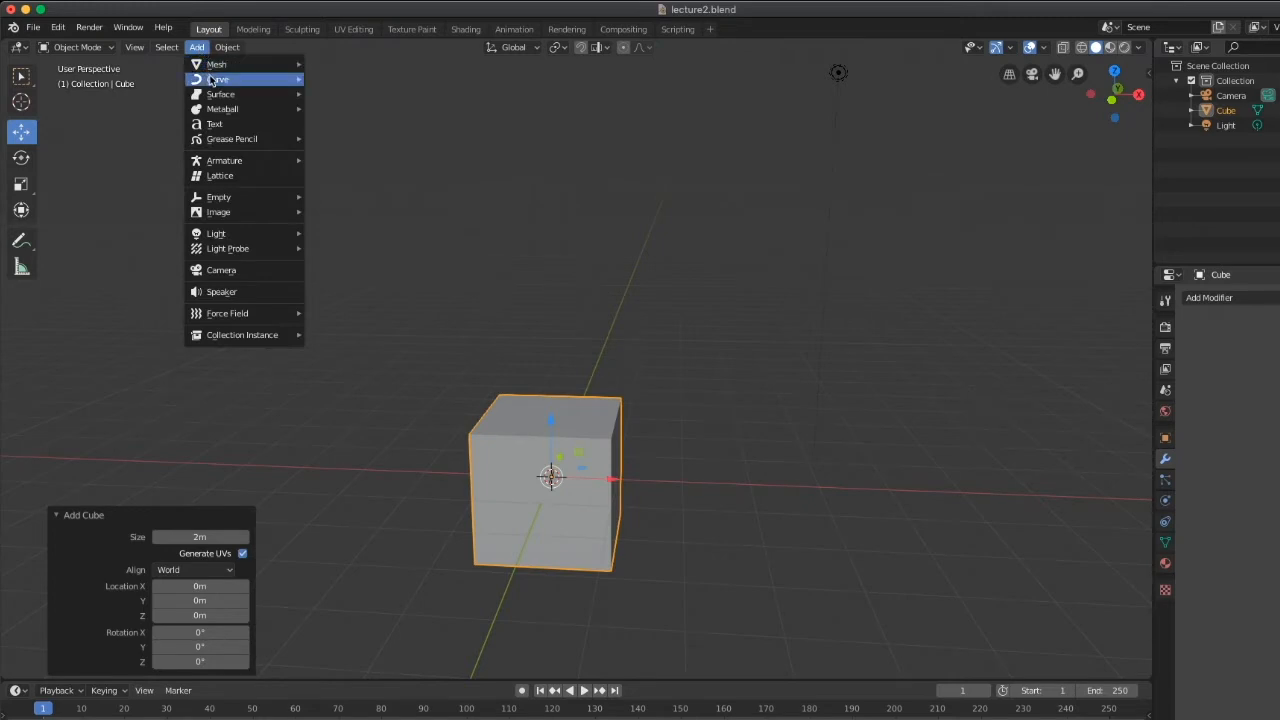
Add a UV sphere and move it about 2.54 m along X so it sits beside the cube.
mouse_move(214, 66)
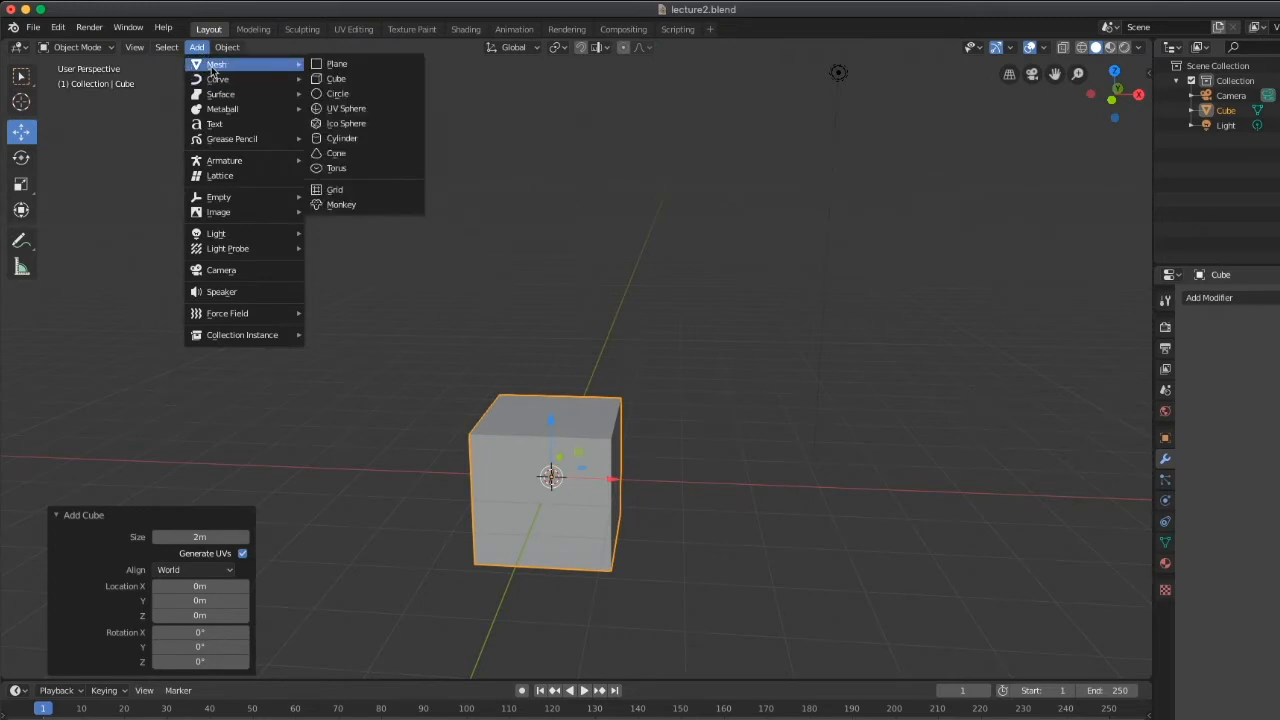
click(348, 108)
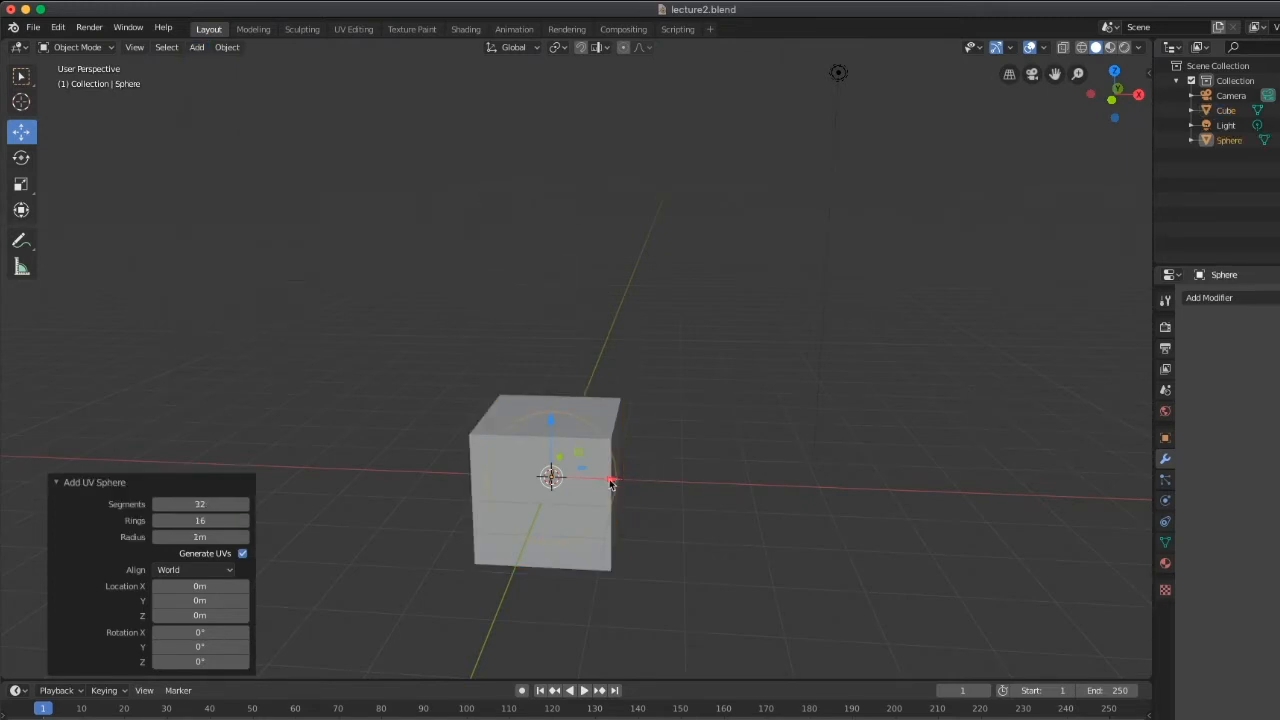
drag(613, 482, 820, 500)
mouse_move(833, 505)
middle_down()
mouse_move(839, 472)
mouse_move(831, 499)
middle_up()
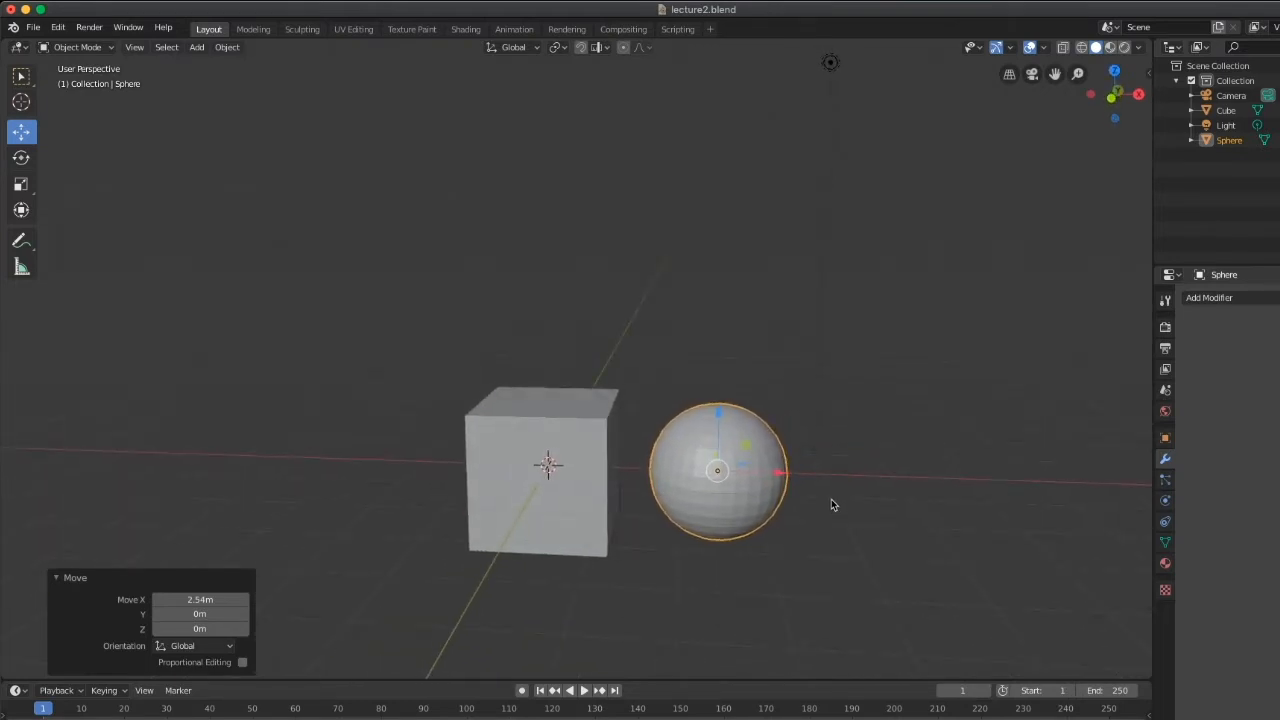
Raise the cube along Z until it rests on the grid, and move it about 4 m in negative X.
click(580, 478)
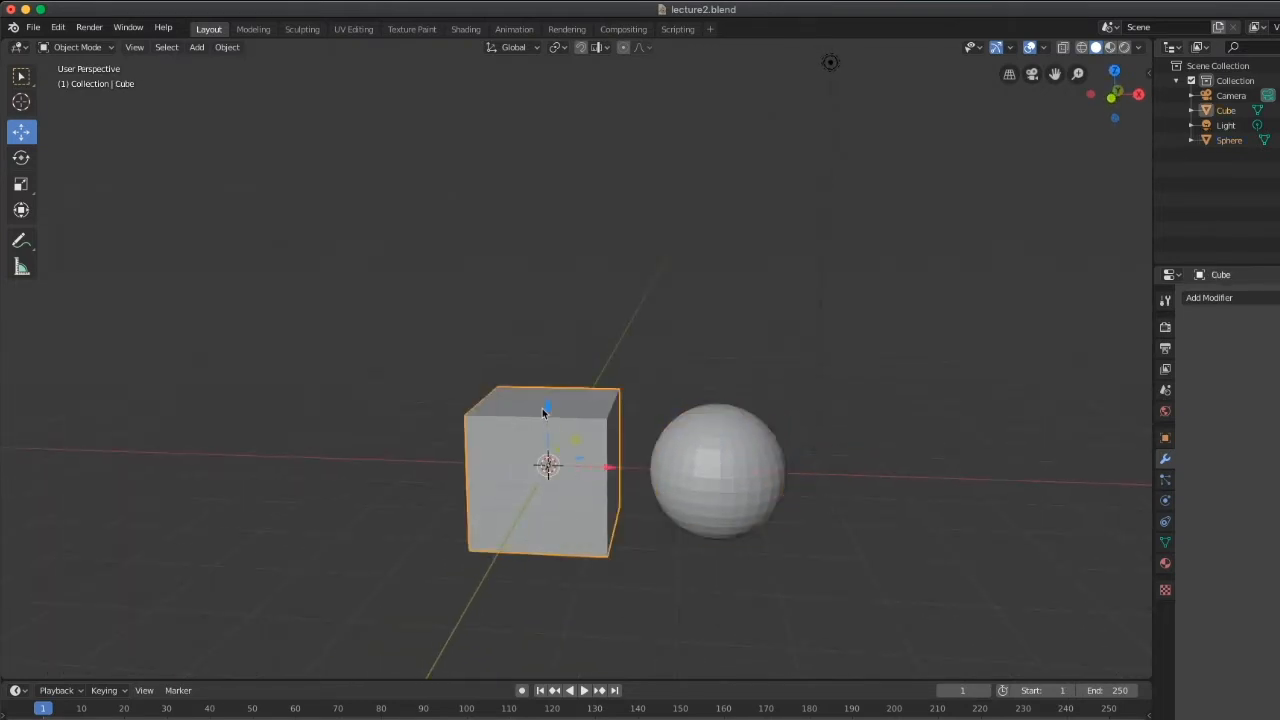
drag(542, 408, 545, 342)
click(760, 448)
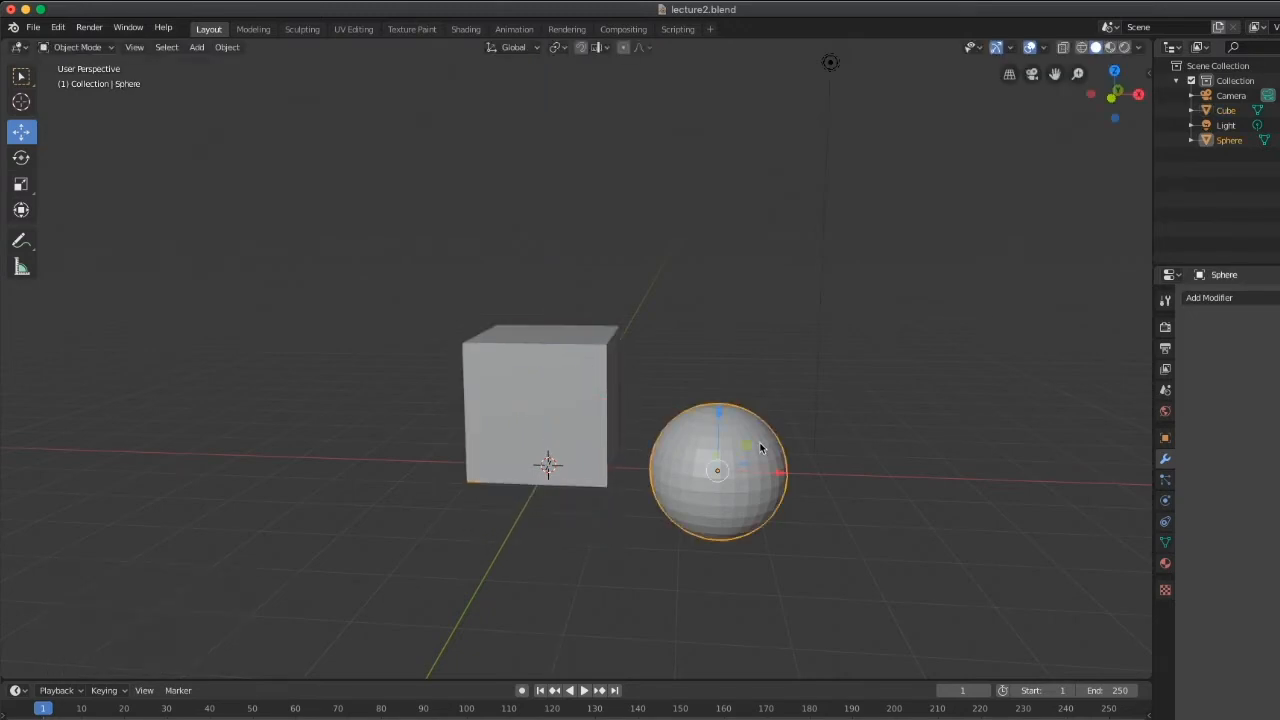
click(581, 404)
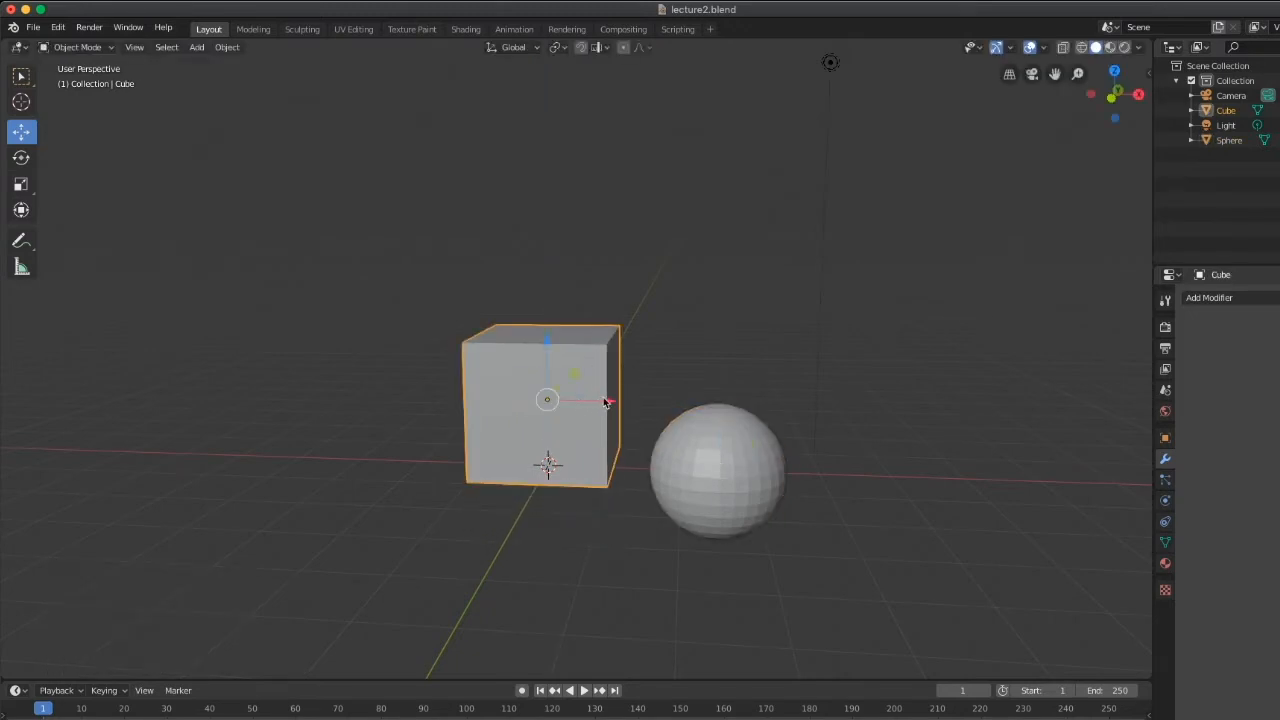
key(g)
key(x)
click(349, 397)
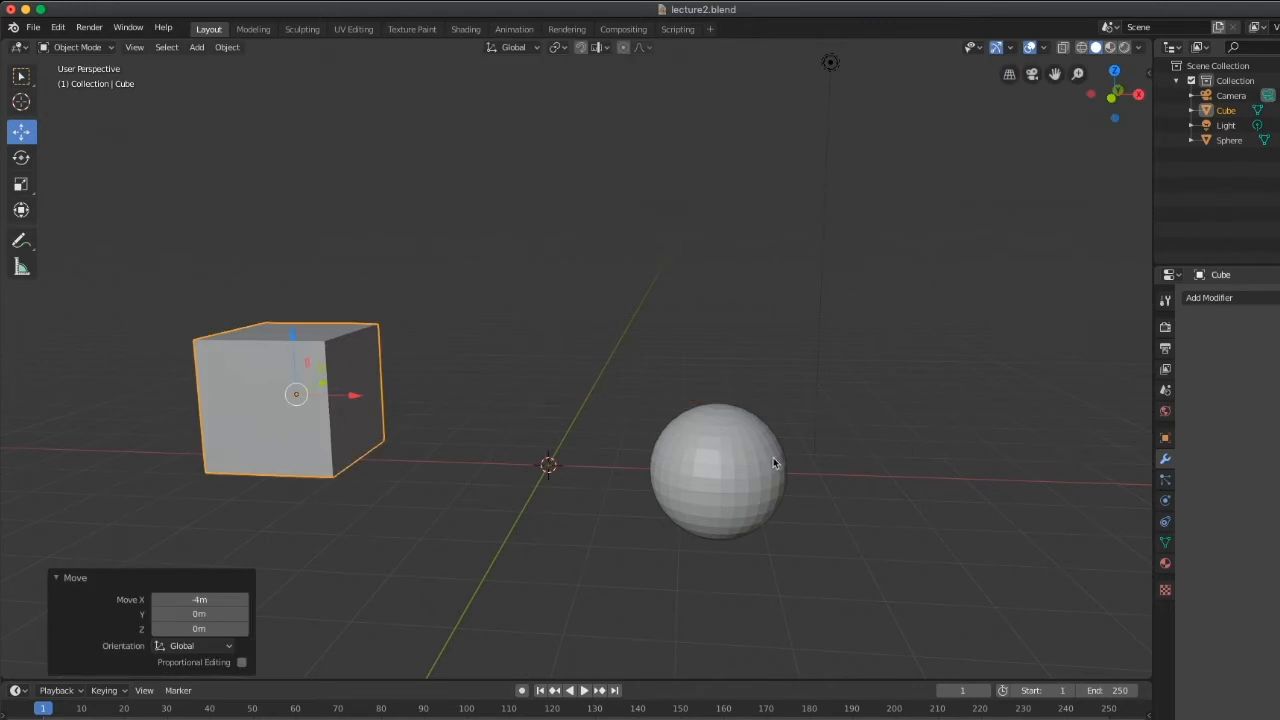
Delete the UV sphere from the scene.
click(771, 457)
right_click(770, 460)
click(769, 461)
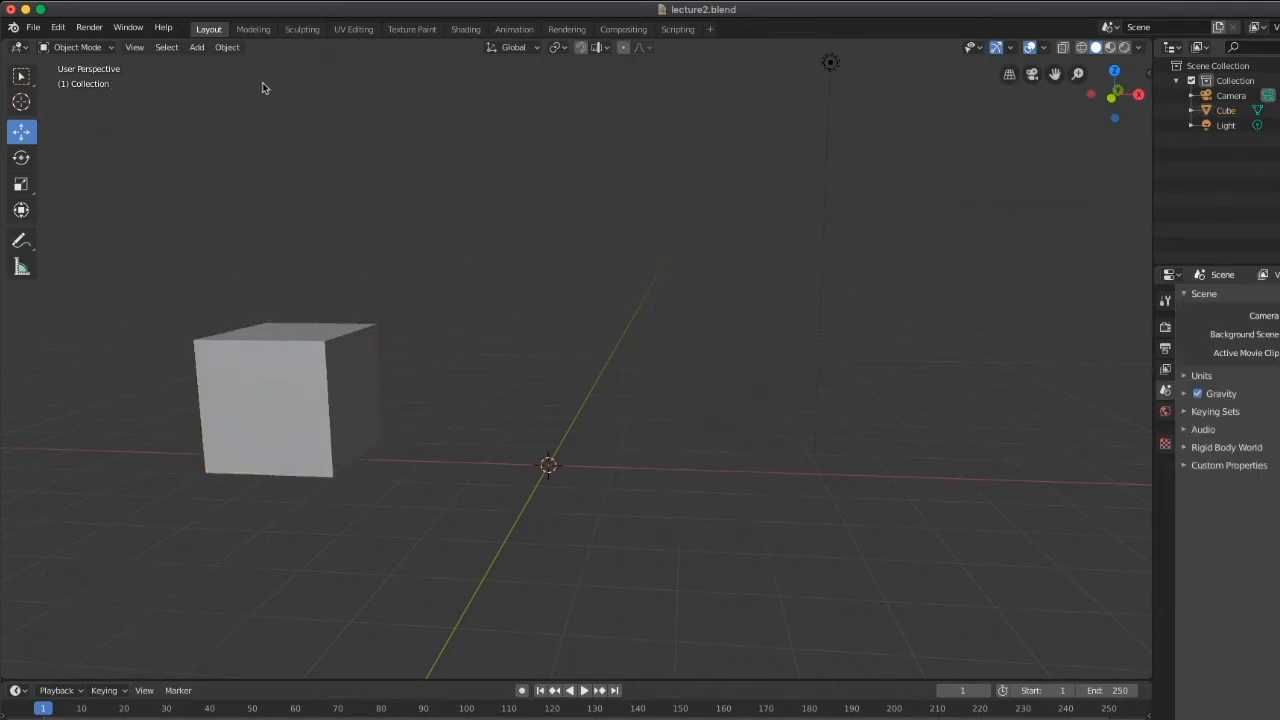
Add a UV sphere at the origin with 36 segments and 18 rings.
click(197, 47)
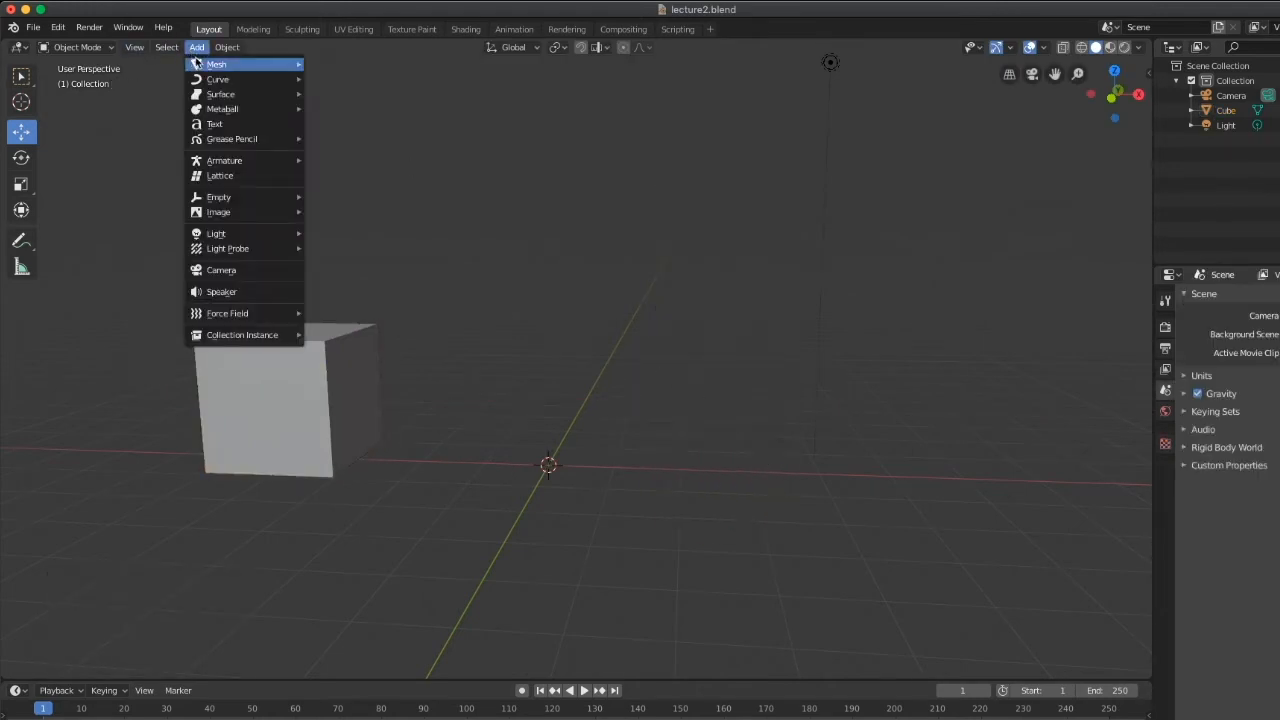
mouse_move(214, 64)
click(344, 108)
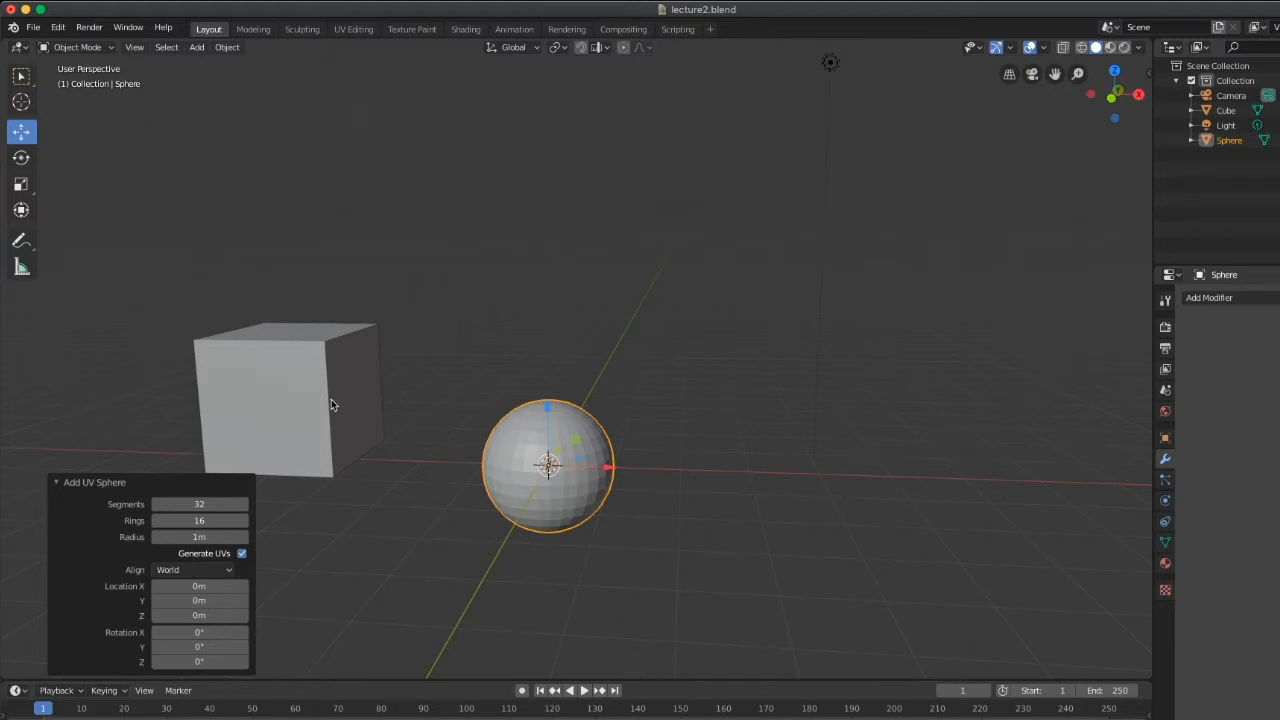
click(244, 505)
click(244, 505)
click(244, 505)
click(244, 505)
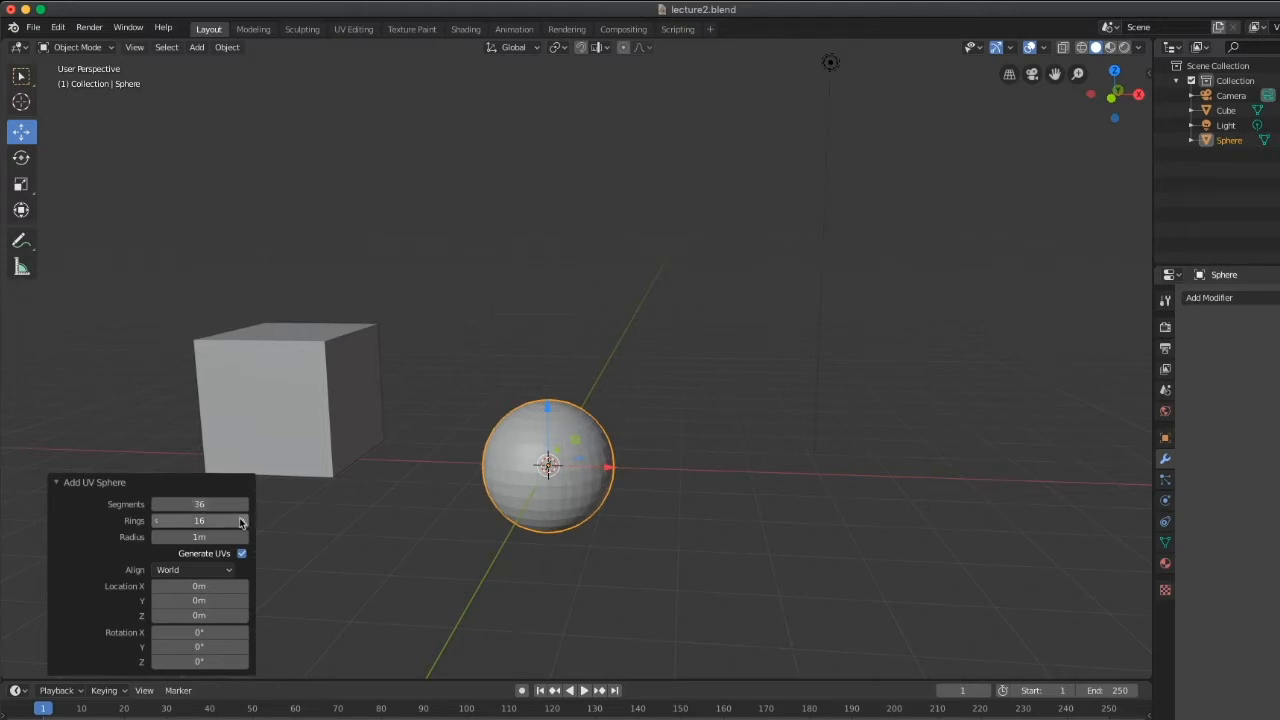
click(243, 521)
click(243, 521)
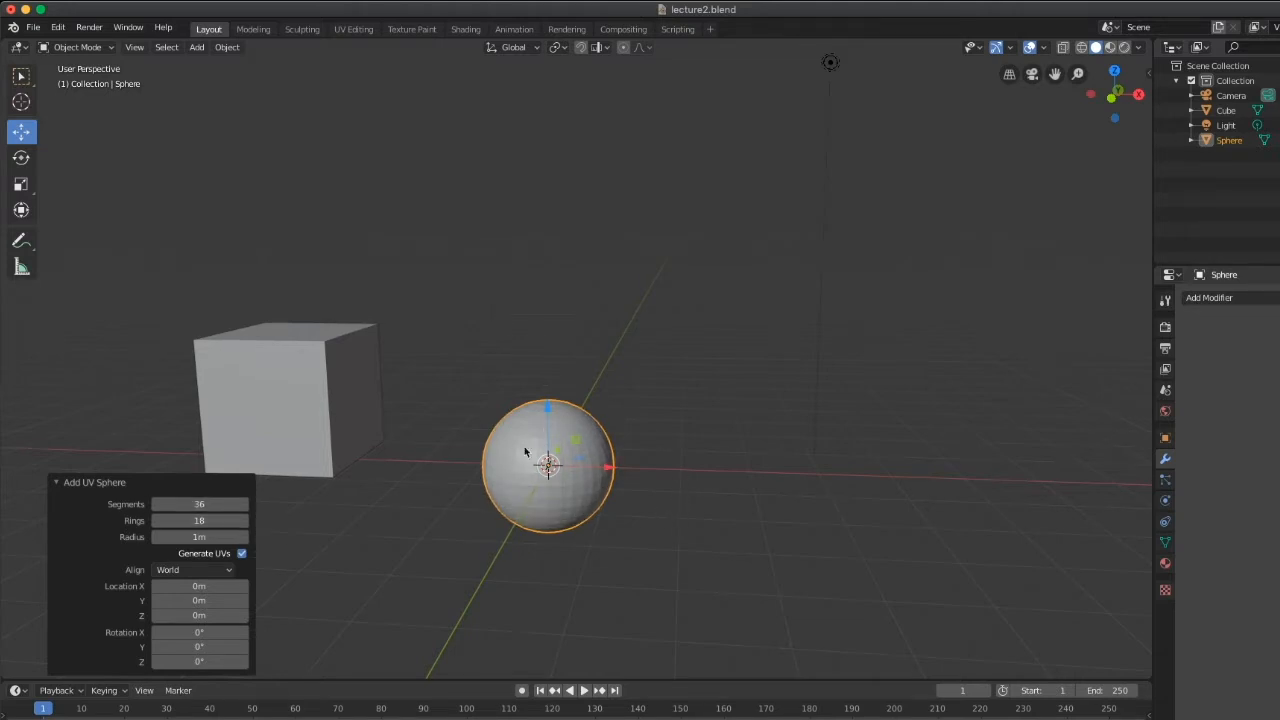
Raise the sphere about 1.16 m along the Z axis.
click(637, 505)
click(566, 423)
key(g)
key(z)
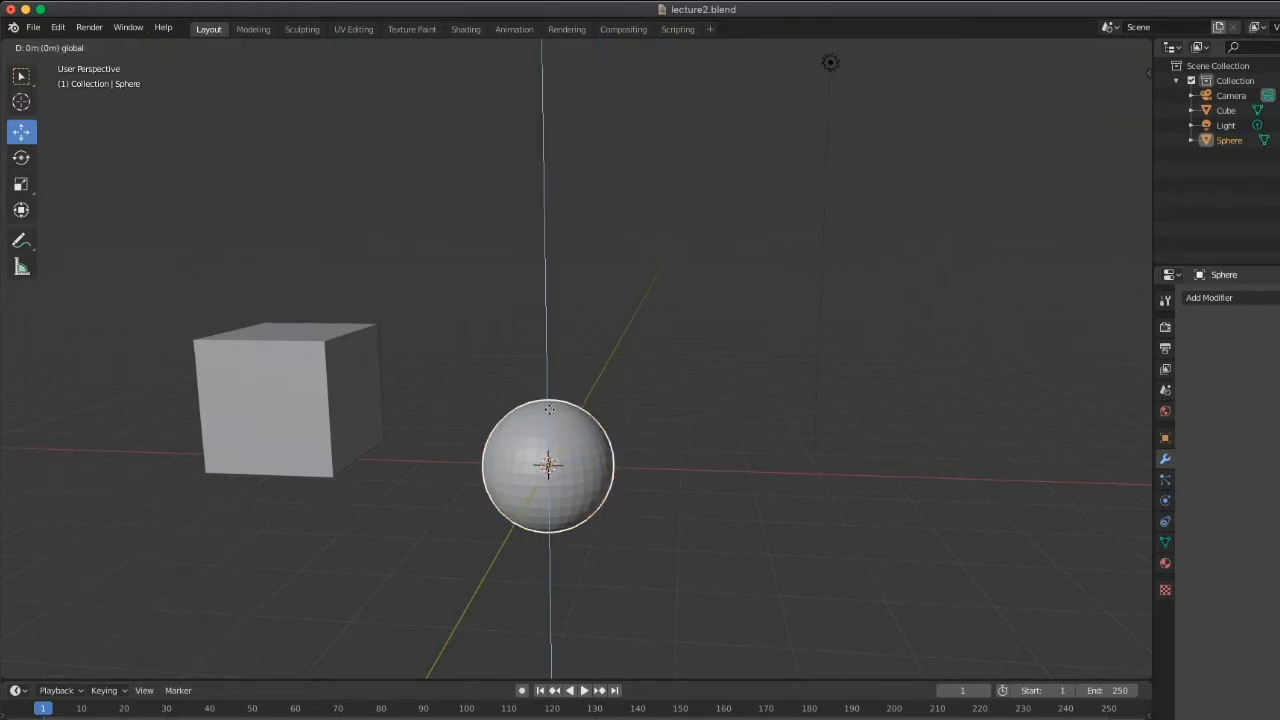
click(549, 335)
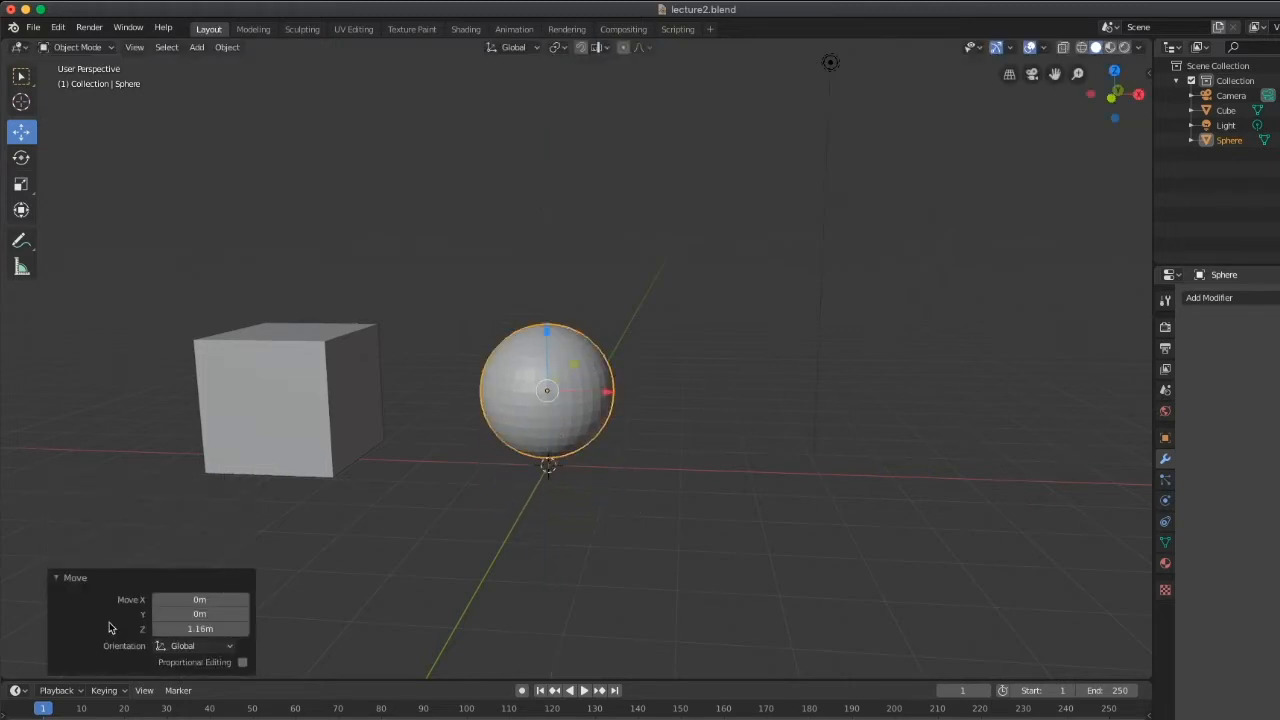
Move the sphere freely by about 1.55 m in X, 0.2 m in Y and -0.09 m in Z, and deselect it.
key(g)
click(606, 594)
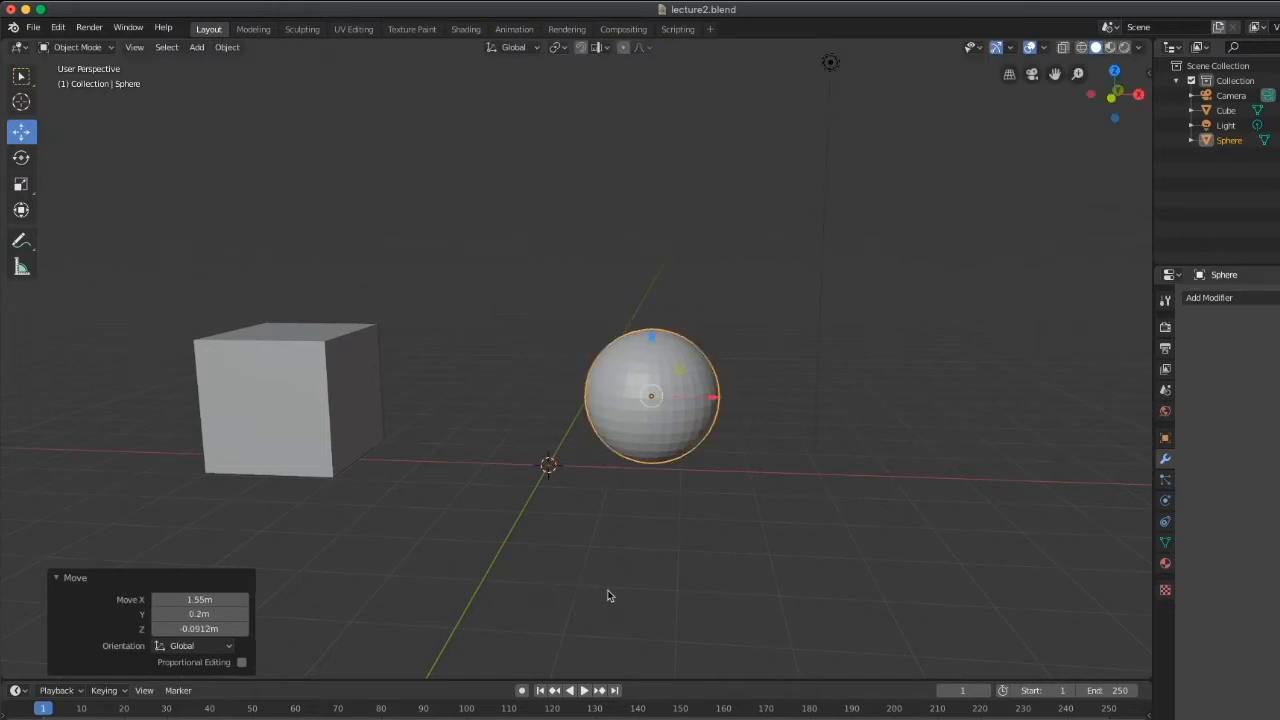
click(608, 595)
right_click(449, 534)
click(446, 540)
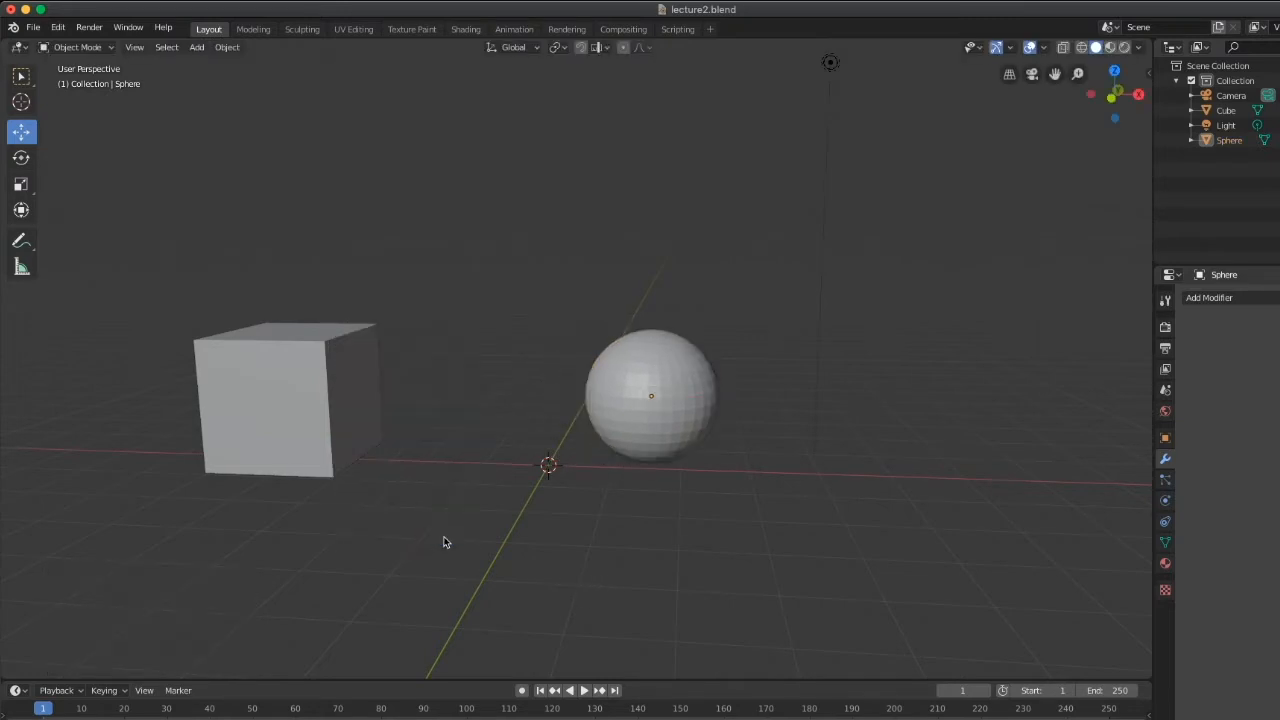
Switch the cube to Edit Mode and show its object transform properties.
middle_drag(666, 570, 629, 571)
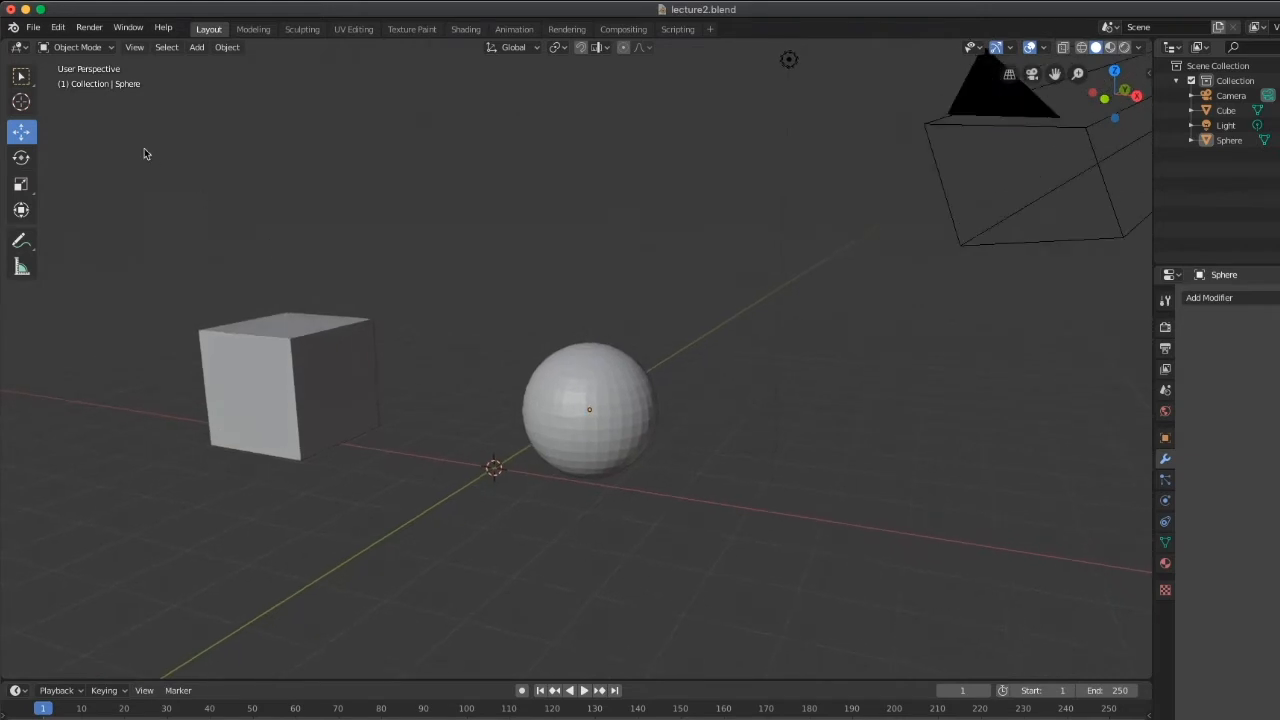
click(273, 326)
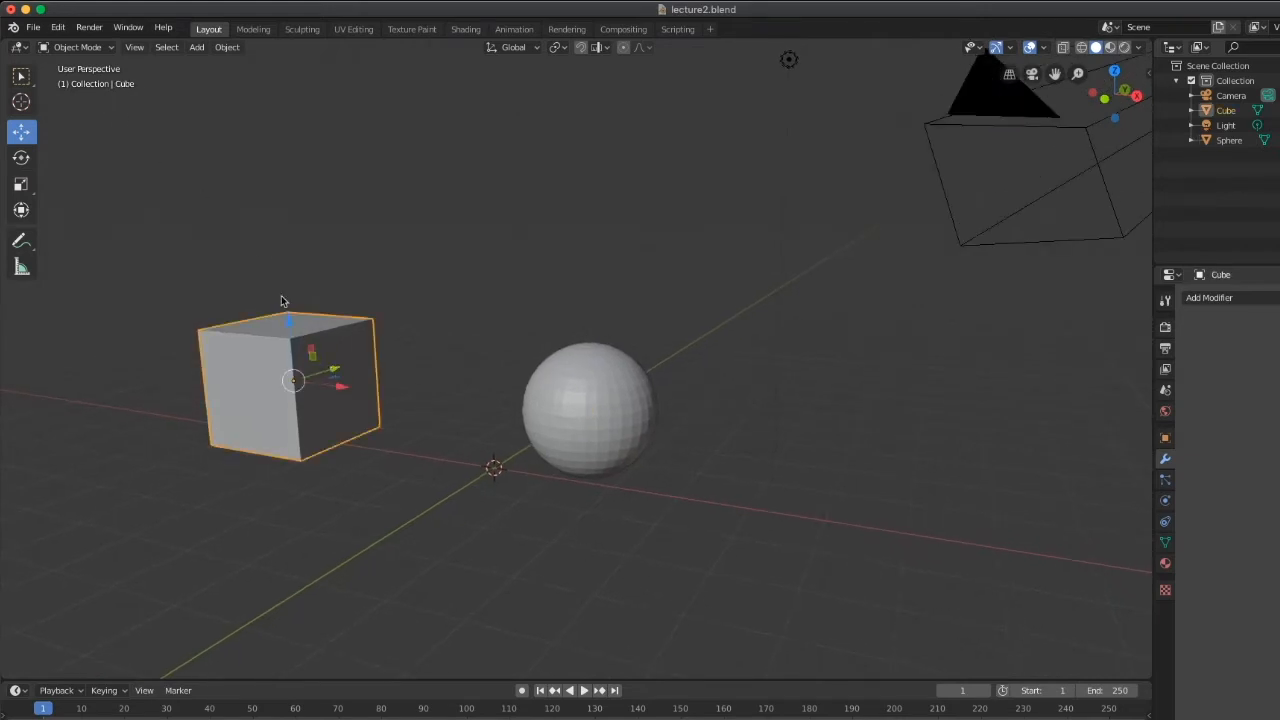
click(92, 51)
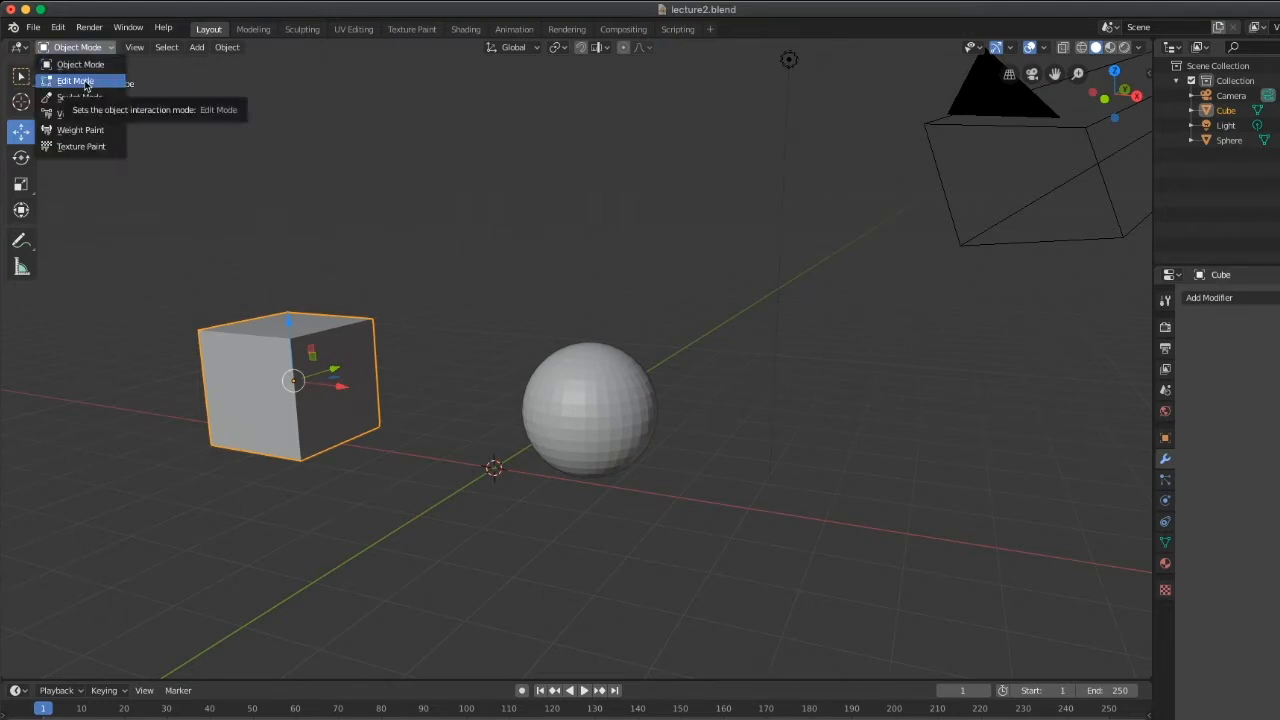
click(82, 81)
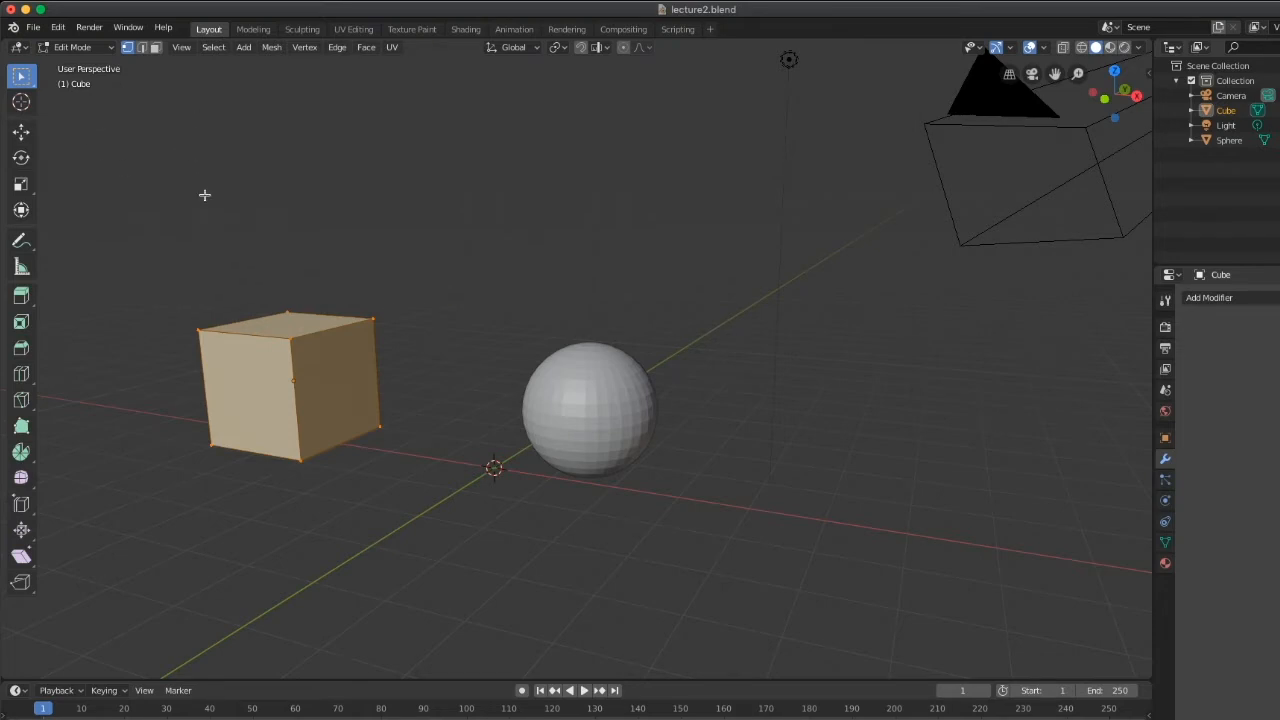
middle_drag(161, 438, 252, 434)
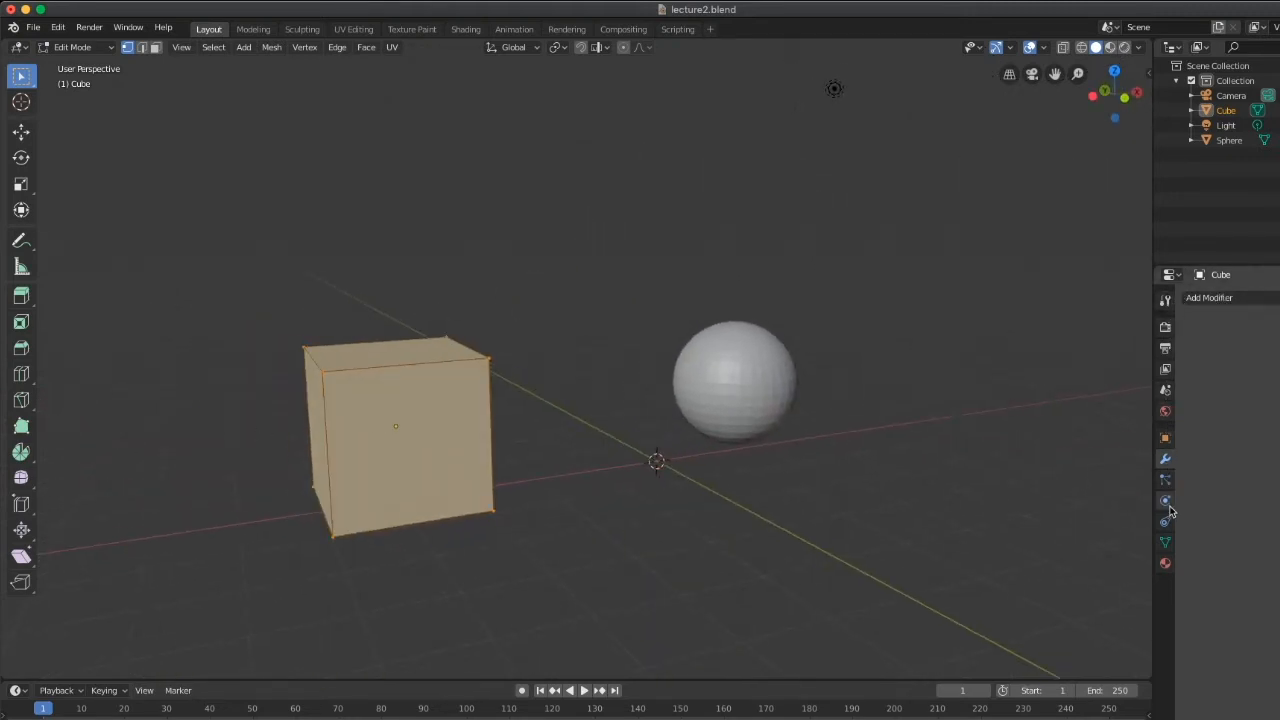
click(1165, 439)
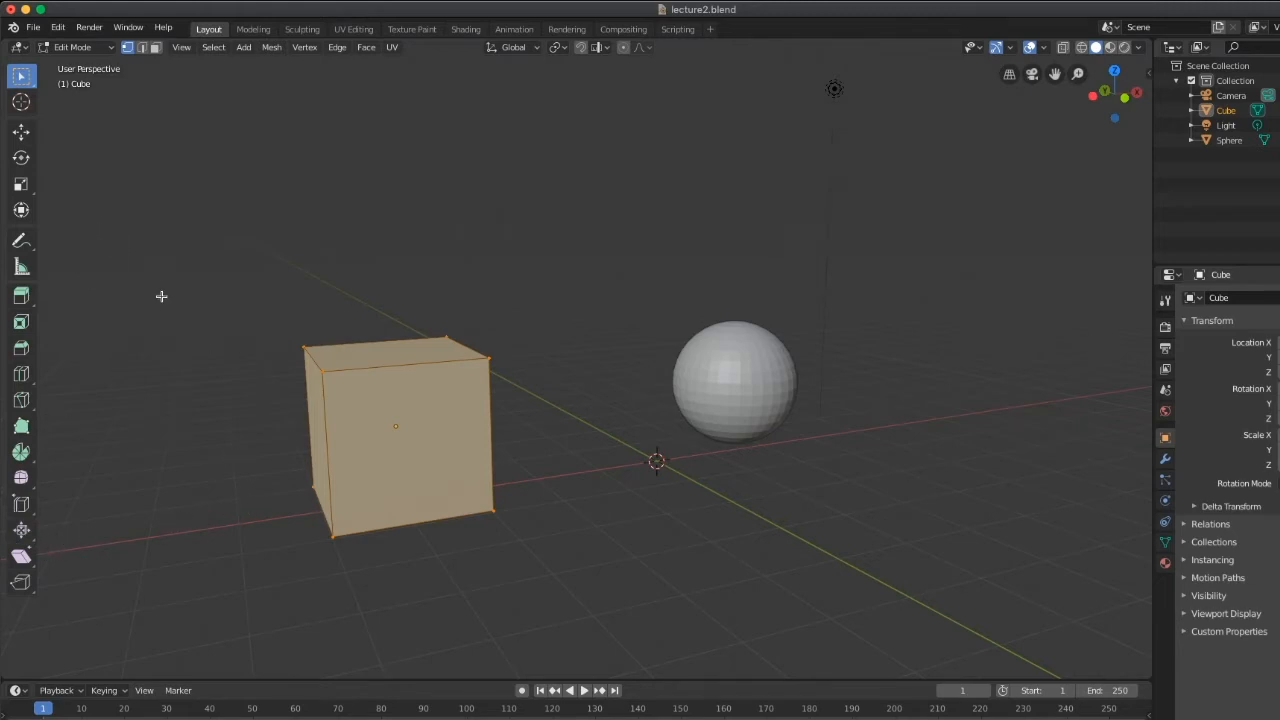
Move the cube's upper front corner vertex up along Z and about 0.26 m in negative X.
click(21, 131)
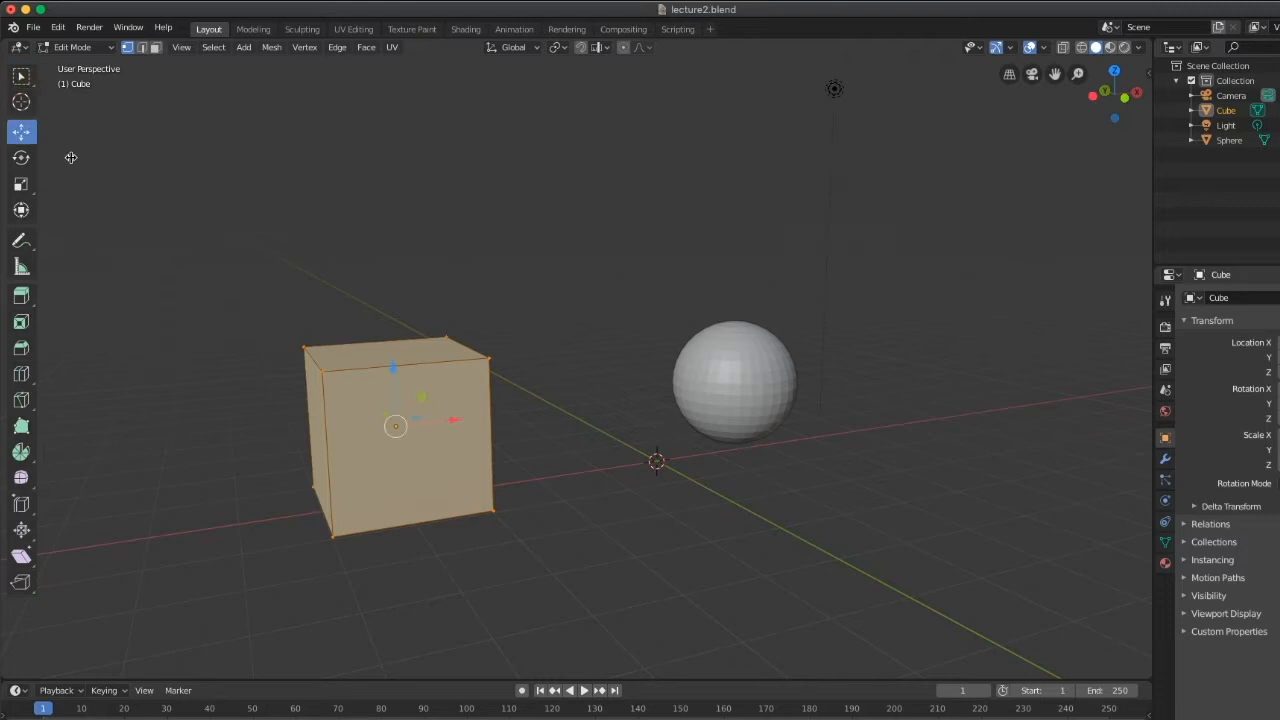
click(322, 372)
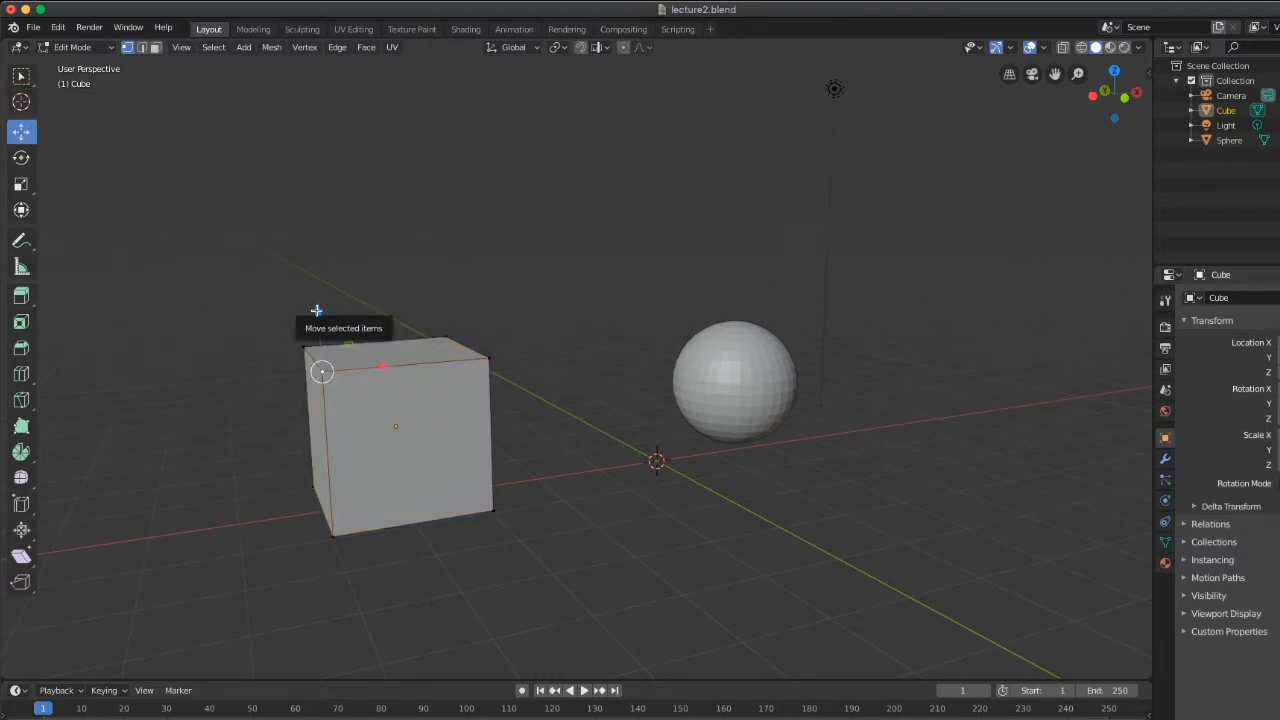
drag(314, 312, 292, 286)
drag(376, 343, 352, 344)
middle_drag(352, 344, 444, 436)
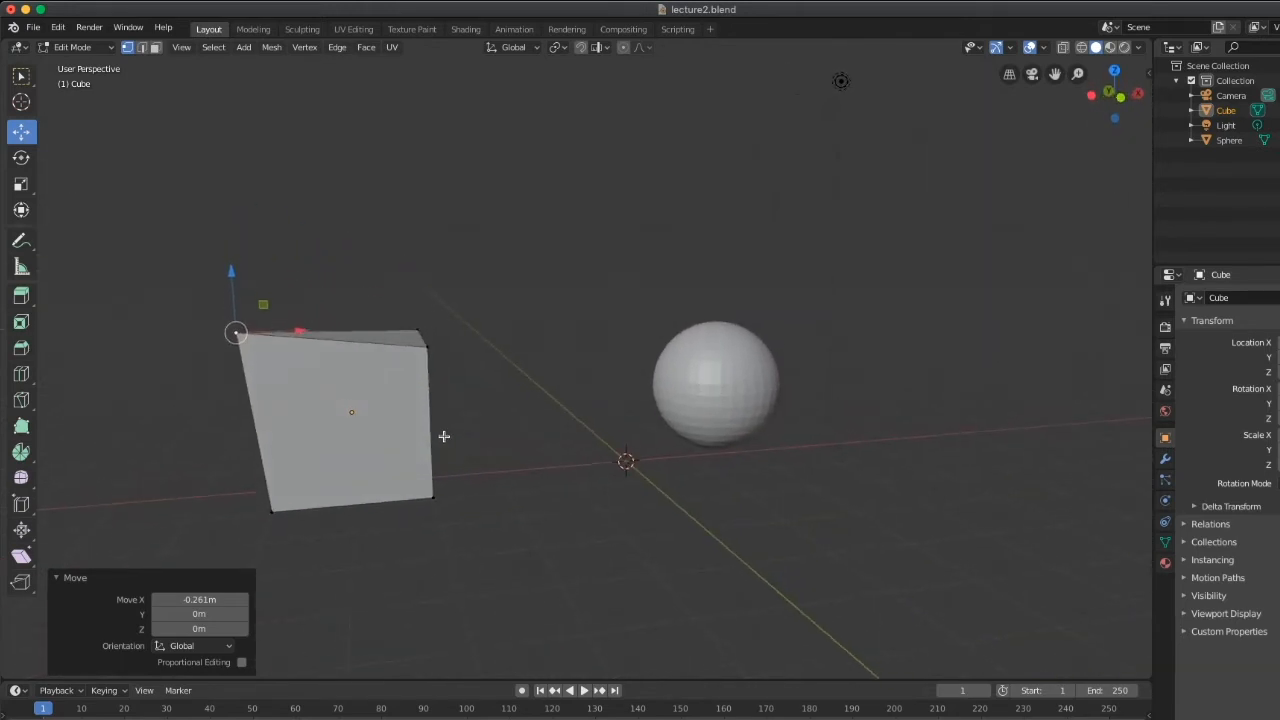
click(375, 427)
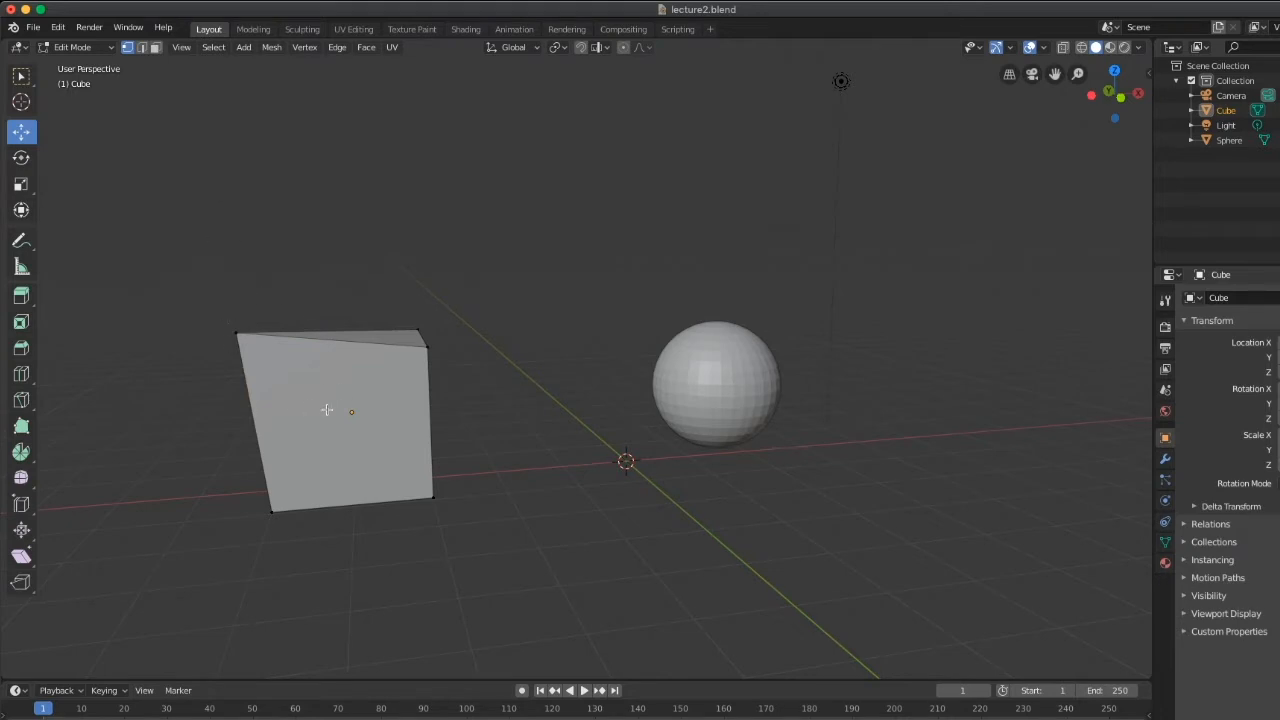
In face select mode, move the cube's front face about 0.04 m in negative X and 1.25 m in negative Y.
click(143, 50)
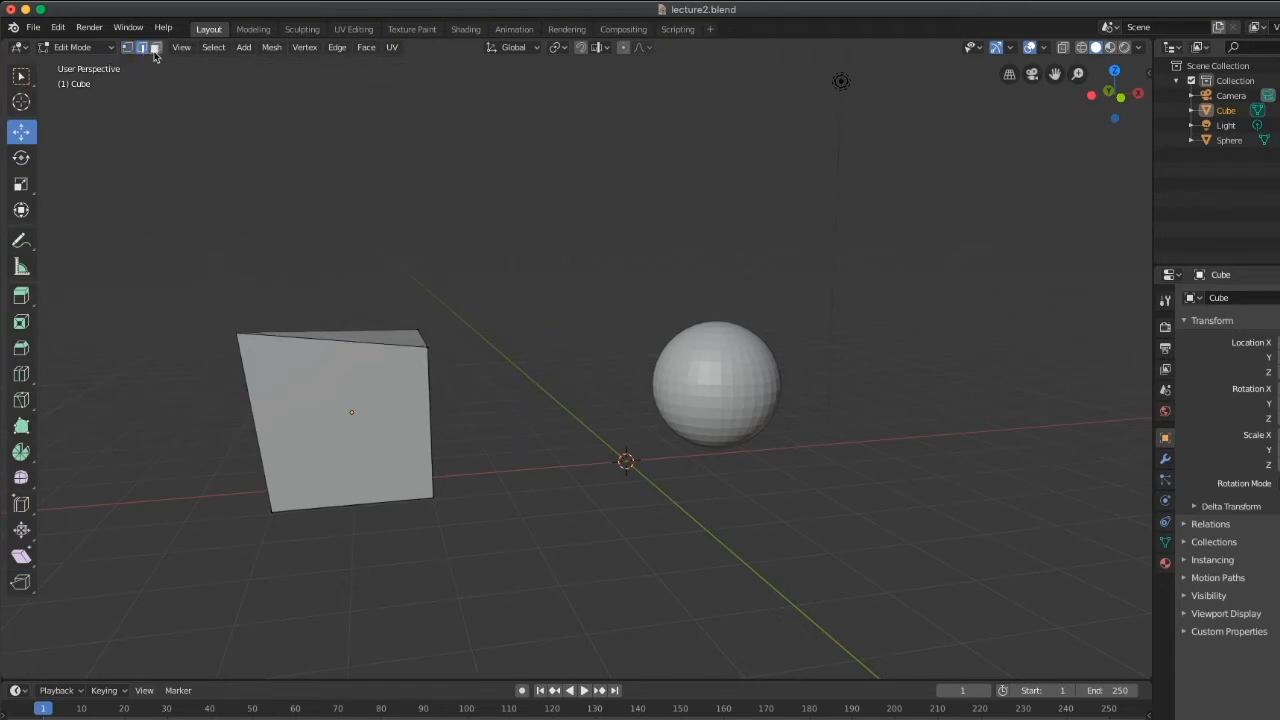
click(155, 48)
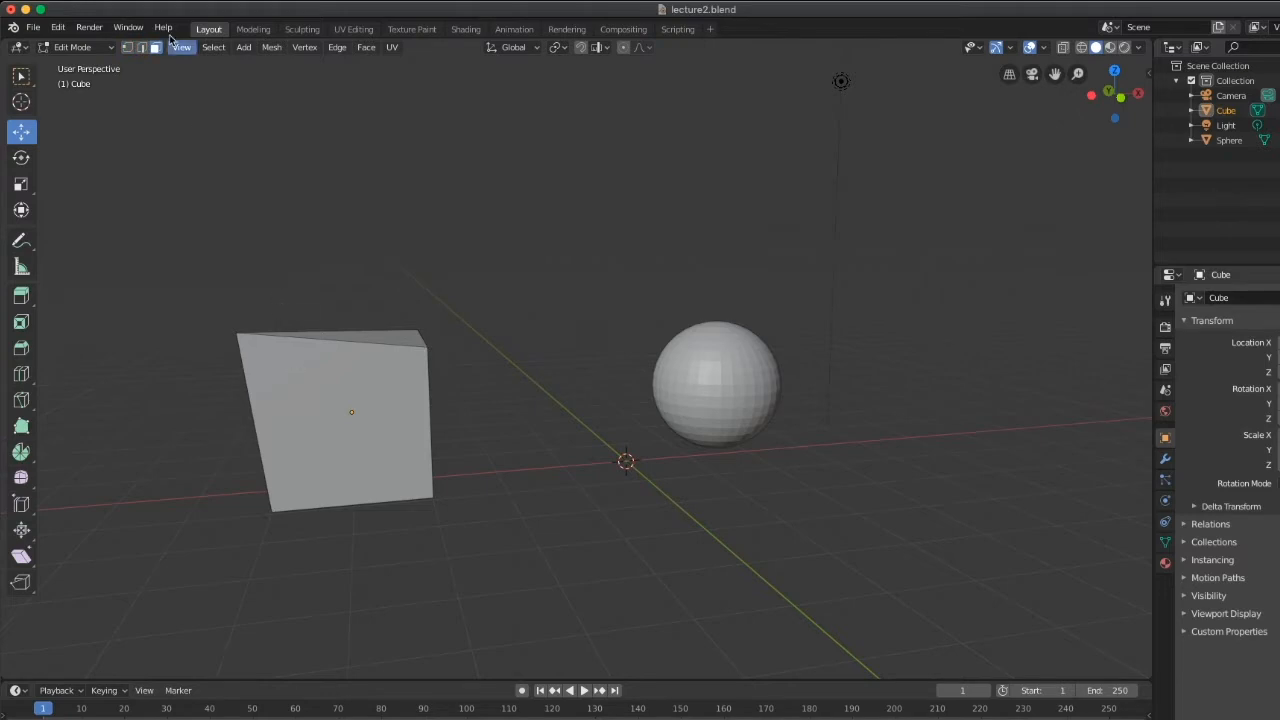
click(304, 400)
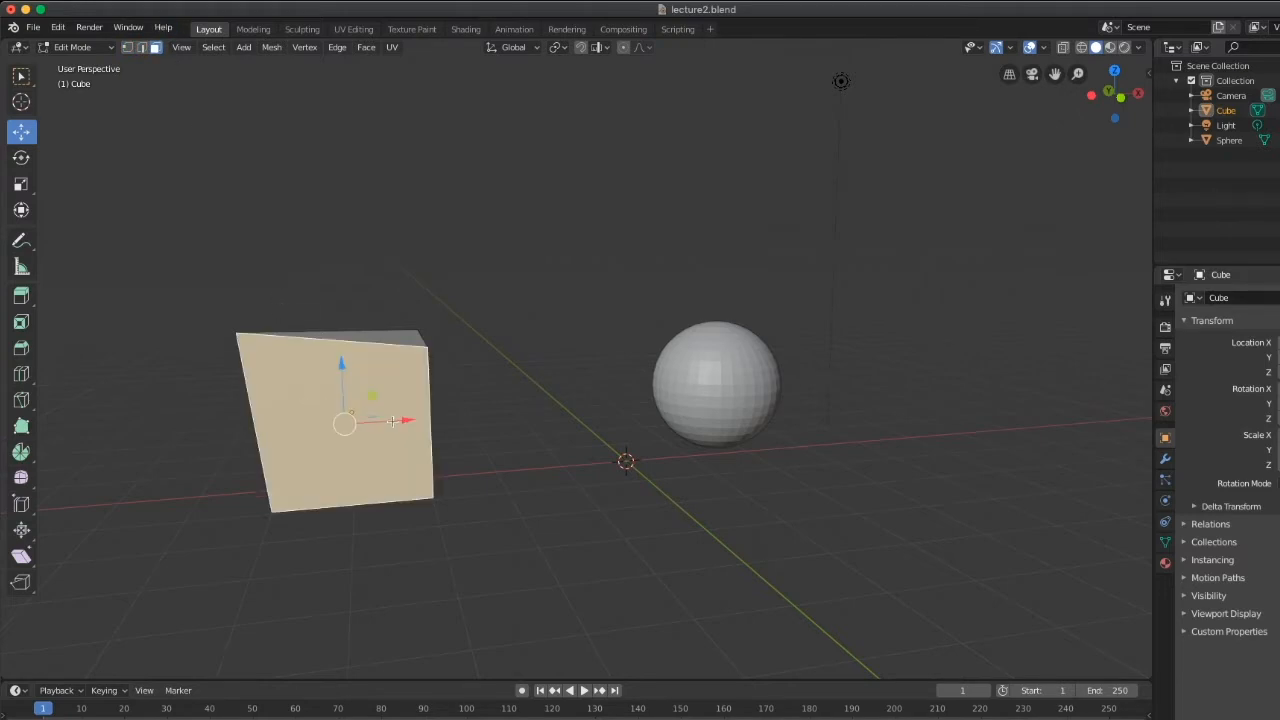
mouse_move(392, 421)
mouse_down()
mouse_move(422, 423)
mouse_move(393, 424)
mouse_up()
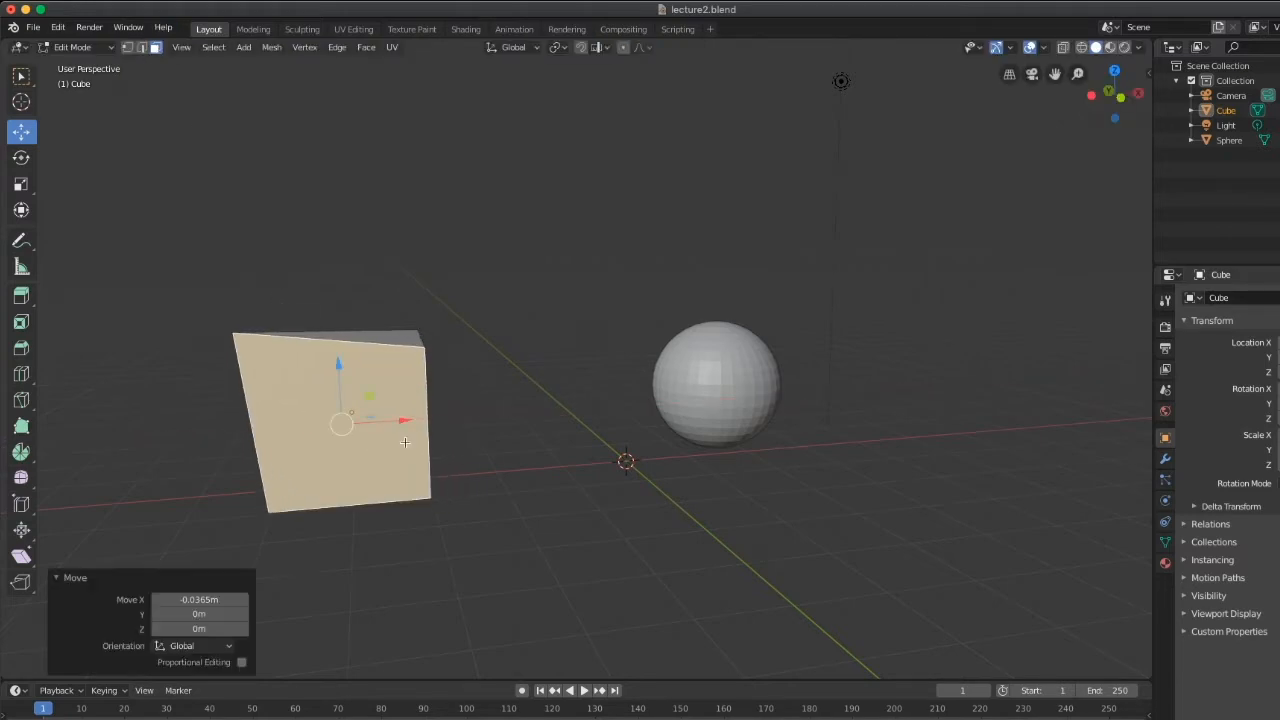
middle_drag(405, 442, 397, 297)
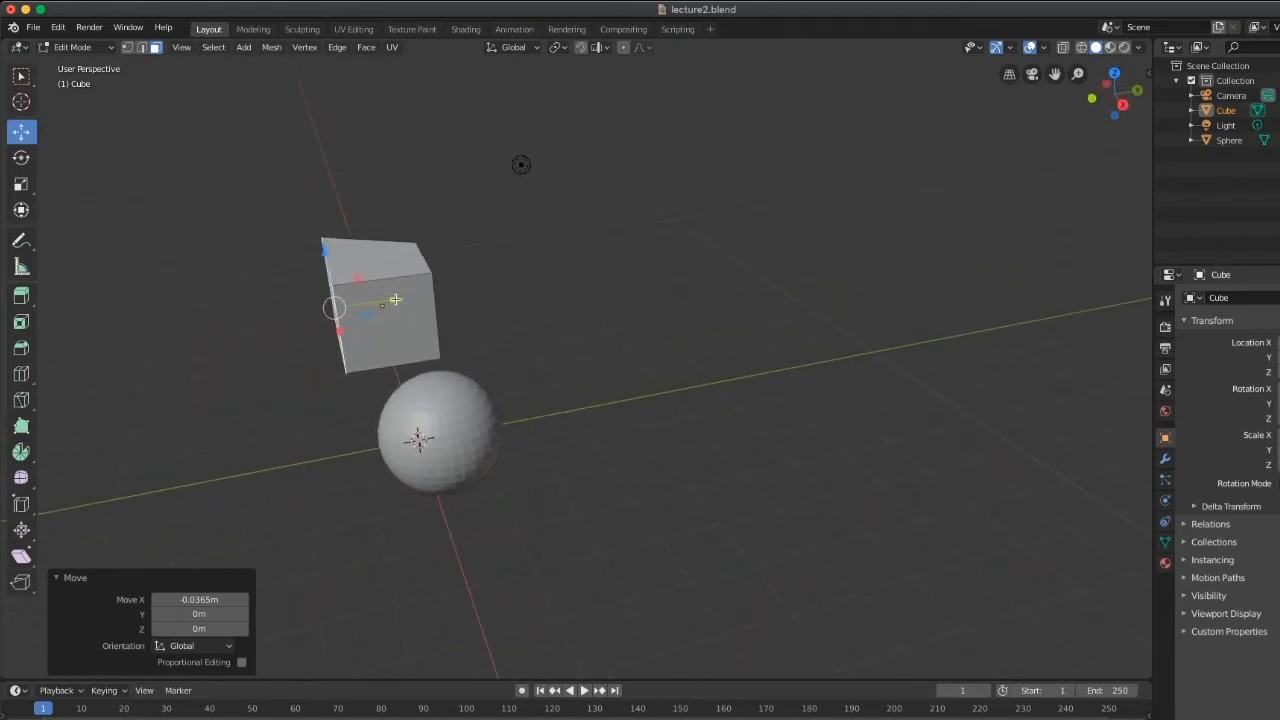
drag(396, 299, 336, 307)
middle_drag(331, 340, 446, 291)
mouse_move(354, 417)
middle_down()
mouse_move(409, 427)
mouse_move(349, 434)
mouse_move(349, 423)
middle_up()
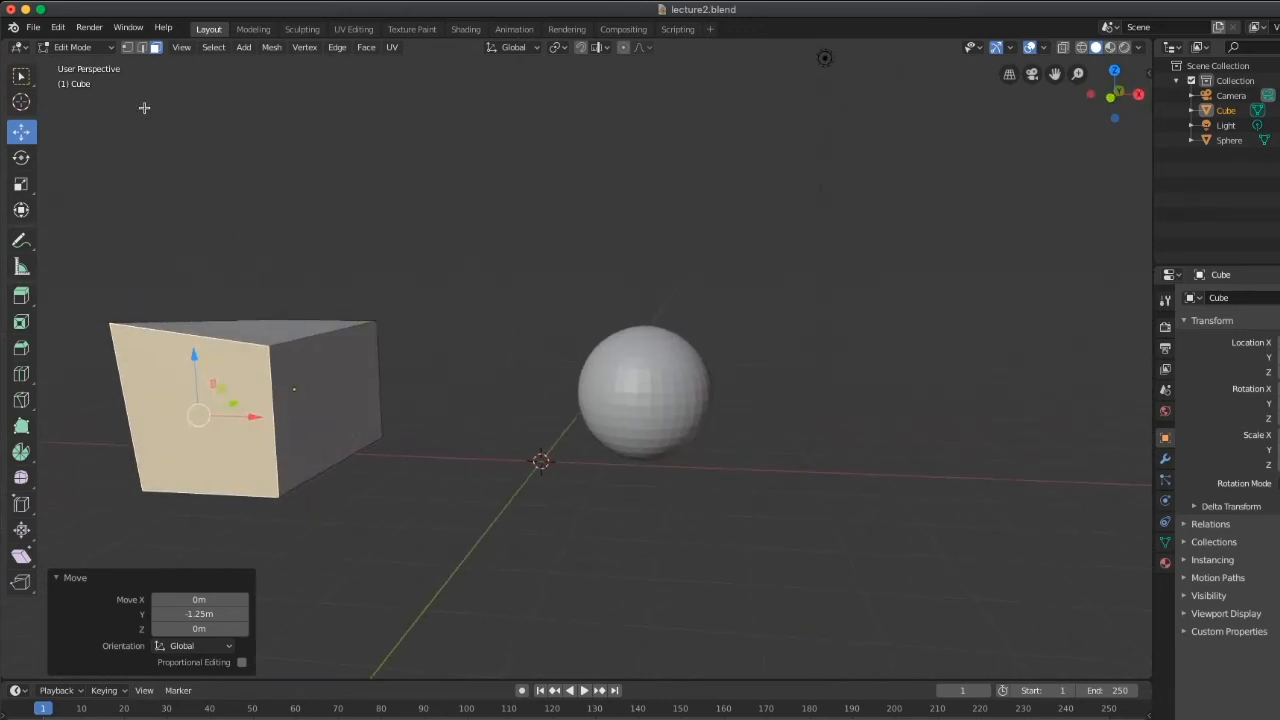
In edge select mode, raise the top edge of the cube's front face about 0.5 m along Z.
click(141, 47)
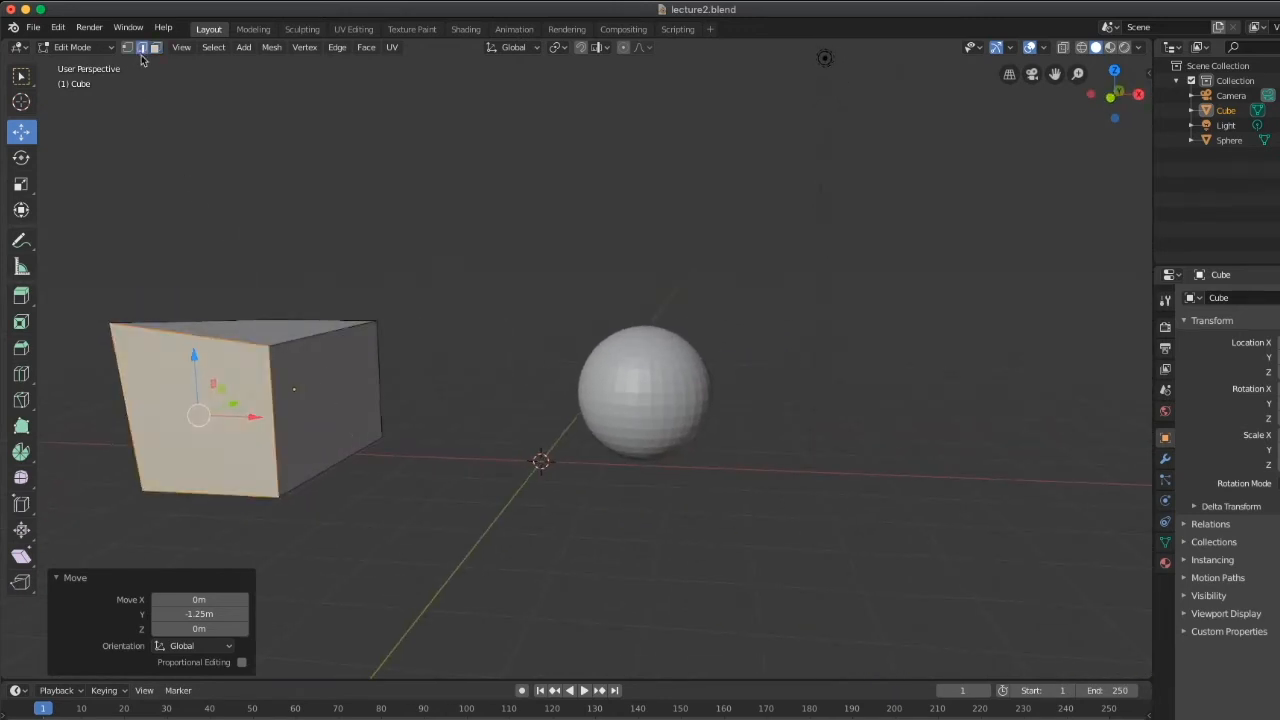
click(169, 331)
drag(186, 284, 221, 272)
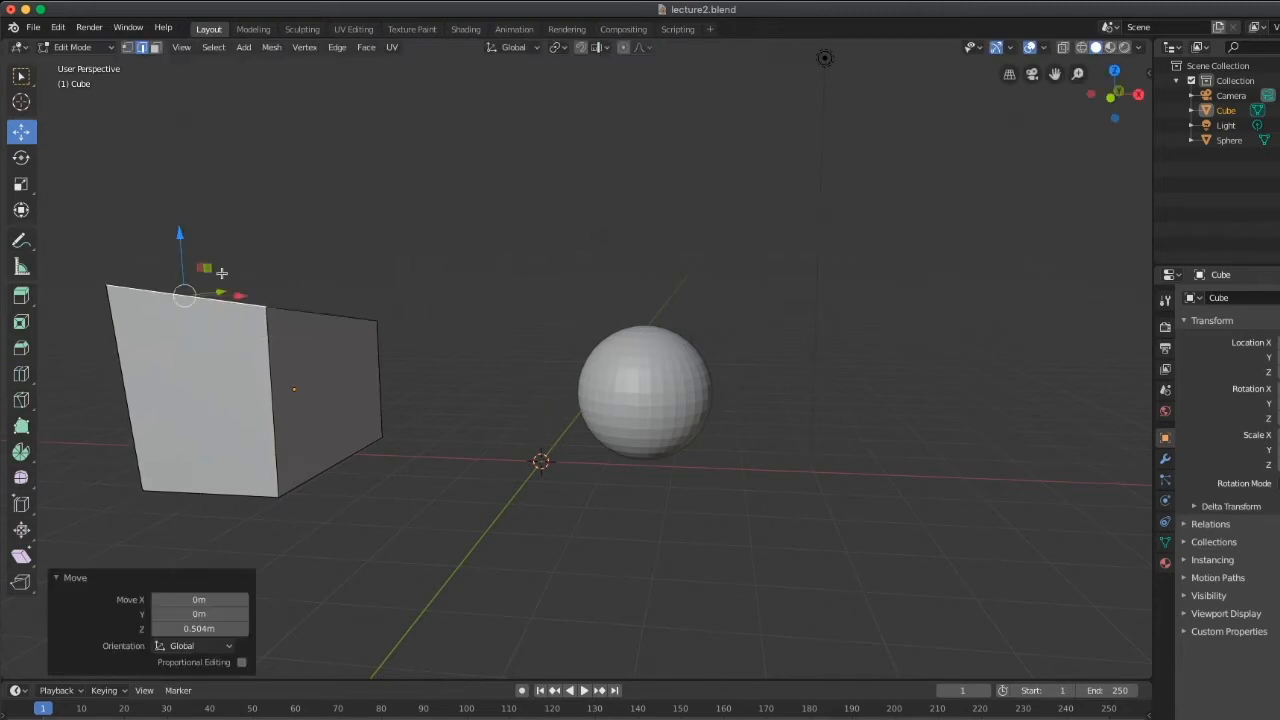
middle_drag(221, 272, 280, 336)
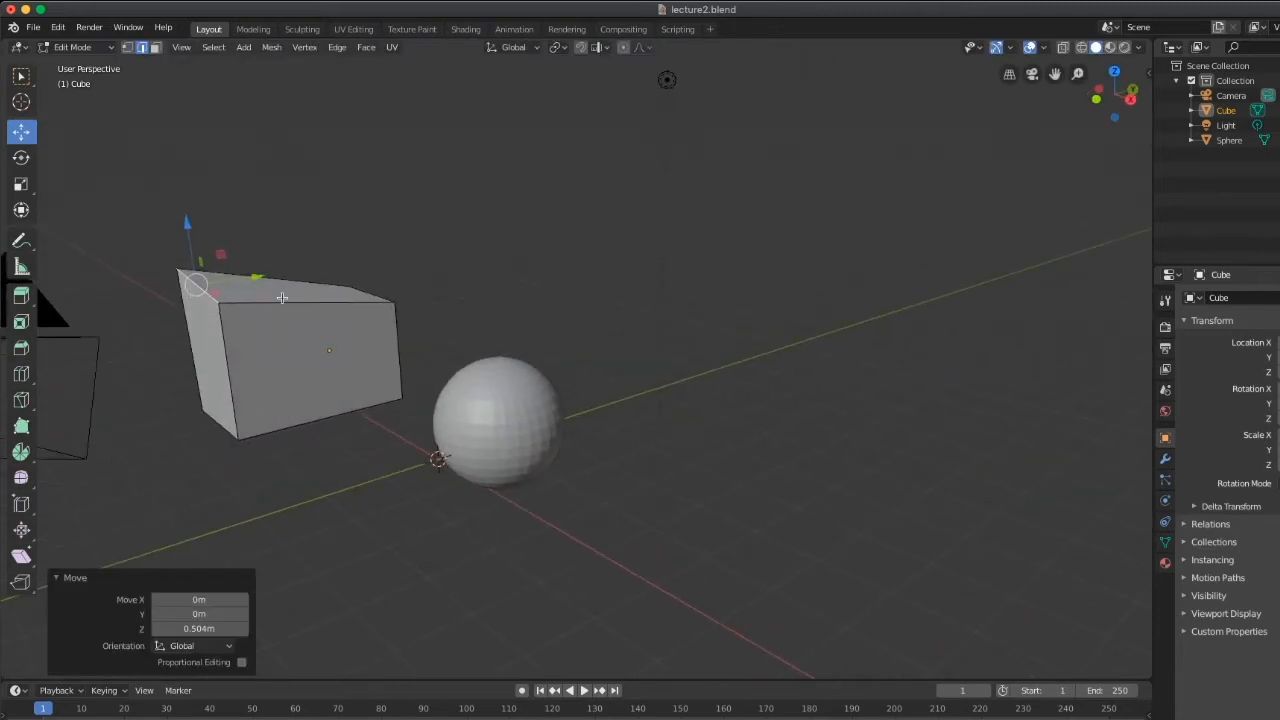
Move the upper edge of the cube's long side face 0.611 m along Y.
click(282, 298)
drag(357, 294, 358, 316)
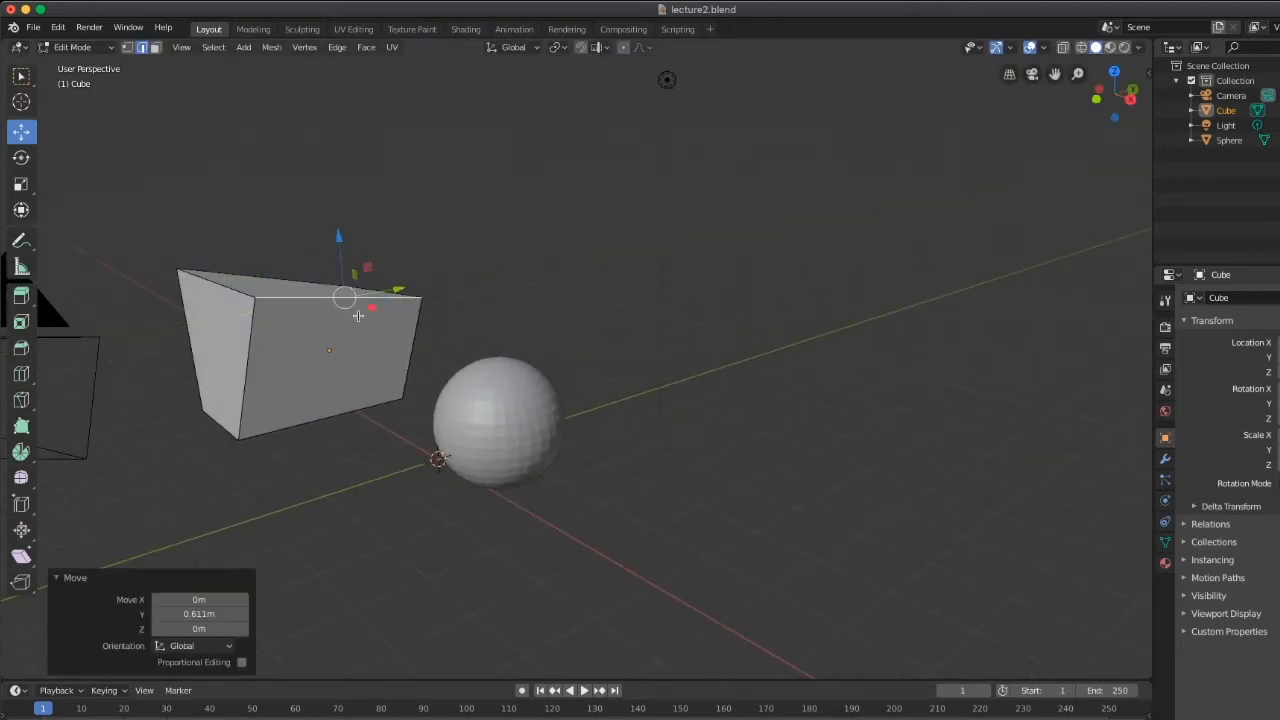
middle_drag(358, 316, 457, 460)
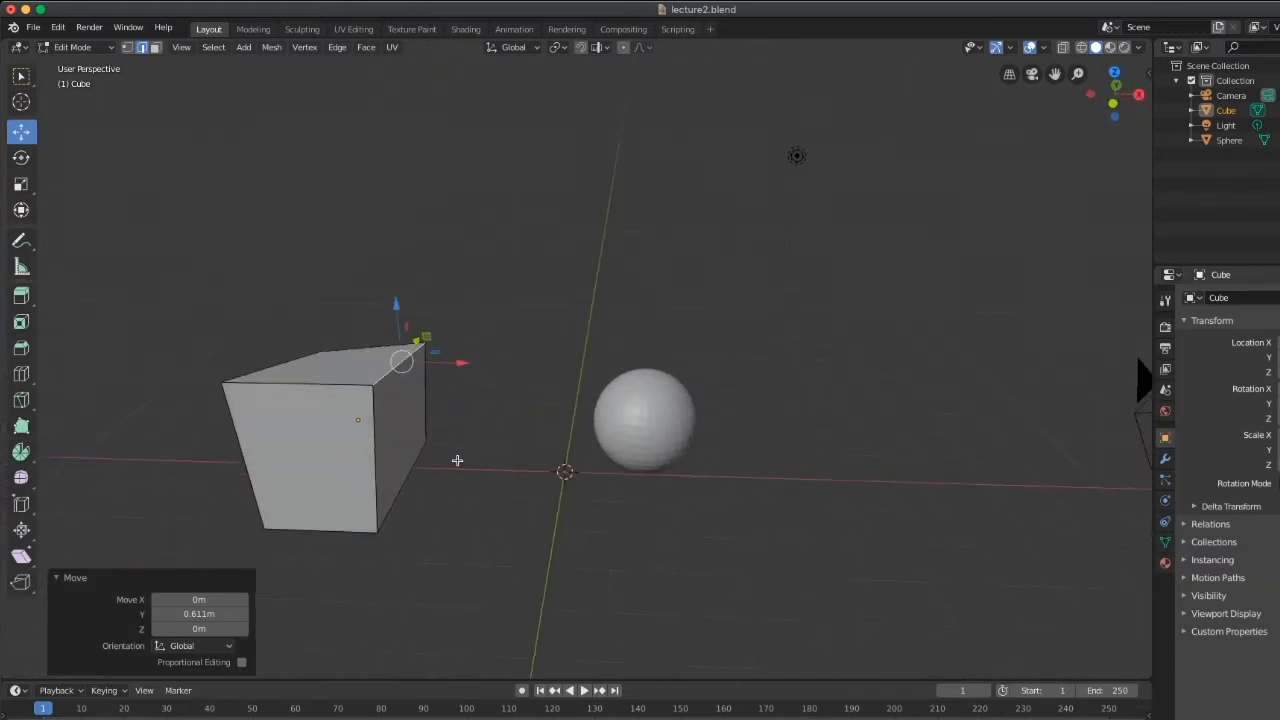
right_click(457, 460)
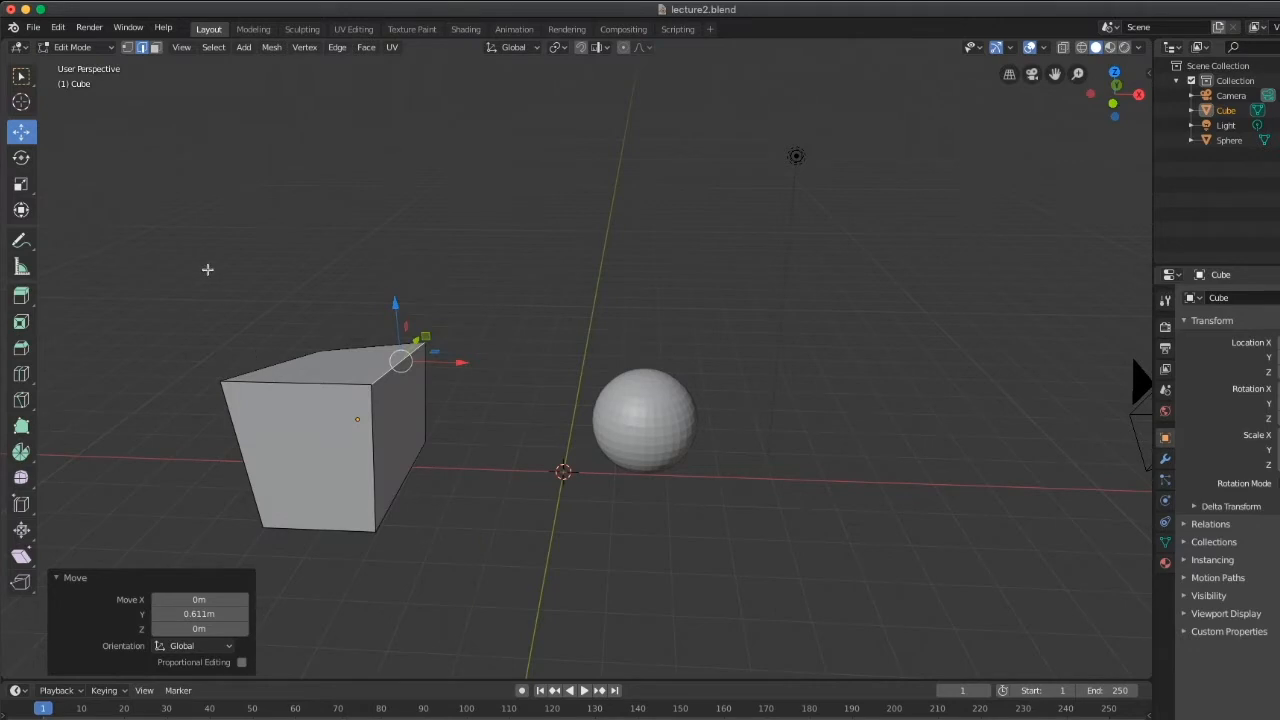
Return the cube to Object Mode, select the sphere and switch it to Edit Mode.
click(78, 47)
click(80, 58)
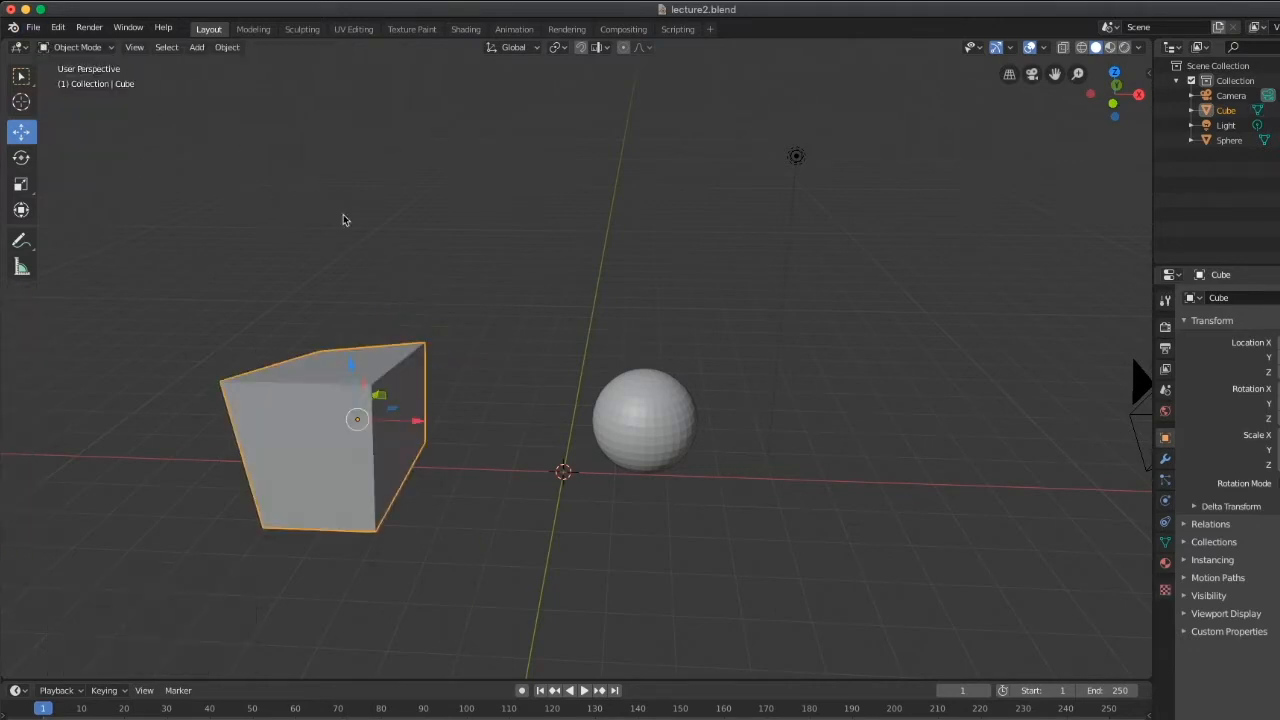
click(616, 413)
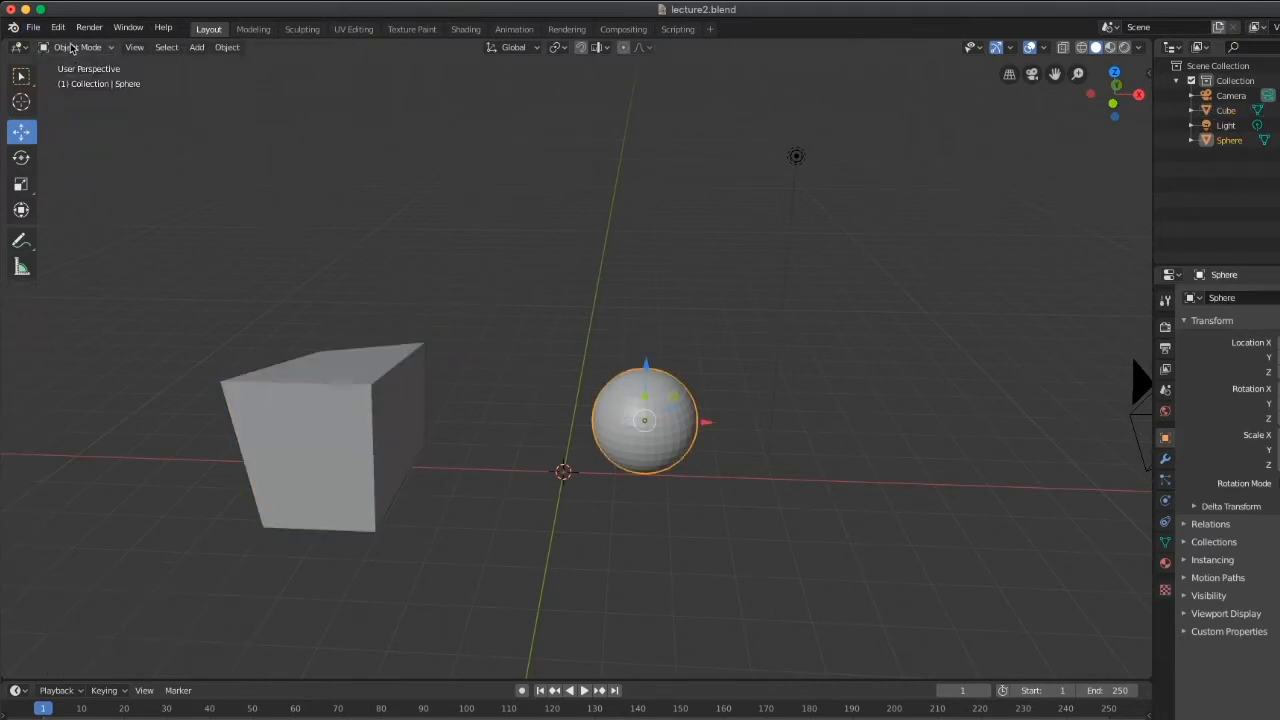
click(72, 47)
click(78, 62)
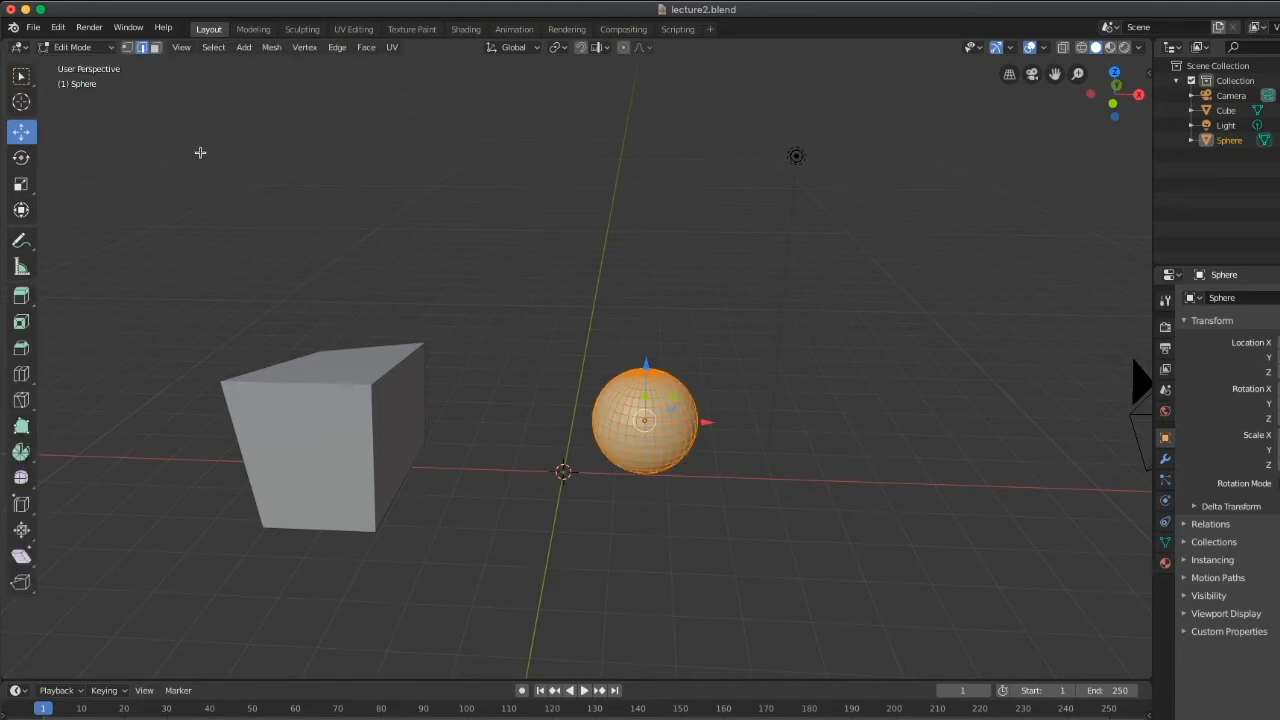
Try moving single edges of the sphere, one 0.225 m along X and another about 0.14 m along Y, and undo those moves.
middle_drag(815, 567, 741, 526)
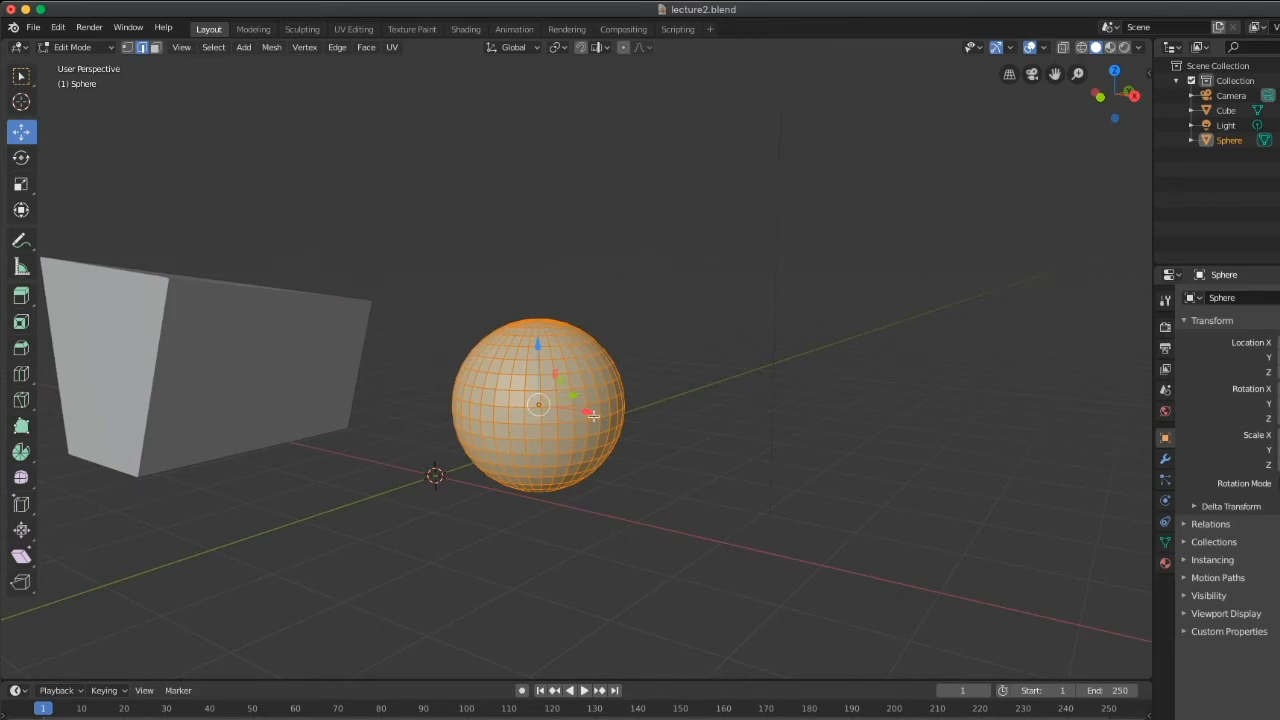
drag(591, 412, 640, 412)
click(641, 388)
click(572, 390)
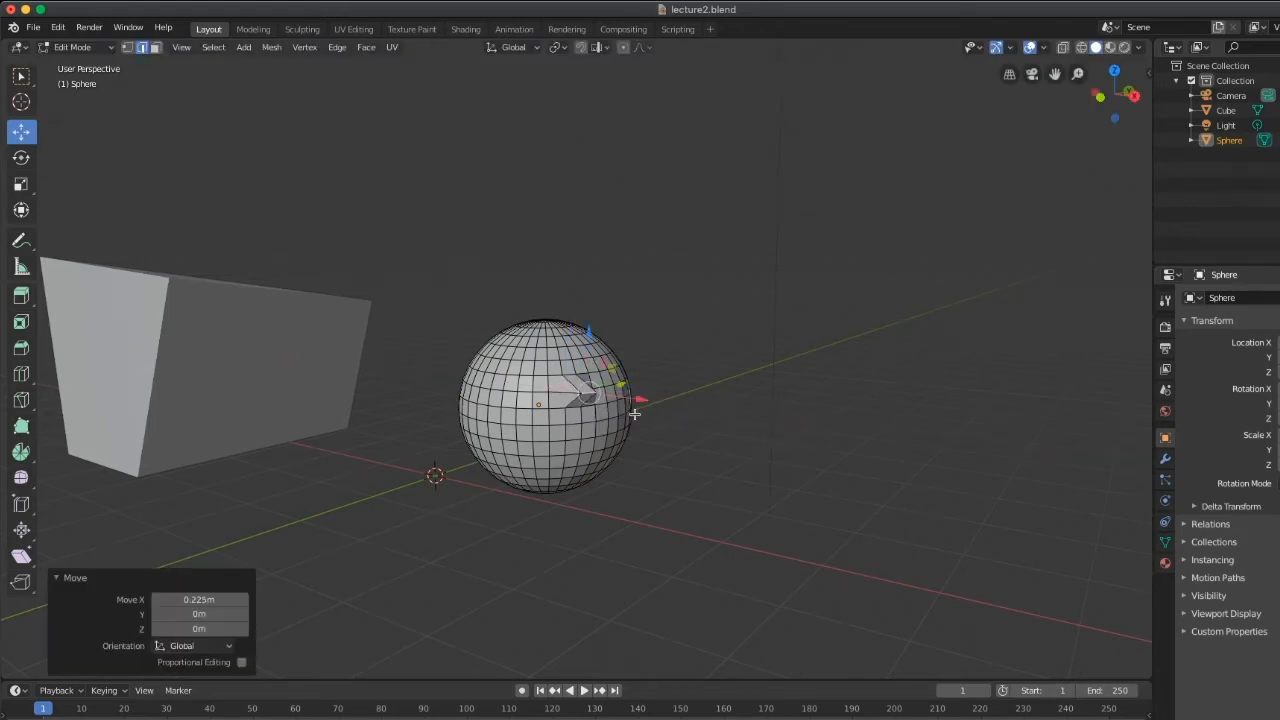
middle_drag(640, 412, 465, 436)
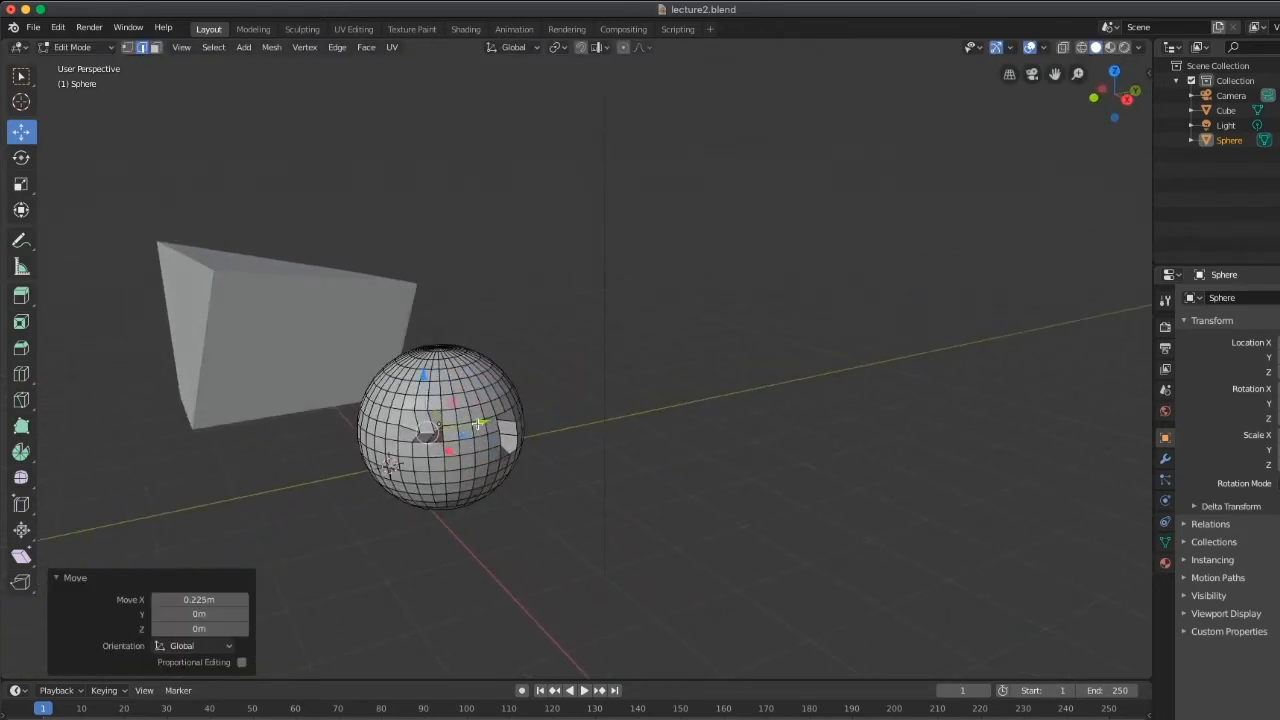
drag(480, 424, 497, 466)
middle_drag(497, 466, 397, 400)
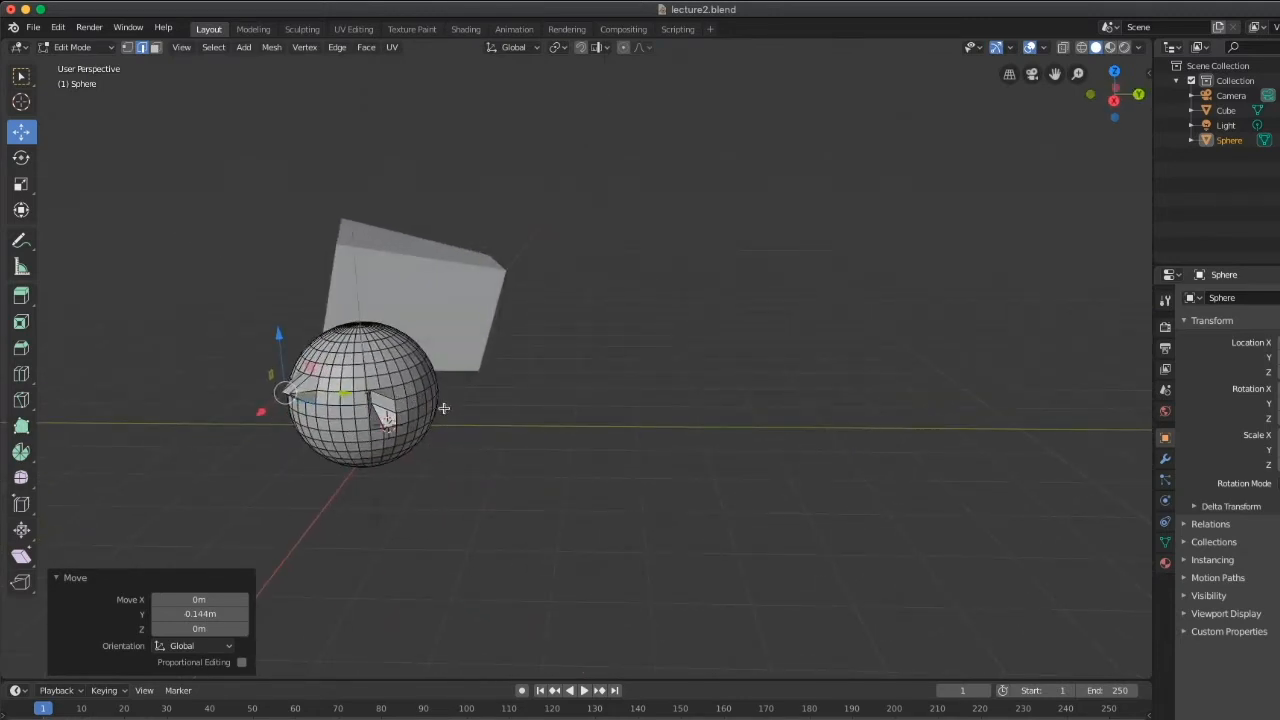
key(ctrl+z)
key(ctrl+z)
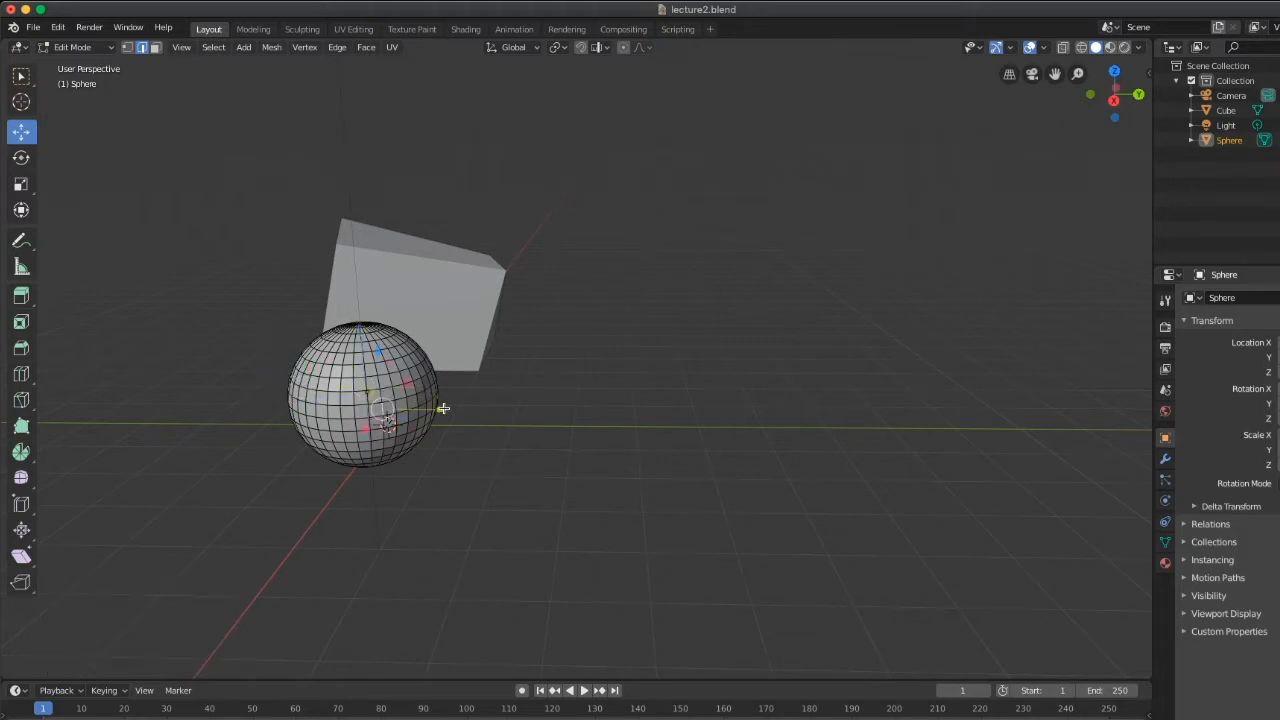
In vertex select mode, move one vertex on the sphere's upper side 0.296 m in negative Y and 0.437 m along X.
click(127, 47)
click(330, 380)
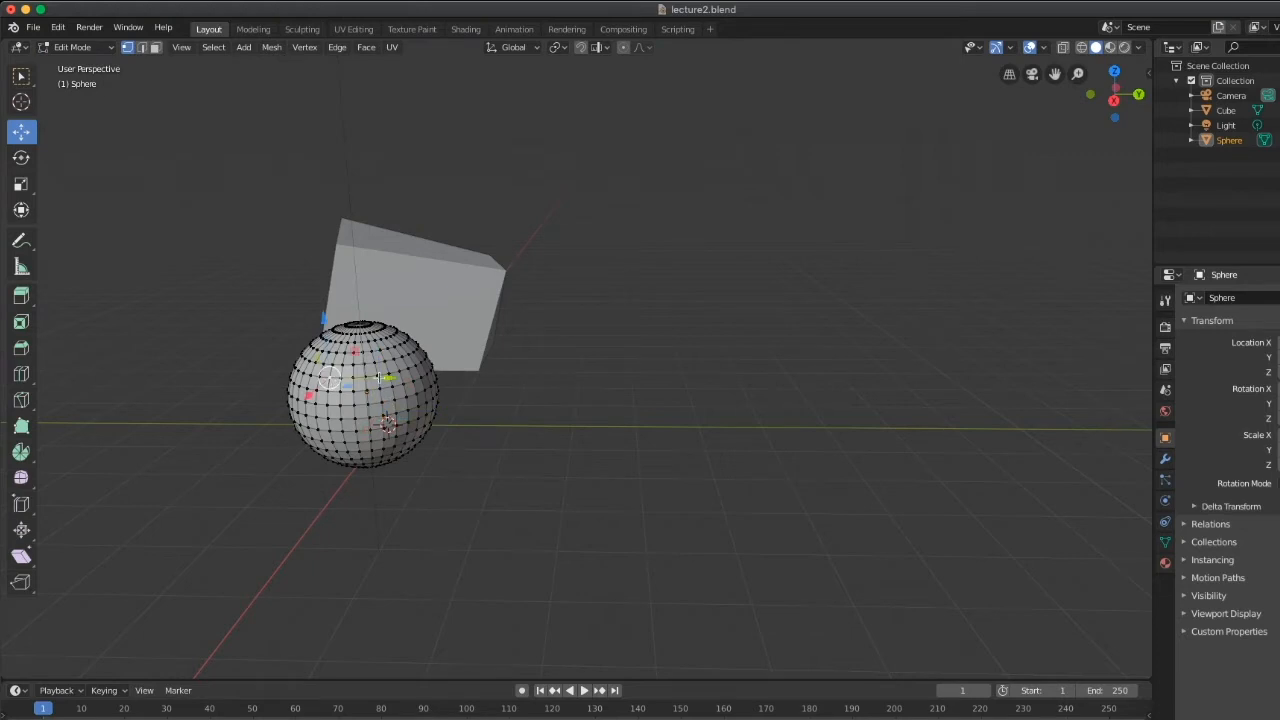
drag(388, 378, 337, 392)
middle_drag(337, 392, 464, 423)
key(g)
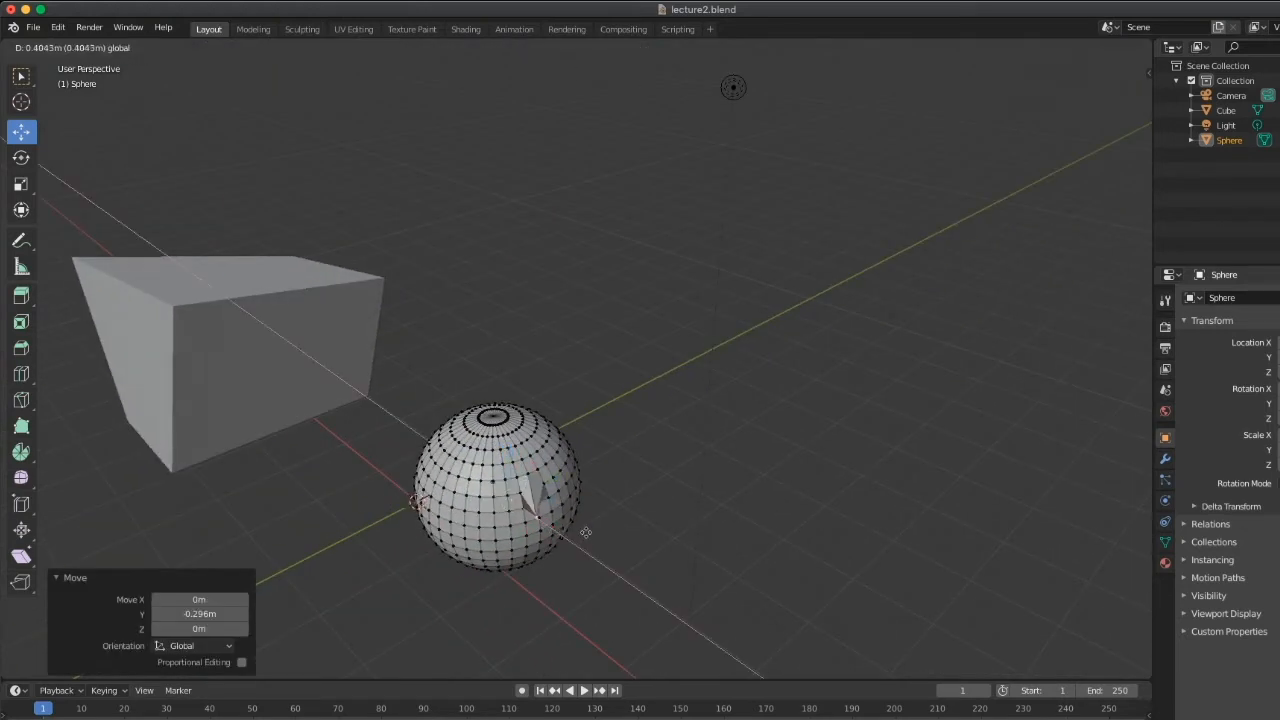
click(585, 532)
In face select mode, pull one face near the sphere's top up along Z and 0.166 m in negative Y.
click(155, 48)
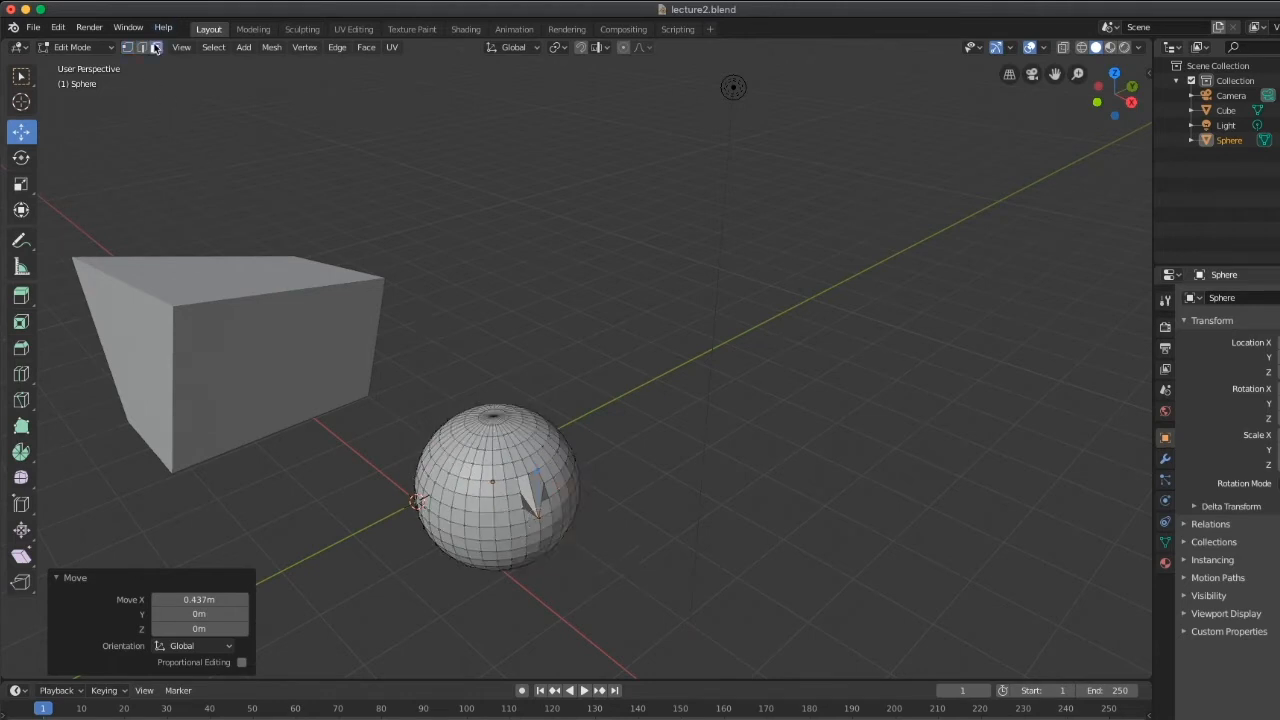
click(478, 460)
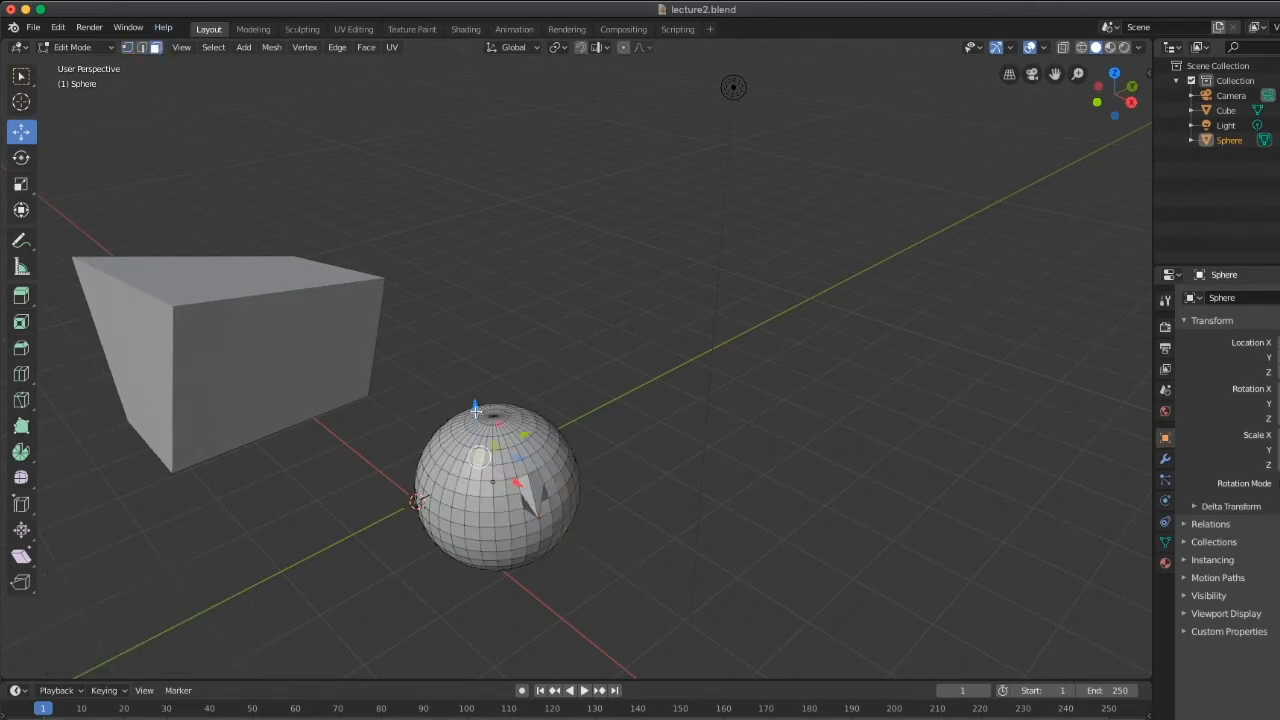
drag(476, 410, 471, 394)
middle_drag(471, 394, 364, 381)
mouse_move(375, 332)
mouse_down()
mouse_move(345, 336)
mouse_move(360, 336)
mouse_up()
middle_drag(360, 336, 407, 404)
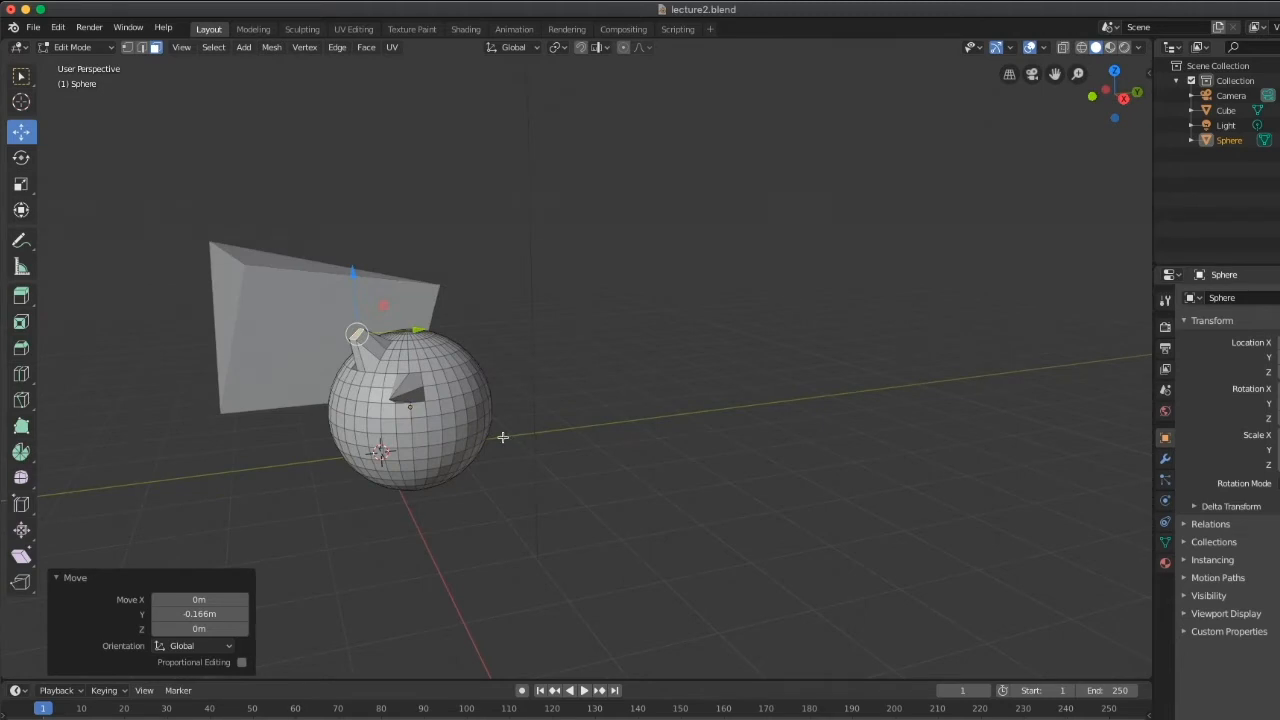
In vertex select mode, circle-select a patch of vertices on the sphere's negative Y side and deselect the part nearest the raised spike.
mouse_move(497, 437)
middle_down()
mouse_move(468, 440)
mouse_move(482, 437)
middle_up()
scroll(482, 437, up, 2)
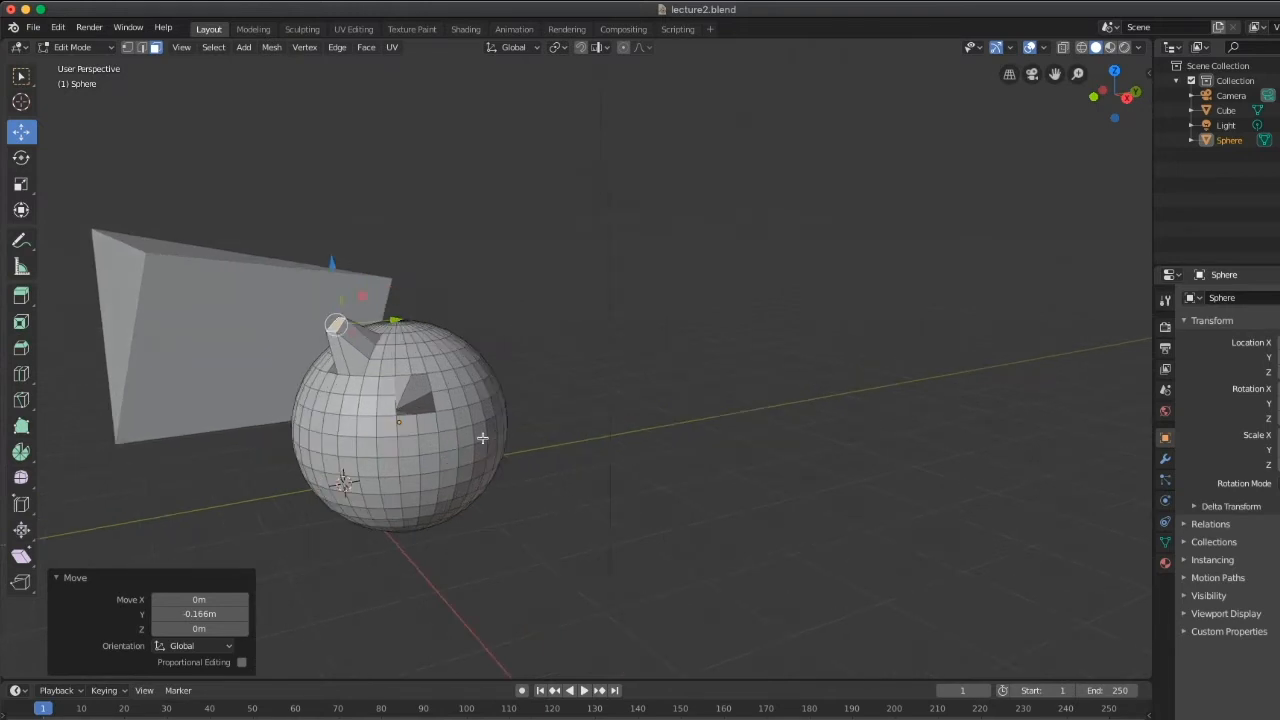
click(127, 47)
click(357, 393)
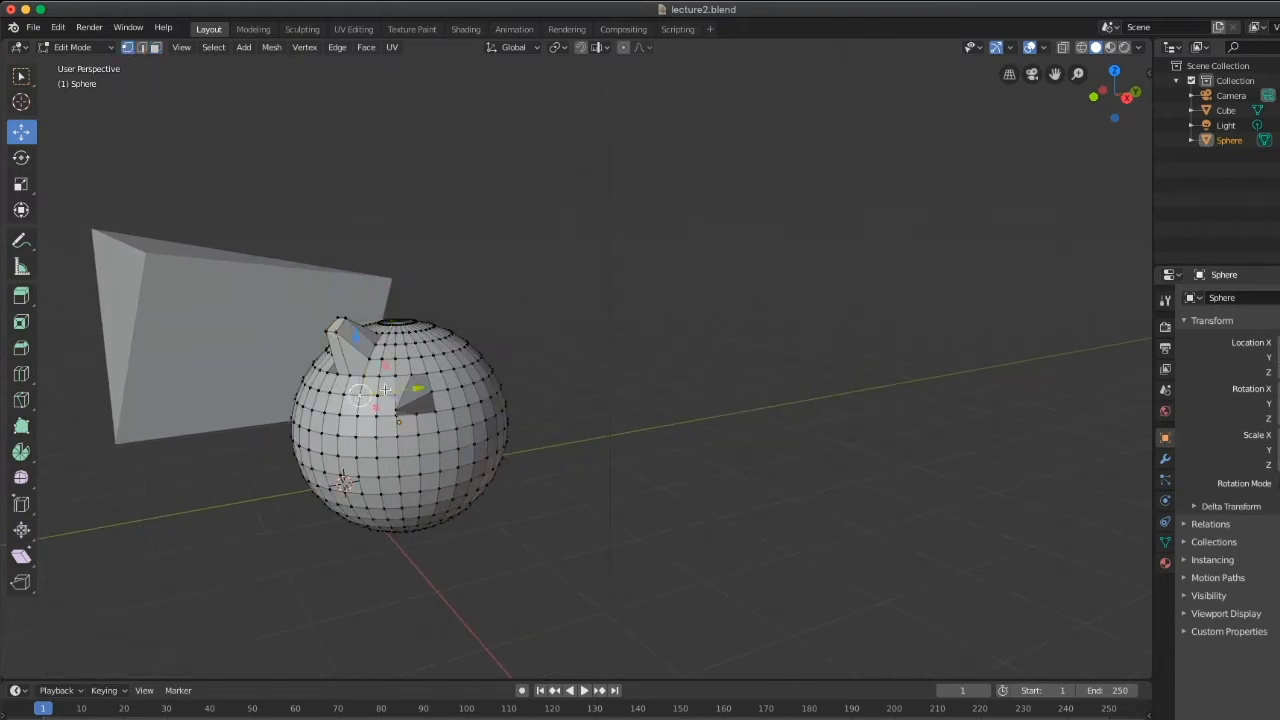
drag(412, 388, 448, 383)
click(535, 228)
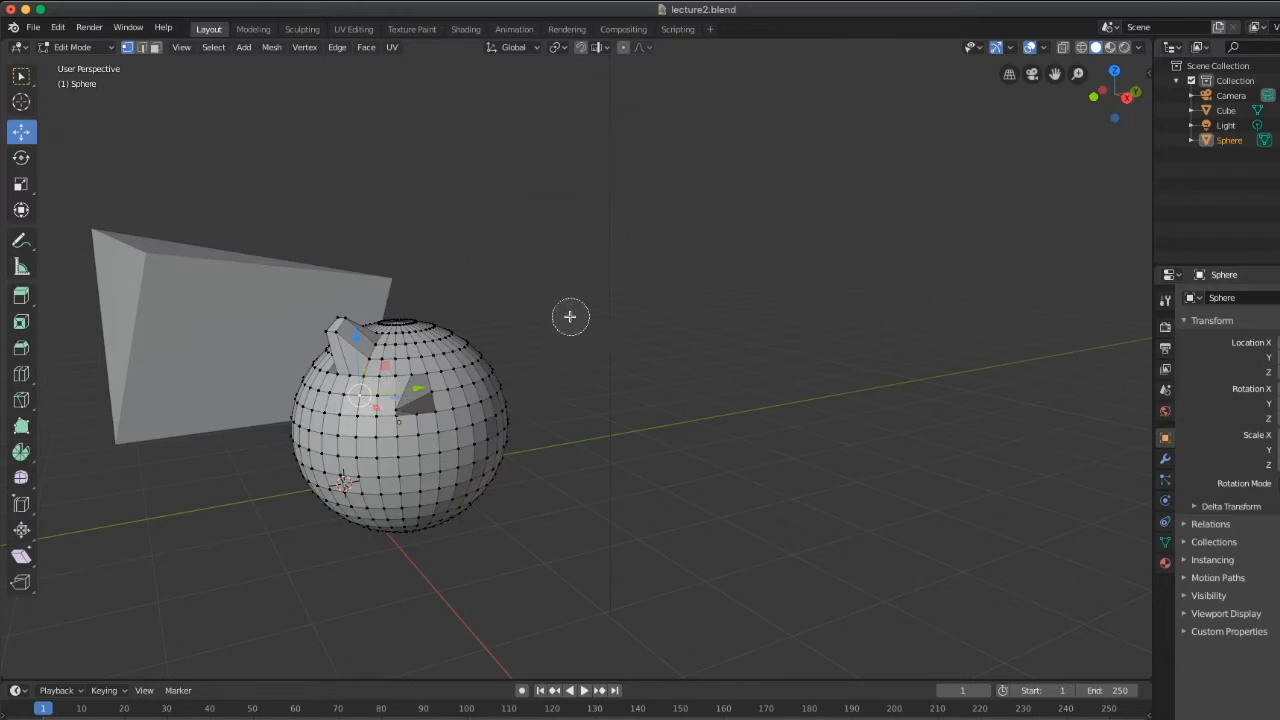
mouse_move(432, 445)
mouse_down()
mouse_move(390, 428)
mouse_move(403, 455)
mouse_move(388, 392)
mouse_move(315, 462)
mouse_move(352, 440)
mouse_up()
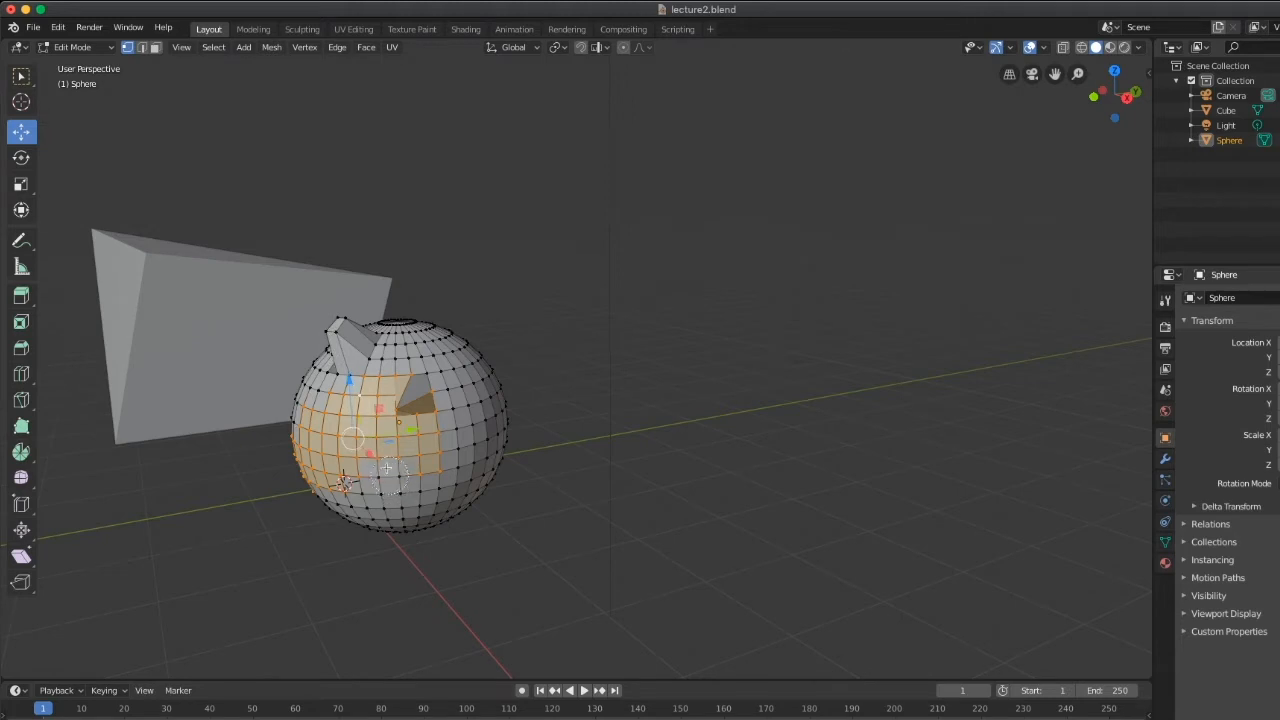
mouse_move(384, 455)
middle_down()
mouse_move(372, 425)
mouse_move(412, 405)
mouse_move(335, 445)
mouse_move(417, 416)
middle_up()
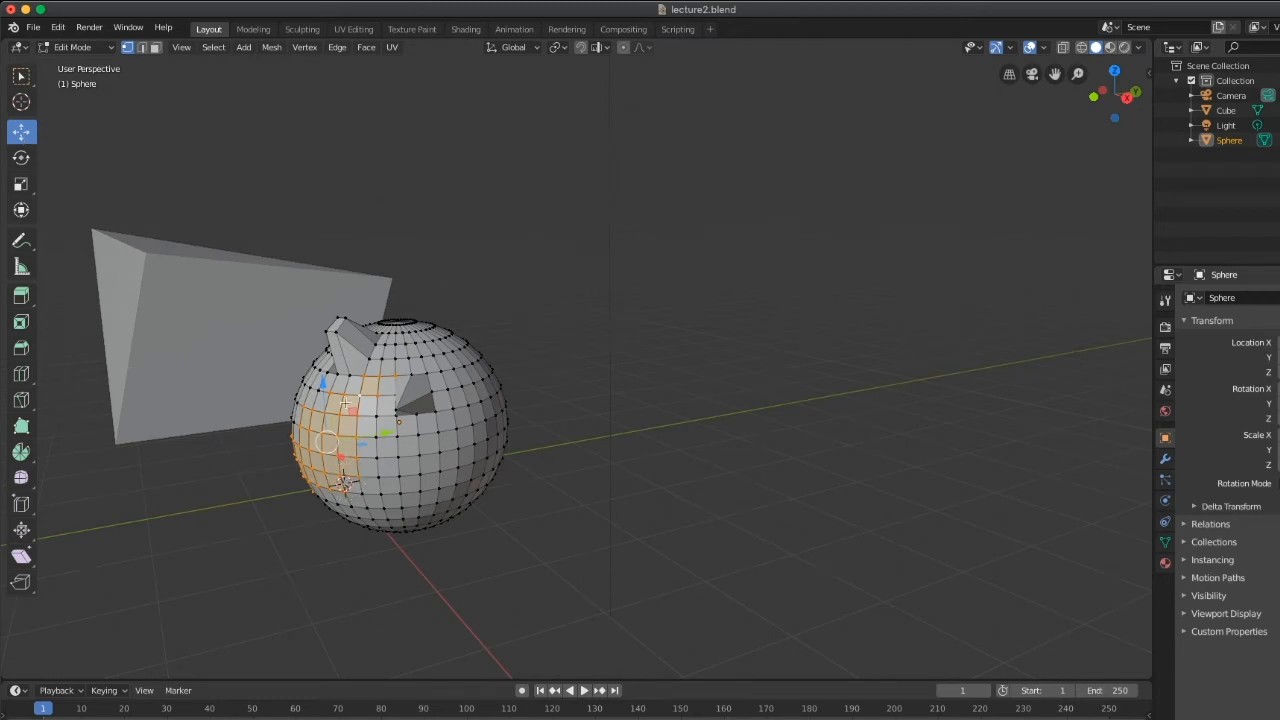
key(Escape)
Pull the selected patch outward in negative Y, bring it back 0.136 m along Y, and lower it about 0.02 m.
key(g)
key(y)
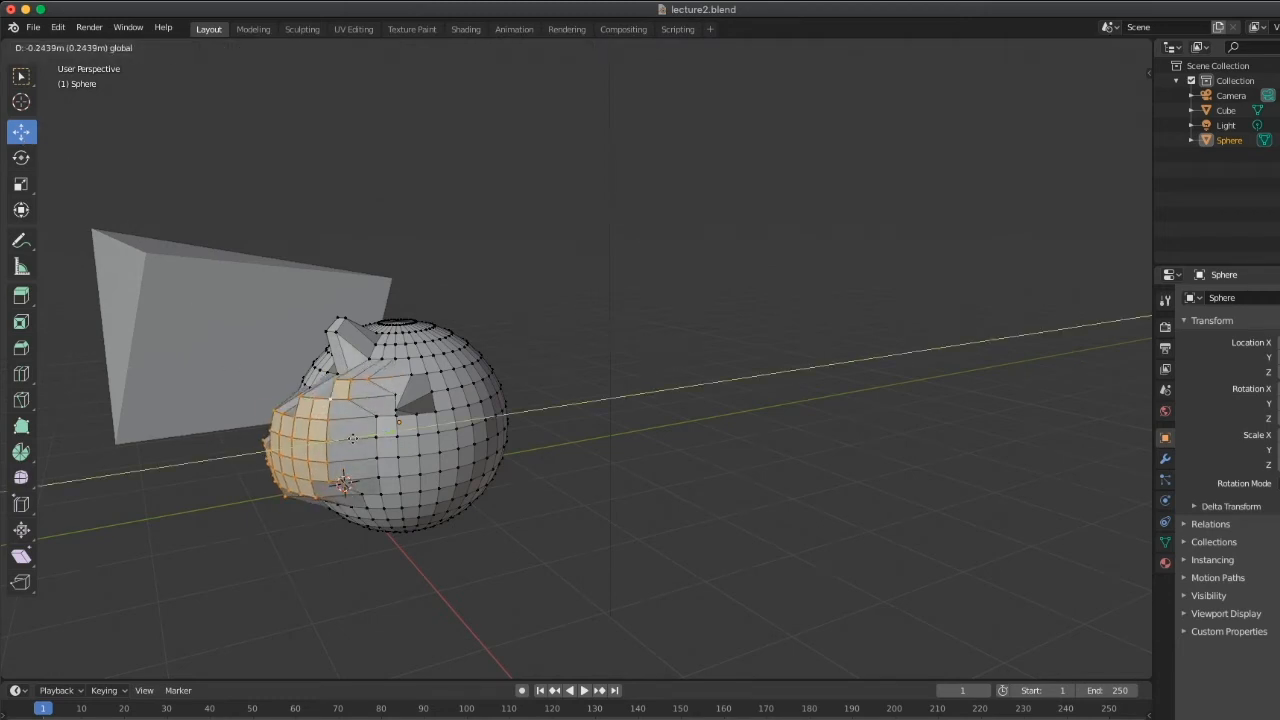
drag(353, 438, 367, 451)
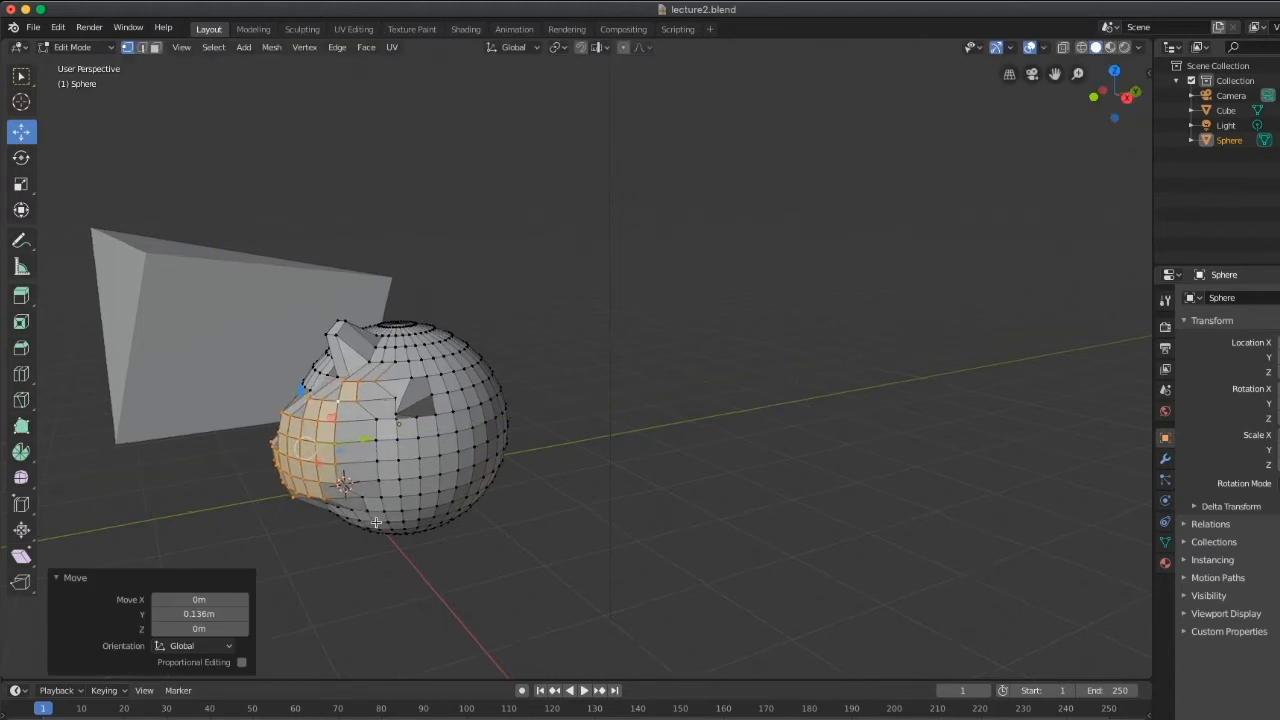
middle_drag(376, 522, 446, 500)
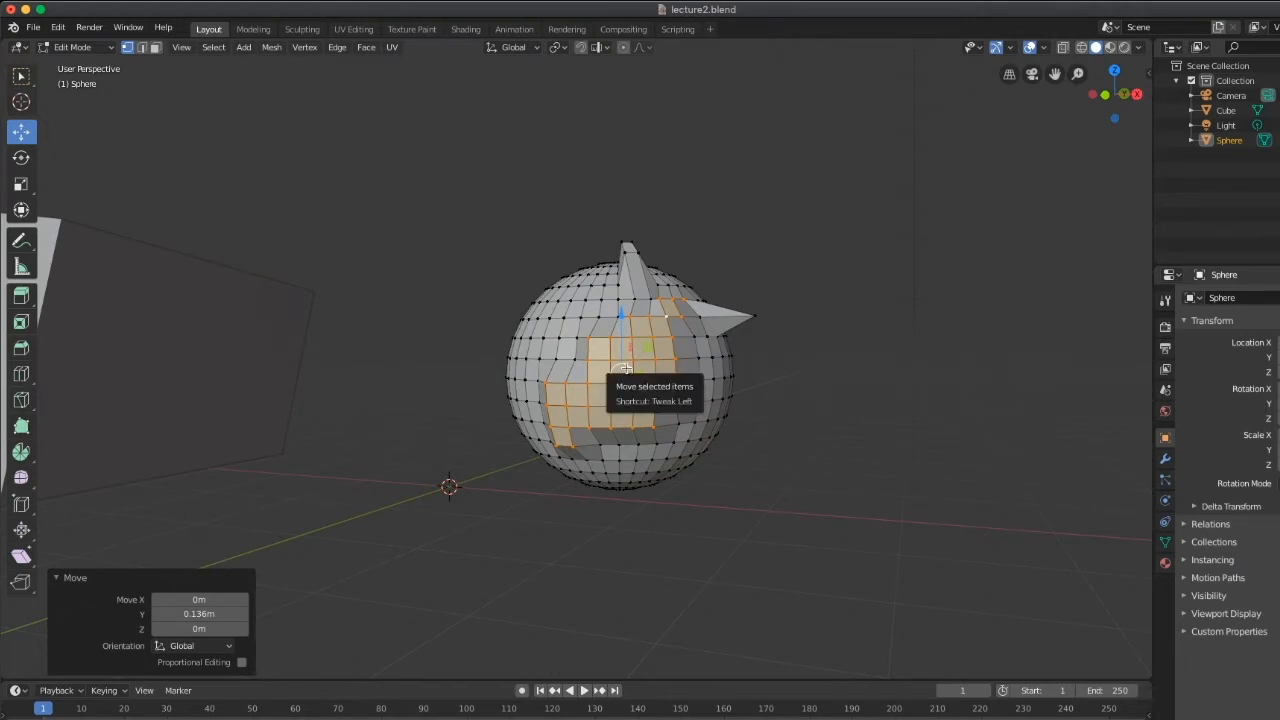
drag(625, 368, 622, 377)
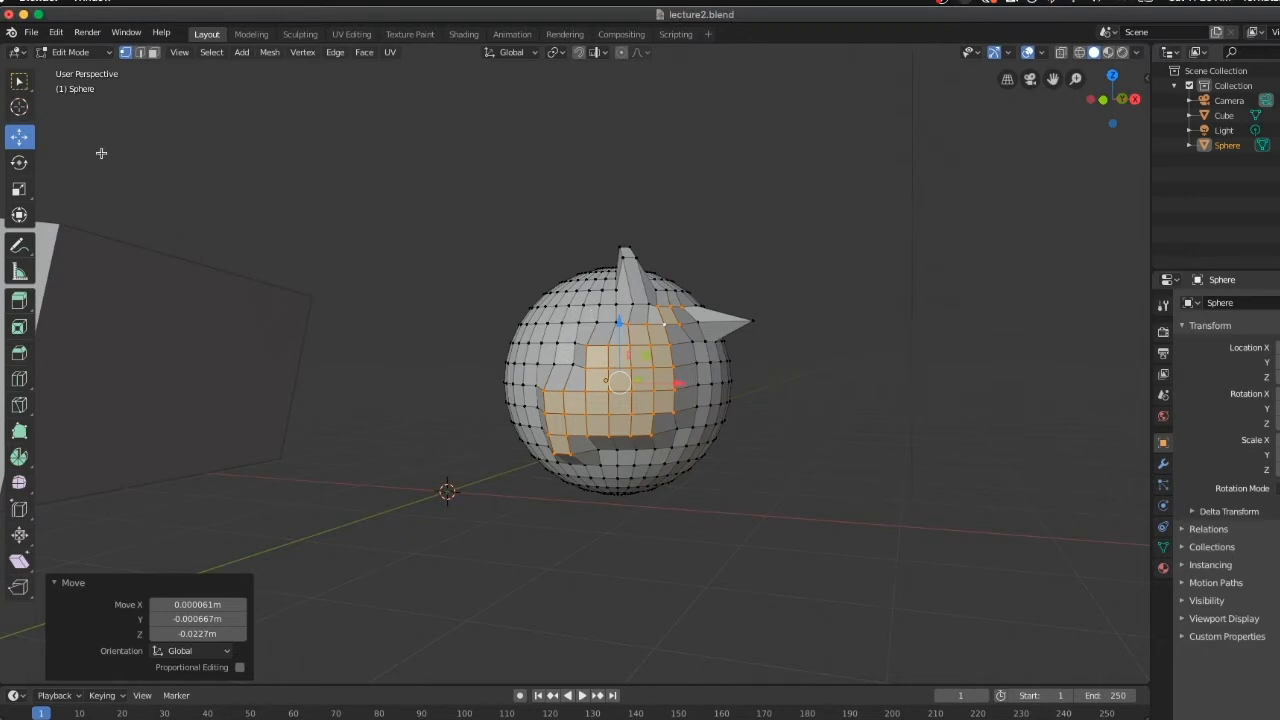
Circle-select a new patch of vertices in the middle of the sphere's front and move it about 0.073 m in X, 0.035 m in Y and 0.113 m in Z.
click(161, 168)
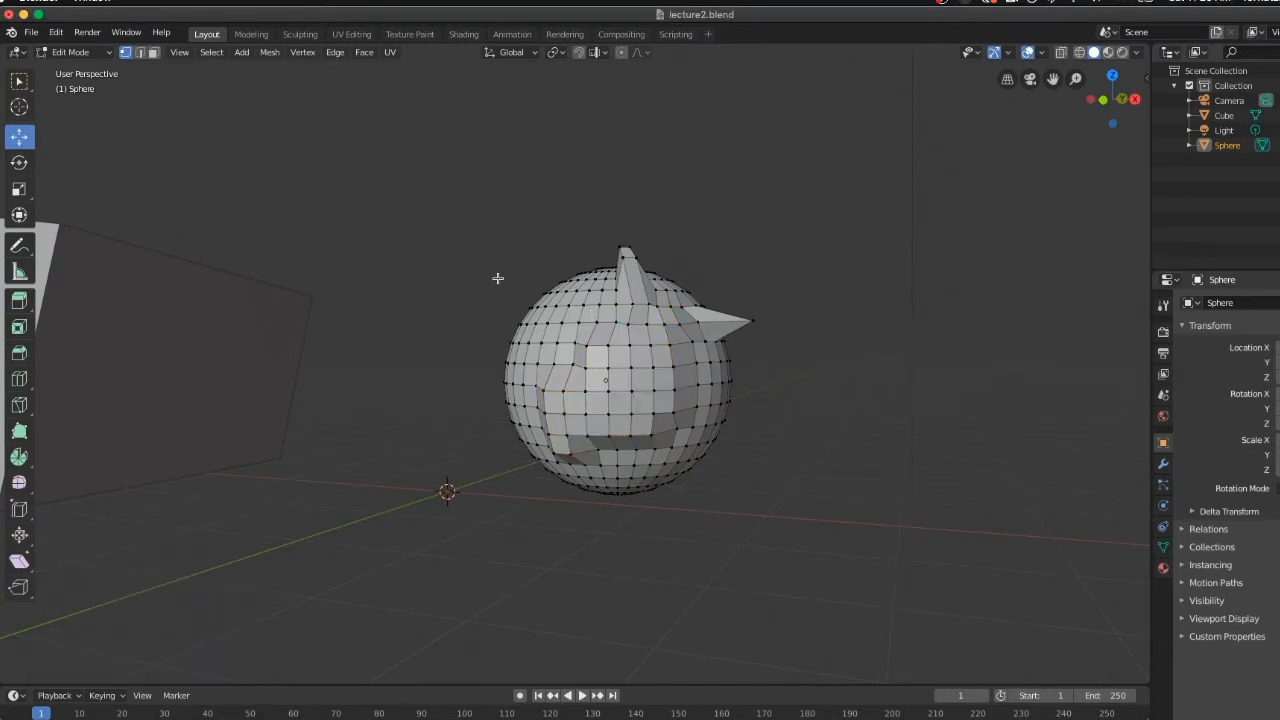
key(c)
mouse_move(650, 368)
mouse_down()
mouse_move(642, 357)
mouse_move(604, 412)
mouse_move(607, 352)
mouse_move(595, 389)
mouse_move(606, 371)
mouse_up()
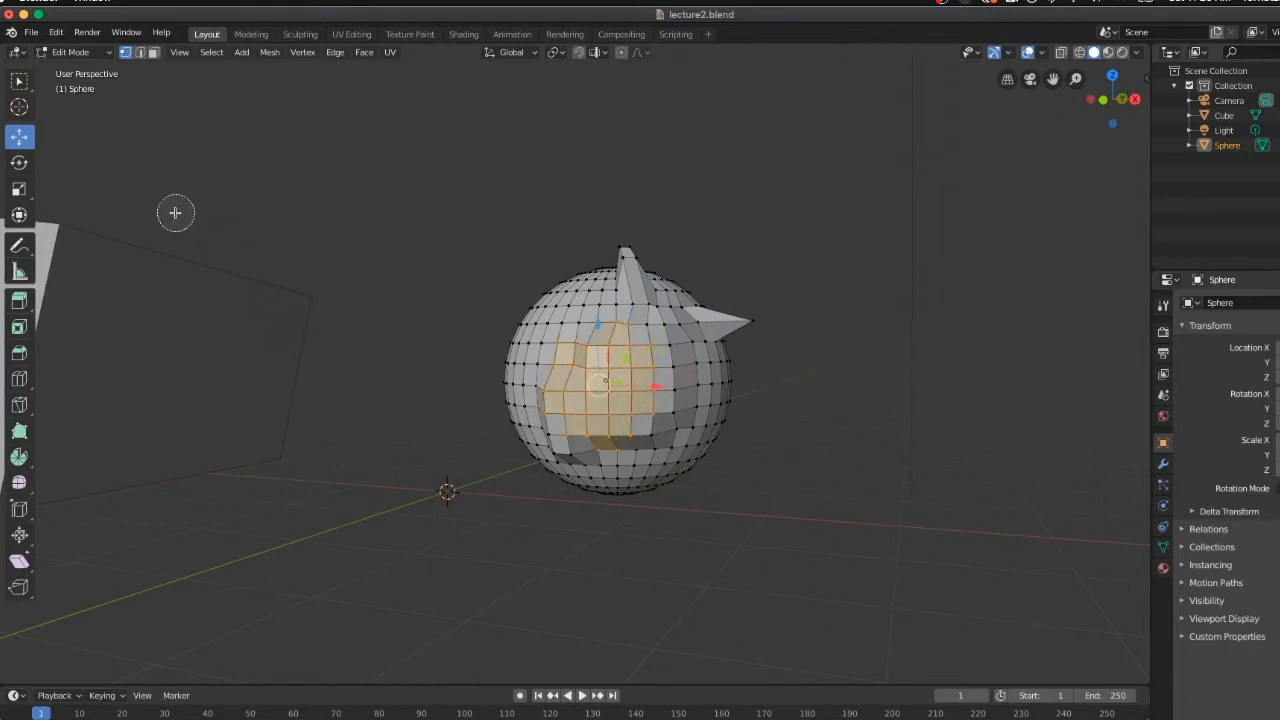
key(Escape)
key(e)
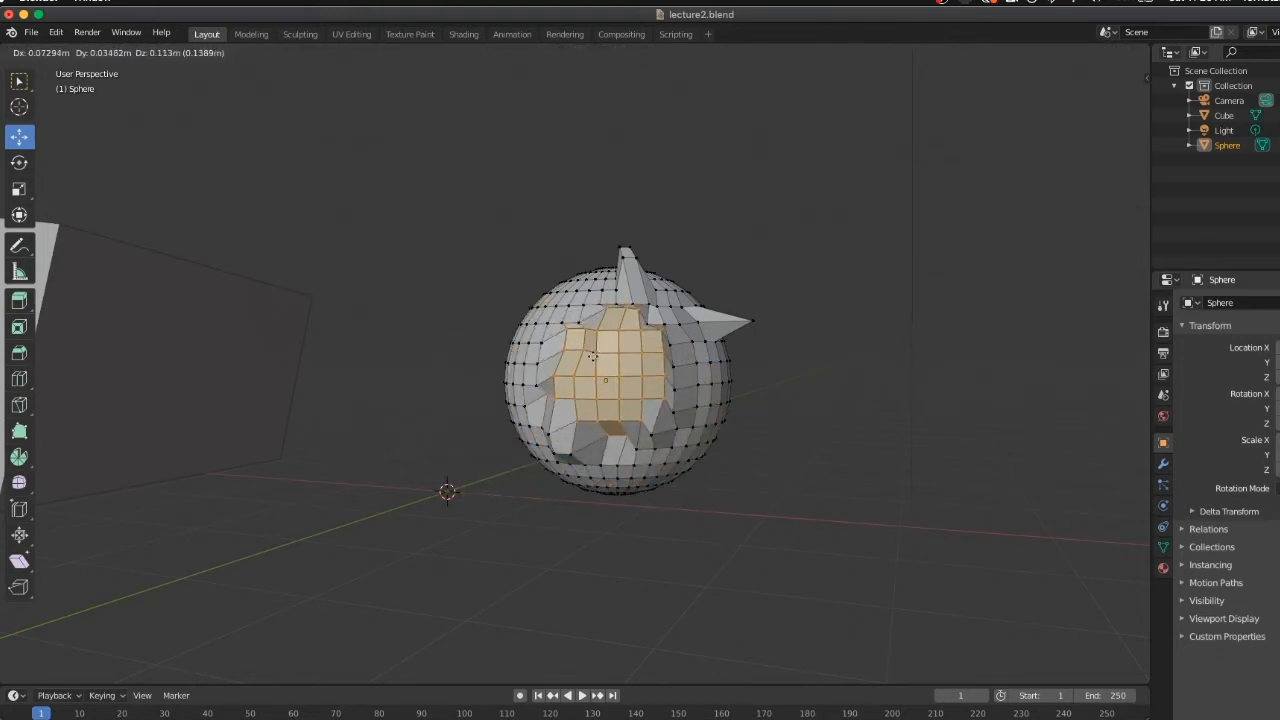
click(592, 356)
Rotate the selected patch around the view axis with the Rotate tool, including turns of 7.89° and 2.27°.
scroll(640, 430, up, 5)
middle_drag(640, 430, 616, 481)
scroll(592, 422, down, 2)
scroll(590, 426, down, 4)
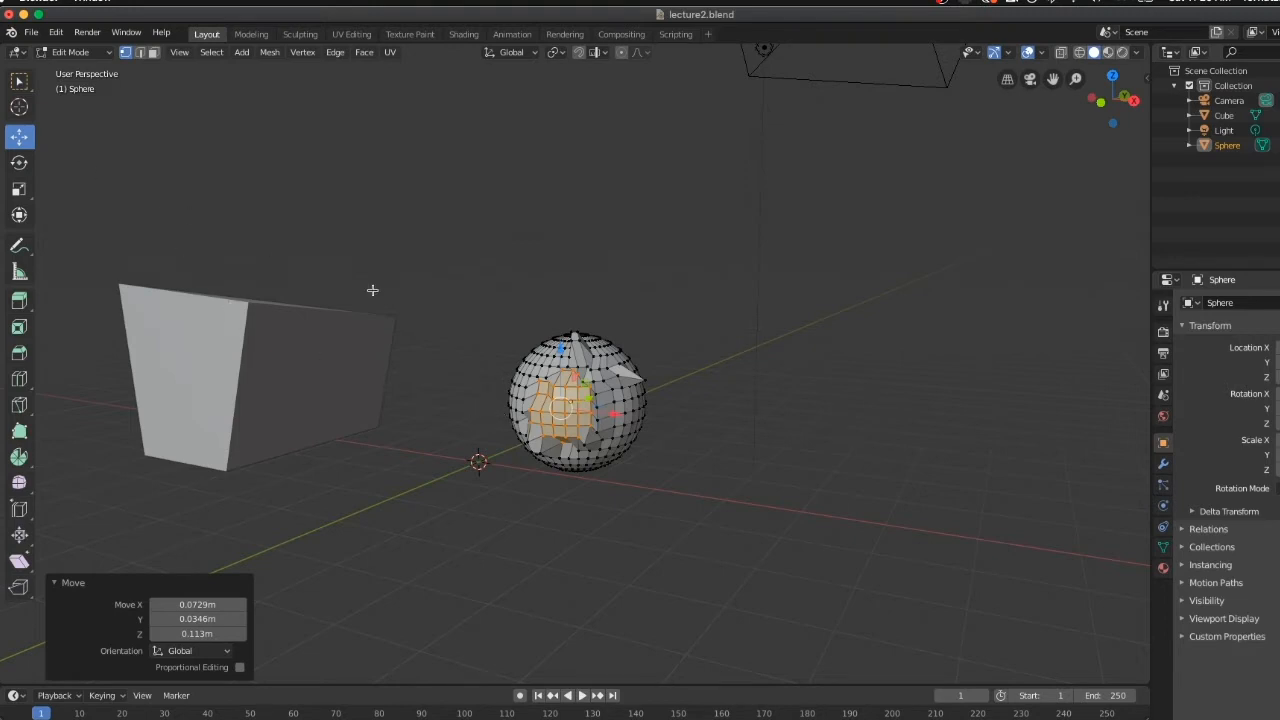
scroll(589, 476, up, 3)
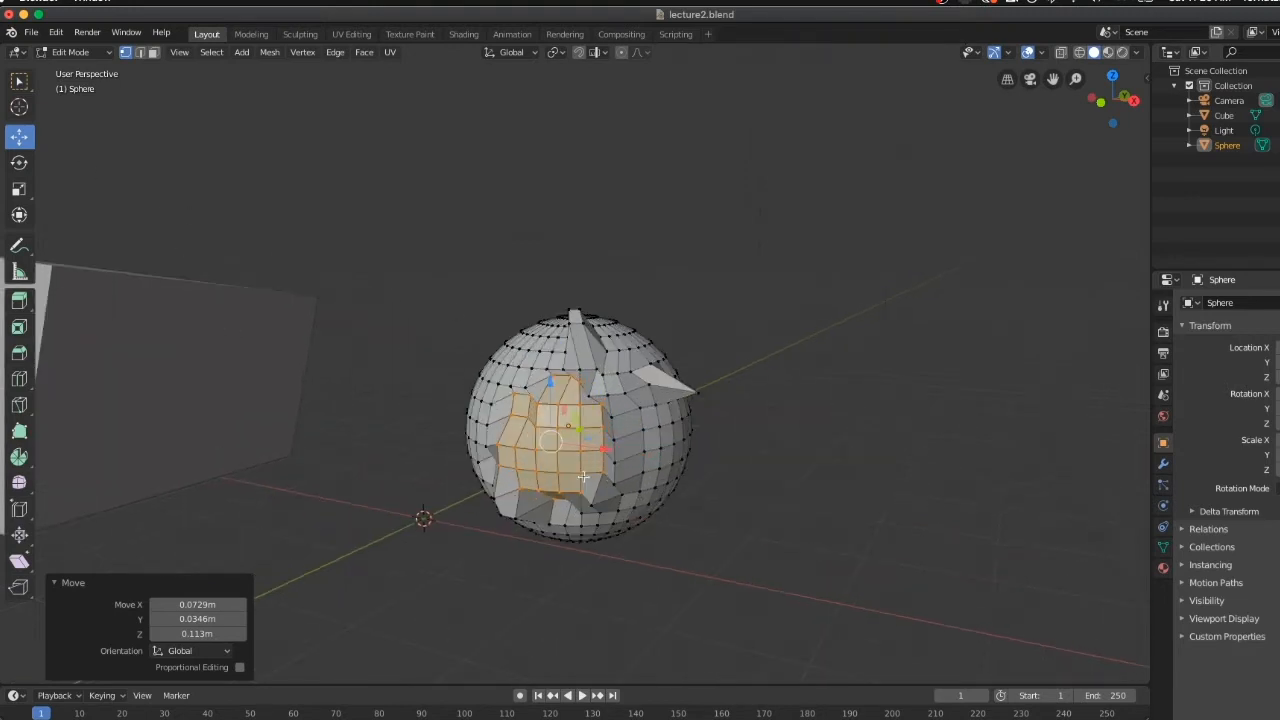
click(19, 162)
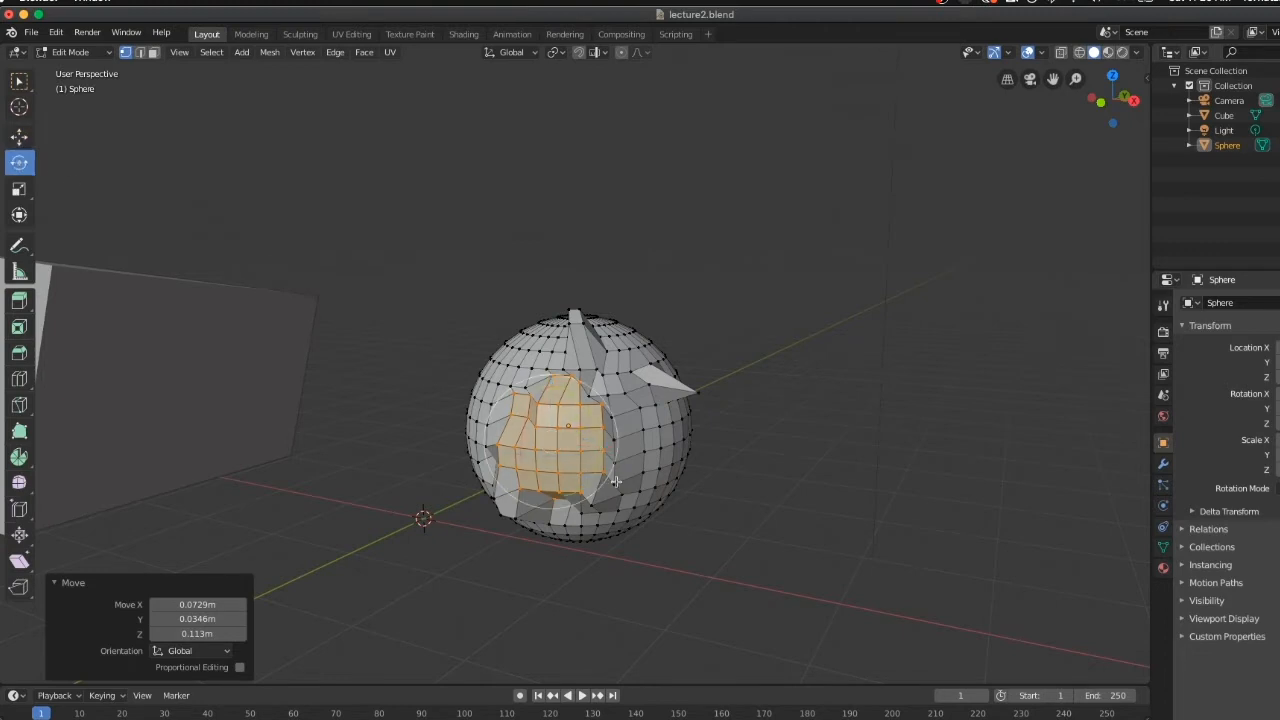
mouse_move(616, 482)
mouse_down()
mouse_move(610, 458)
mouse_move(606, 470)
mouse_up()
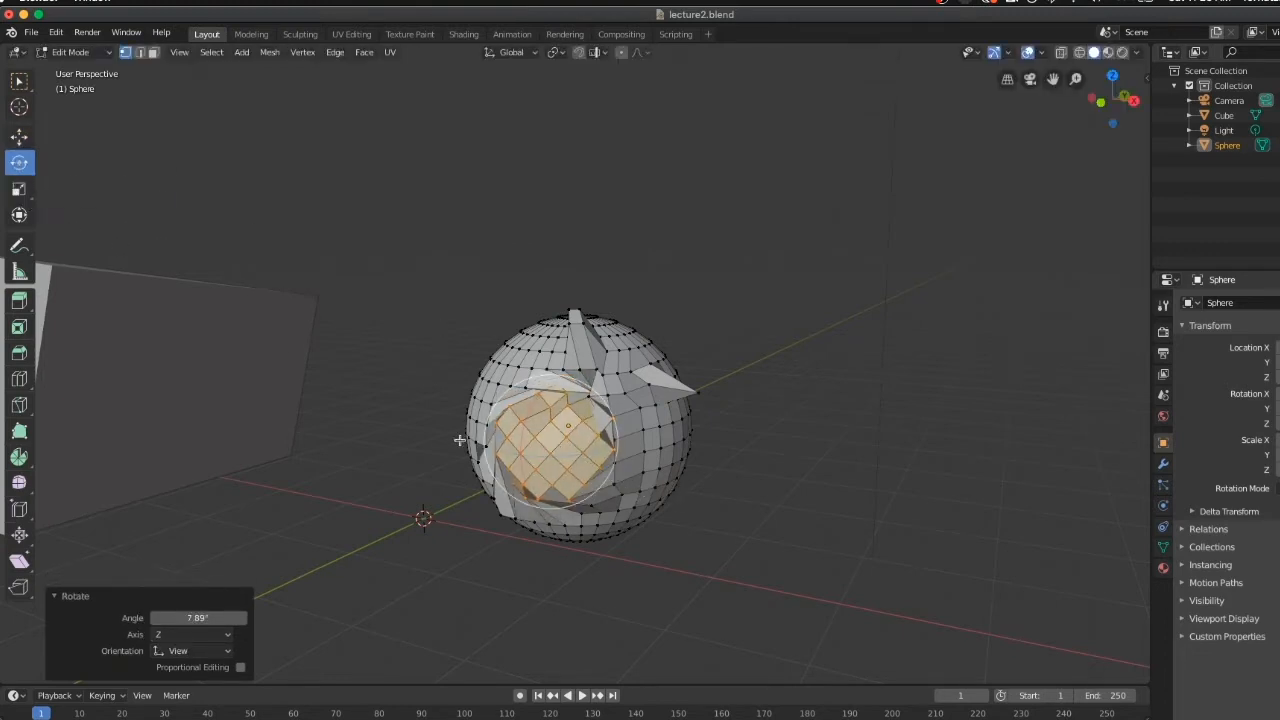
mouse_move(595, 396)
mouse_down()
mouse_move(629, 388)
mouse_move(598, 402)
mouse_move(606, 394)
mouse_up()
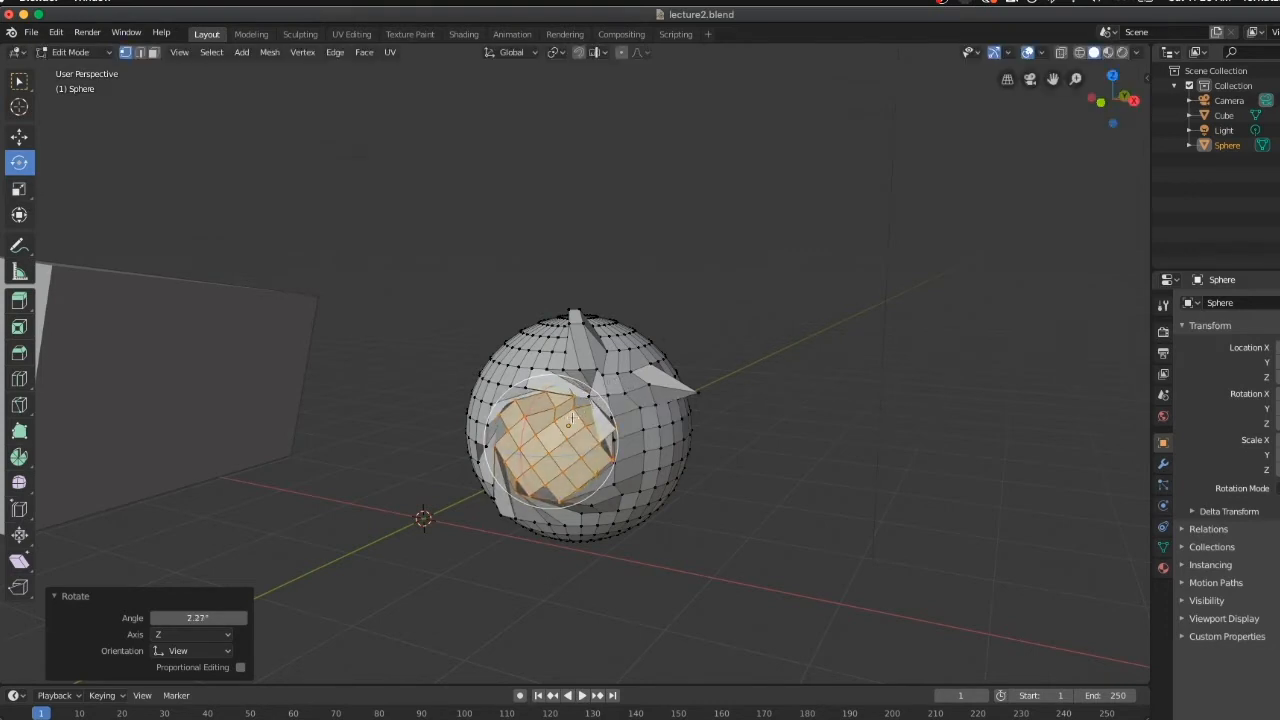
Scale the selected patch uniformly by 1.480 with the Scale tool.
click(19, 188)
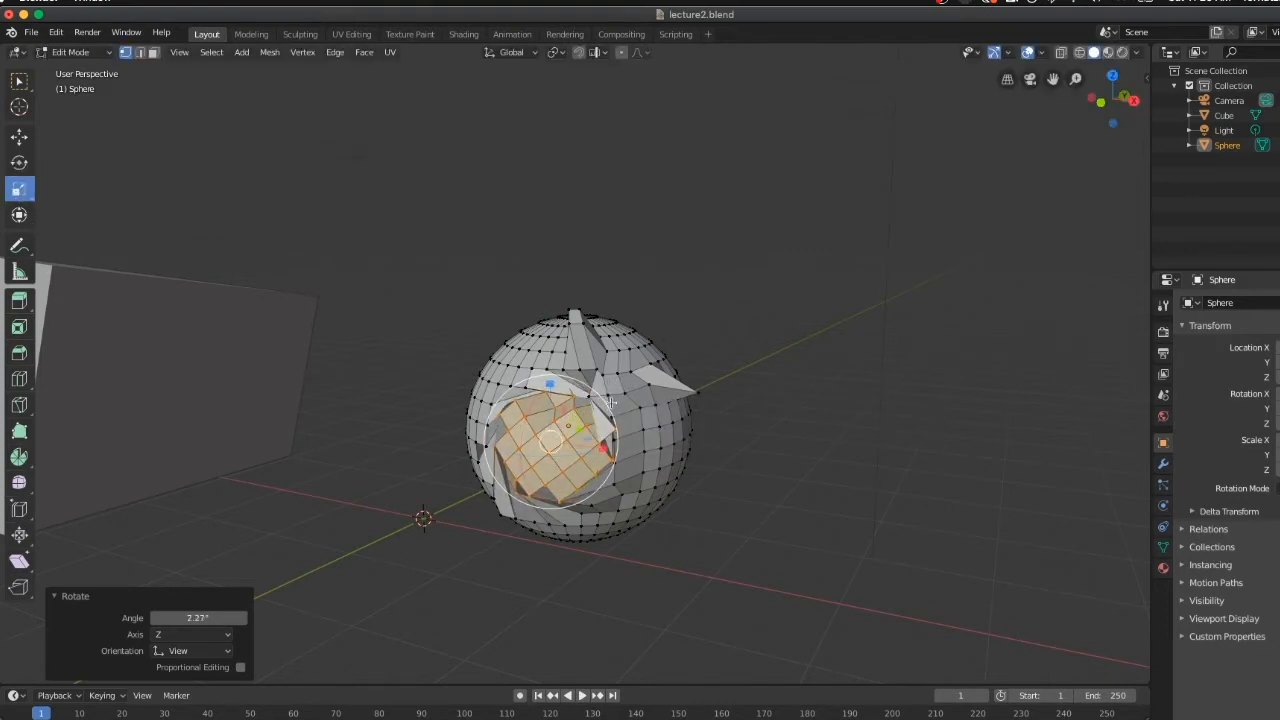
drag(608, 402, 635, 383)
middle_drag(697, 523, 630, 485)
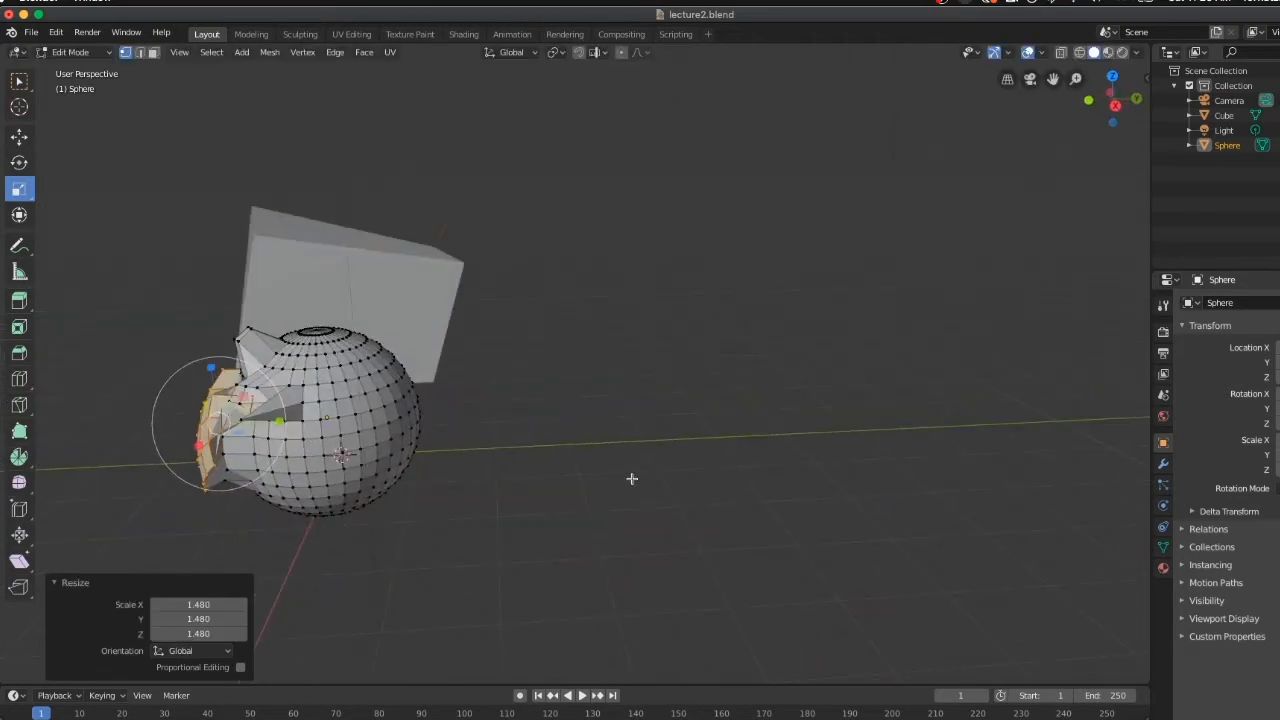
Return to Object Mode and delete the deformed sphere from the scene.
click(72, 53)
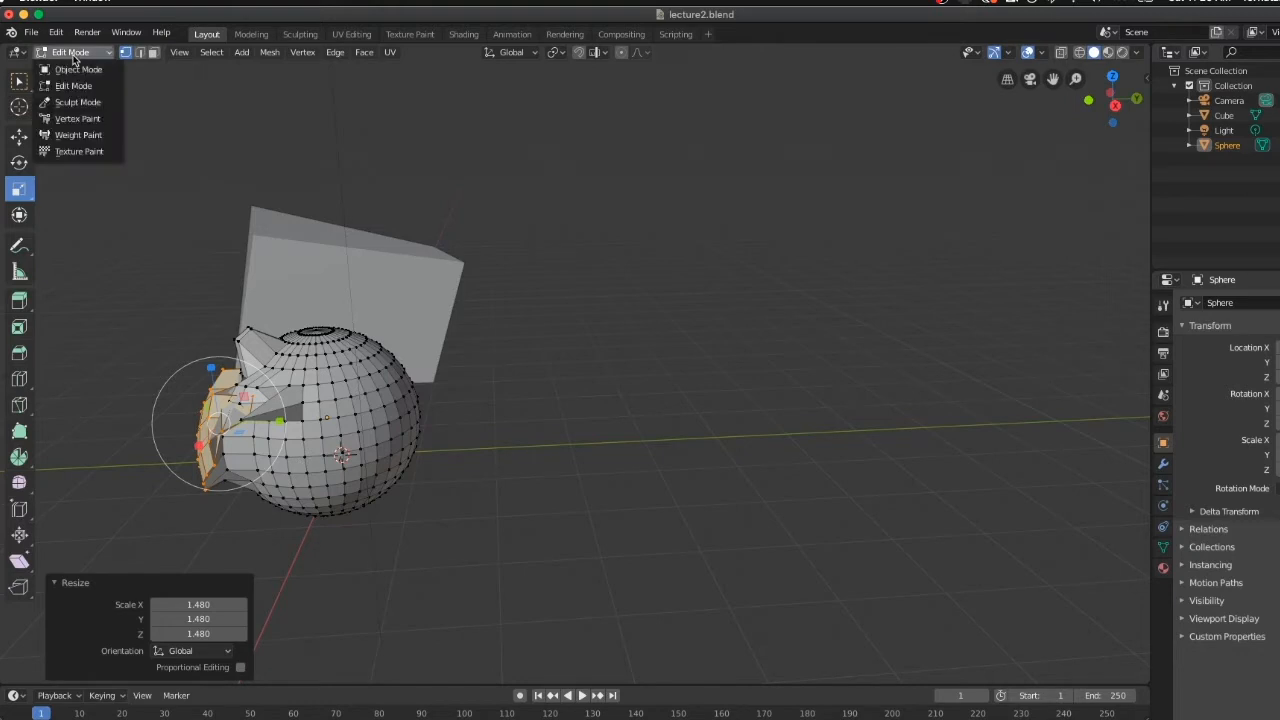
click(74, 68)
right_click(325, 384)
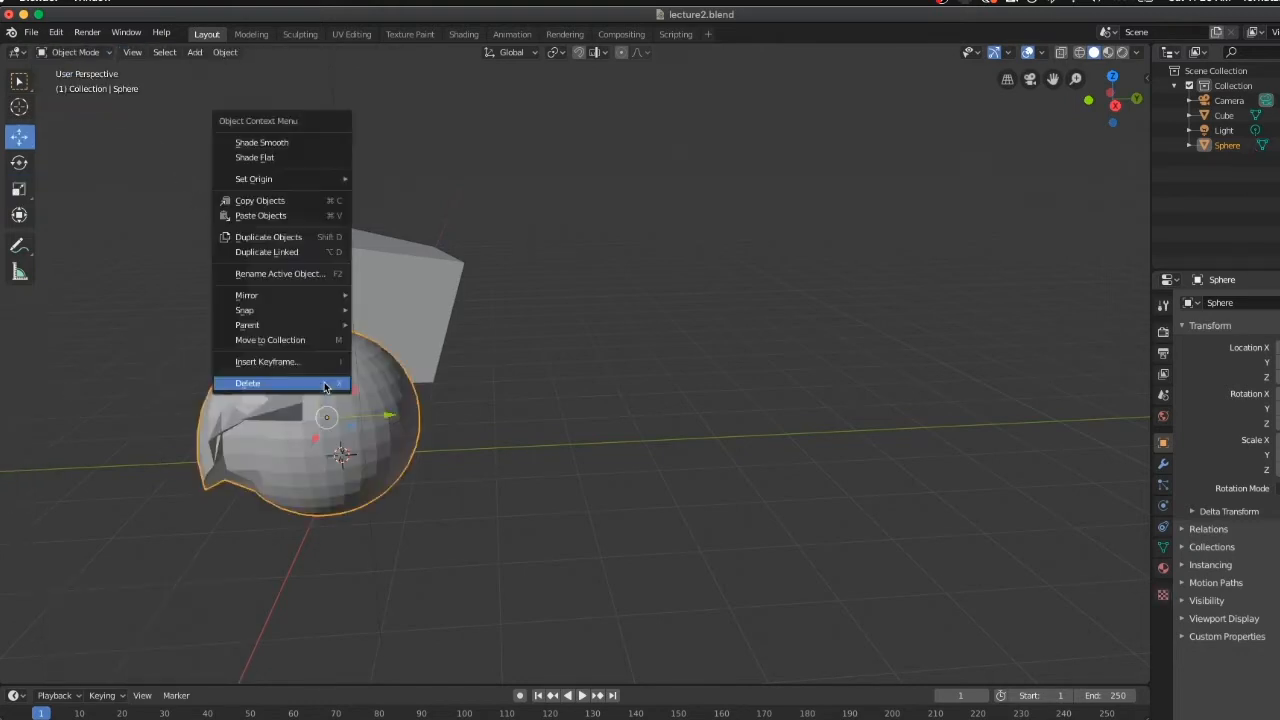
click(323, 384)
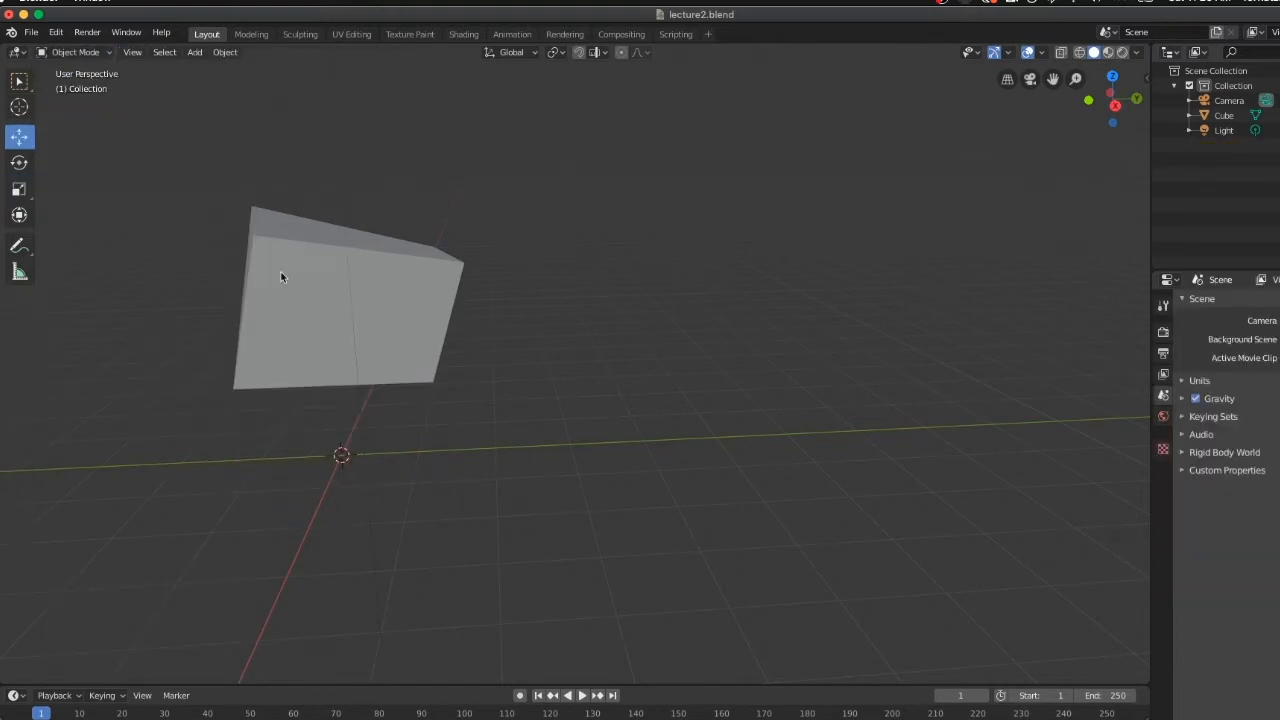
Add a new UV sphere at the world origin with 76 segments and 31 rings.
click(194, 52)
mouse_move(212, 69)
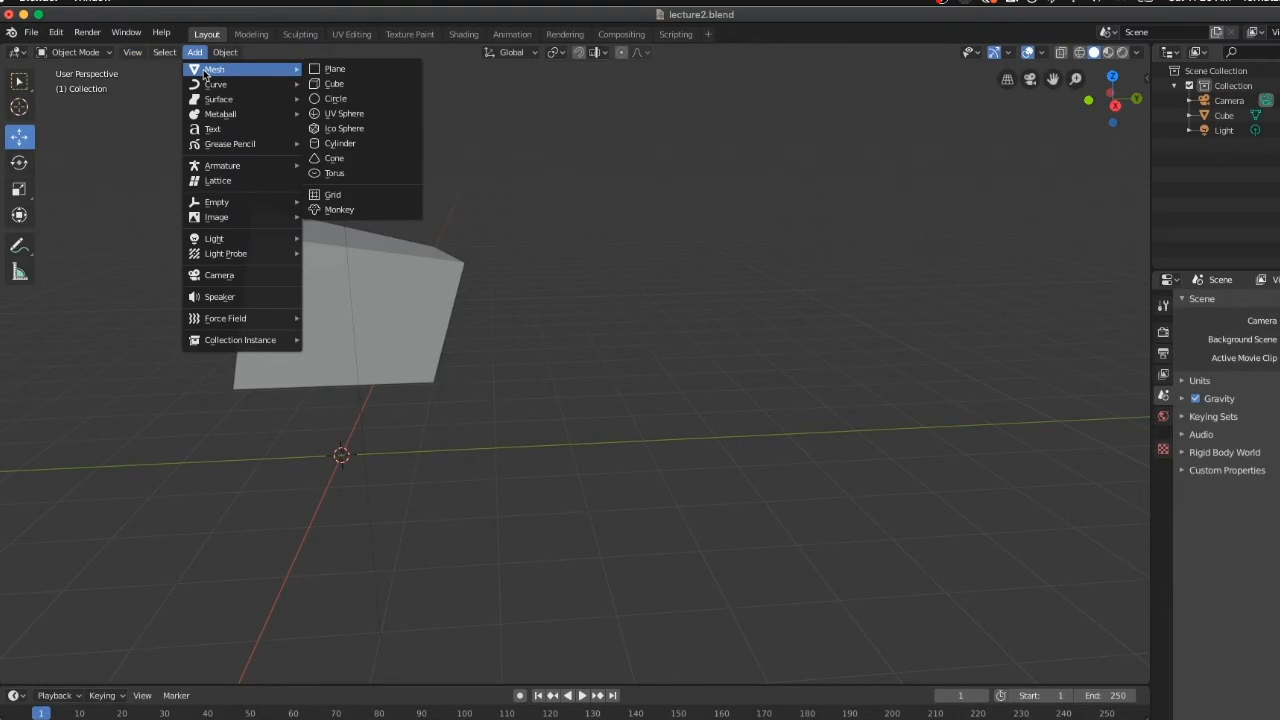
click(334, 115)
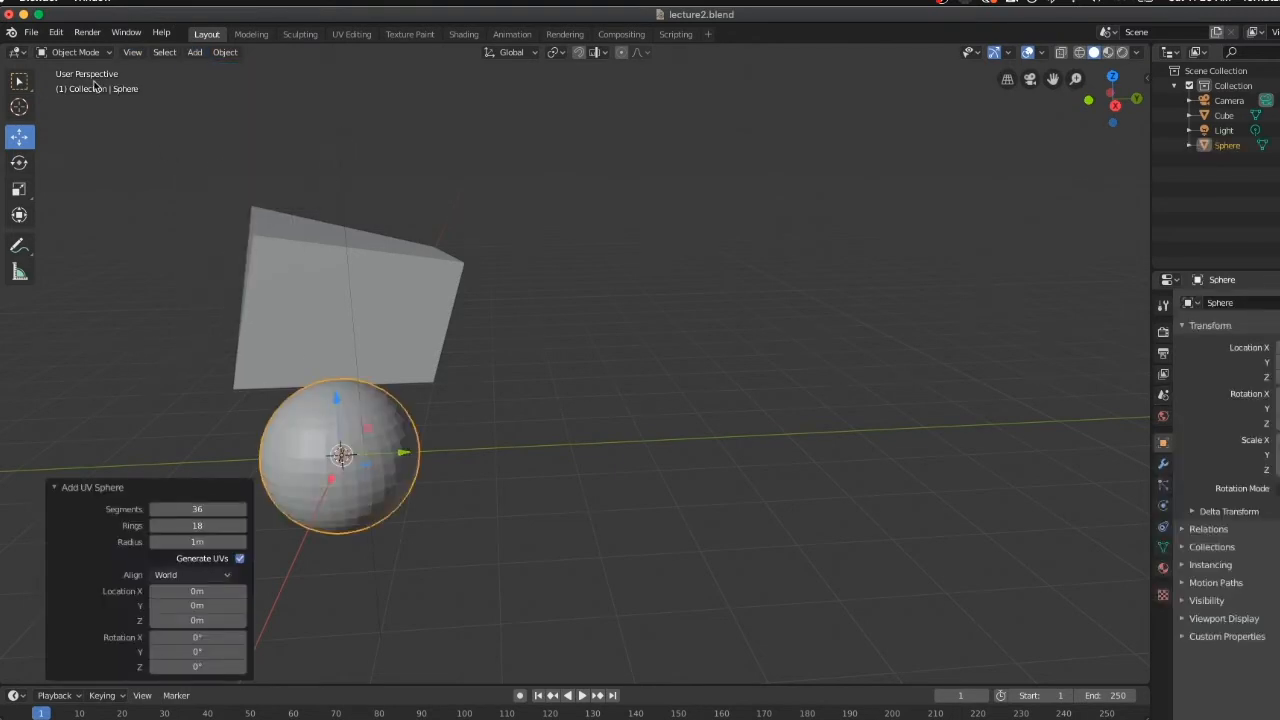
drag(226, 511, 201, 520)
Put the new sphere in Edit Mode, deselect all of its geometry, and switch to edge selection.
click(72, 53)
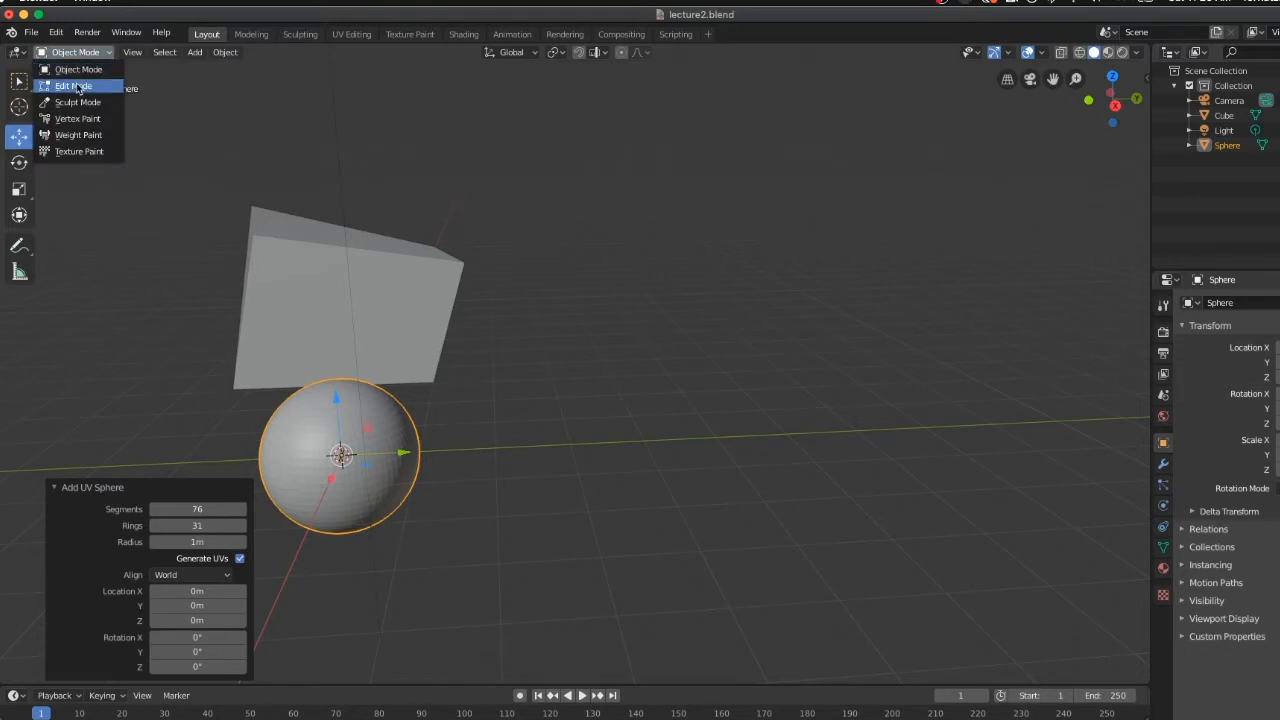
click(73, 87)
middle_drag(471, 557, 561, 547)
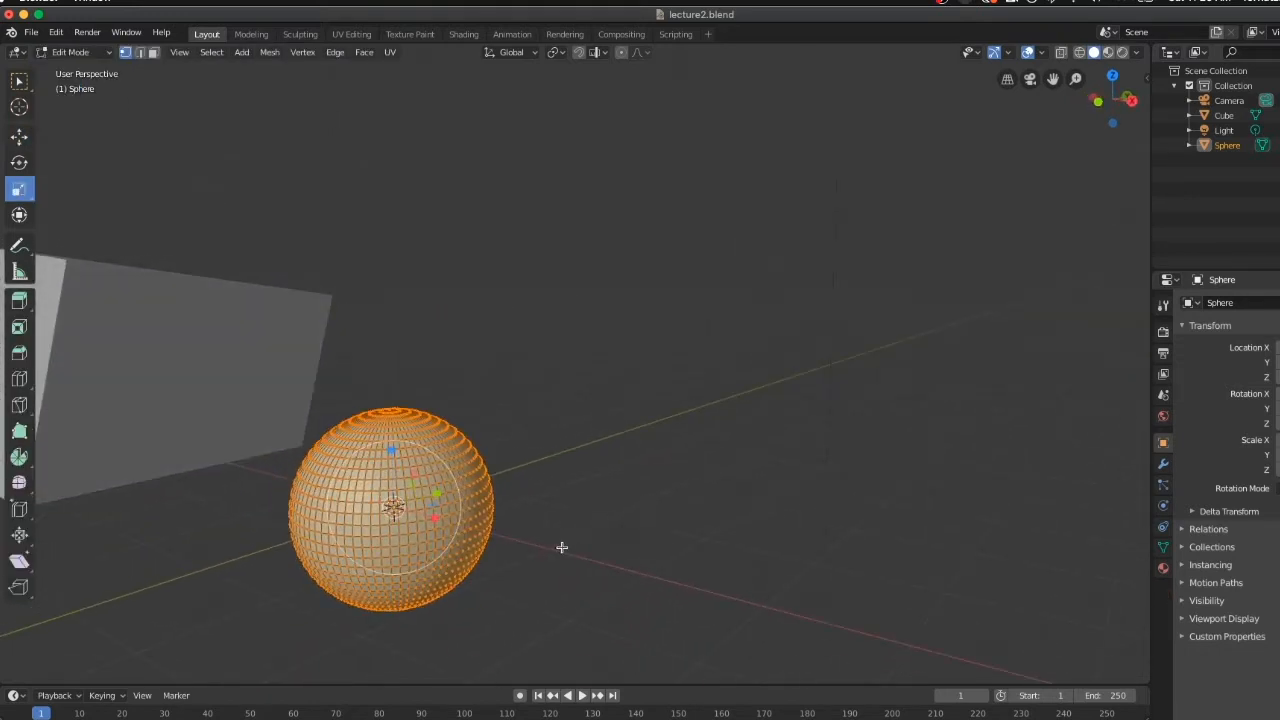
key(alt+a)
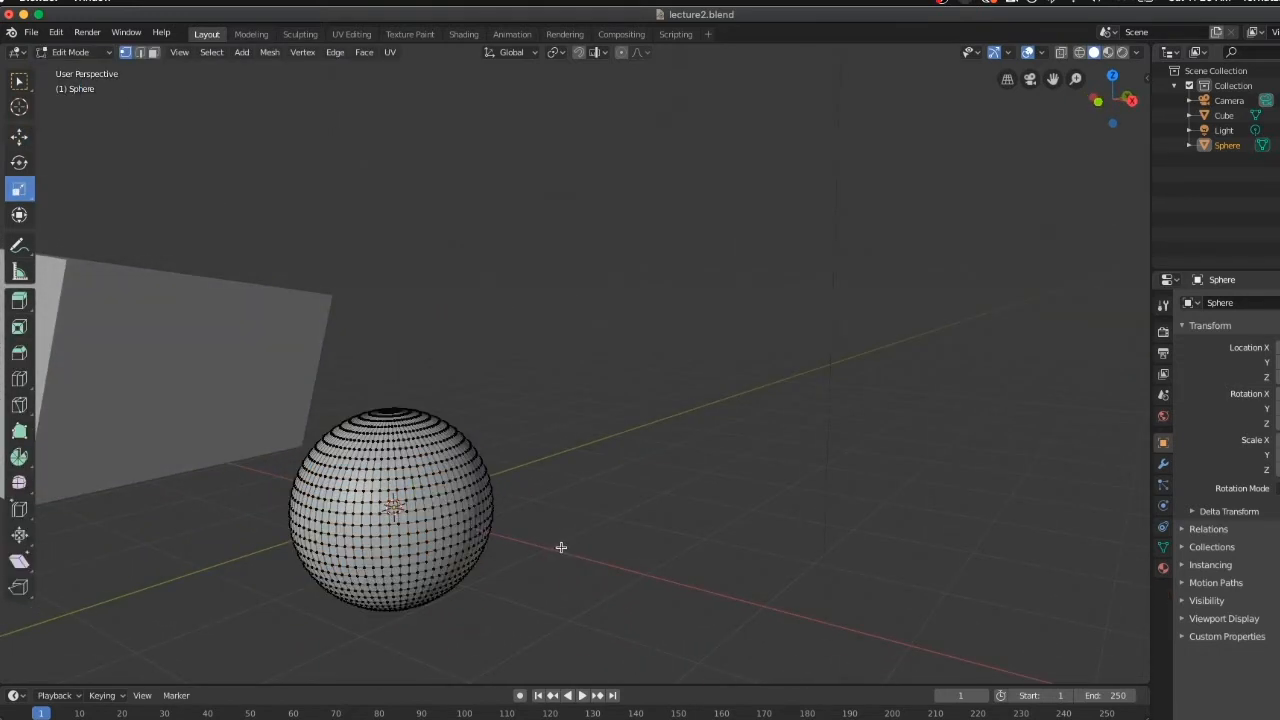
click(141, 54)
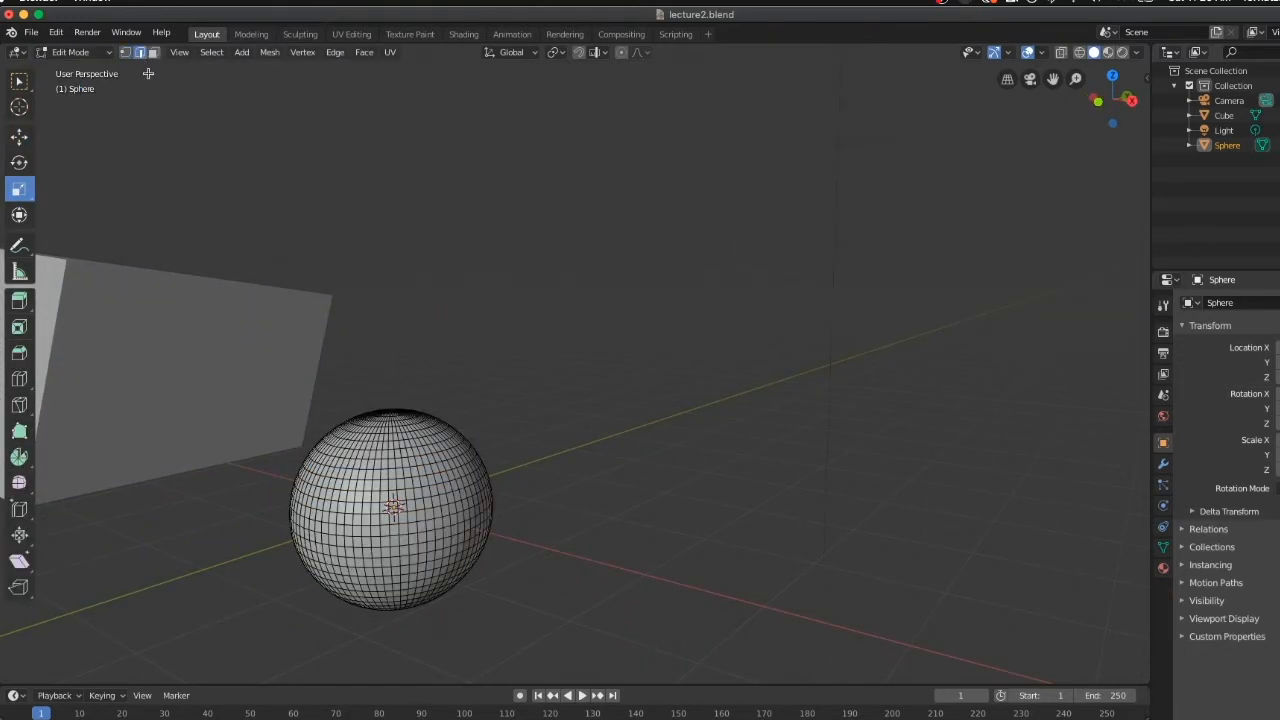
Try moving a single edge on the sphere's upper front with the Move tool, and undo the move.
click(392, 455)
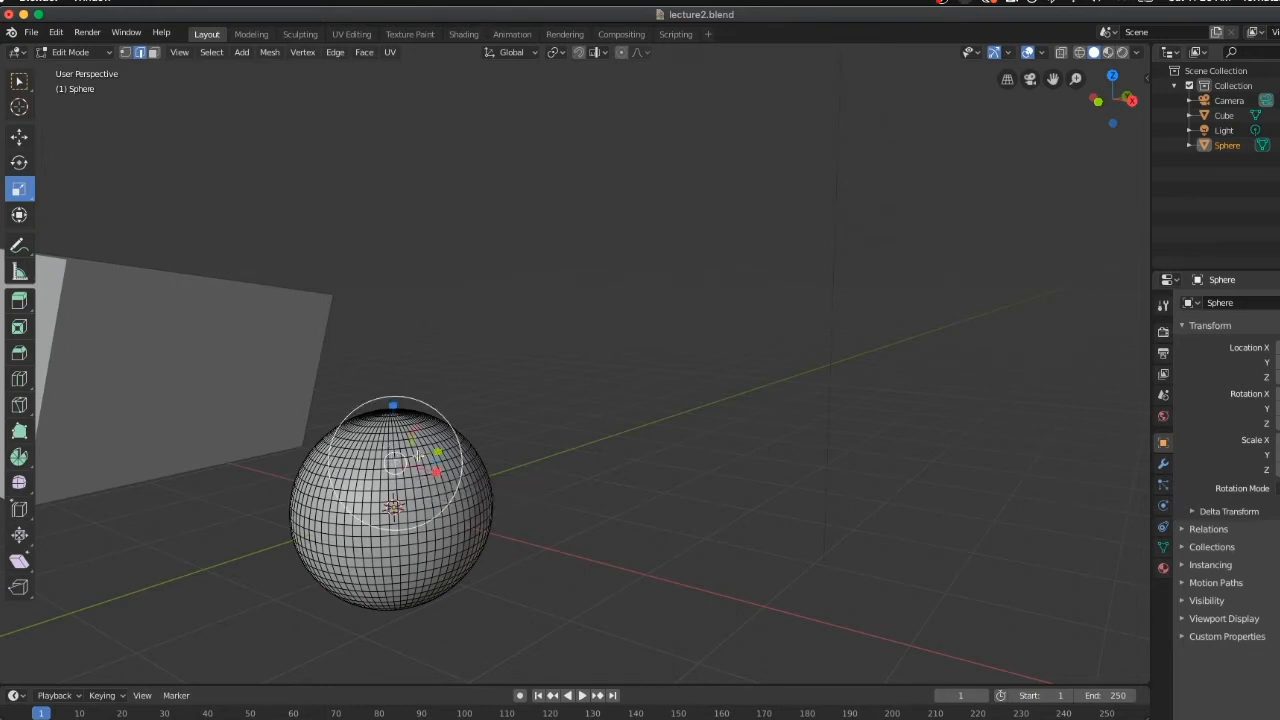
click(19, 137)
drag(440, 480, 477, 487)
key(ctrl+z)
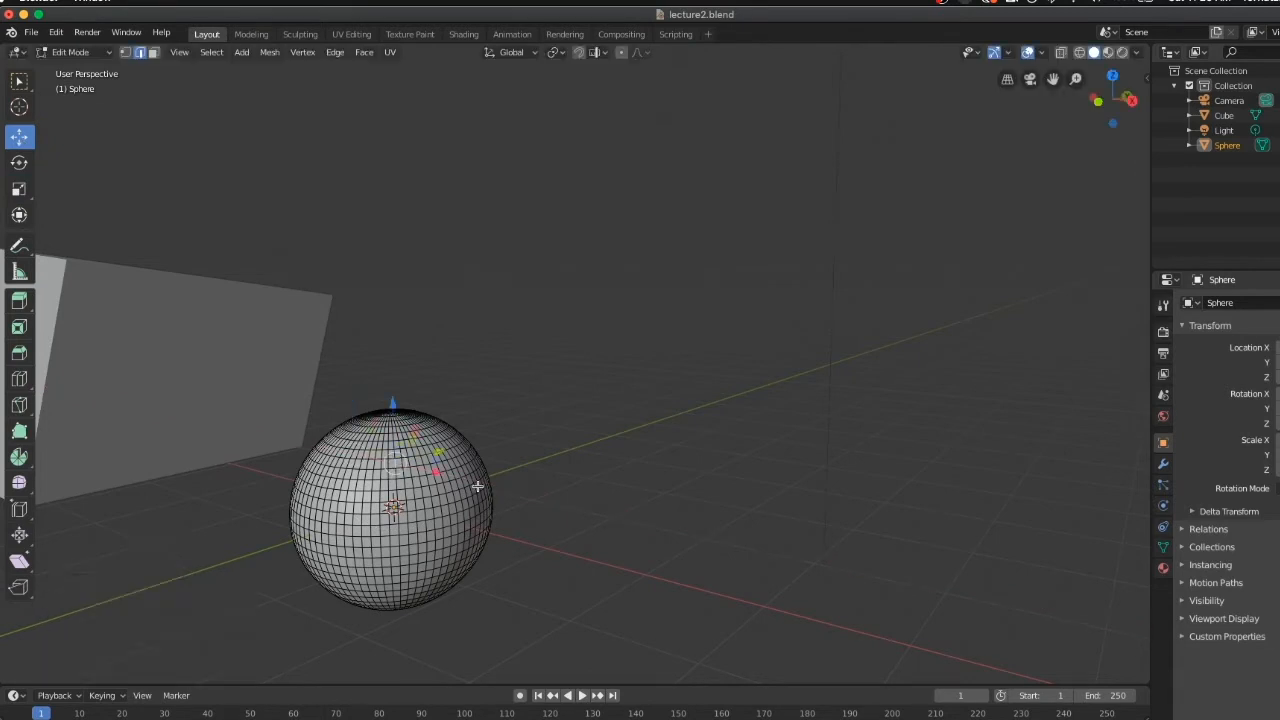
Select a whole horizontal edge loop on the sphere's upper half, scale it uniformly by 1.143, and raise it 0.114 m in Z.
scroll(378, 485, up, 3)
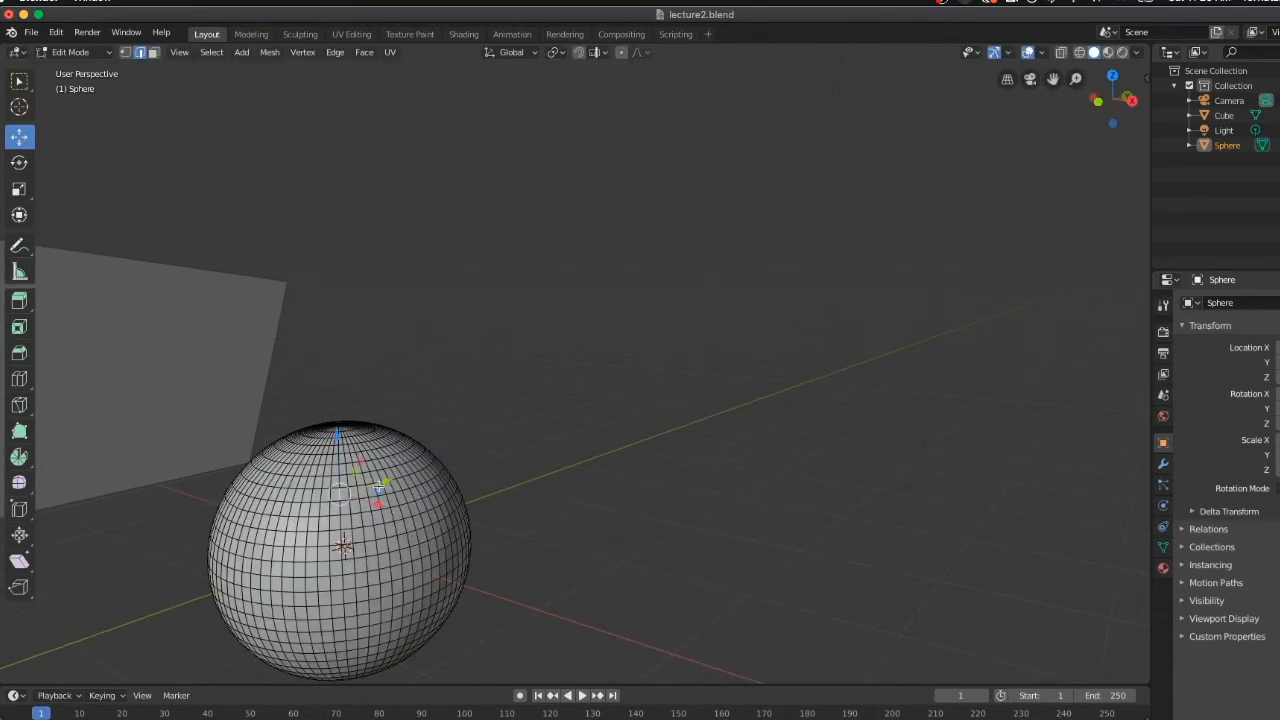
shift+middle_drag(368, 557, 464, 470)
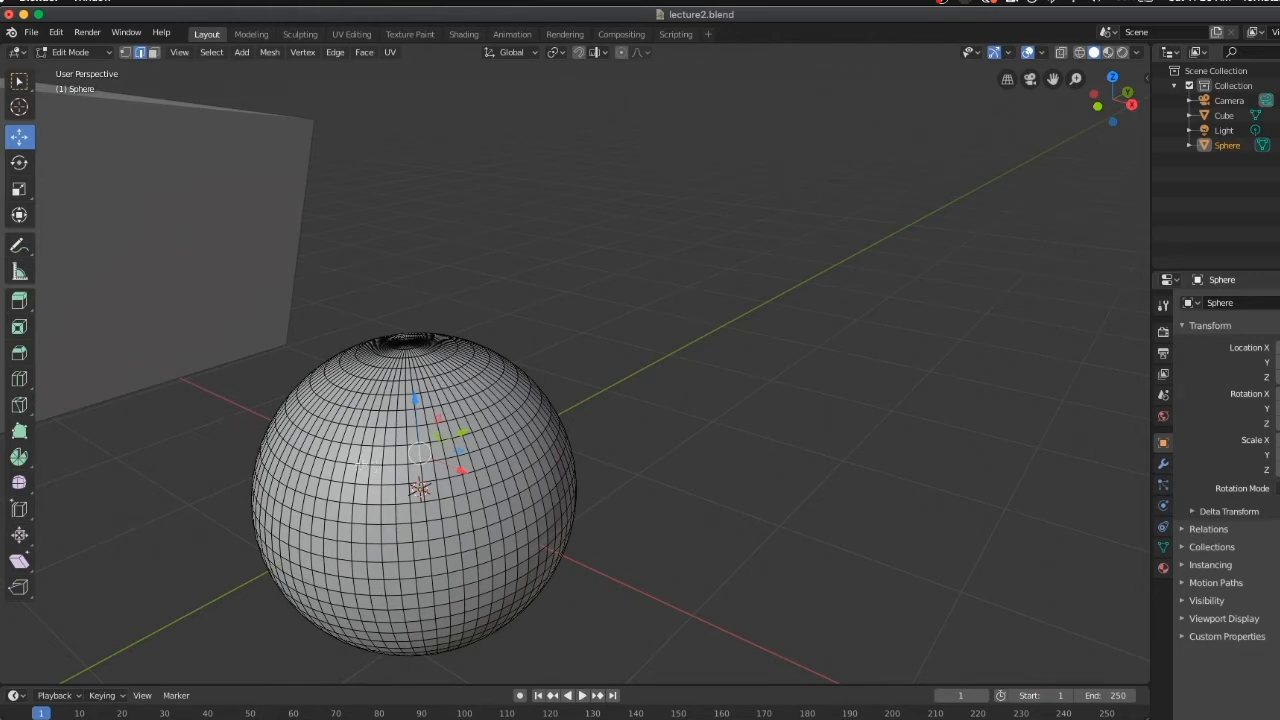
click(234, 428)
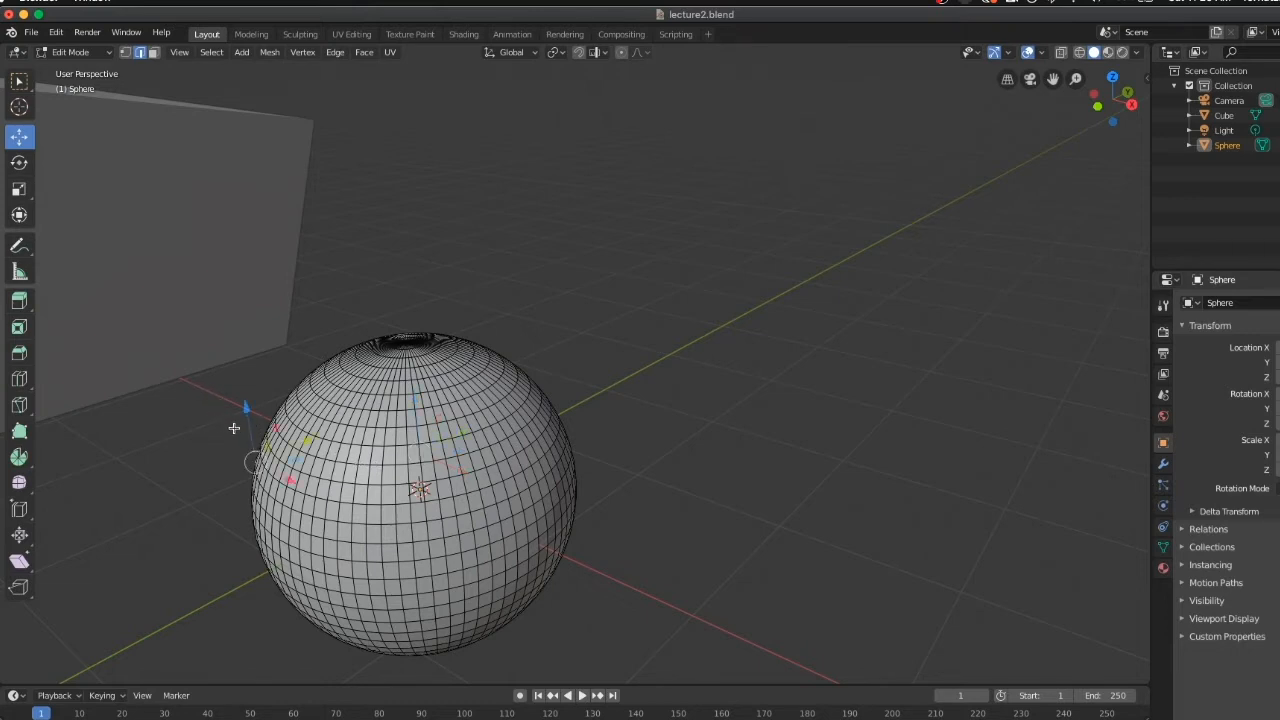
alt+click(347, 483)
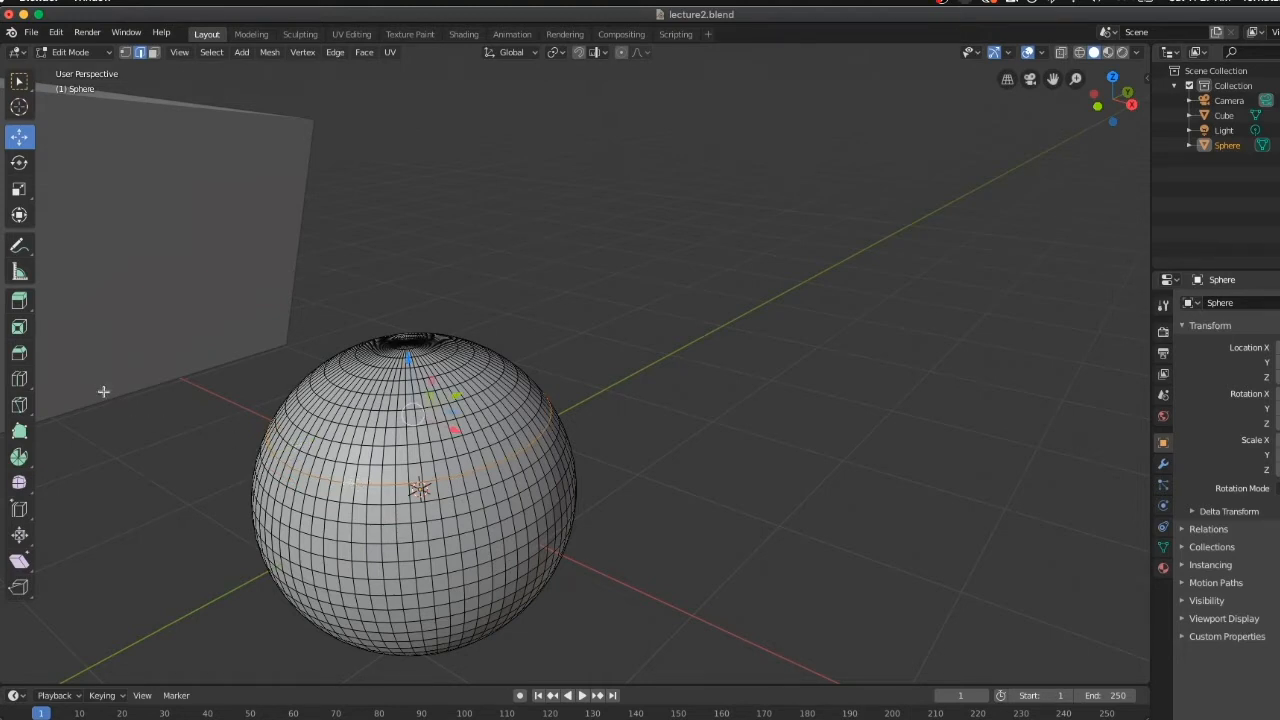
click(24, 191)
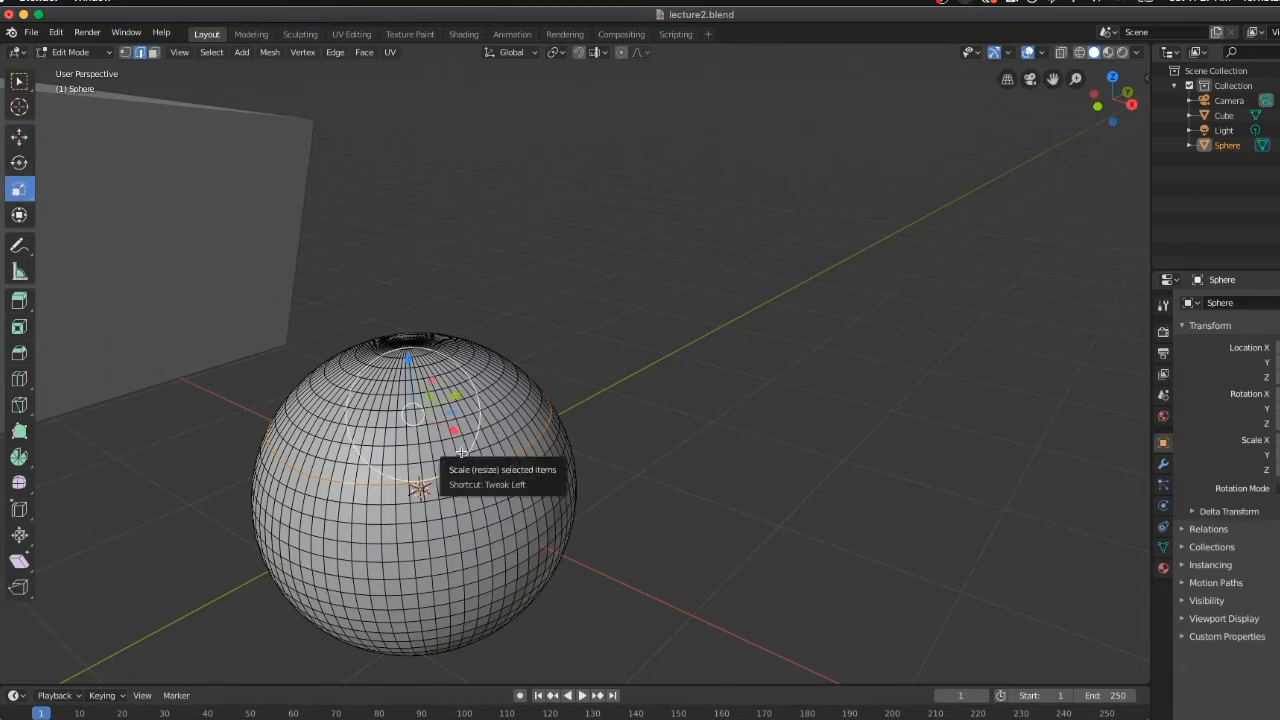
drag(468, 453, 488, 457)
click(22, 139)
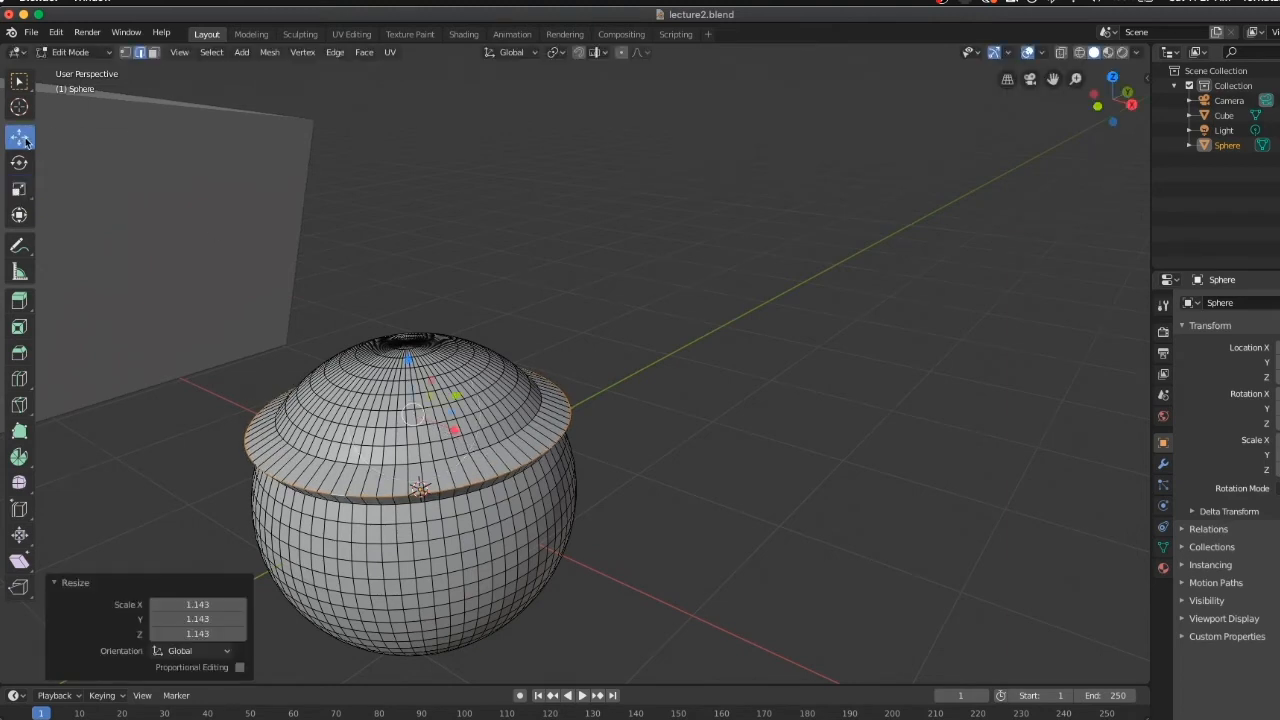
drag(411, 358, 409, 341)
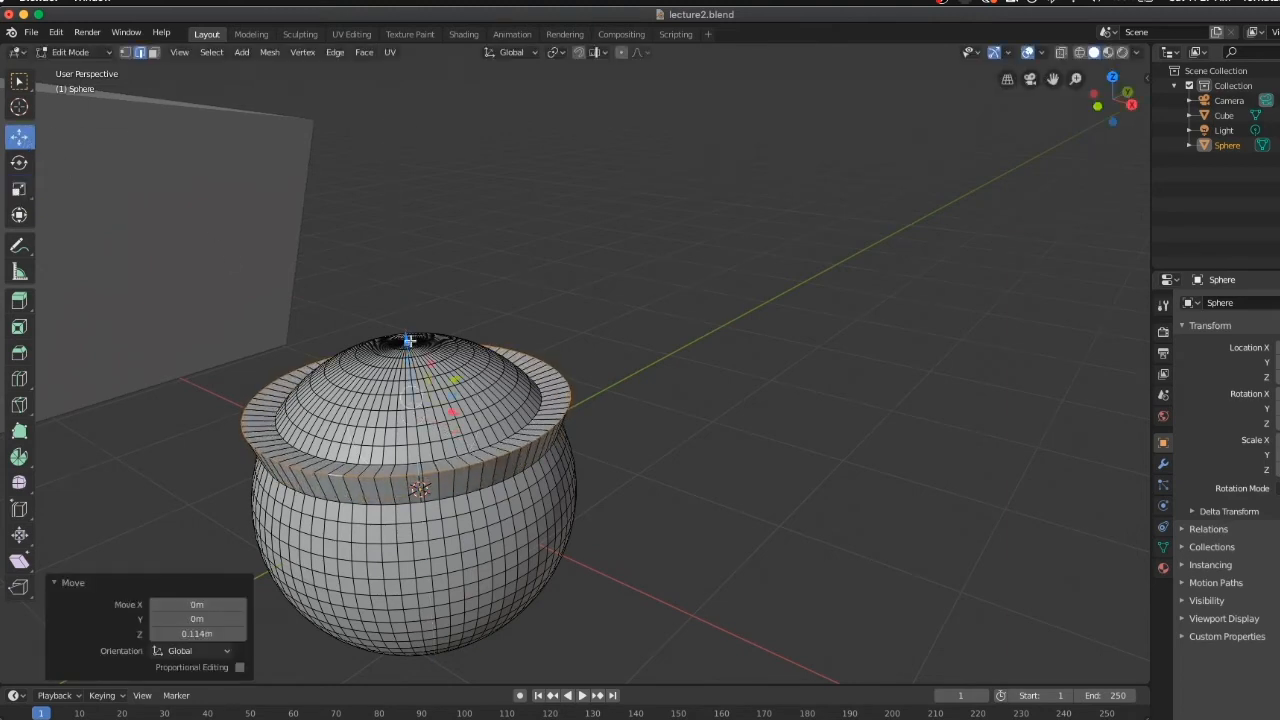
Select a horizontal edge loop near the sphere's middle, scale it uniformly by 1.302, and raise it 0.117 m in Z.
alt+click(450, 556)
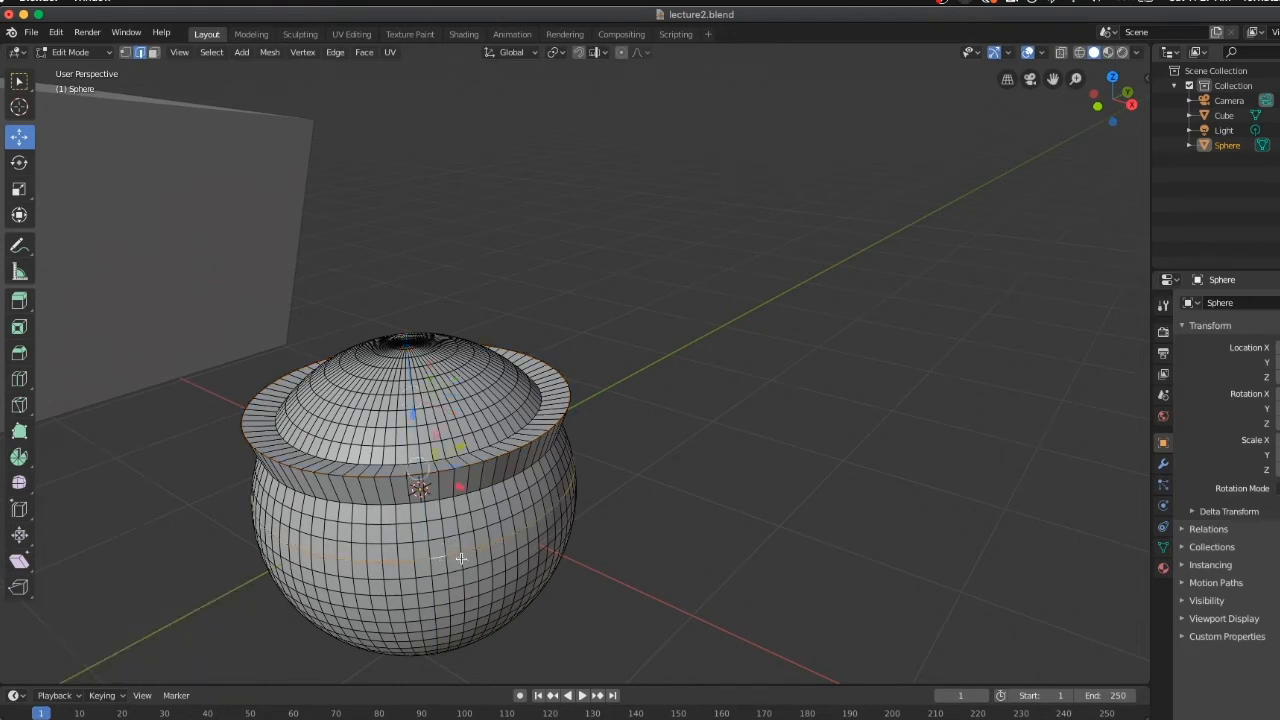
click(19, 188)
drag(468, 516, 492, 522)
click(19, 136)
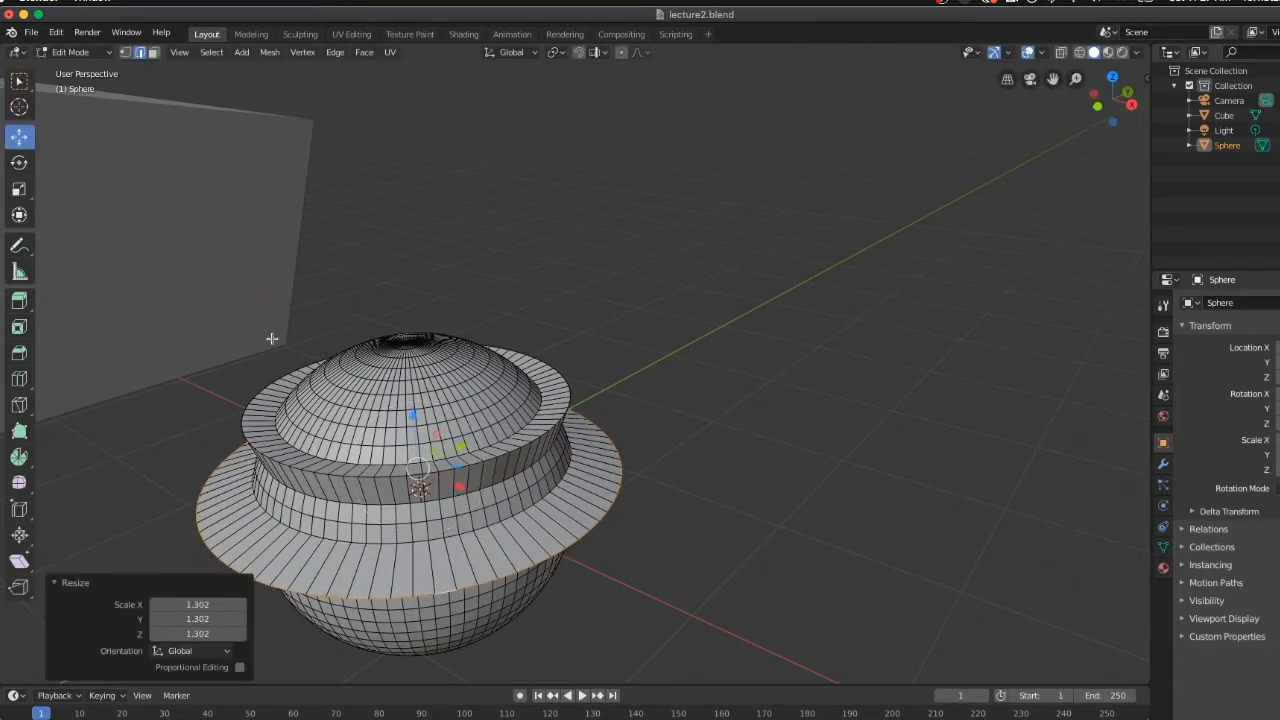
drag(412, 413, 409, 398)
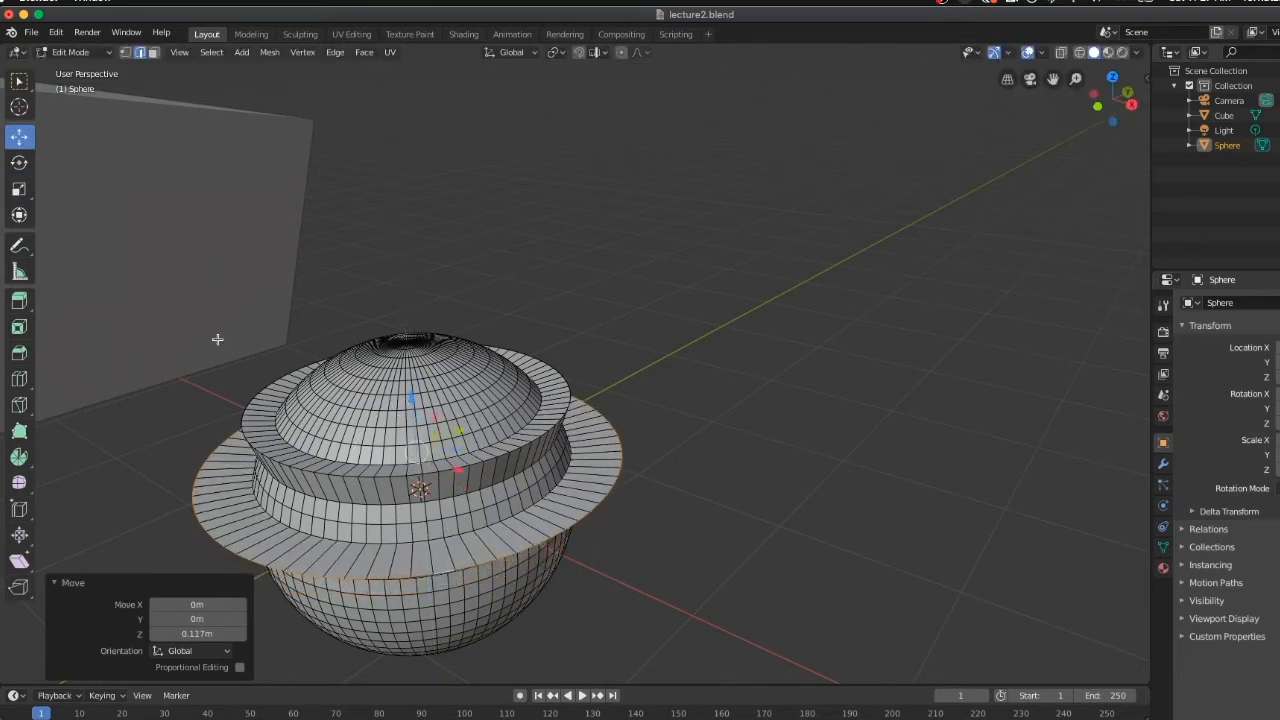
Rotate the widened middle edge loop by 5.97° around the view's Z axis.
click(19, 162)
drag(419, 386, 408, 388)
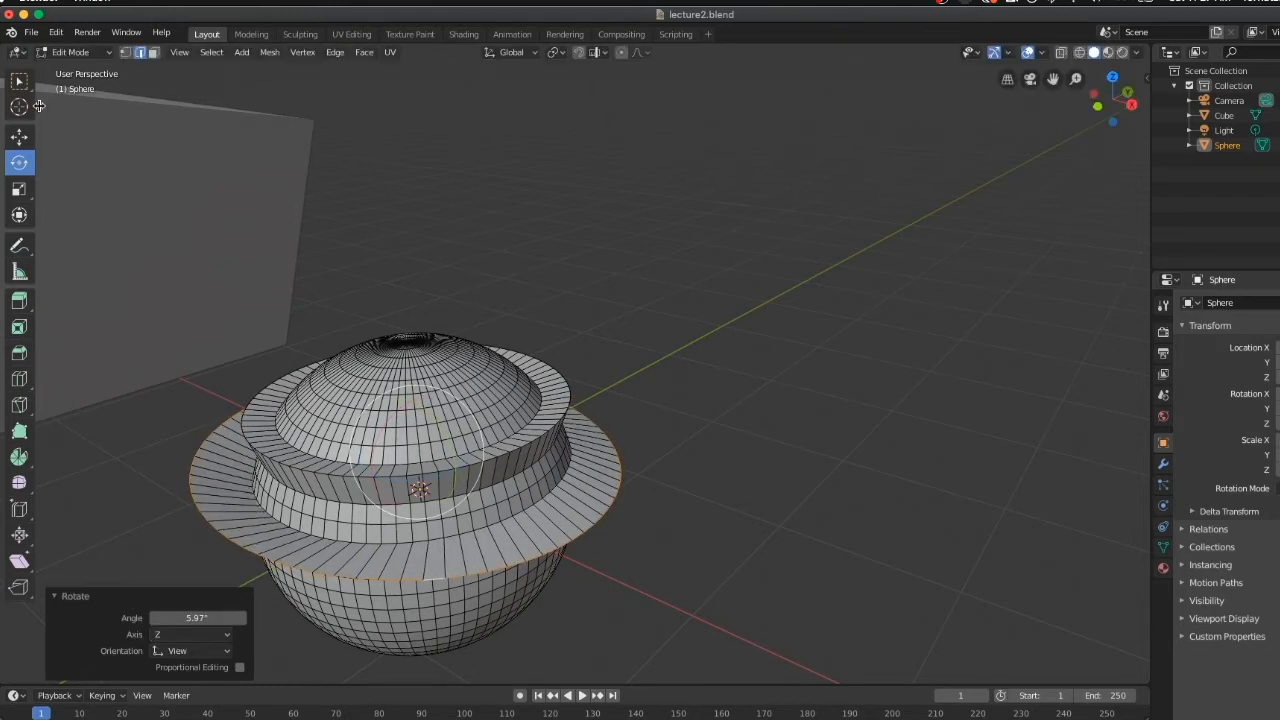
click(26, 143)
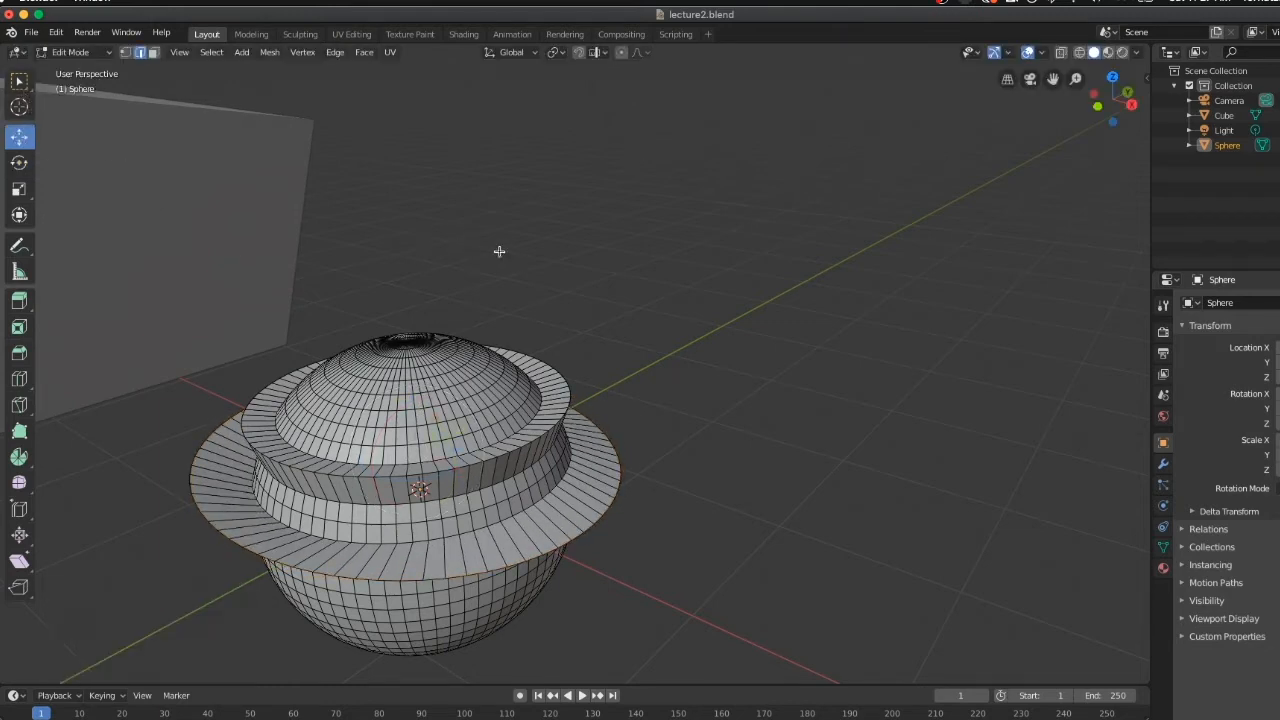
Select a vertical edge loop running from the sphere's top to its bottom and scale it uniformly by 1.181.
scroll(505, 251, down, 5)
middle_drag(509, 254, 634, 351)
scroll(636, 352, up, 3)
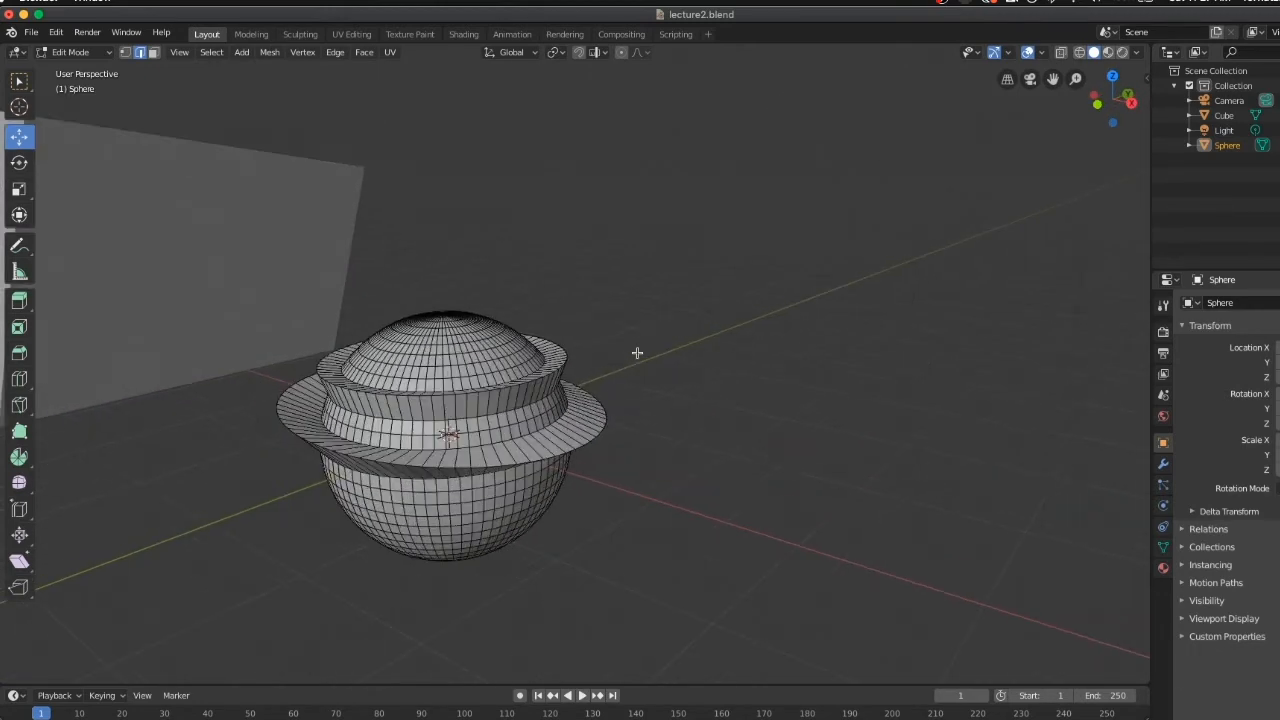
click(460, 371)
click(514, 358)
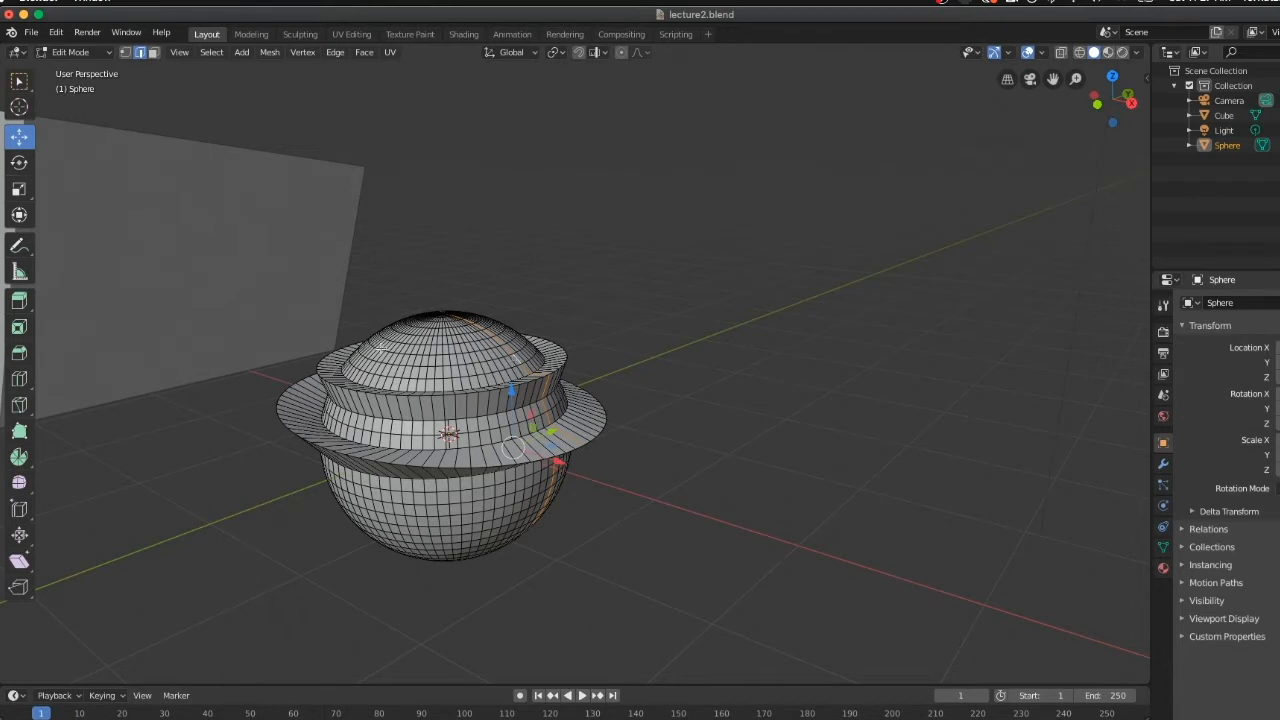
click(19, 188)
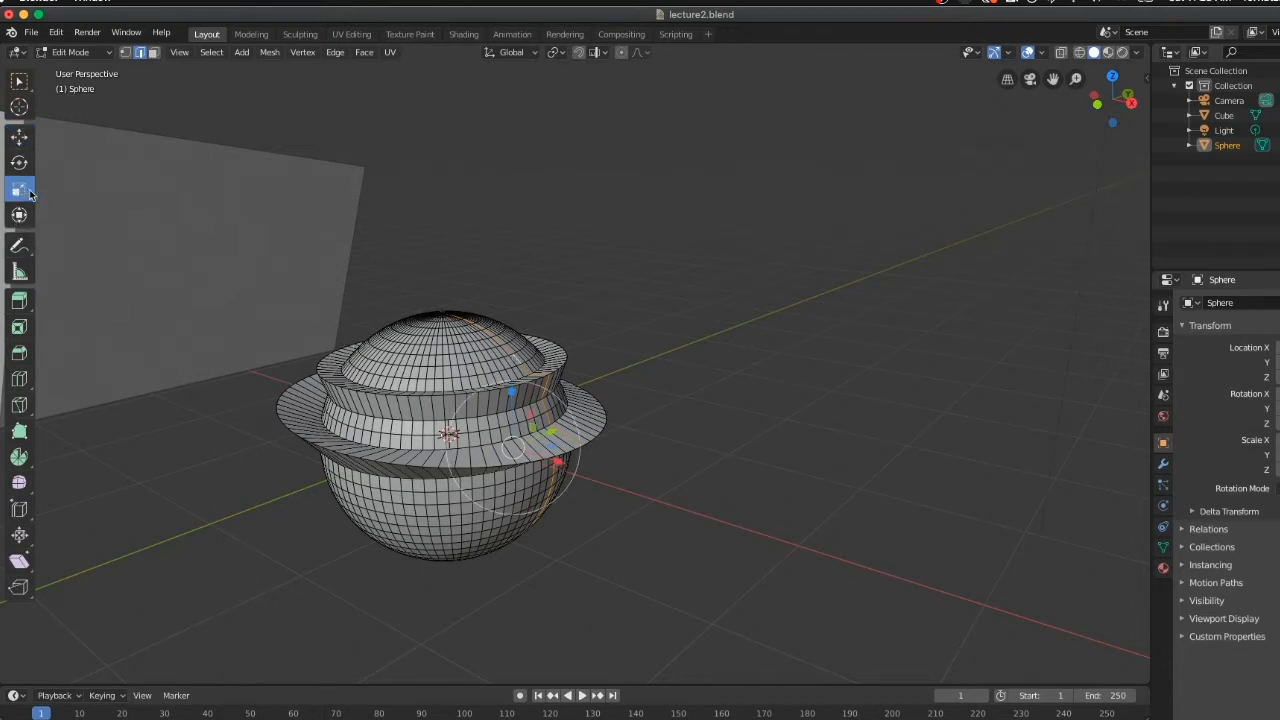
drag(583, 432, 599, 444)
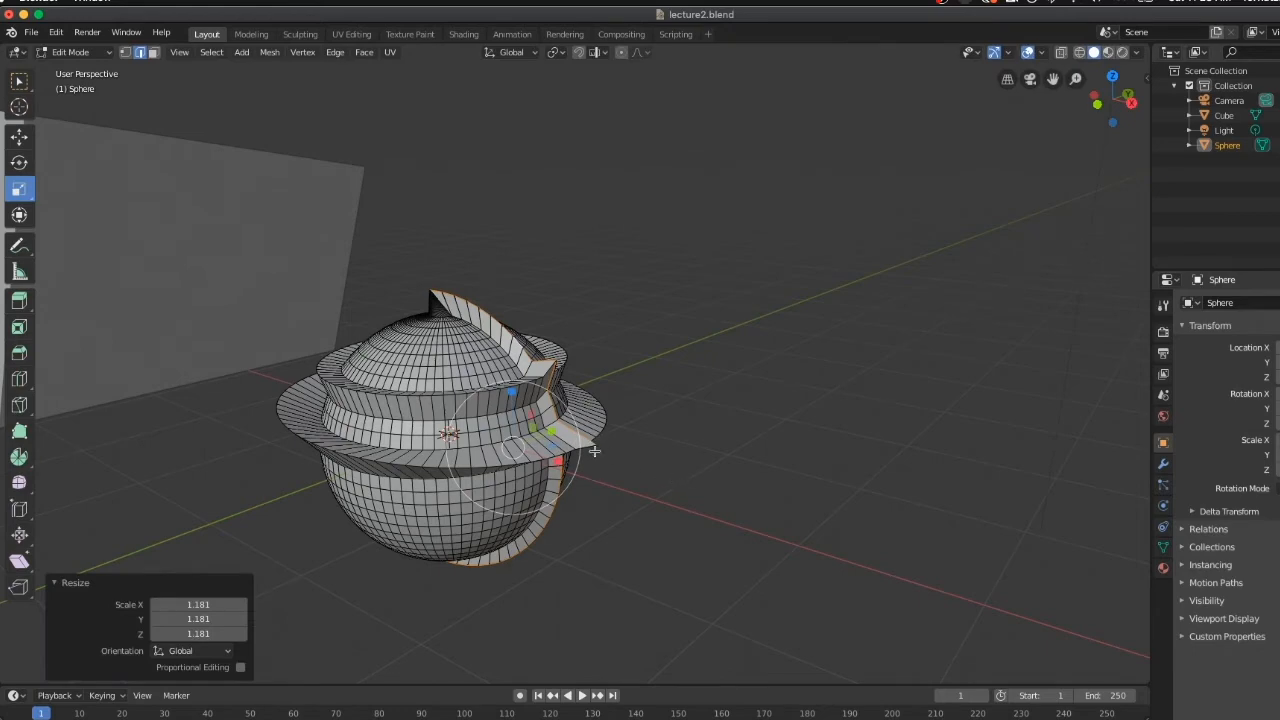
Leave Edit Mode on the reshaped sphere and return to Object Mode.
click(19, 161)
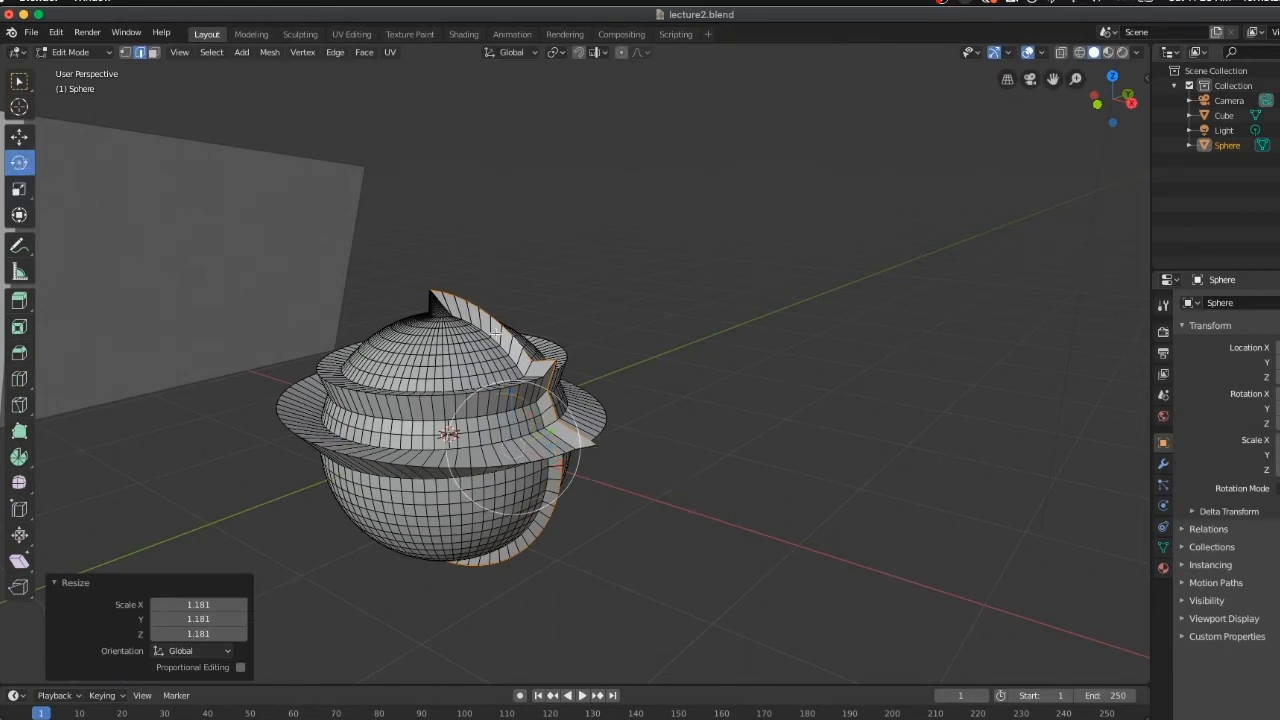
middle_drag(668, 381, 720, 450)
middle_drag(698, 512, 786, 514)
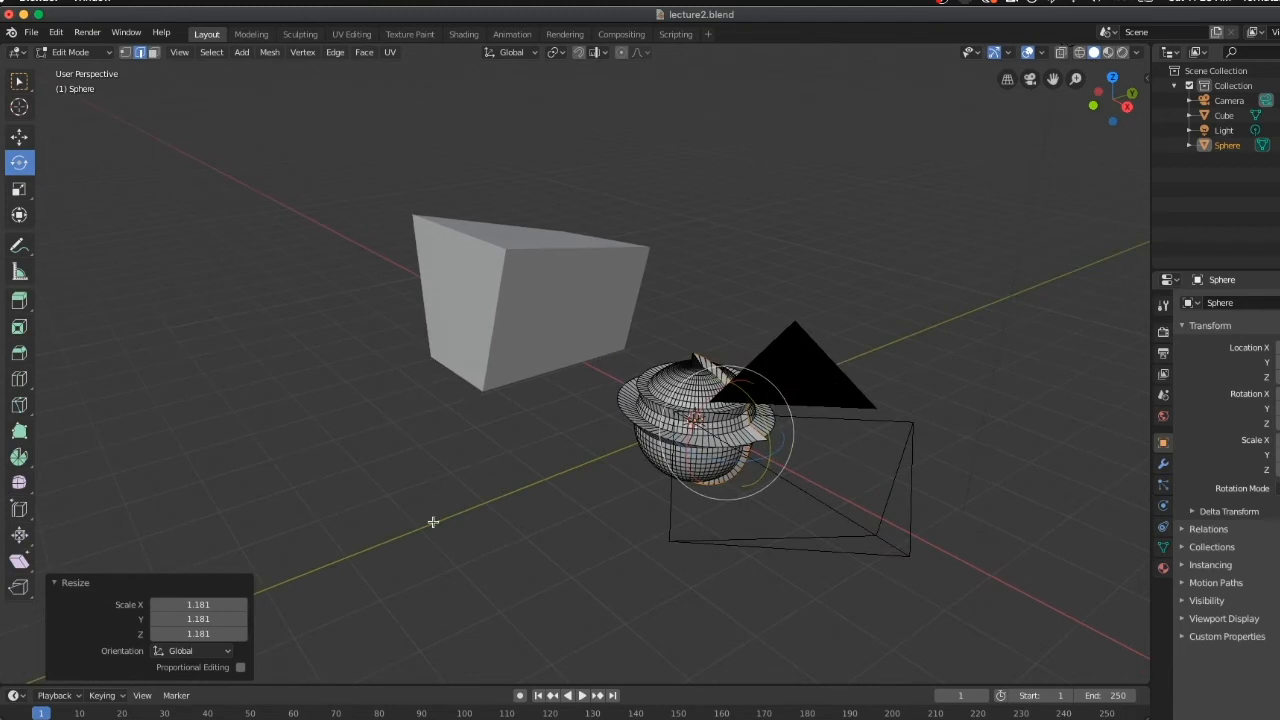
middle_drag(433, 521, 583, 461)
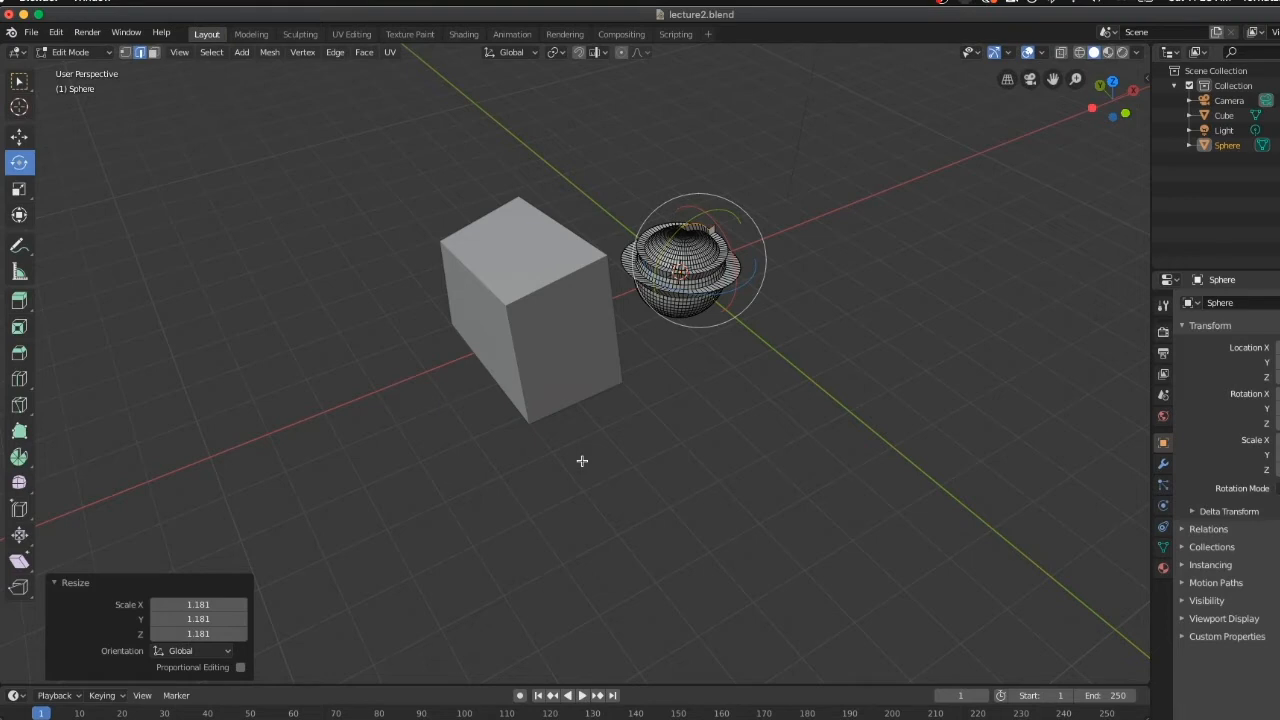
click(72, 52)
click(72, 69)
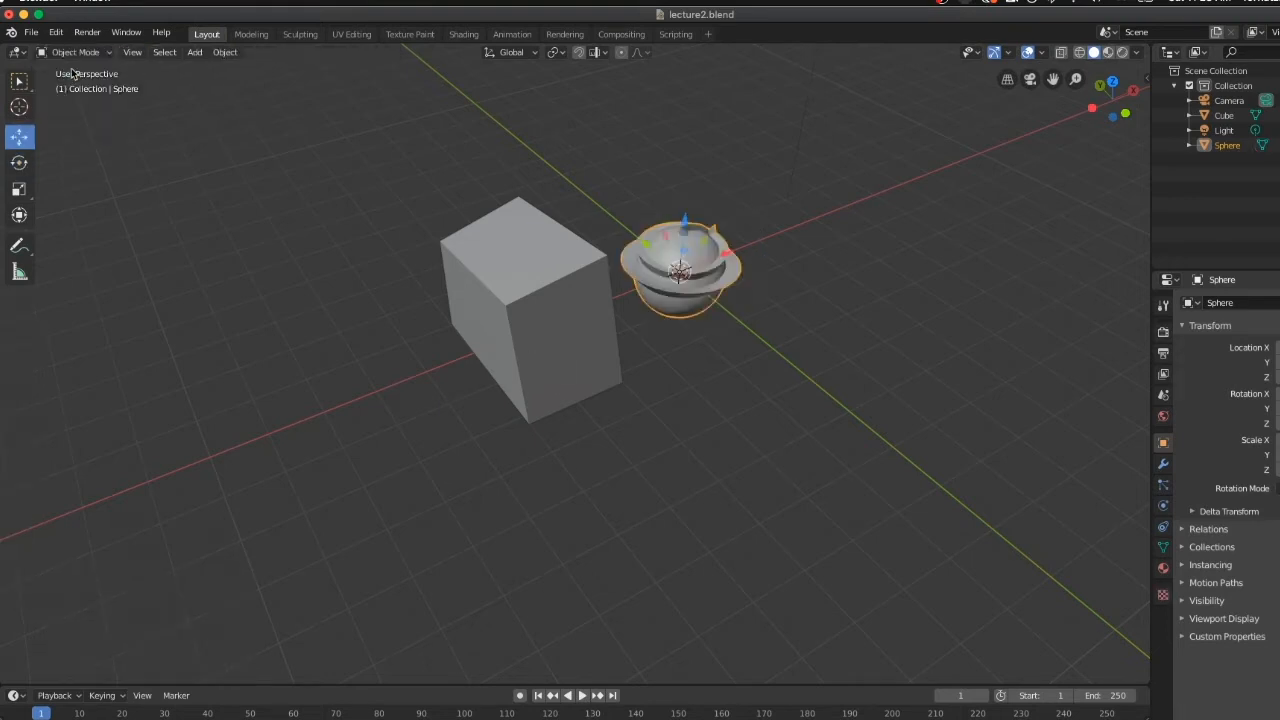
Put the cube in Edit Mode, switch to face selection, and select the side face toward the viewer.
click(576, 357)
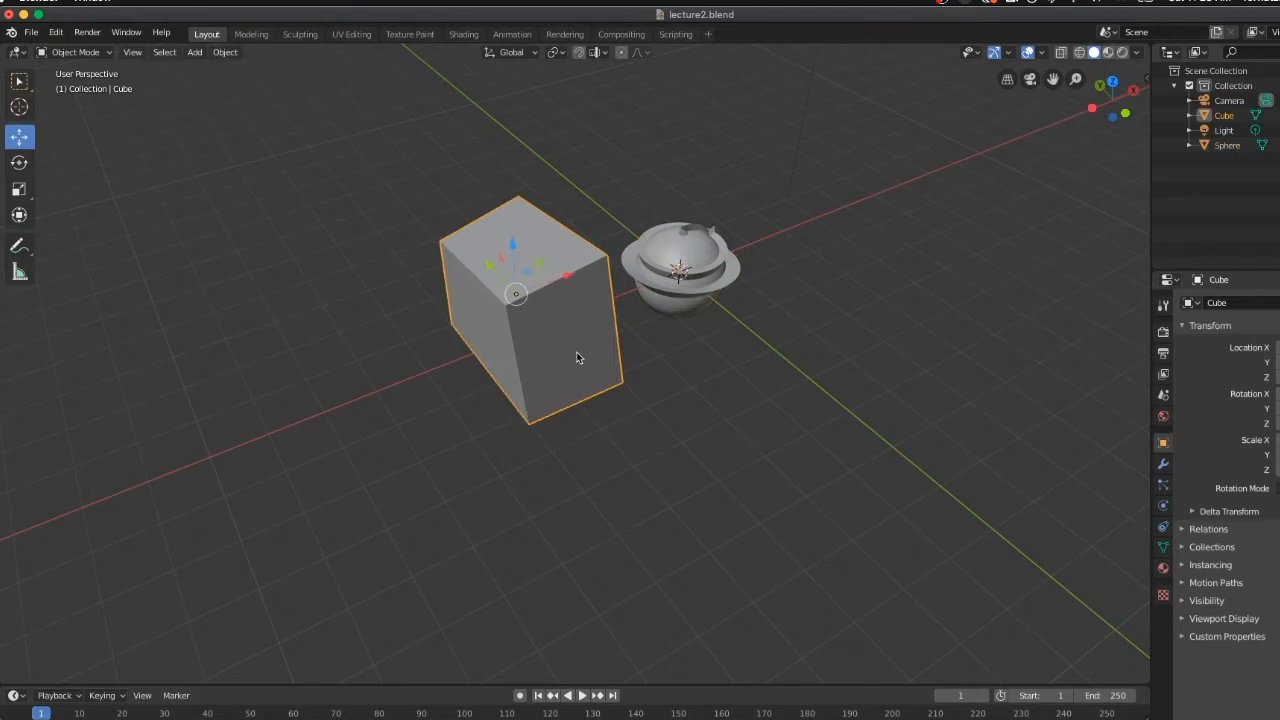
click(101, 53)
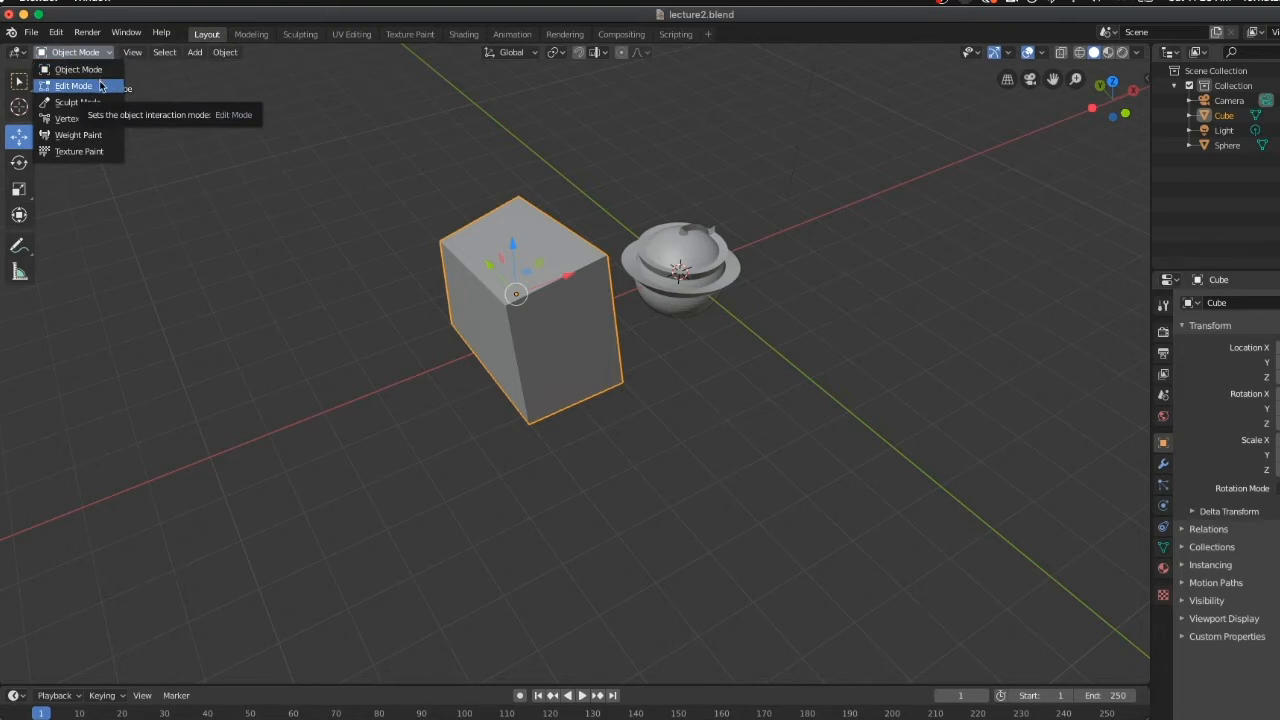
click(101, 86)
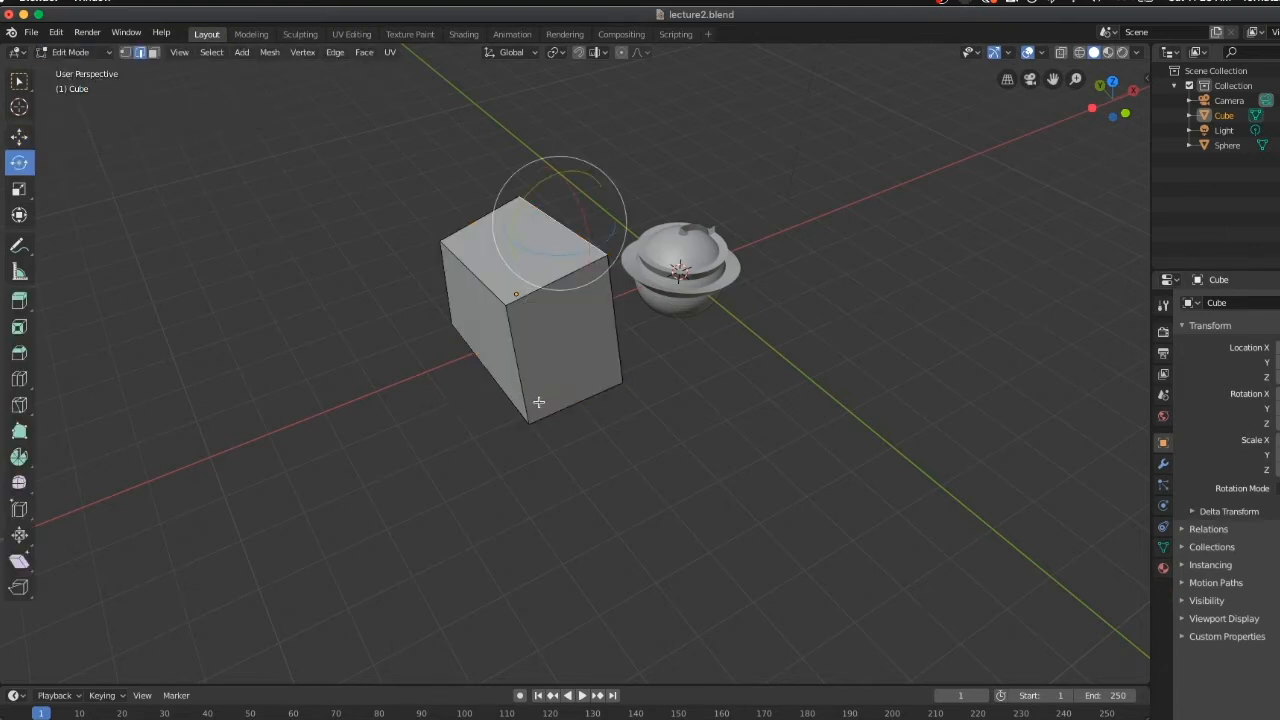
click(152, 53)
click(568, 338)
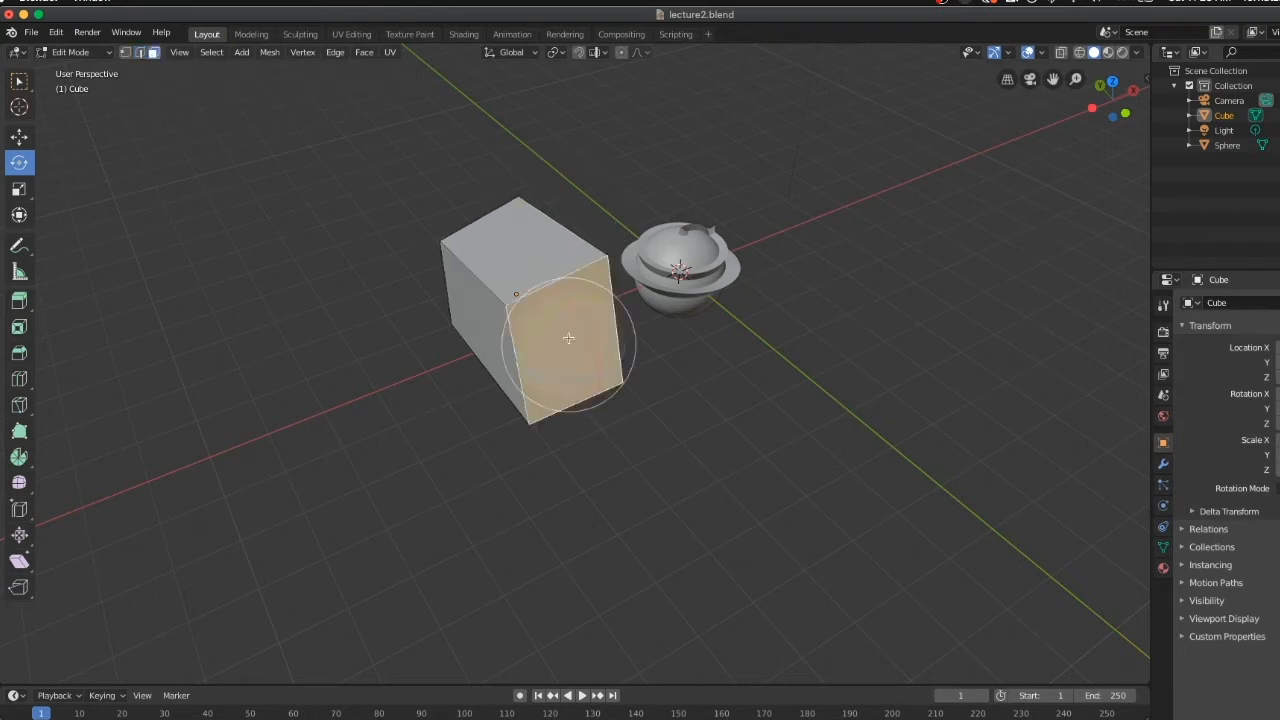
Extrude the cube's selected side face outward along its normal by about 2.44 m.
scroll(587, 430, left, 10)
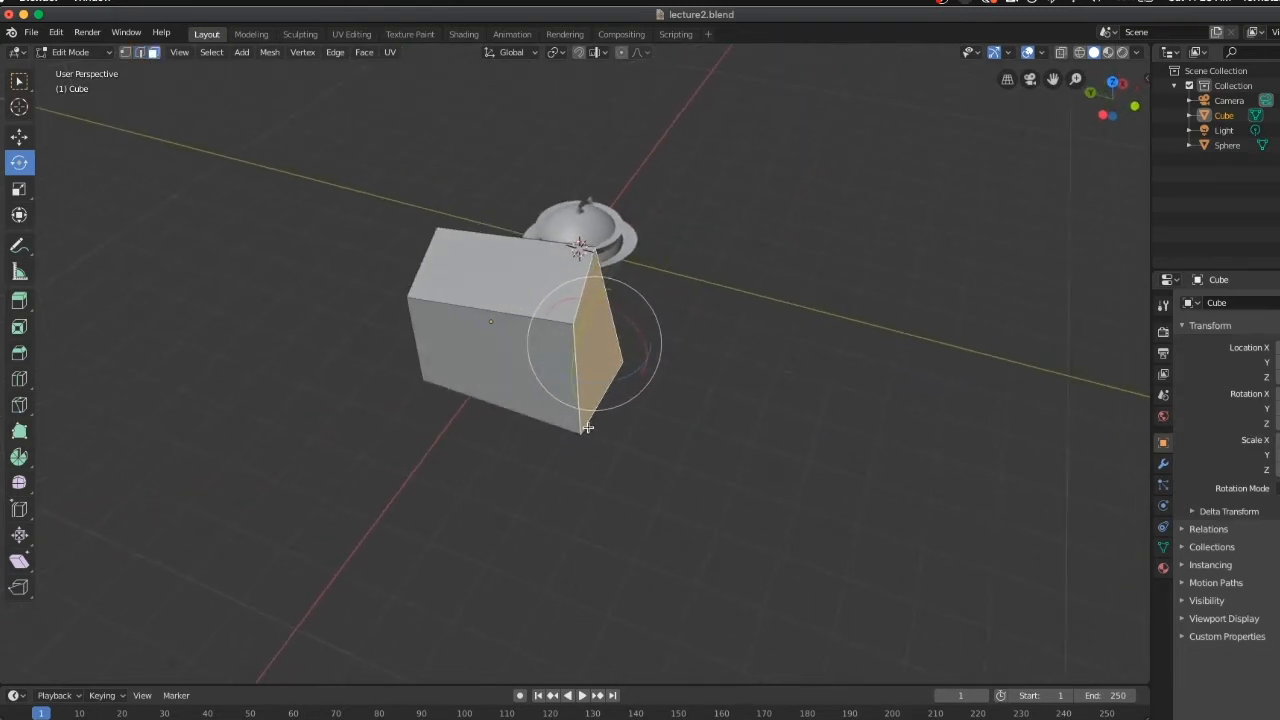
click(23, 305)
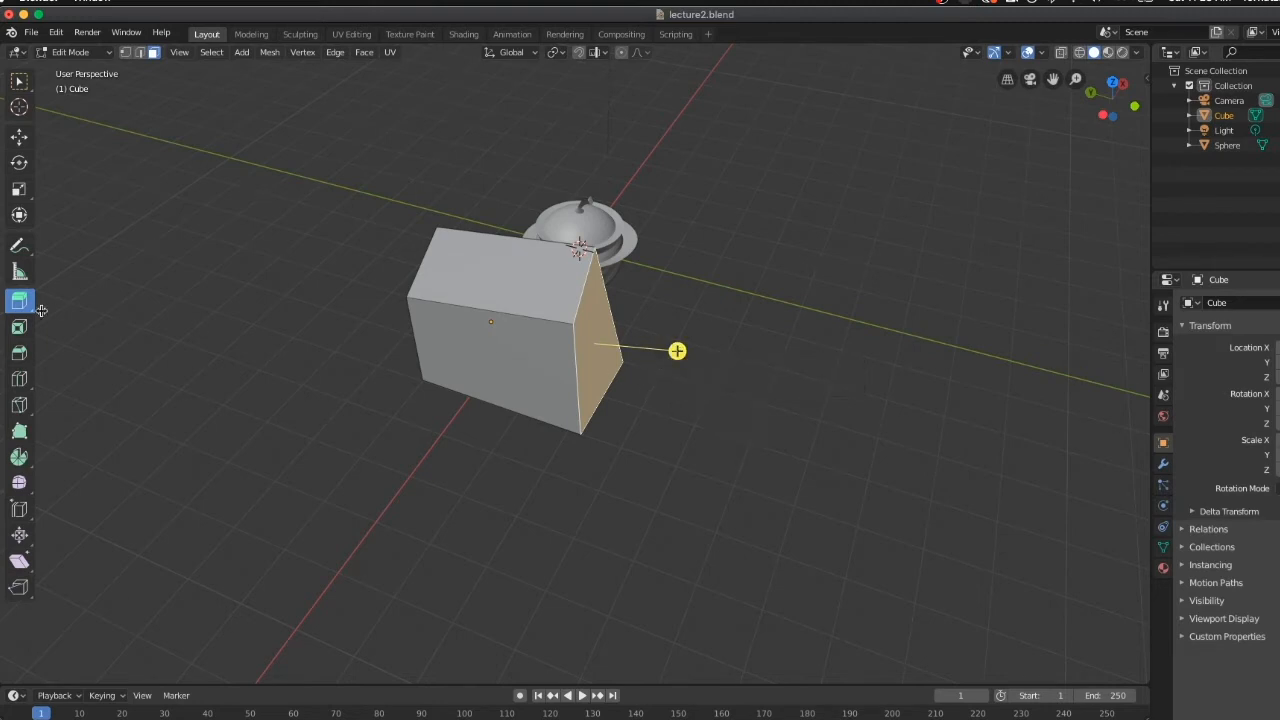
drag(677, 351, 823, 363)
Extrude the original cube's -X side face, adjacent to the new extension, outward along its normal.
middle_drag(825, 370, 700, 320)
middle_drag(505, 350, 580, 345)
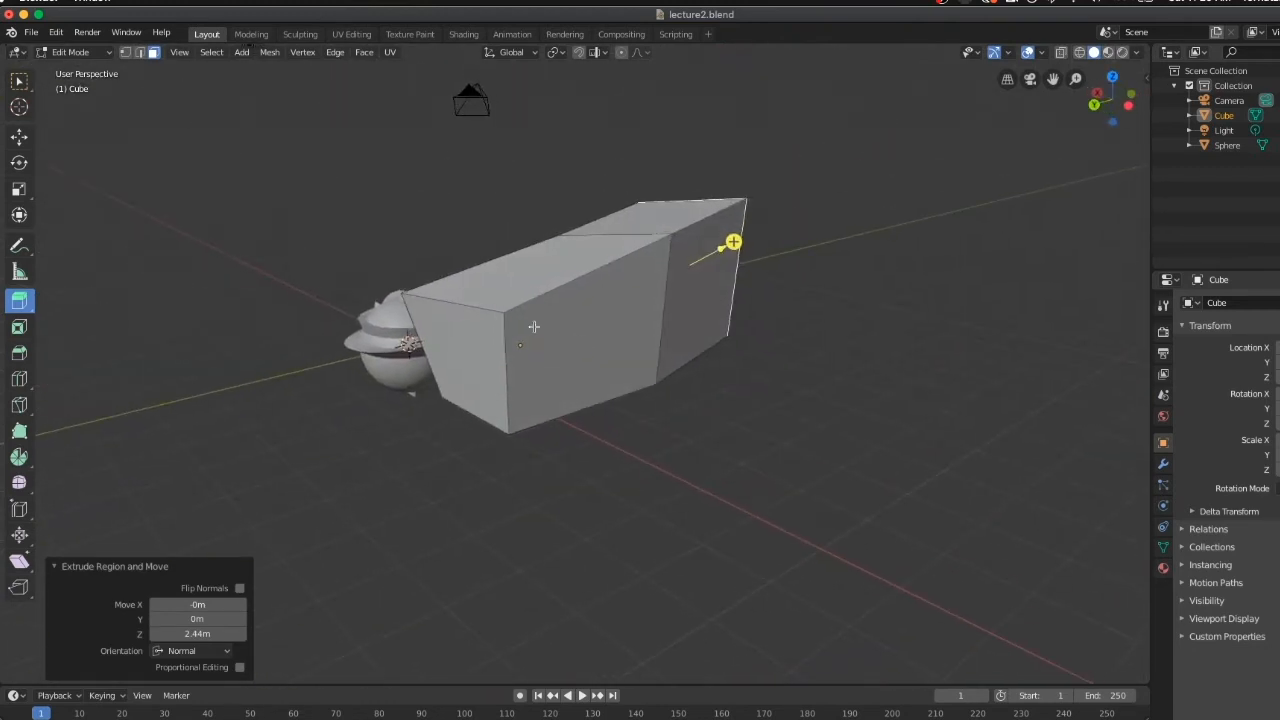
click(592, 382)
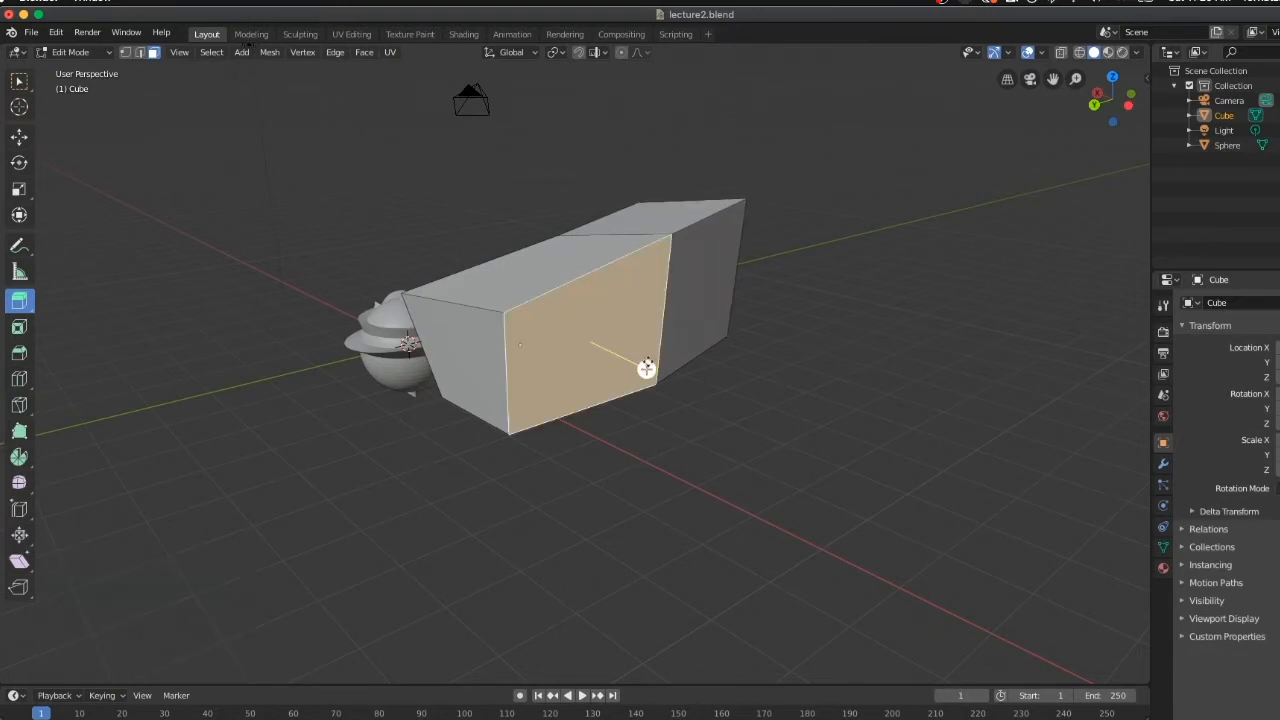
drag(646, 368, 717, 403)
Inset the end face of the first extension by about 0.4184 m and extrude the inner face about 1.43 m outward.
middle_drag(717, 403, 594, 432)
click(627, 385)
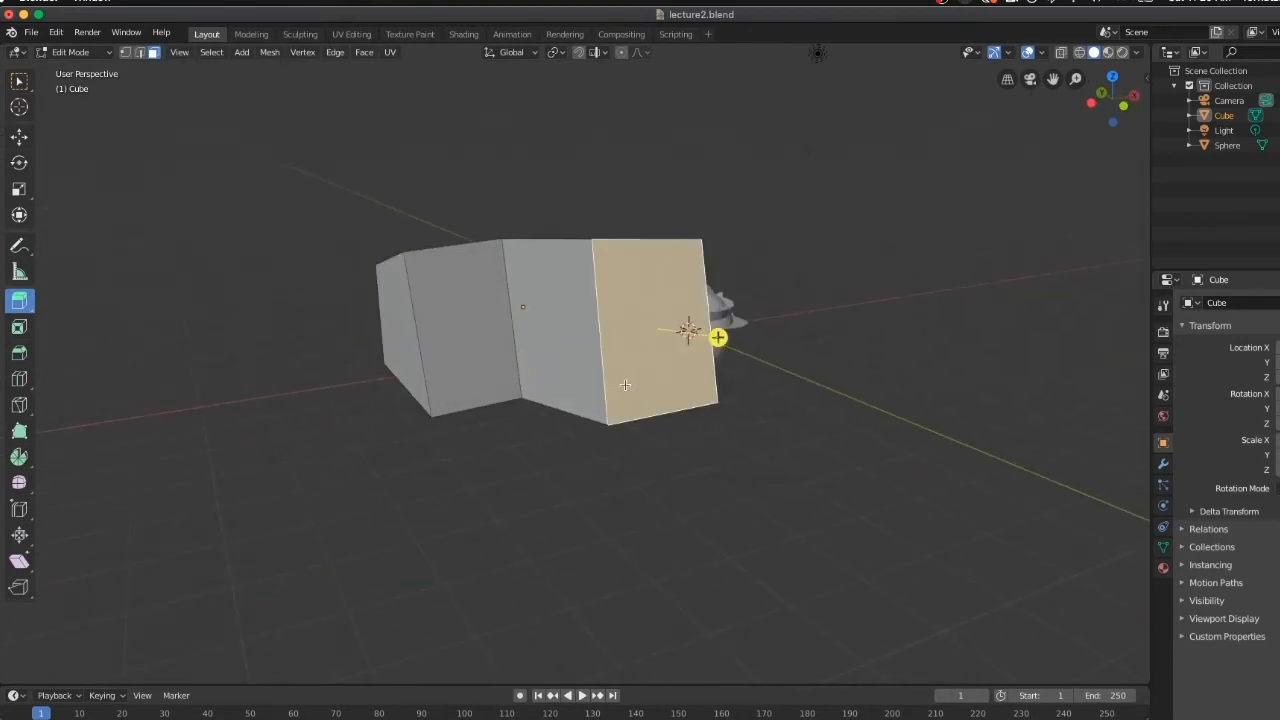
click(20, 329)
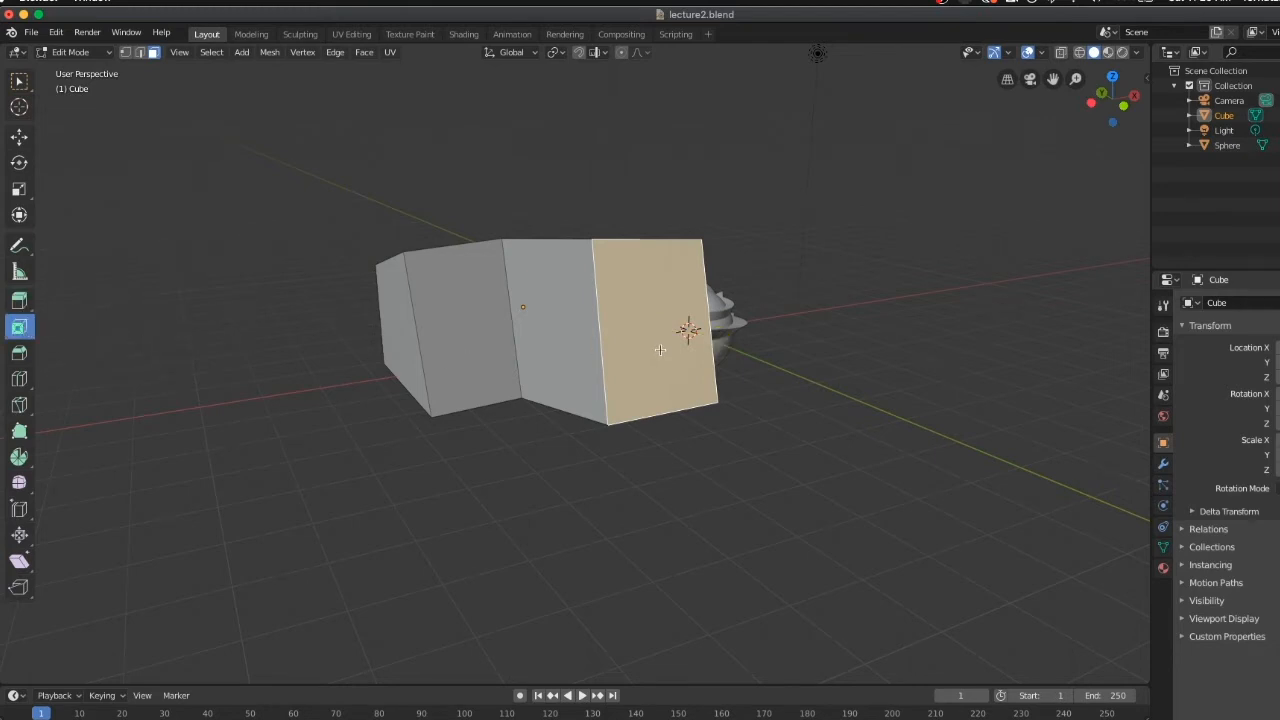
mouse_move(660, 349)
mouse_down()
mouse_move(693, 376)
mouse_move(676, 358)
mouse_up()
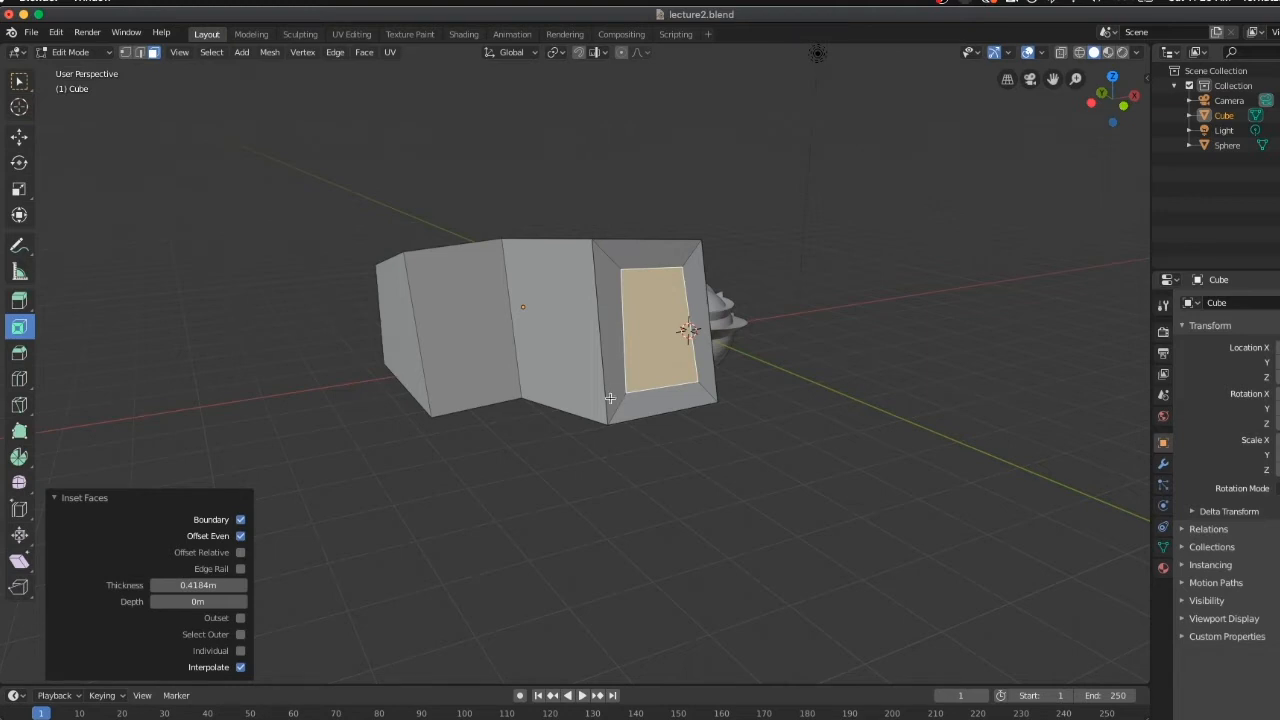
click(15, 302)
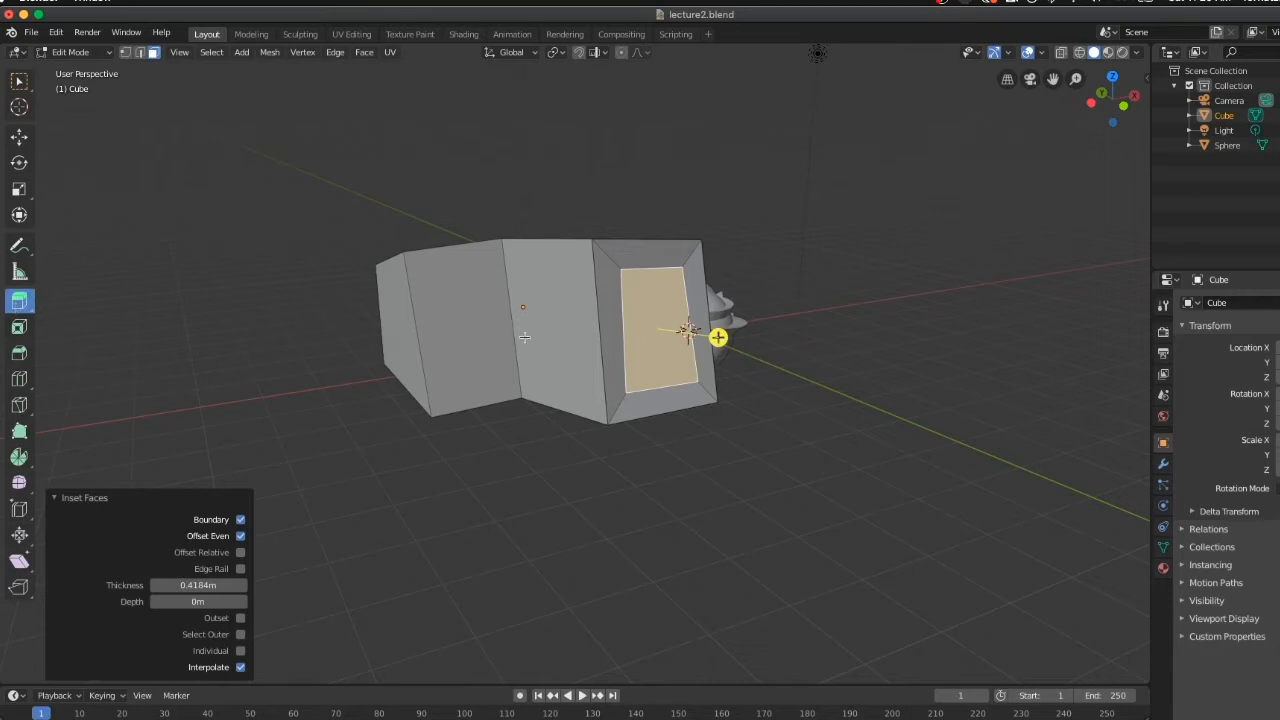
drag(718, 336, 815, 387)
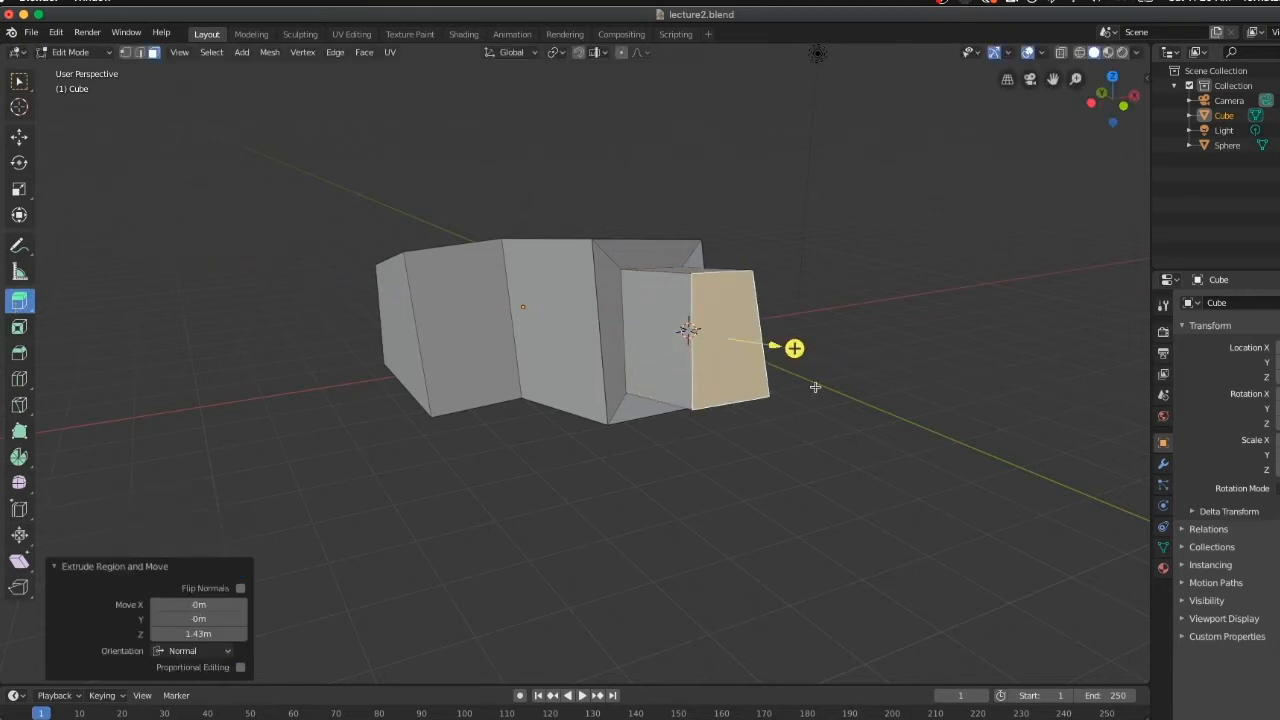
Inset the end face of the -X extension repeatedly into nested rings, with a thickness of about 0.1296 m for the innermost.
middle_drag(875, 465, 916, 484)
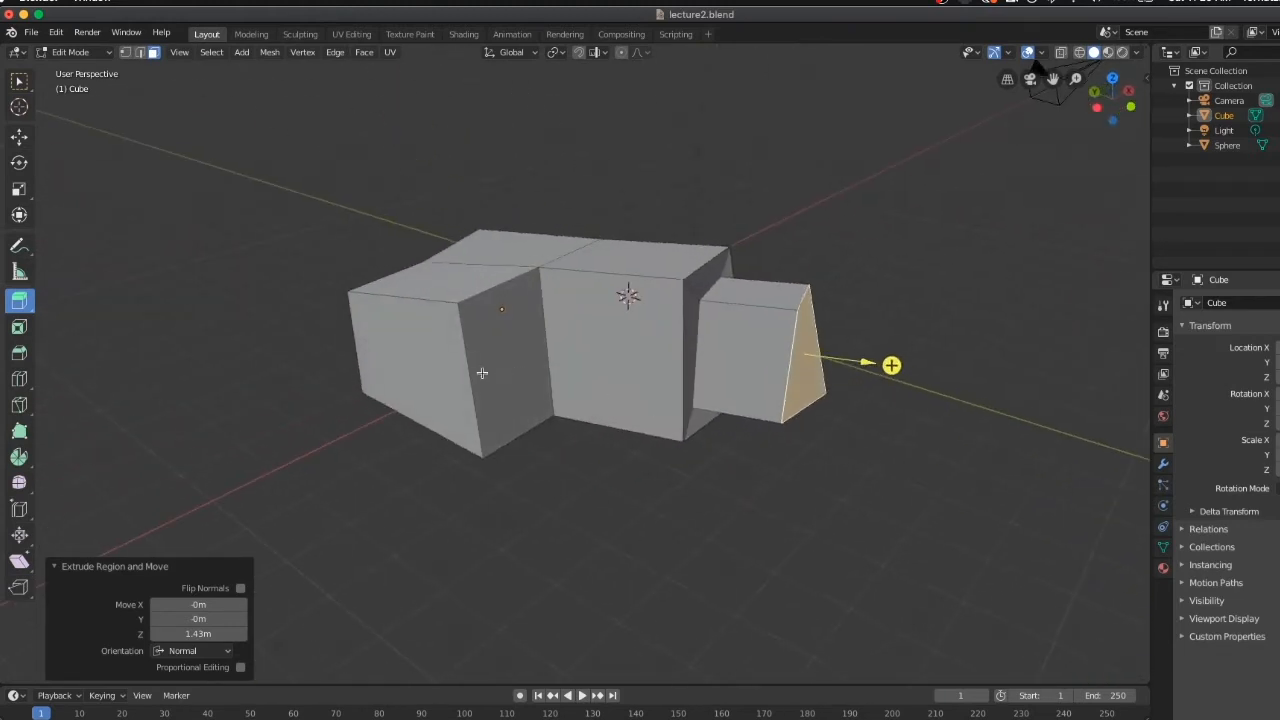
click(418, 373)
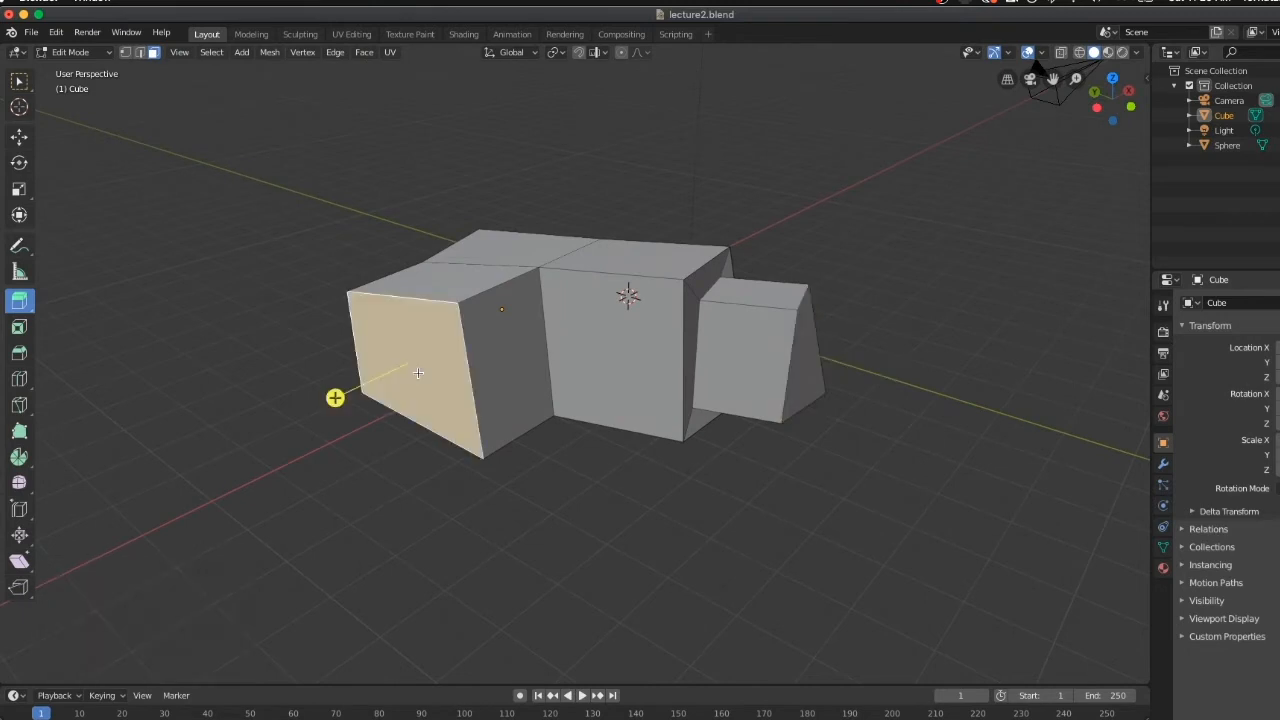
click(18, 326)
drag(399, 381, 341, 355)
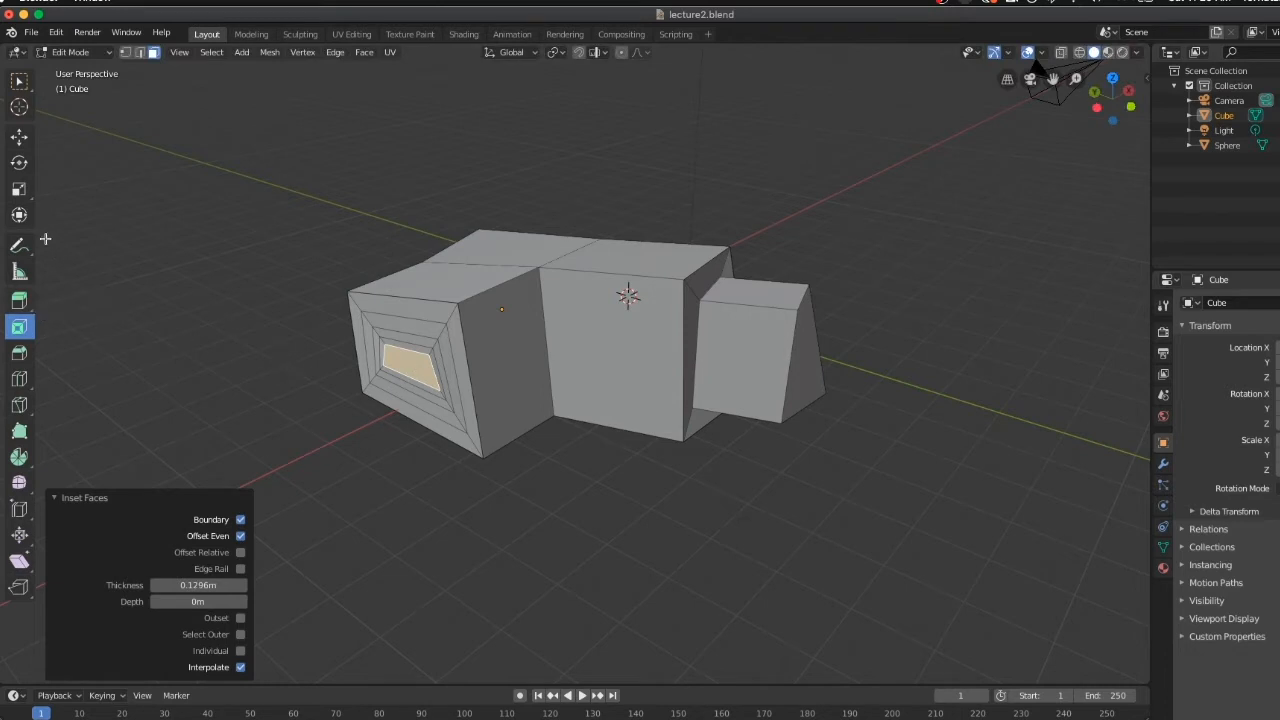
Move the innermost inset face about -1.95 m along X so it forms a protruding block.
click(19, 136)
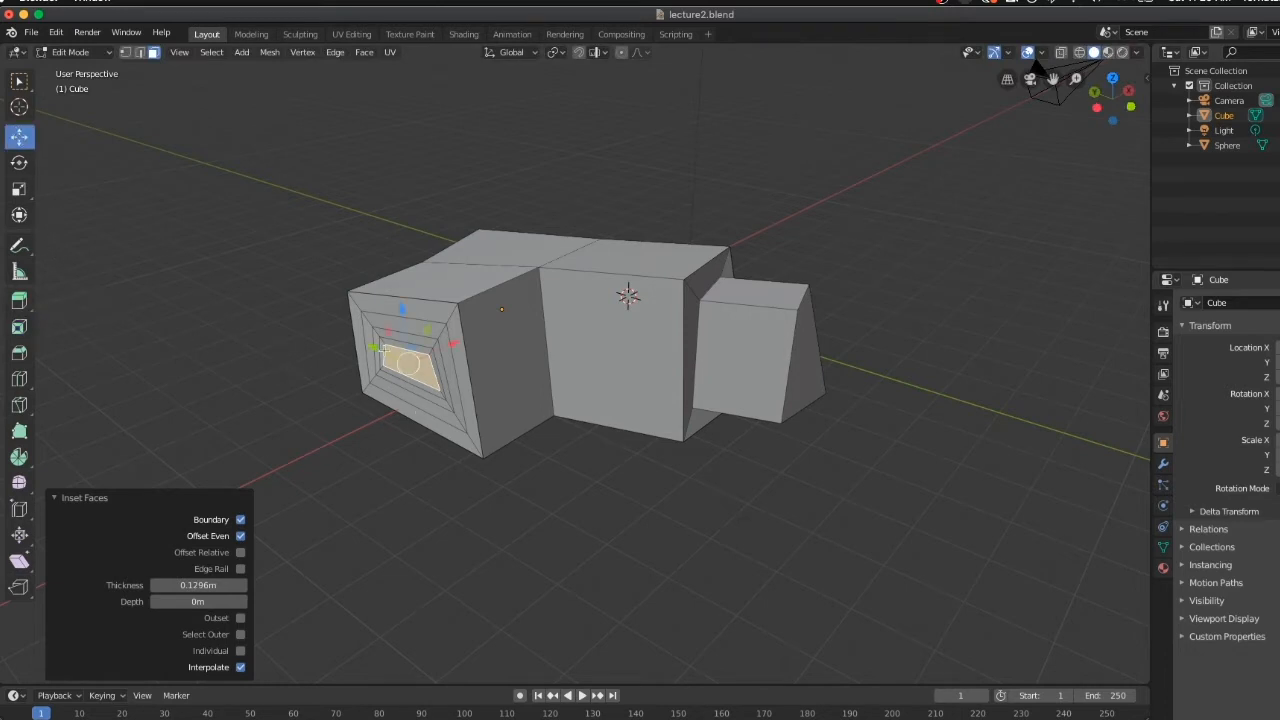
middle_drag(487, 448, 430, 453)
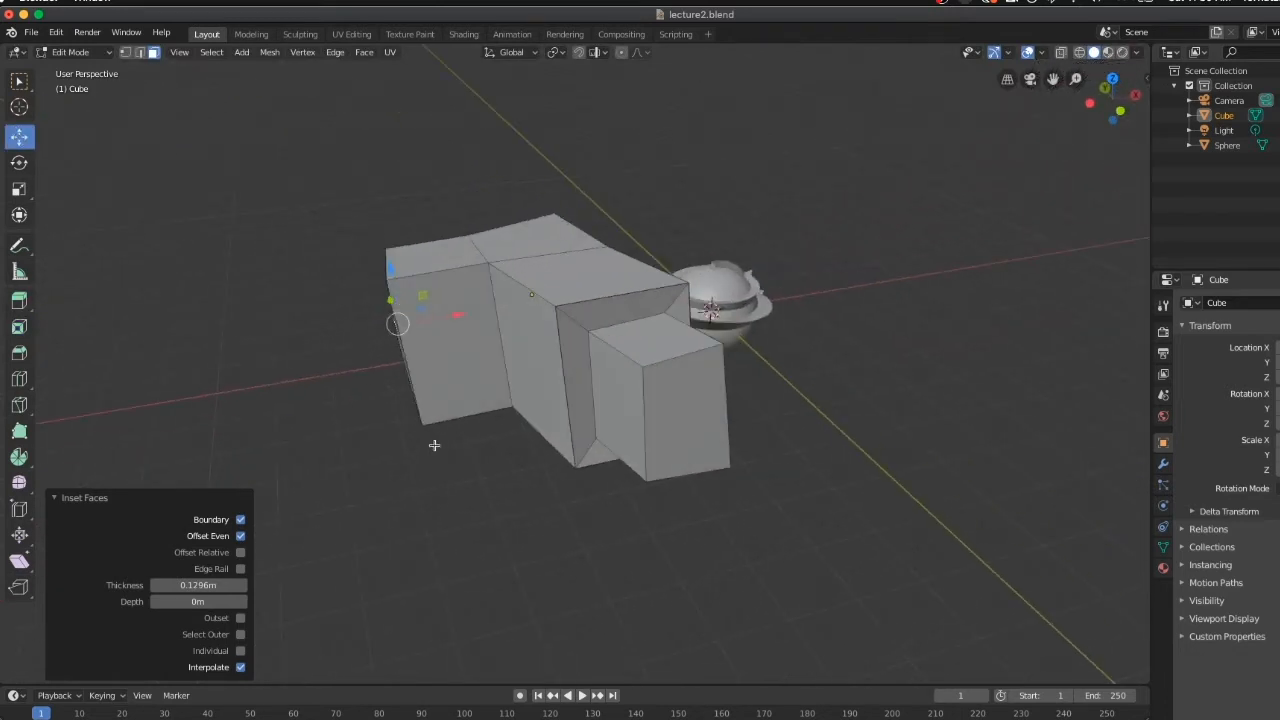
drag(458, 307, 363, 411)
Move a side face of the inset rings beside the protruding block about -0.42 m along X.
middle_drag(363, 411, 438, 397)
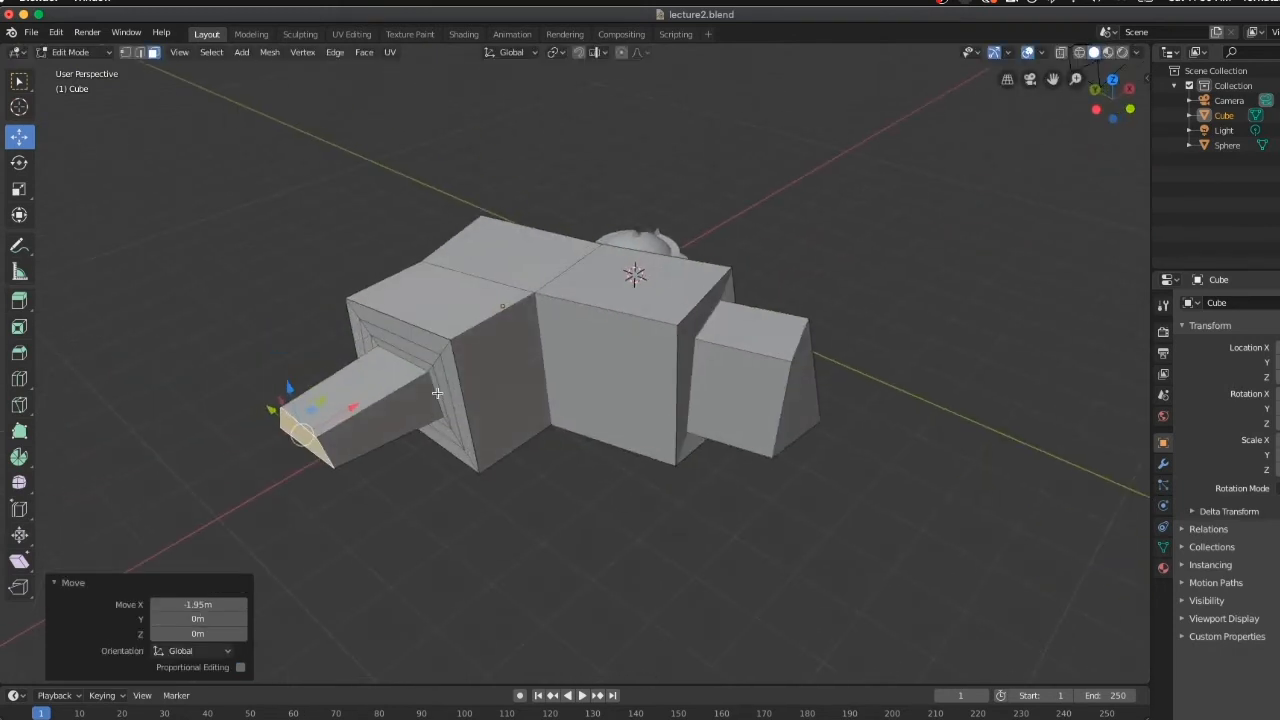
click(437, 393)
key(g)
key(x)
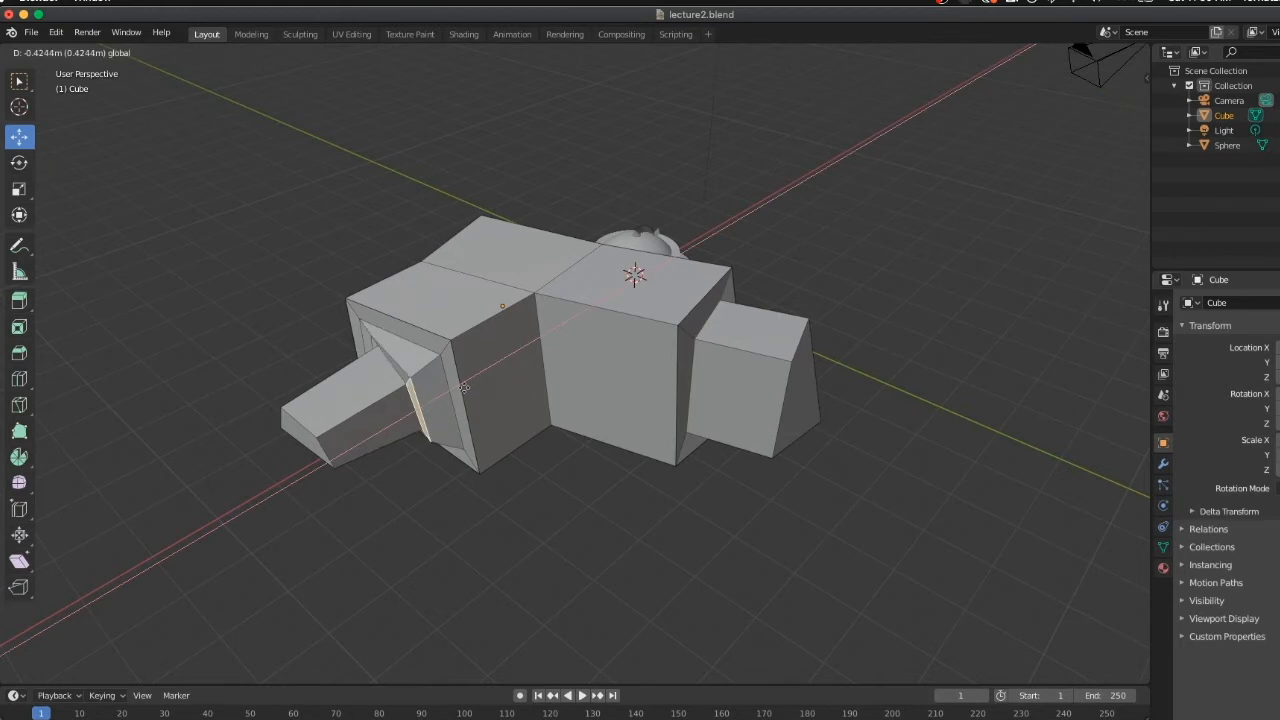
click(464, 387)
Move the upper face of the outermost inset ring about -0.544 m along X.
click(403, 331)
key(g)
key(x)
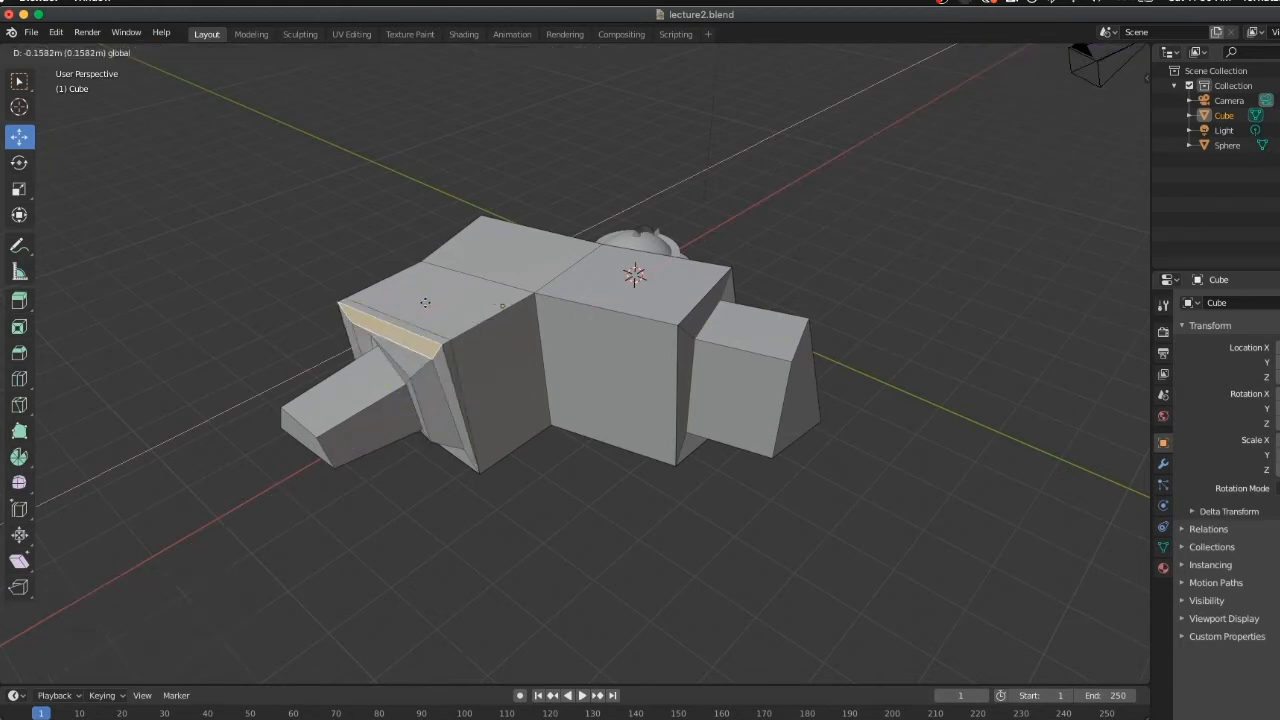
click(356, 412)
Add a new cube to the mesh in Edit Mode and move it about -12.4 m along X, clear of the reshaped cube.
middle_drag(401, 487, 436, 443)
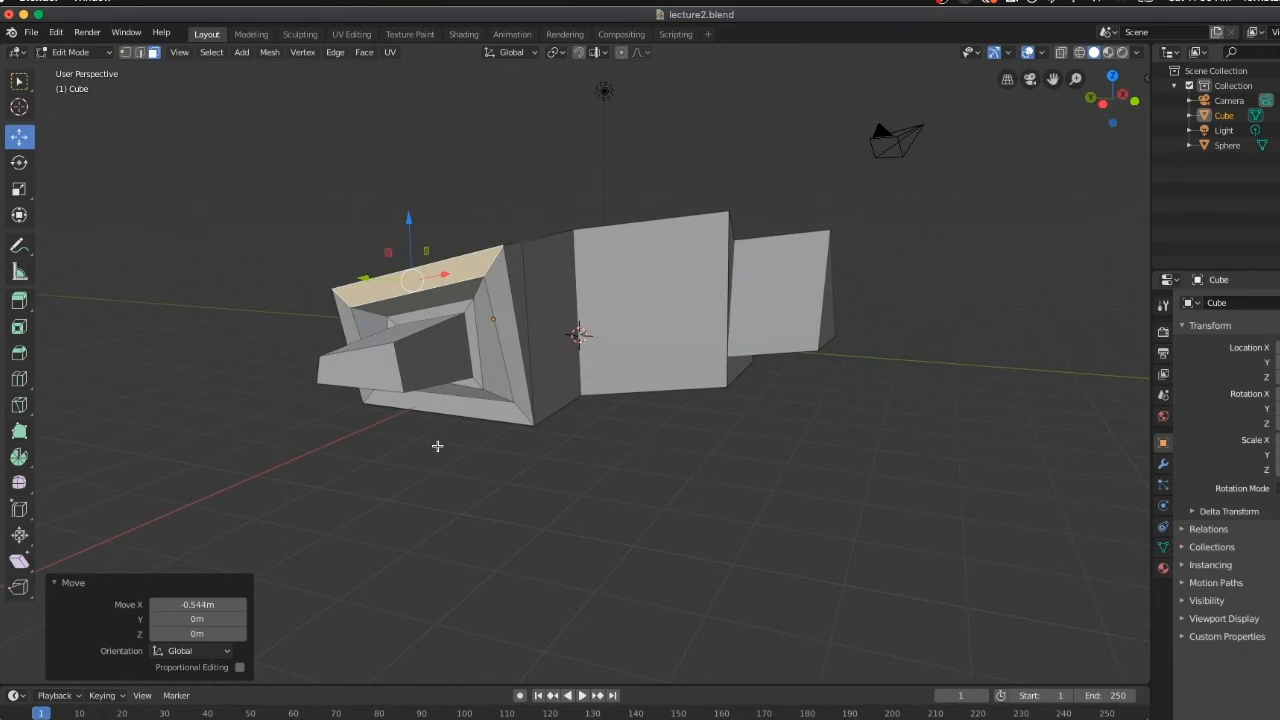
scroll(461, 450, up, 1)
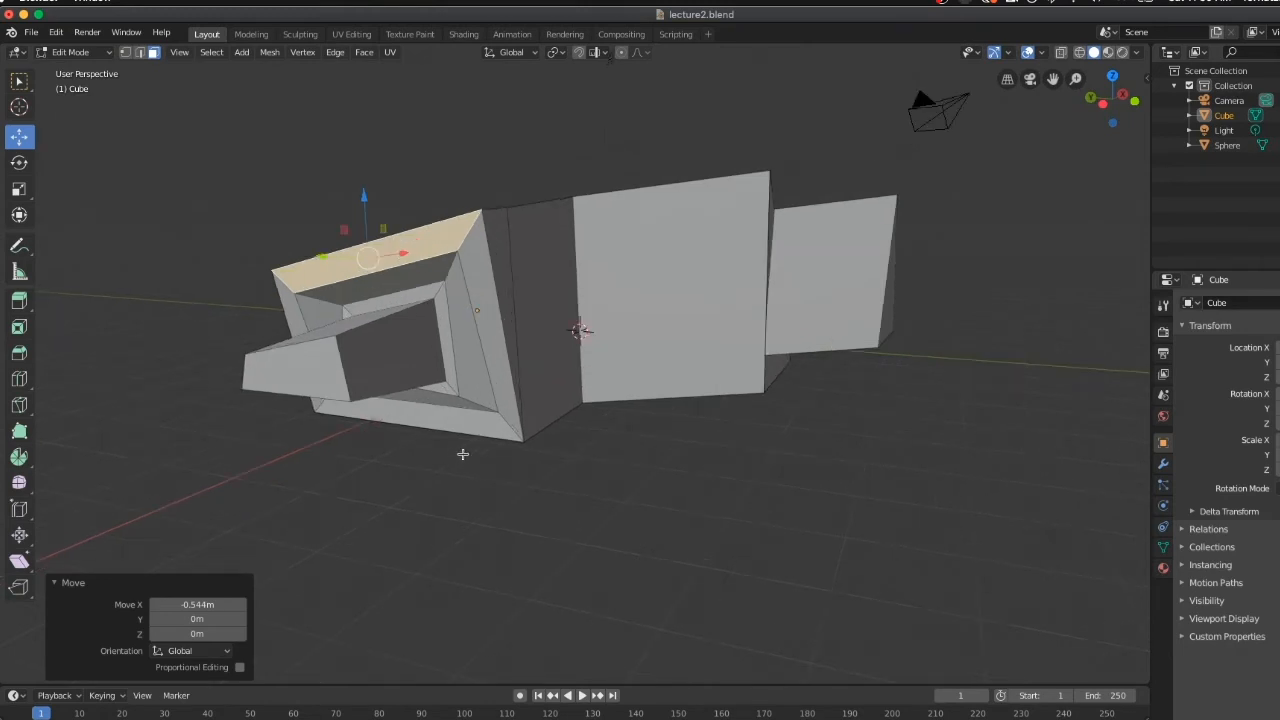
scroll(464, 452, down, 3)
scroll(465, 456, down, 2)
middle_drag(489, 474, 417, 505)
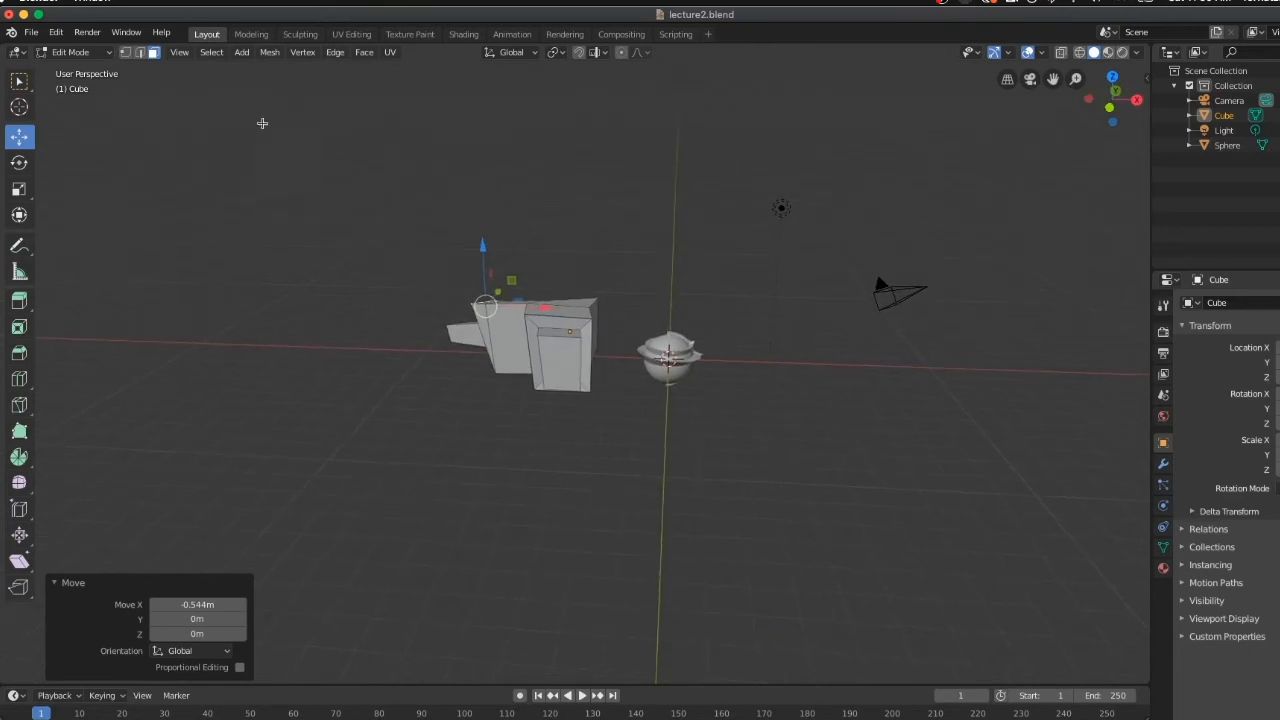
click(241, 52)
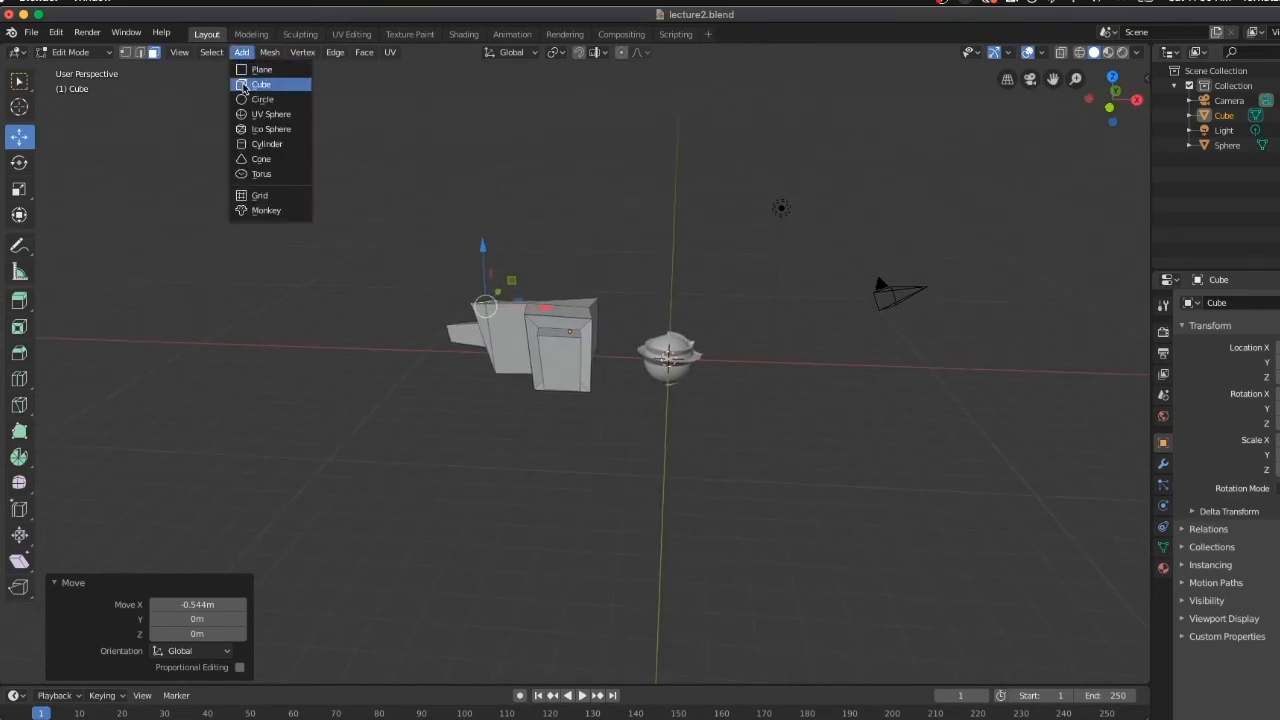
click(243, 86)
drag(739, 366, 440, 370)
Try to move a single side face of the new cube freely, undo the move and clear the selection.
middle_drag(438, 426, 554, 437)
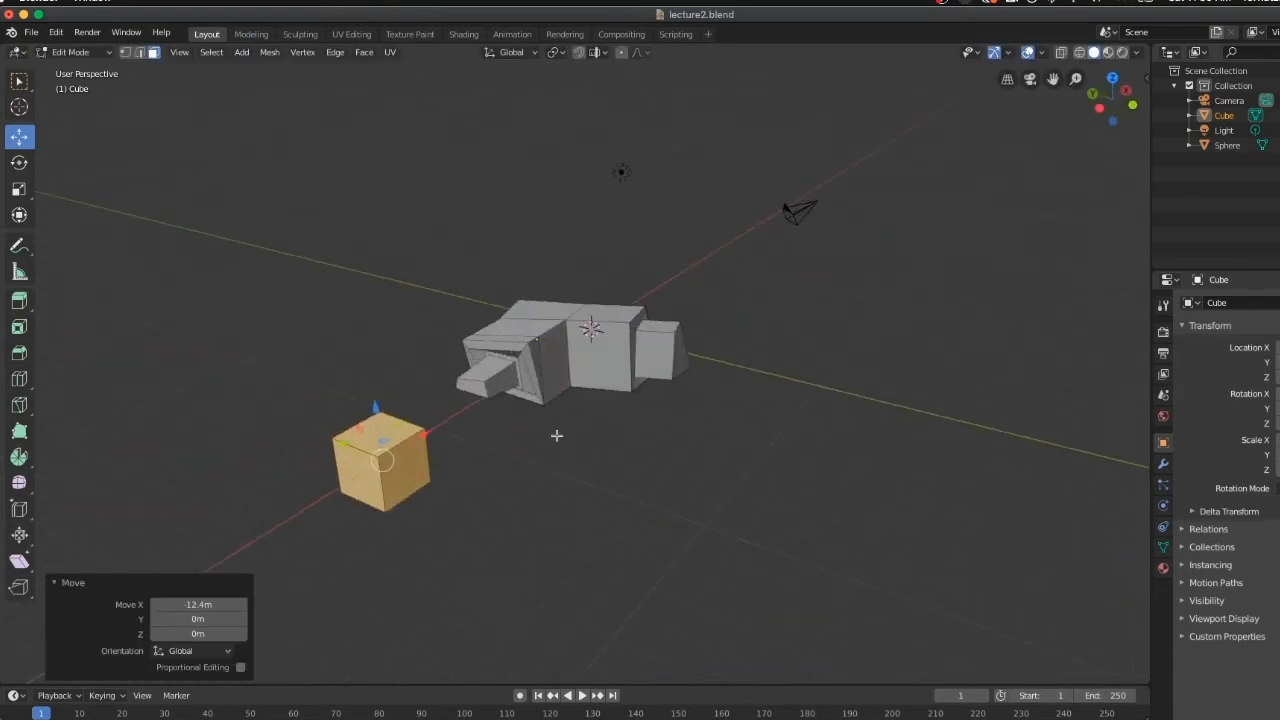
scroll(563, 471, up, 2)
middle_drag(522, 490, 528, 471)
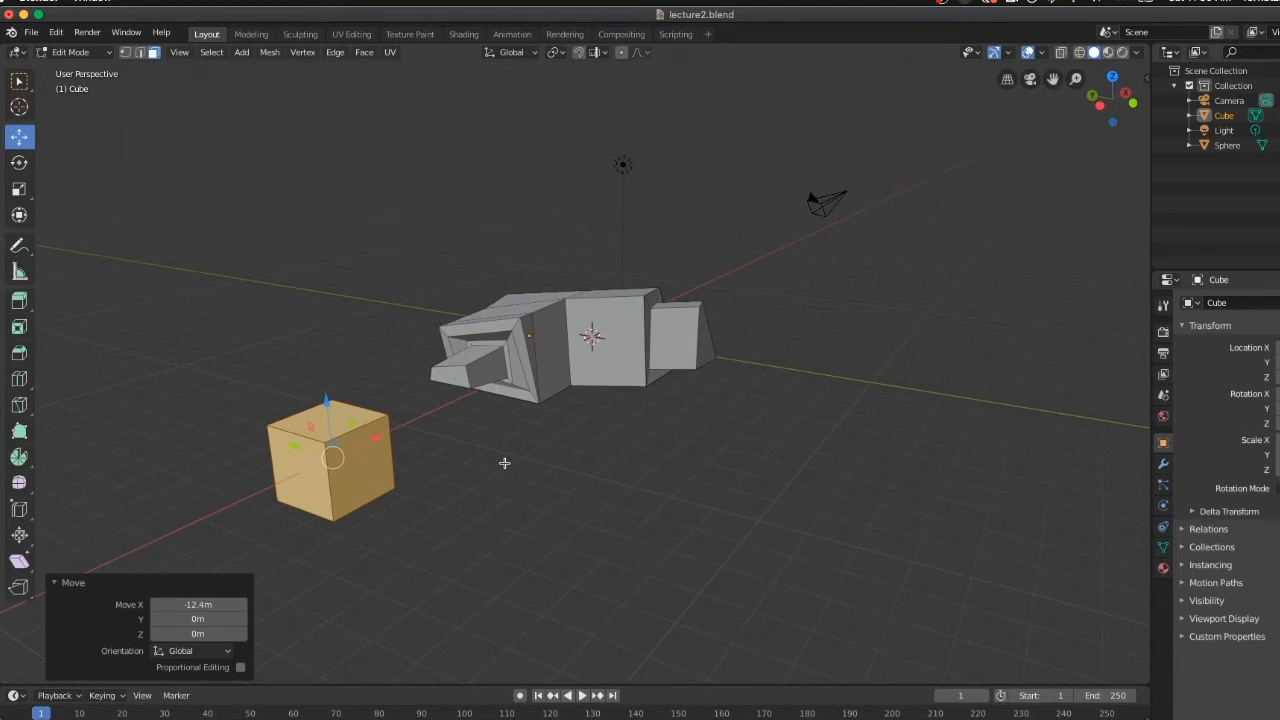
key(alt+a)
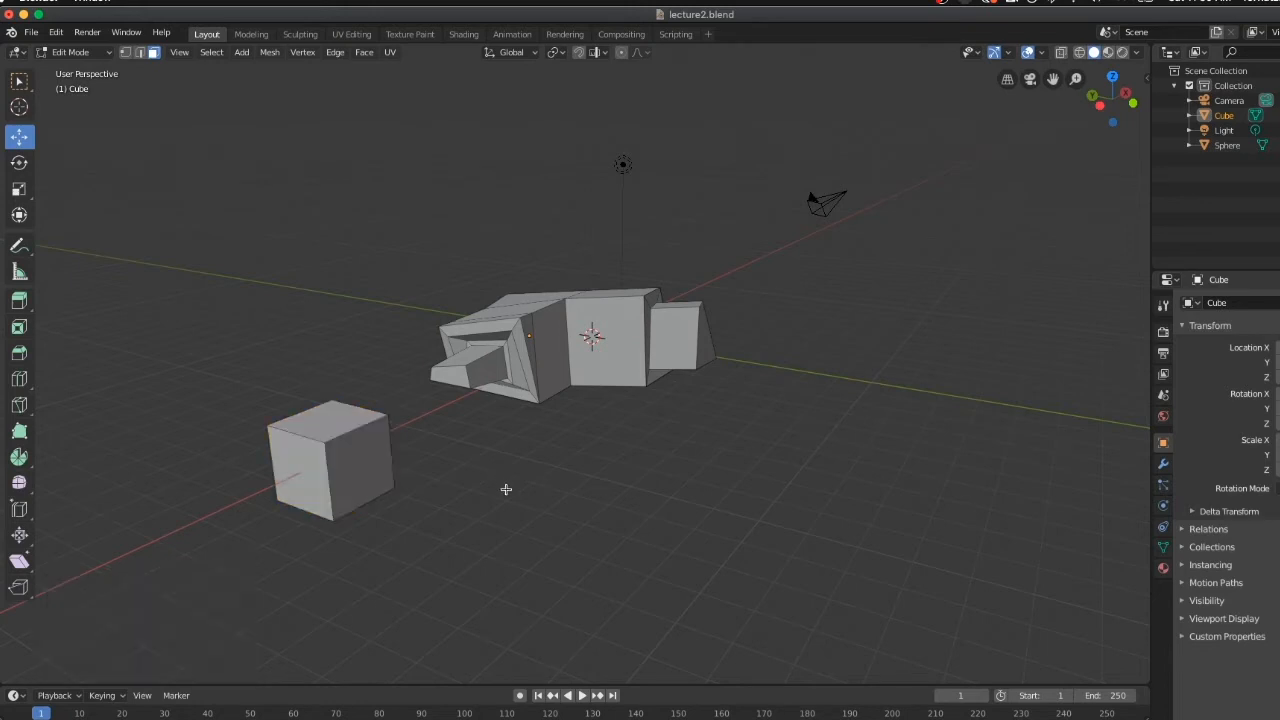
click(359, 450)
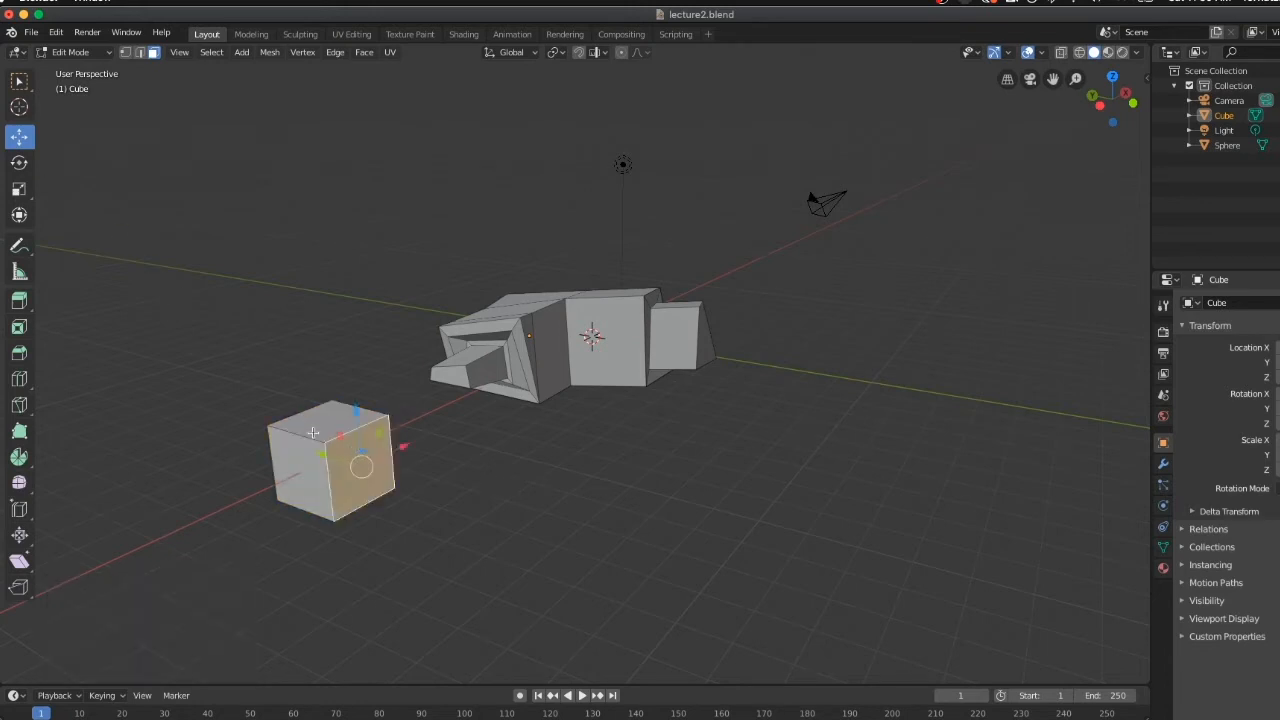
click(318, 434)
click(363, 466)
key(g)
click(240, 404)
key(ctrl+z)
click(329, 533)
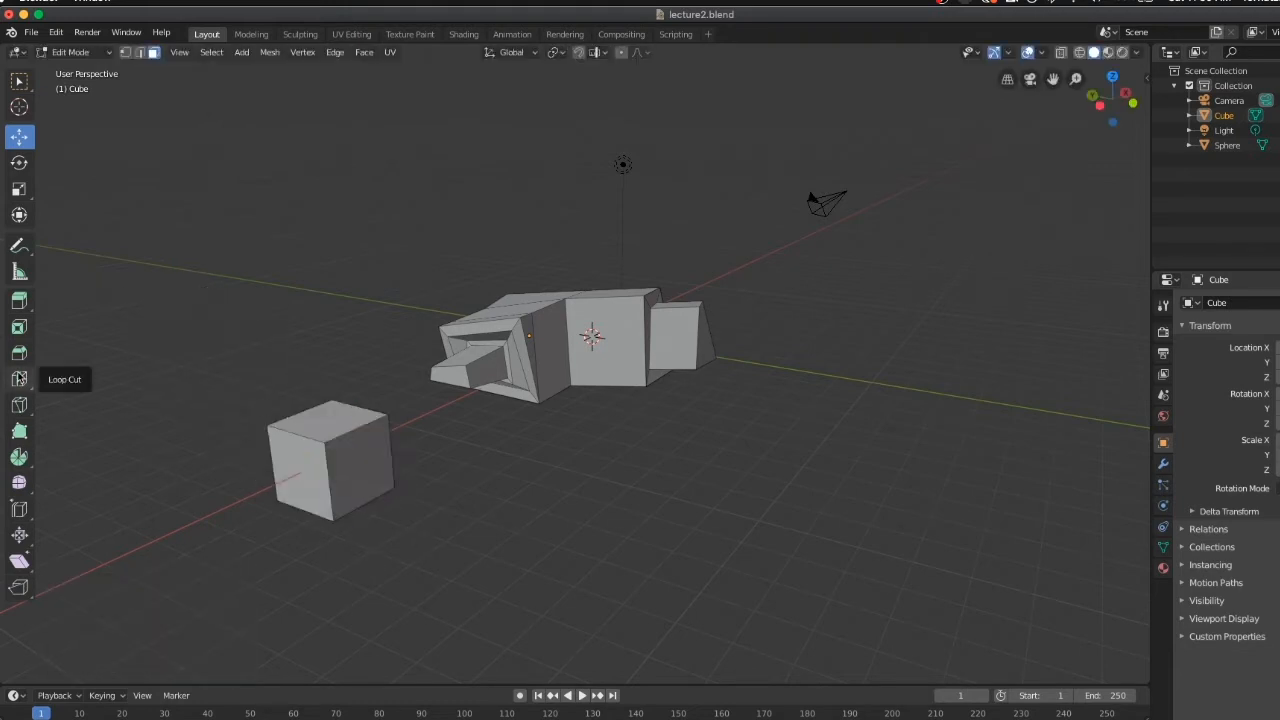
Add several vertical and horizontal loop cuts around the new cube, dividing its sides into a grid of smaller faces.
drag(18, 377, 70, 390)
click(310, 436)
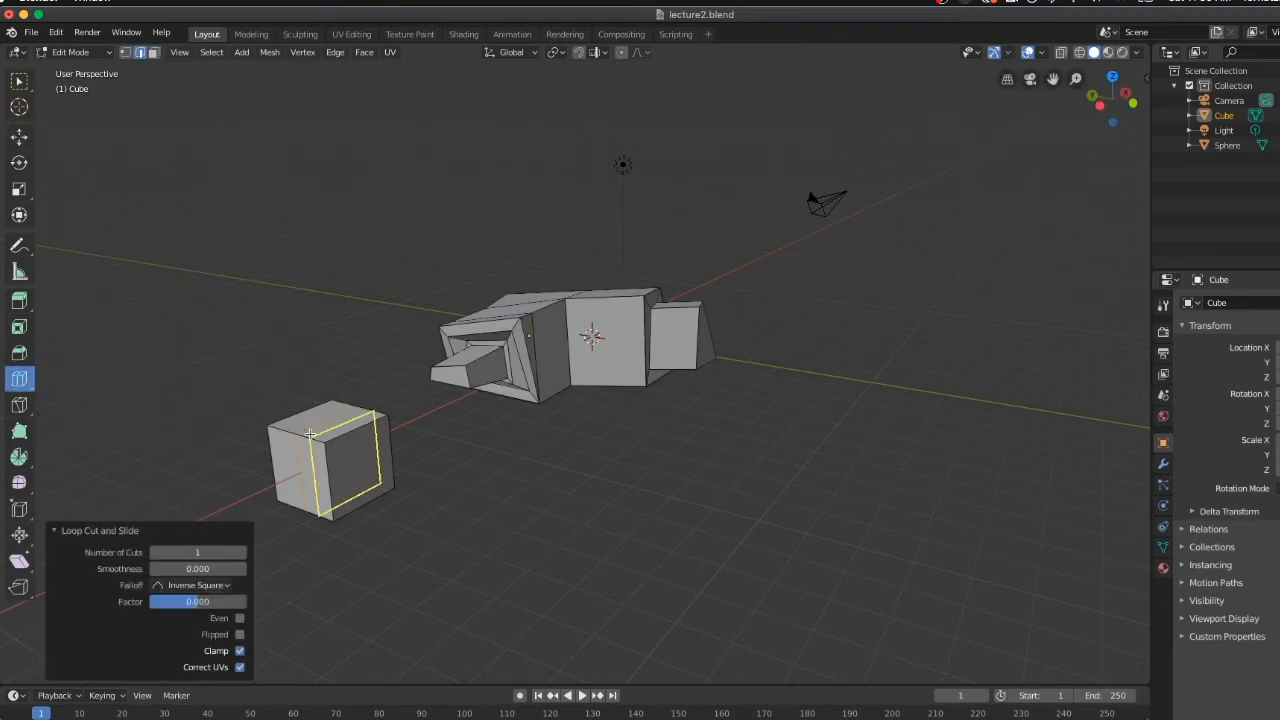
click(328, 438)
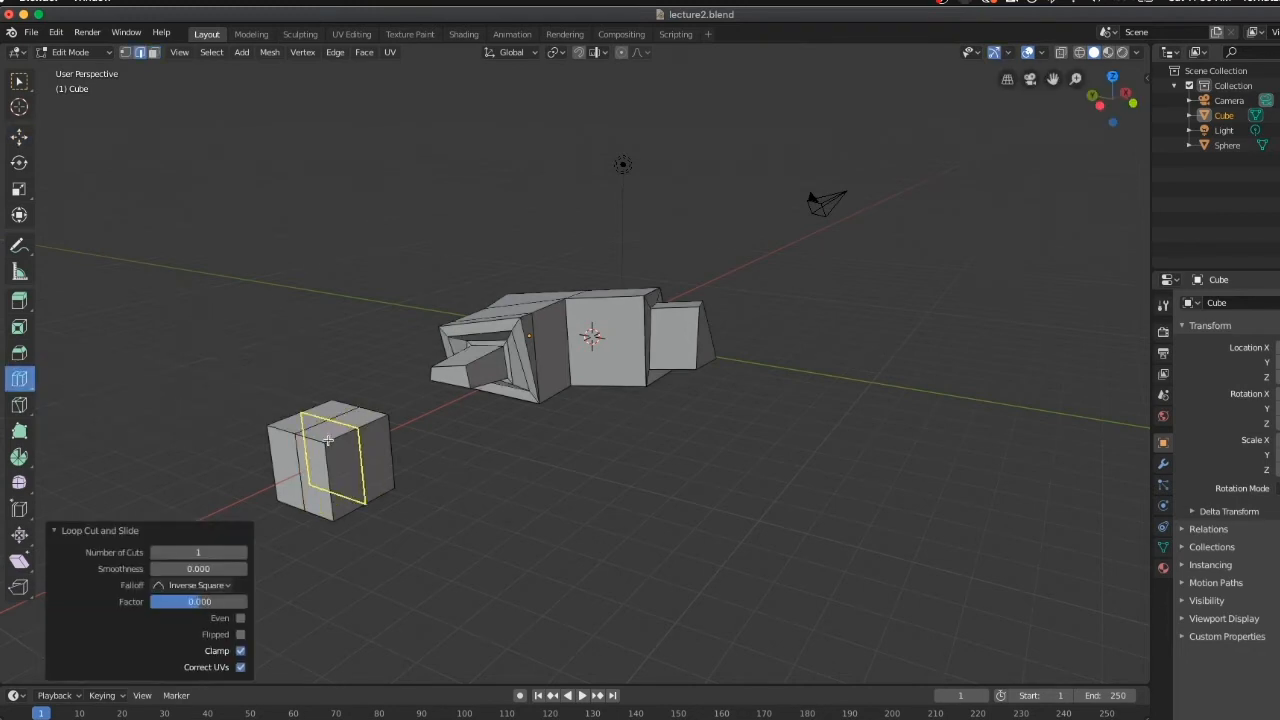
click(328, 440)
click(284, 440)
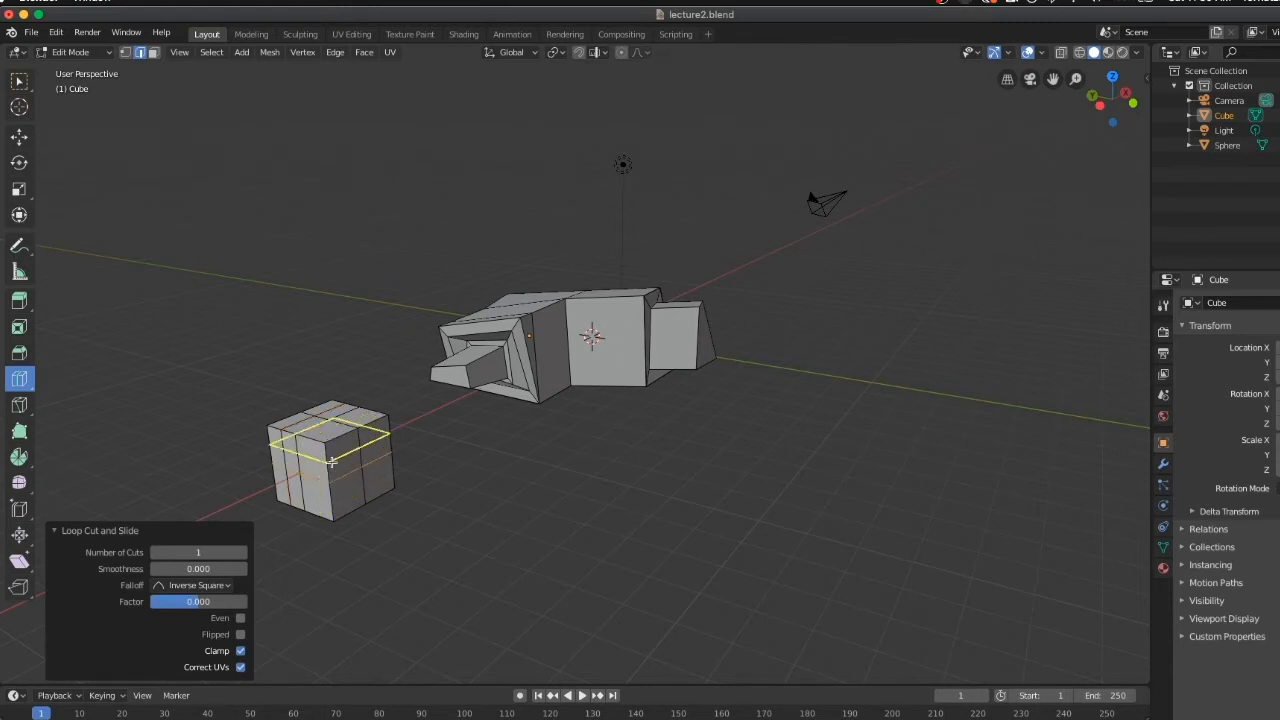
click(343, 448)
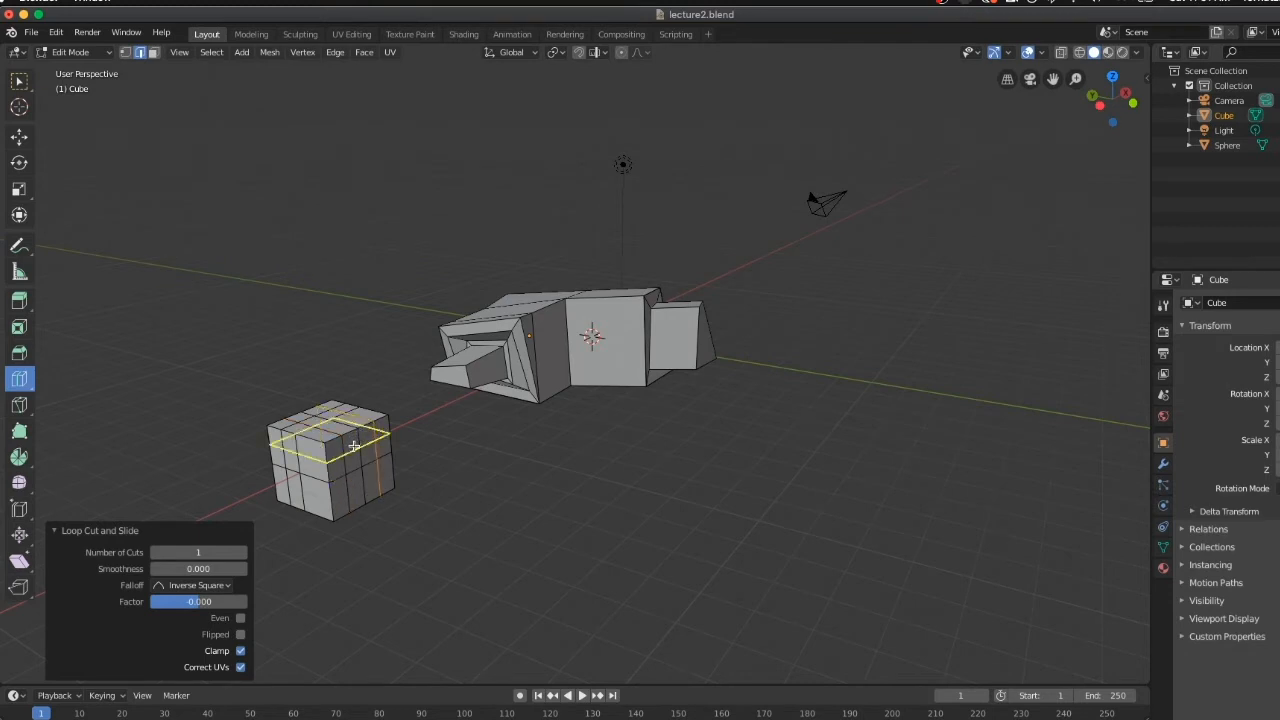
click(352, 448)
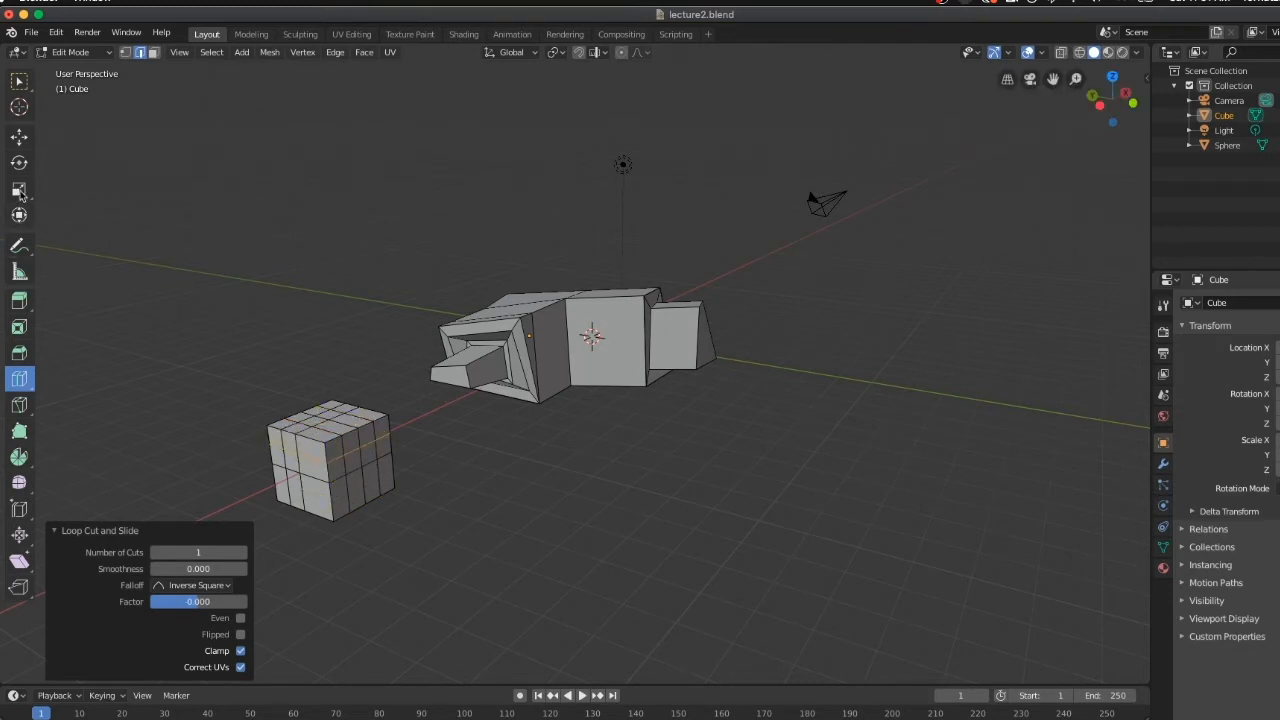
Clear the selection, switch to face selection, and move one upper face on the new cube's -X side about -0.591 m along X.
click(19, 135)
key(alt+a)
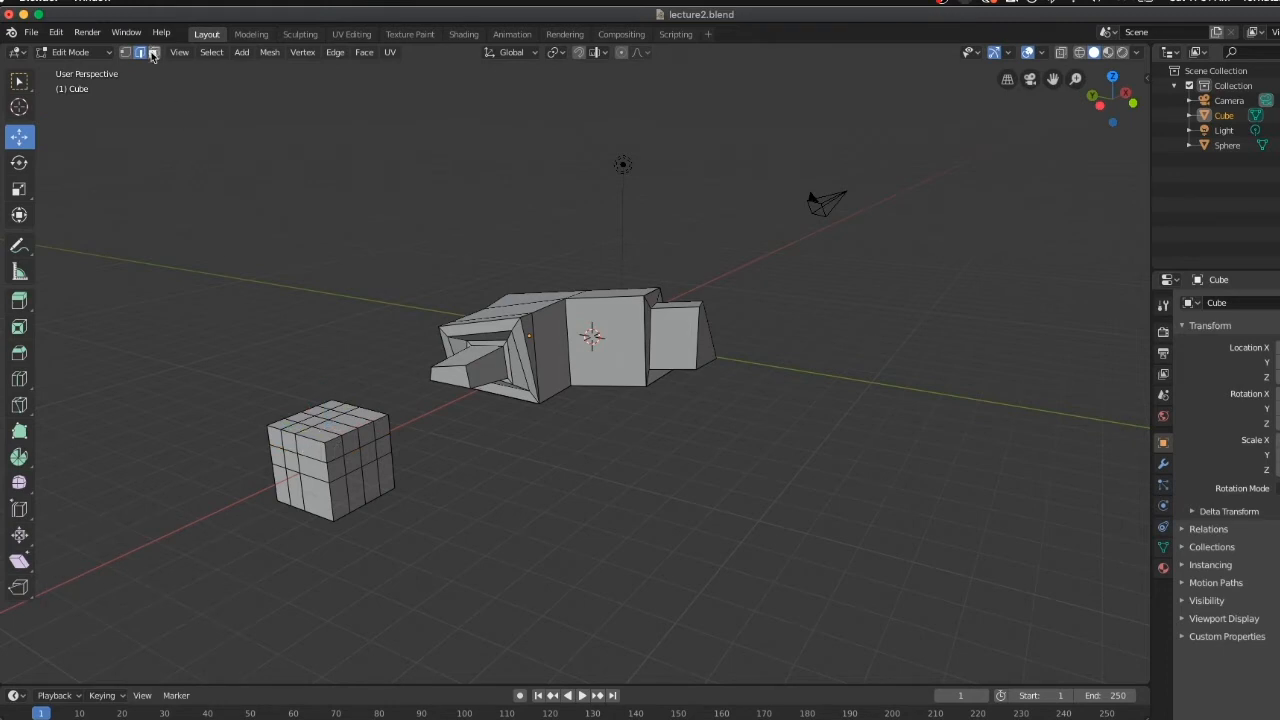
click(310, 451)
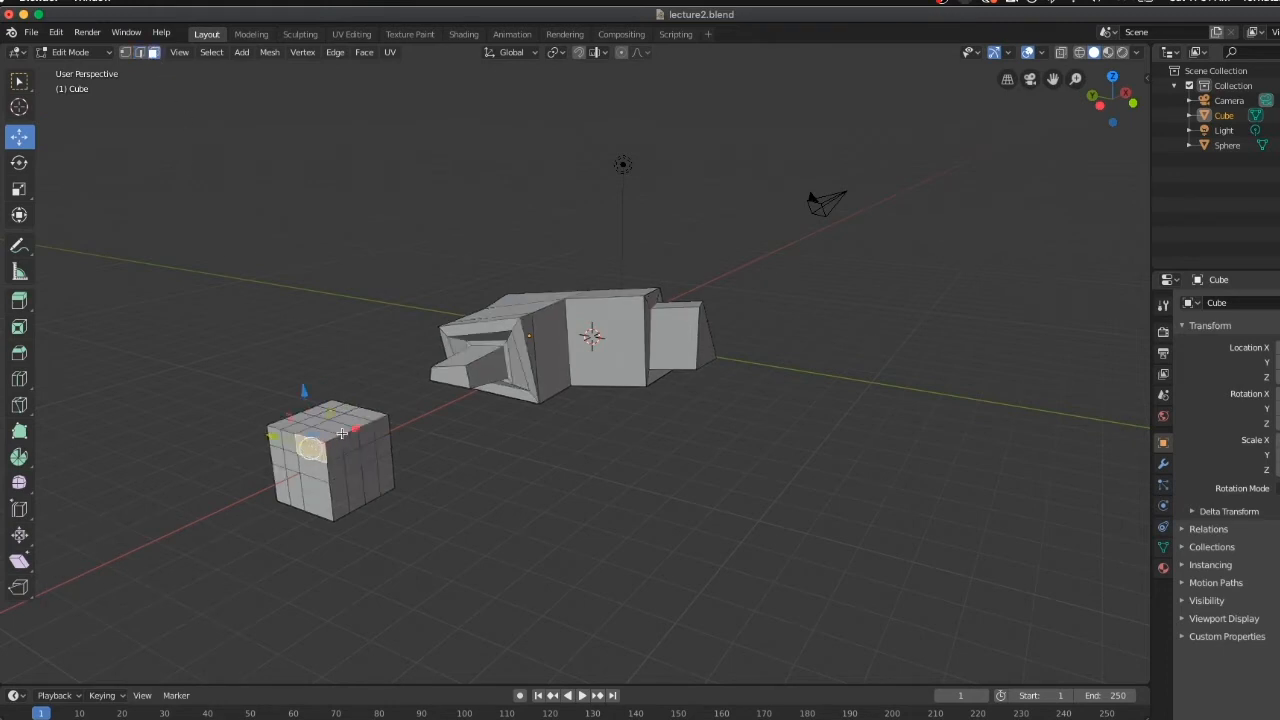
key(g)
key(x)
click(358, 457)
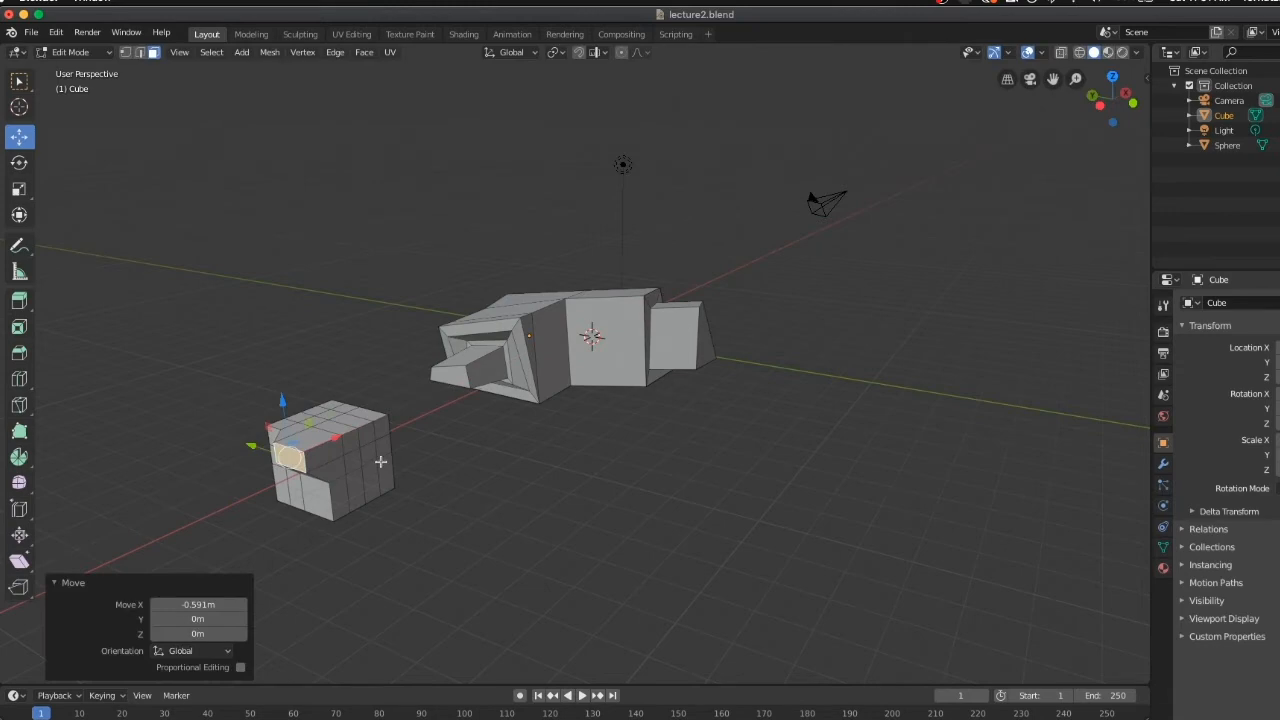
Select a small face on the new cube's adjacent subdivided side and move it along Y.
click(381, 462)
key(g)
key(y)
click(361, 470)
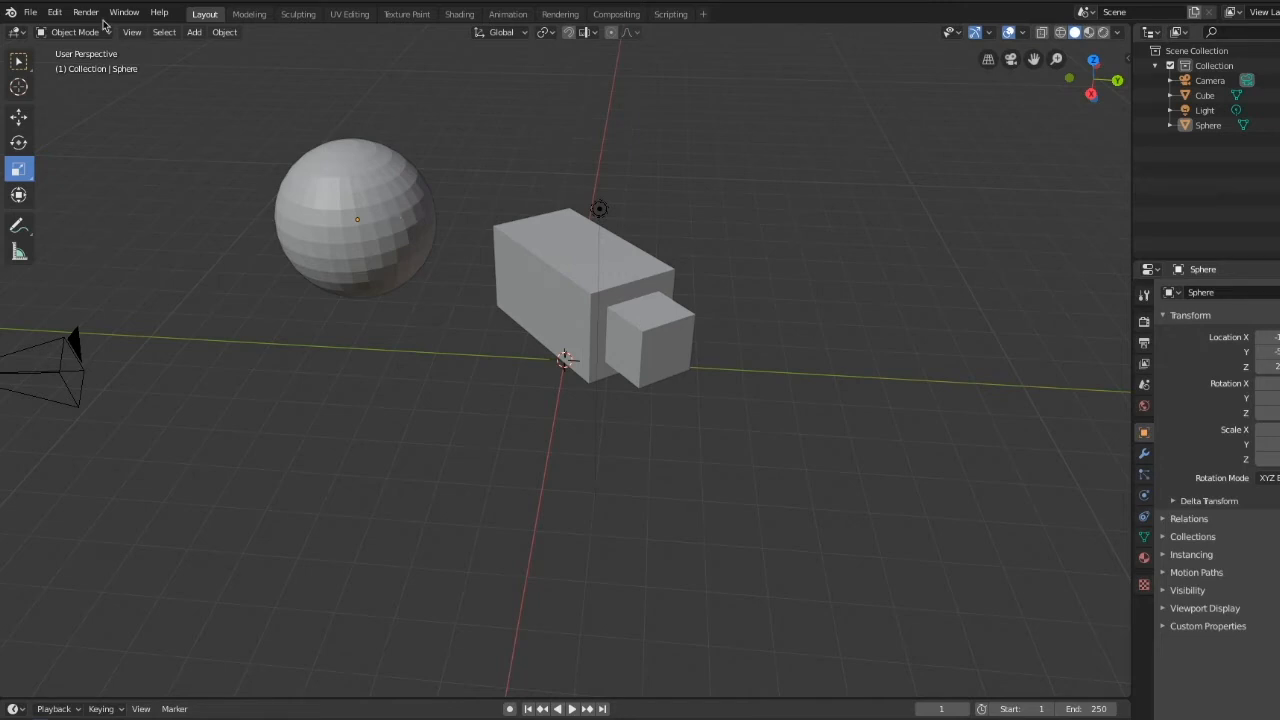
Select the extruded cube object, enter Edit Mode and clear the face selection.
click(320, 206)
click(585, 274)
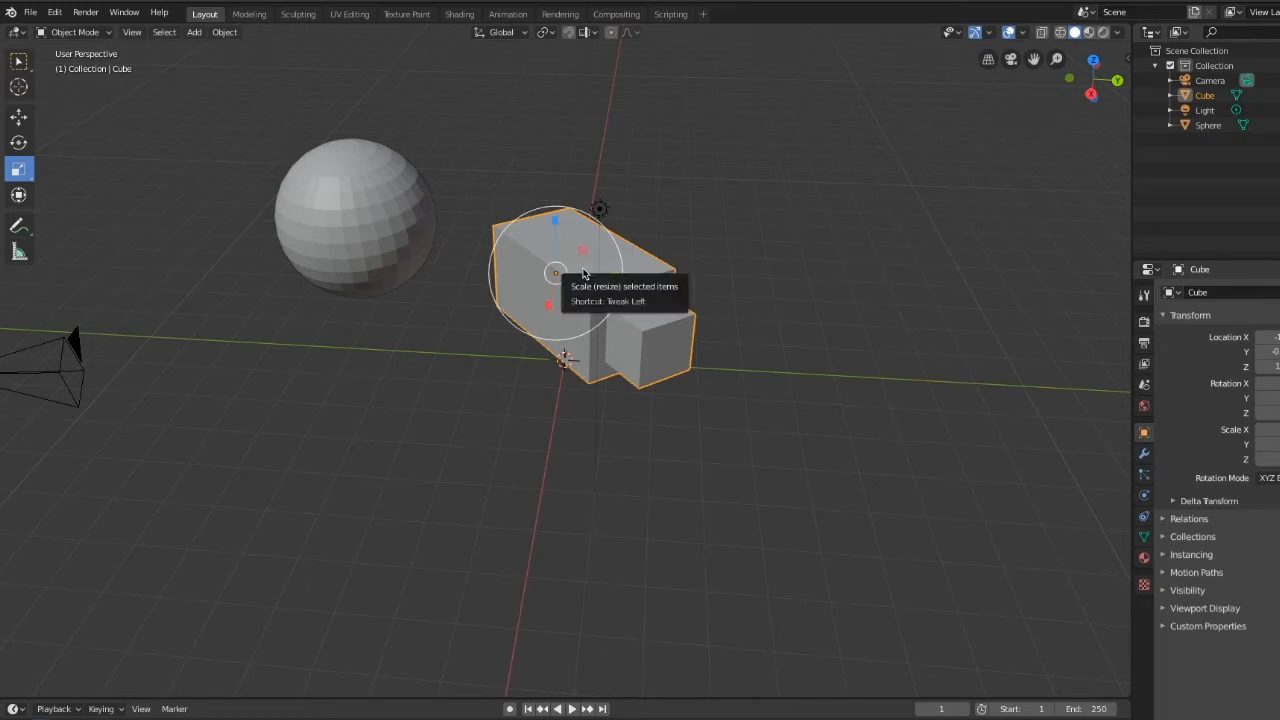
click(100, 32)
click(96, 62)
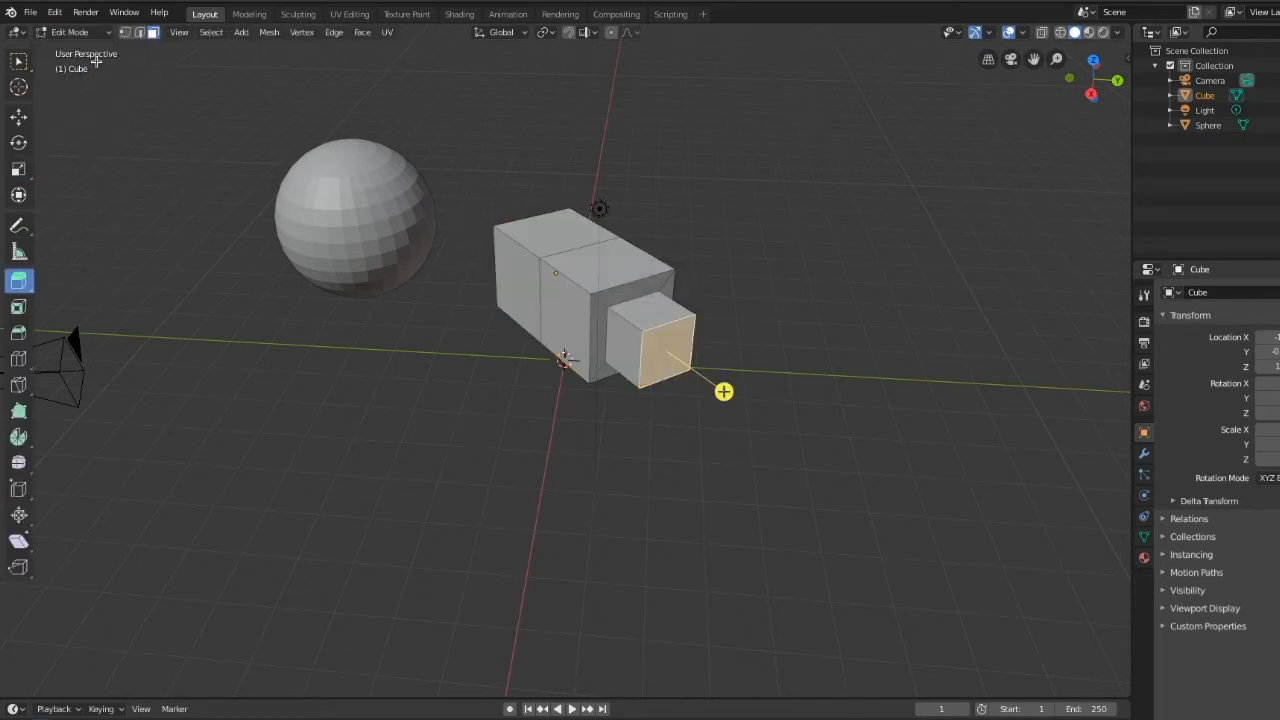
click(203, 298)
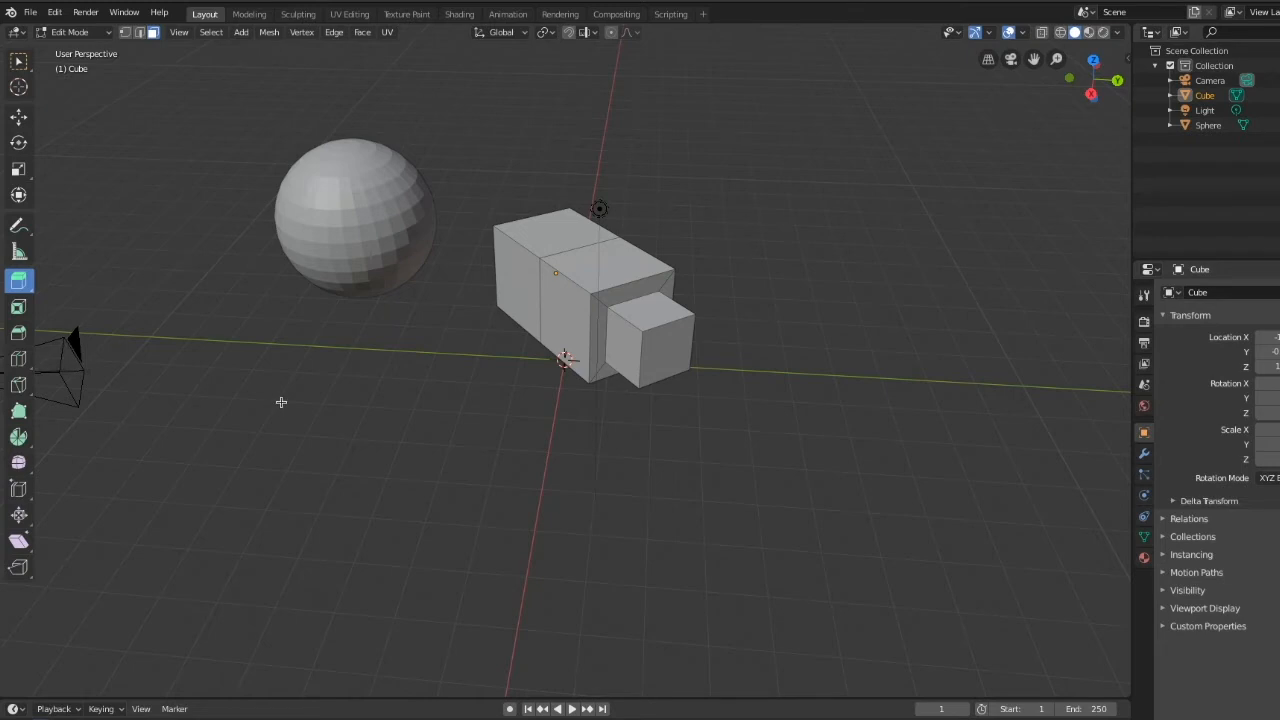
Add a new cube inside the same mesh and move it along the Y axis, well clear of the extruded body.
click(276, 38)
click(241, 33)
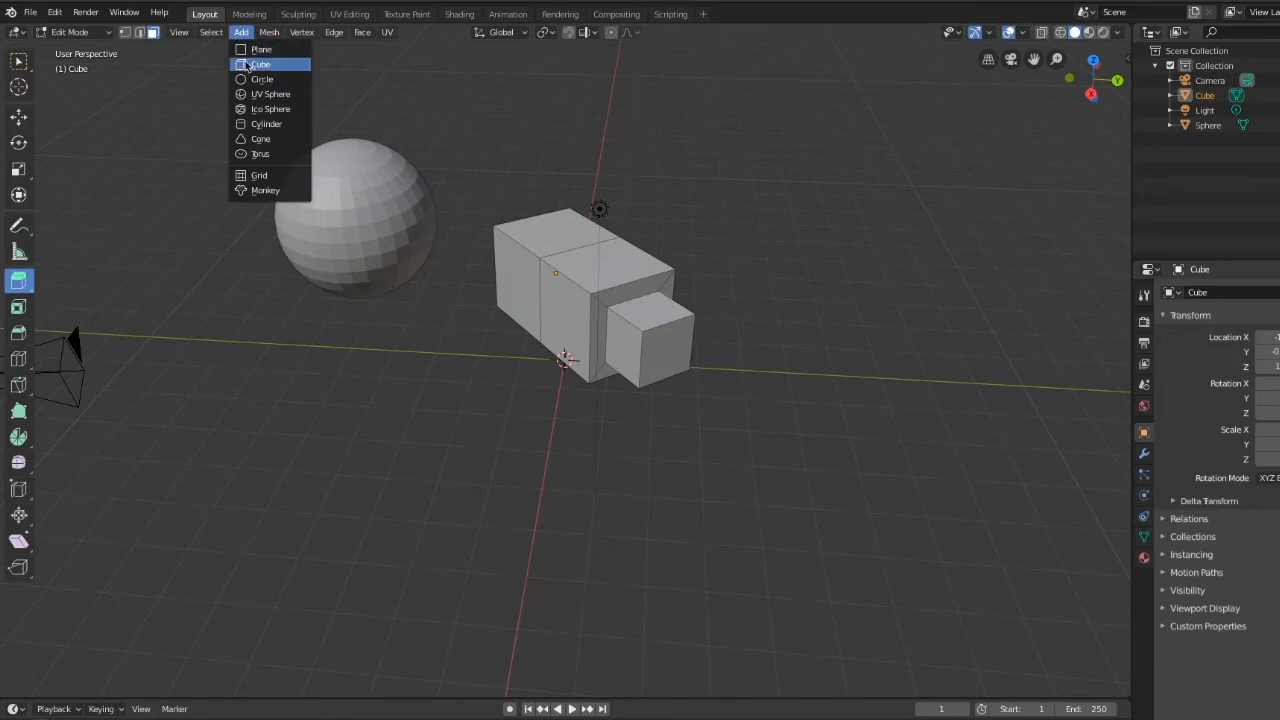
click(250, 65)
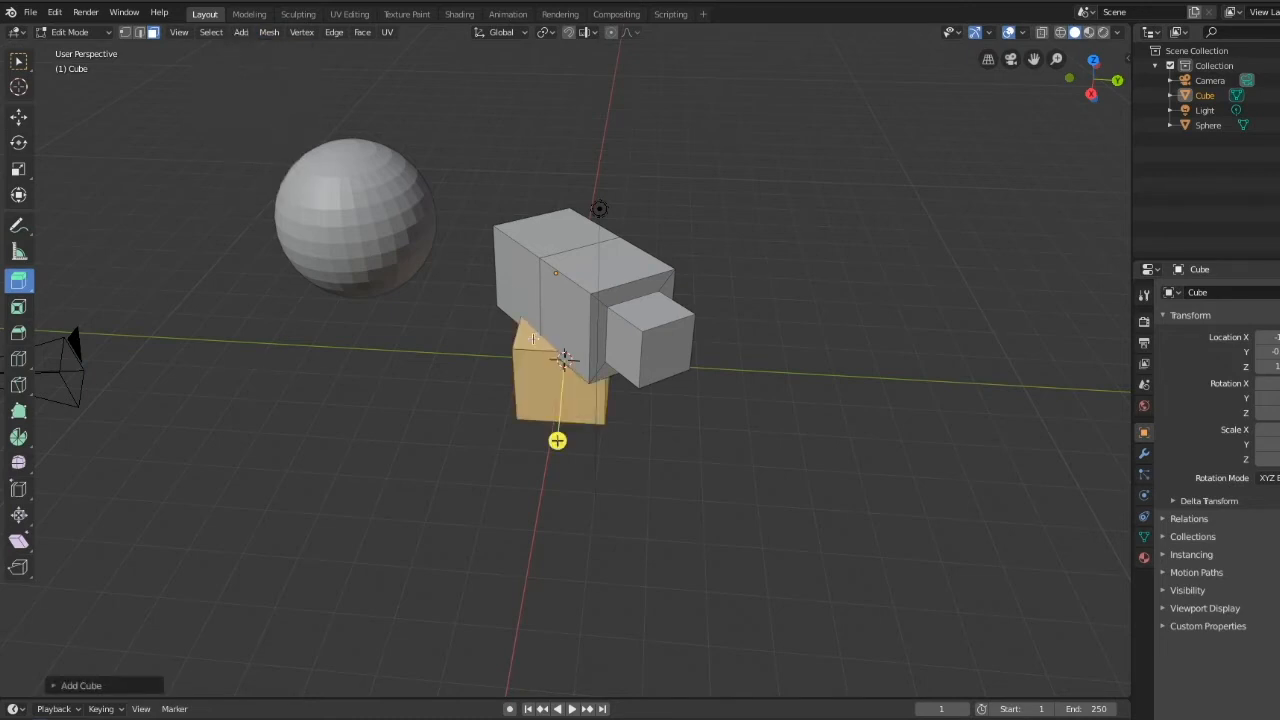
click(18, 117)
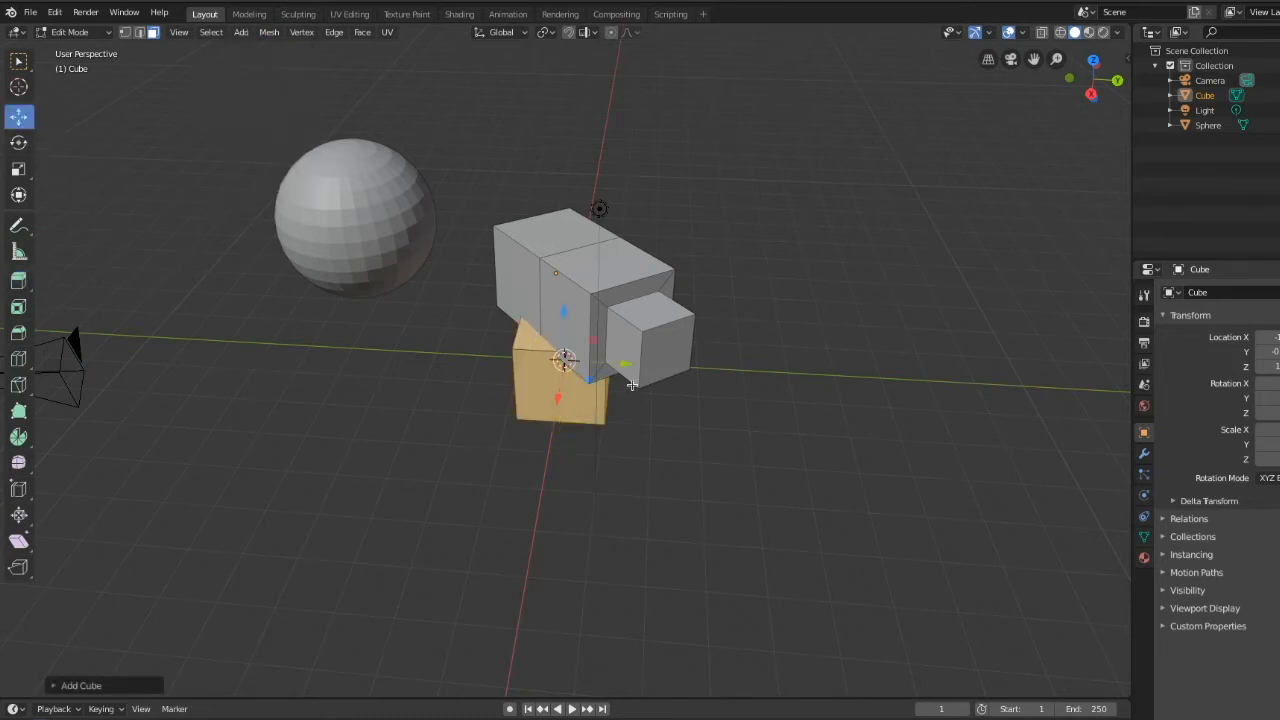
drag(624, 366, 338, 424)
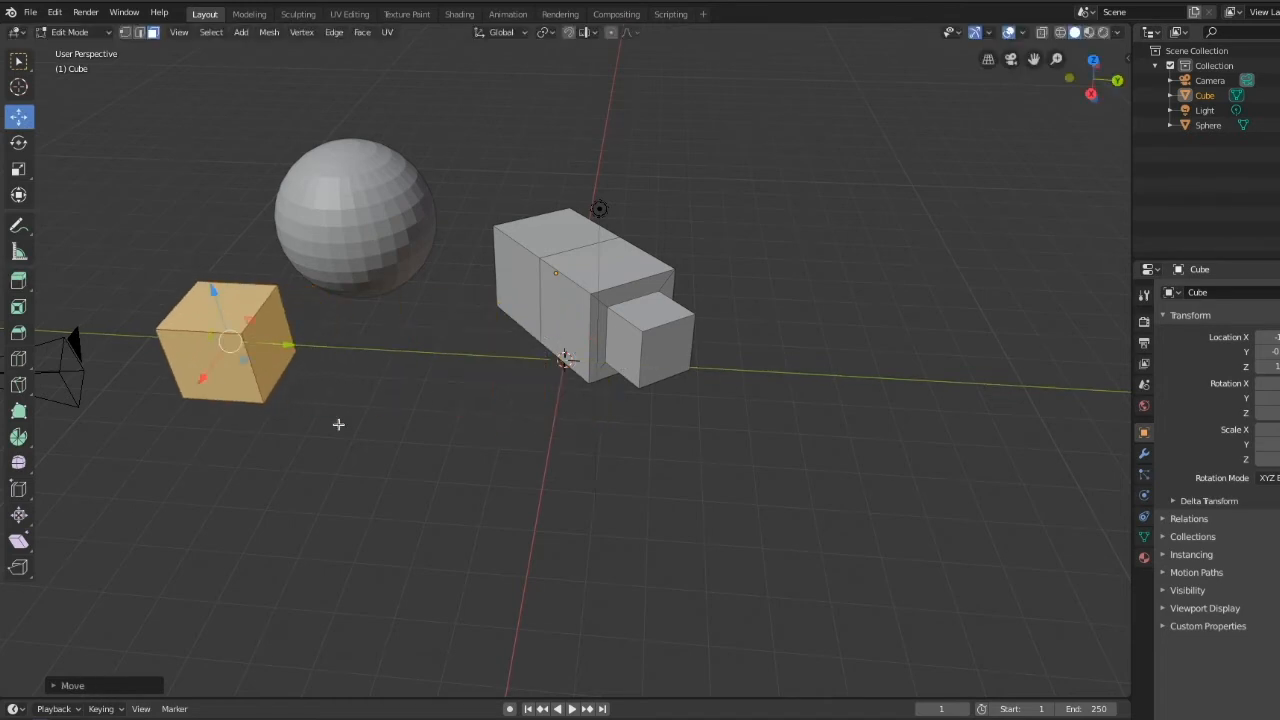
Raise the added cube along Z and shift it along X, away from the sphere.
middle_drag(338, 424, 340, 392)
drag(201, 304, 192, 249)
middle_drag(533, 528, 453, 583)
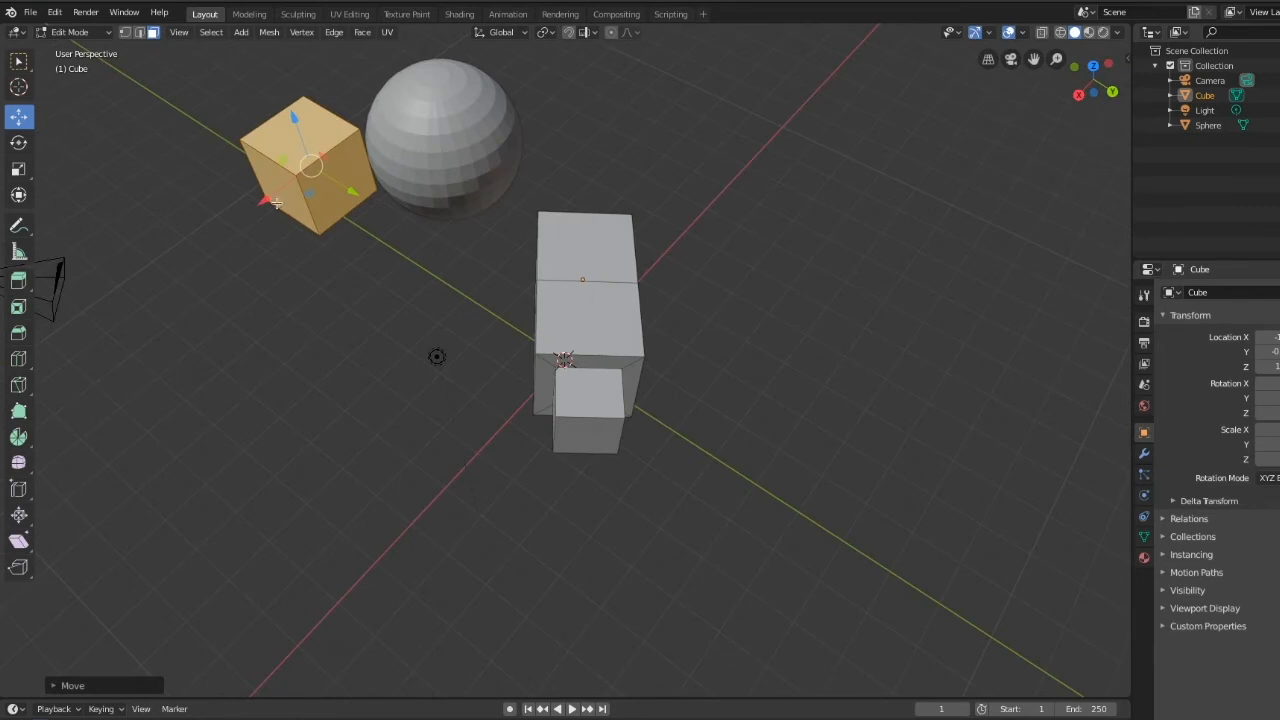
drag(276, 203, 213, 246)
middle_drag(414, 463, 474, 434)
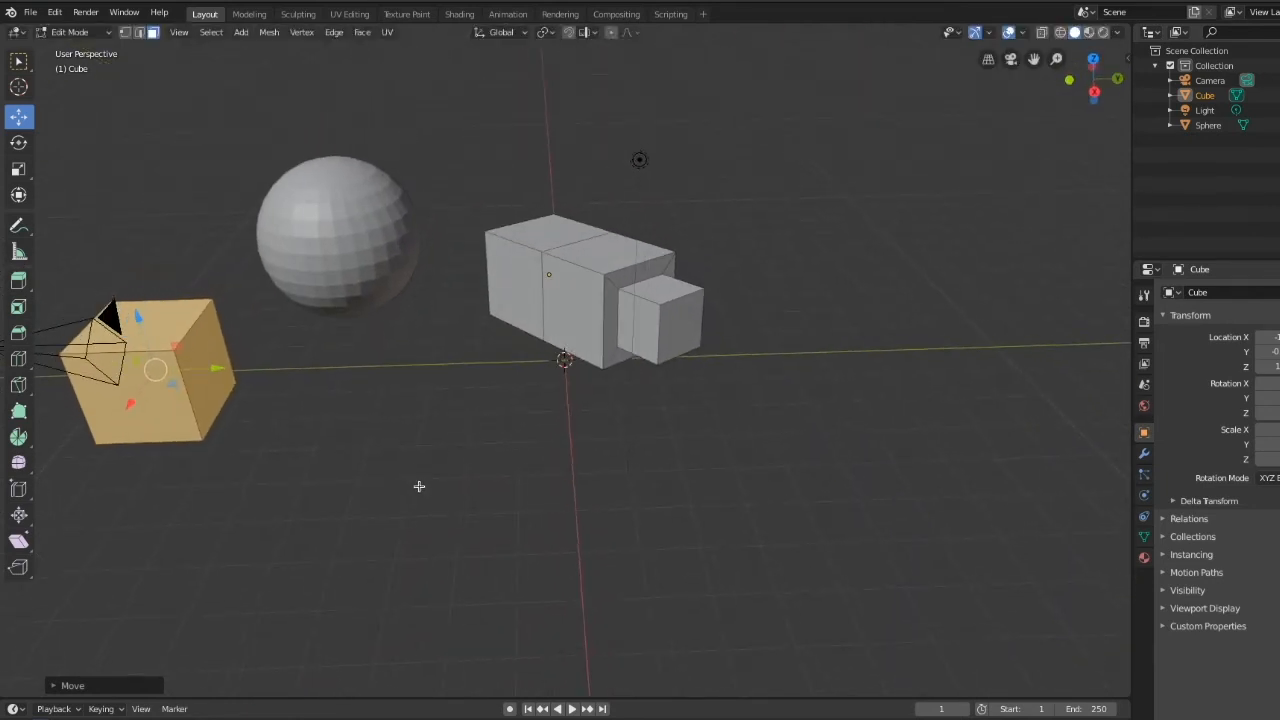
middle_drag(419, 486, 537, 477)
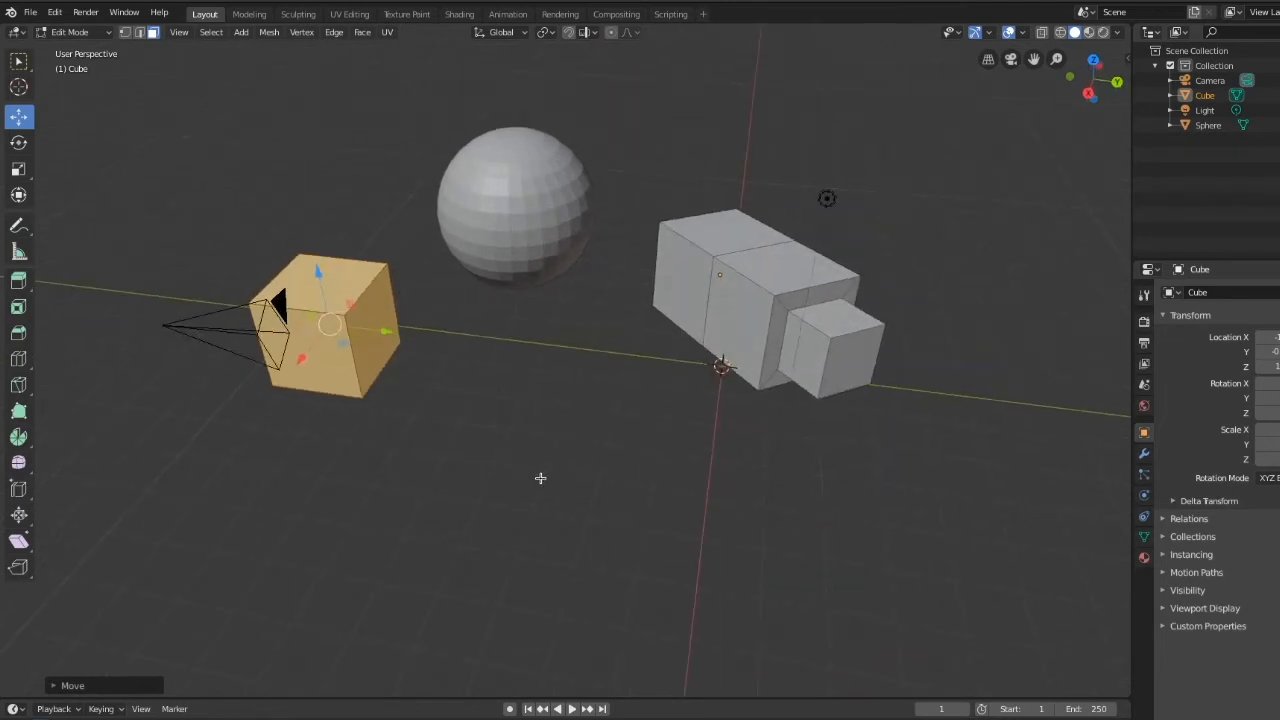
Return to Object Mode, clear the selection of the two-part cube object and undo that deselection.
click(100, 32)
click(99, 46)
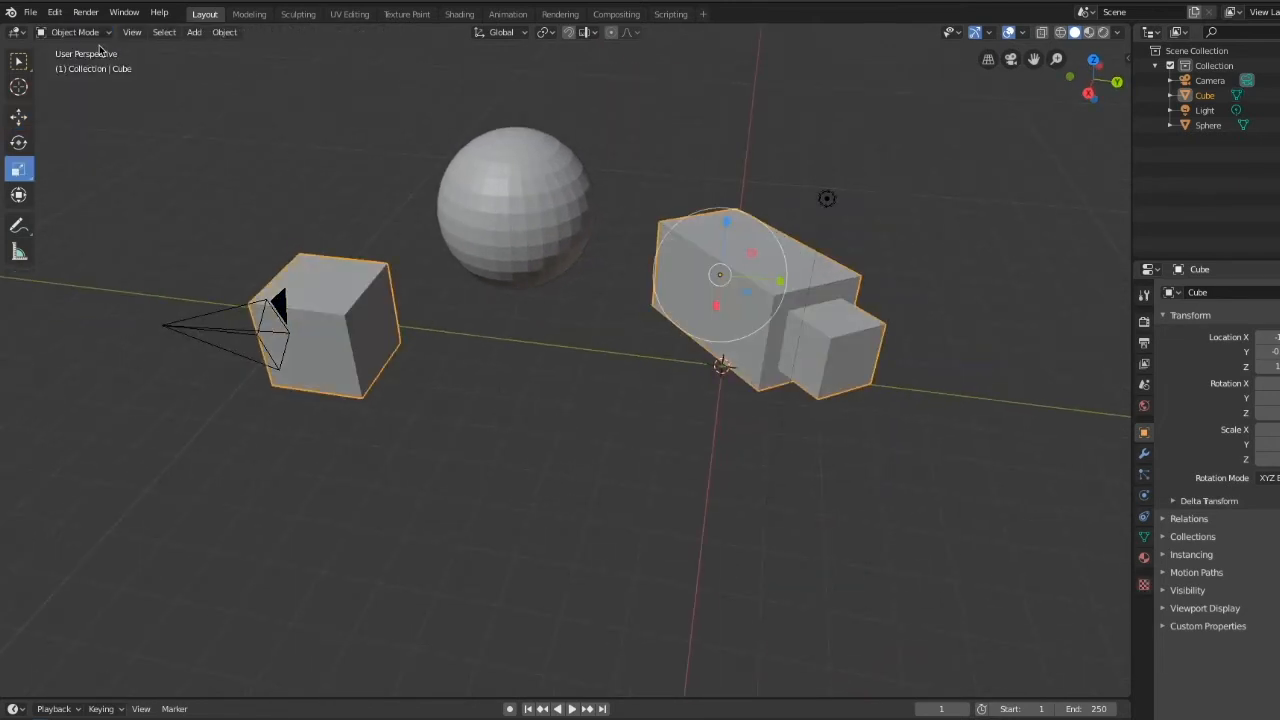
click(530, 413)
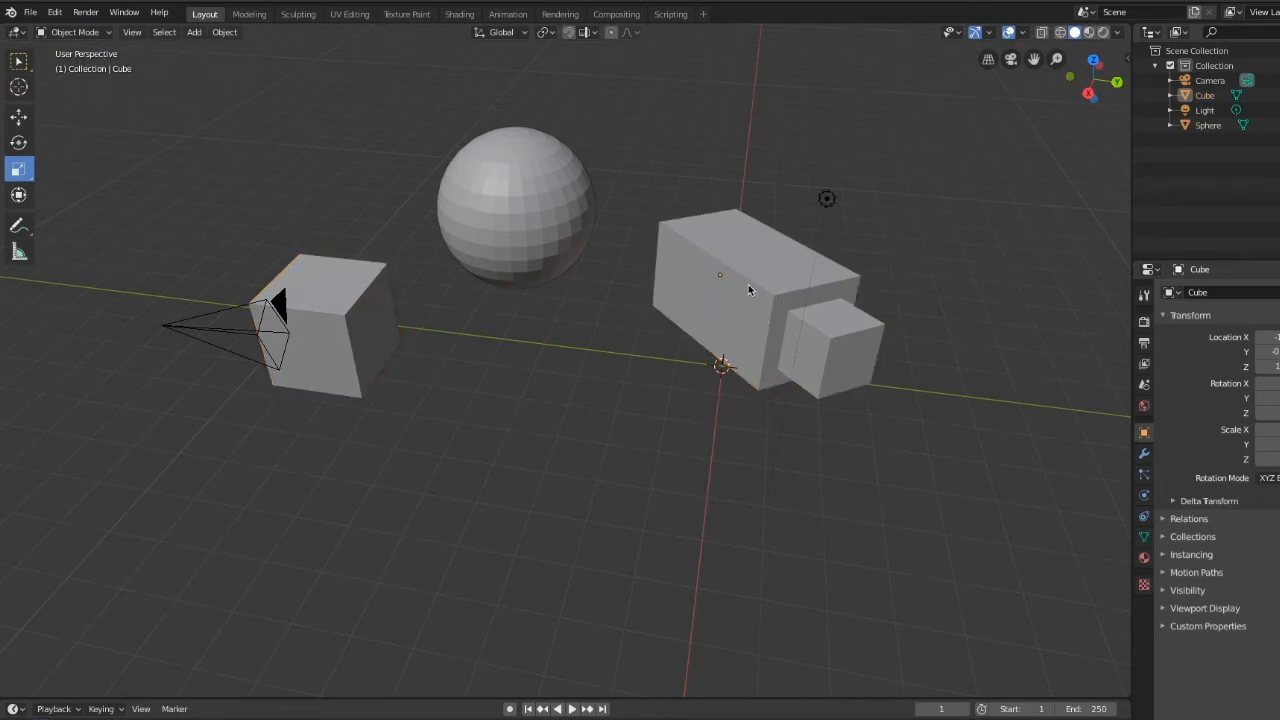
key(ctrl+z)
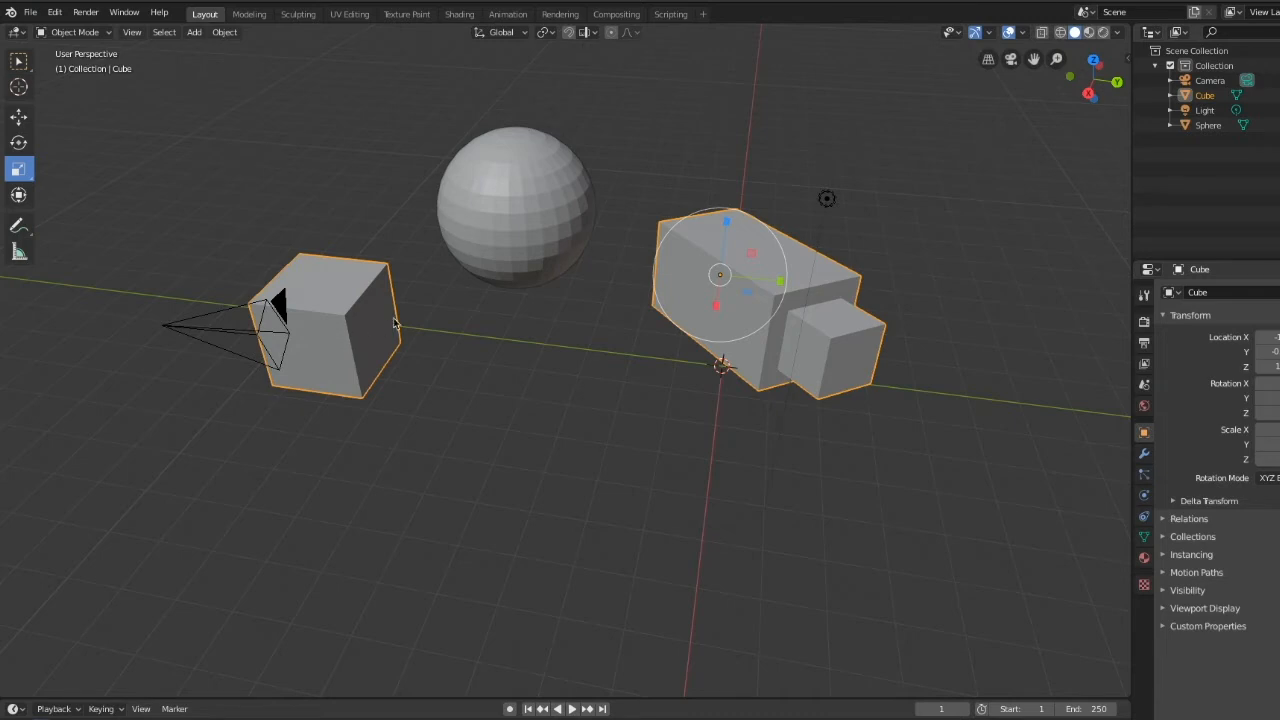
Select the sphere, switch the selection back to the two-part cube object and scale it up slightly and uniformly.
click(507, 252)
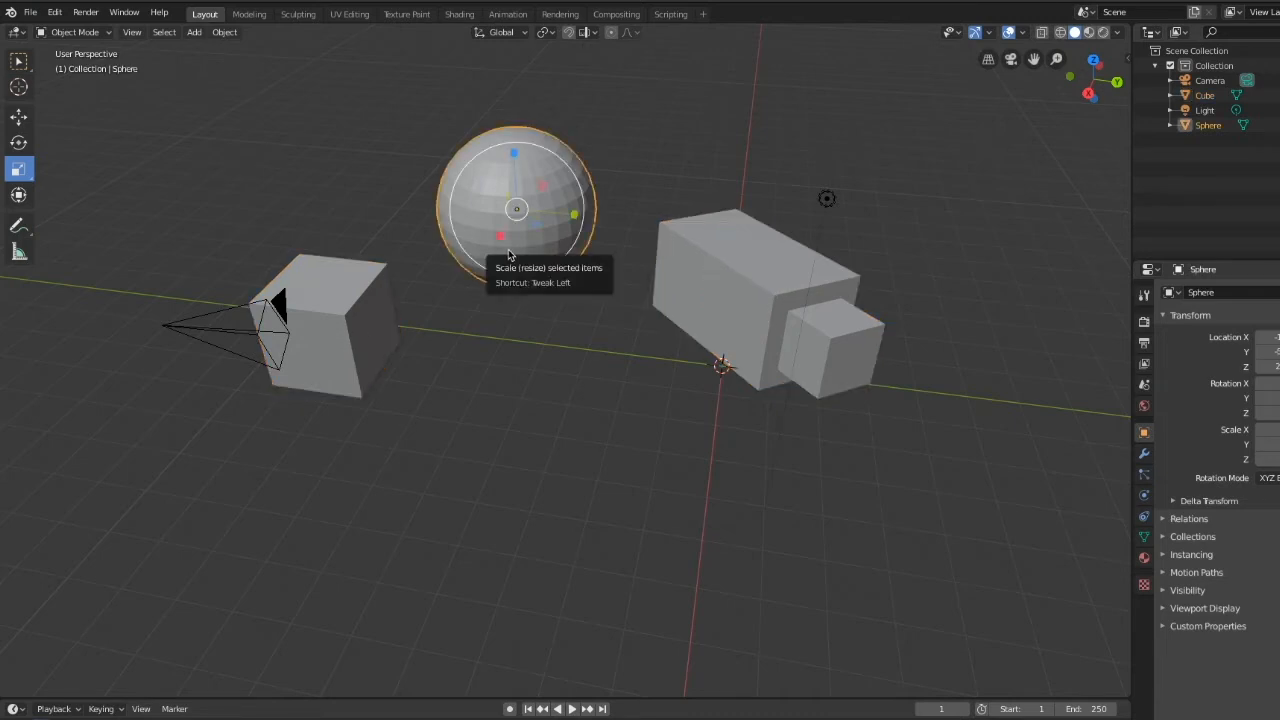
click(671, 272)
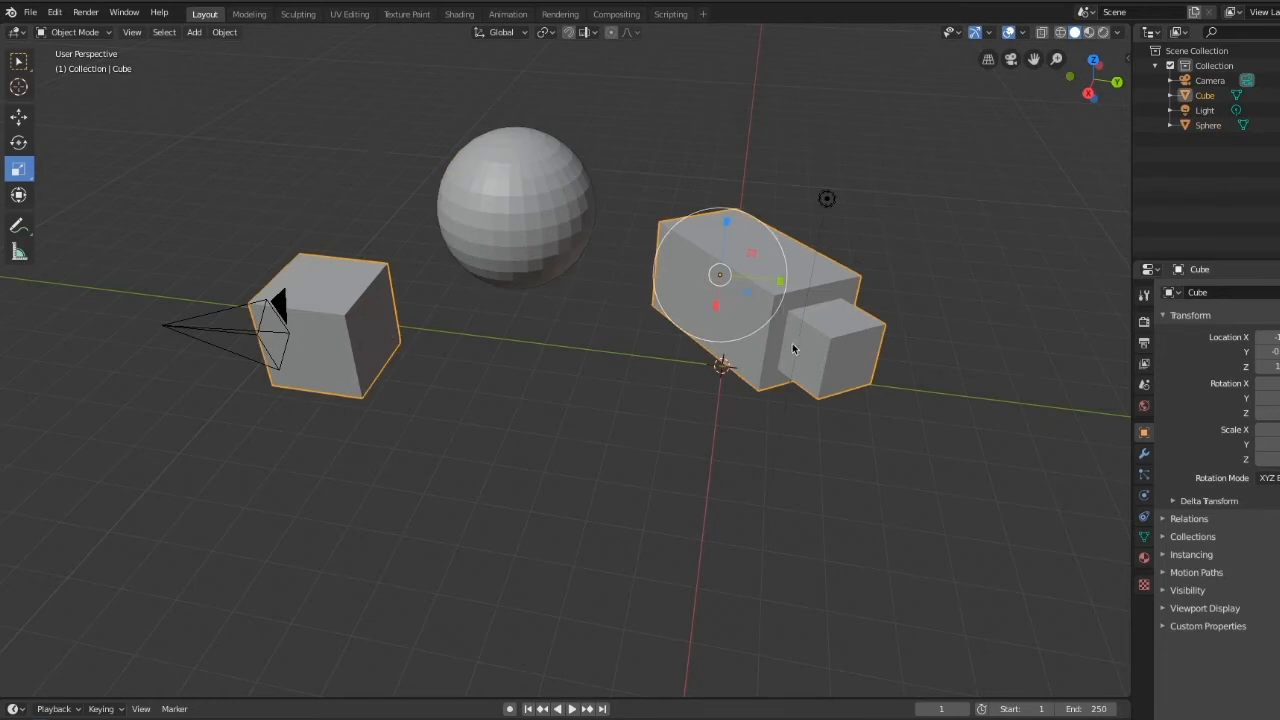
key(s)
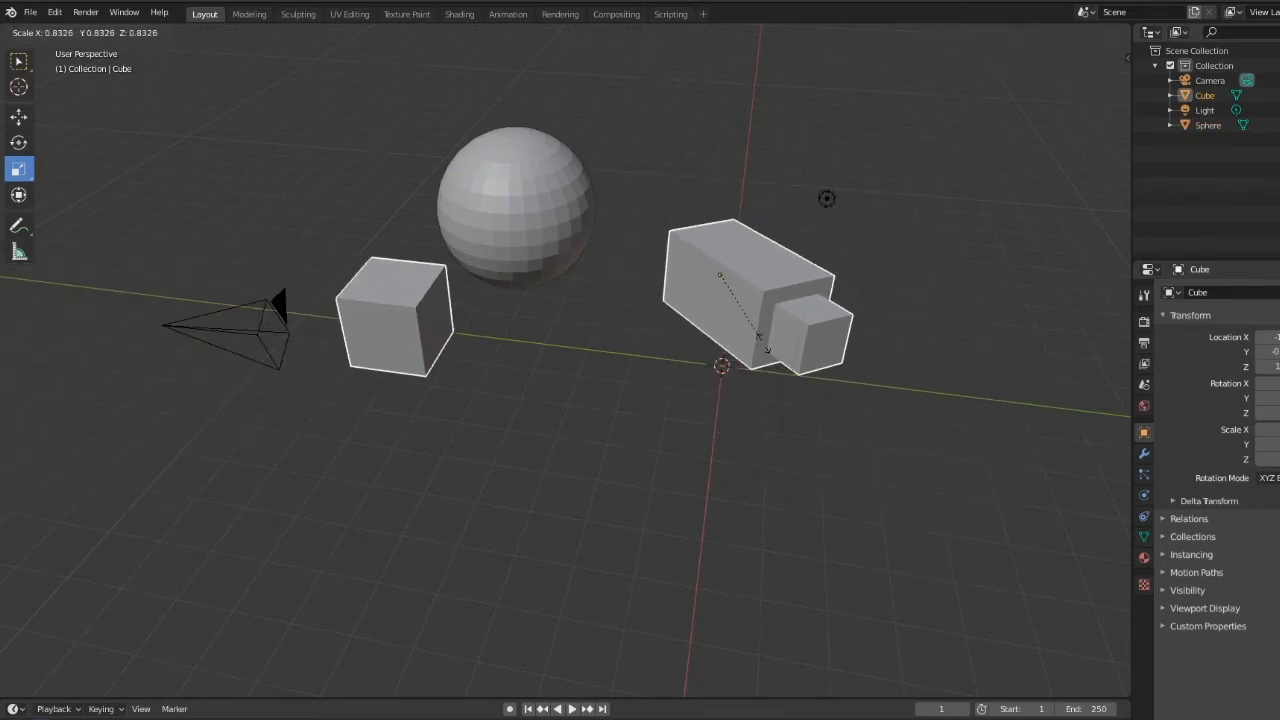
click(789, 354)
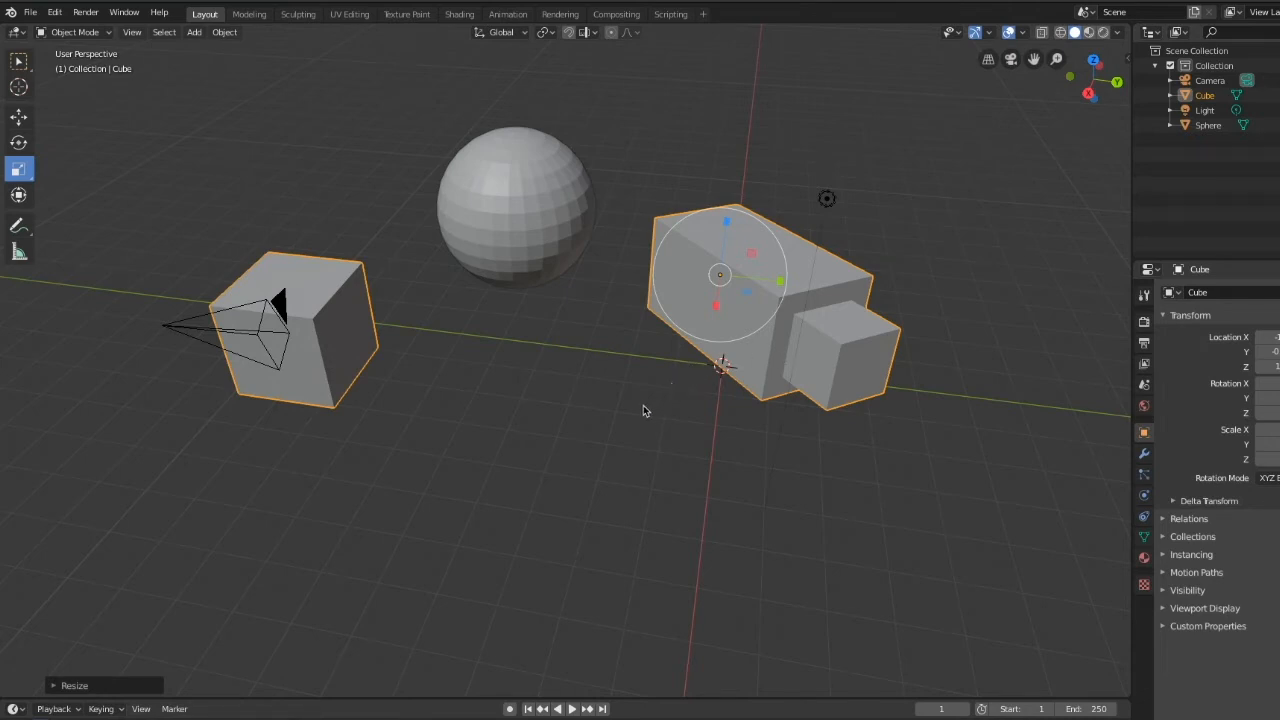
Delete the light and the camera from the scene.
click(829, 200)
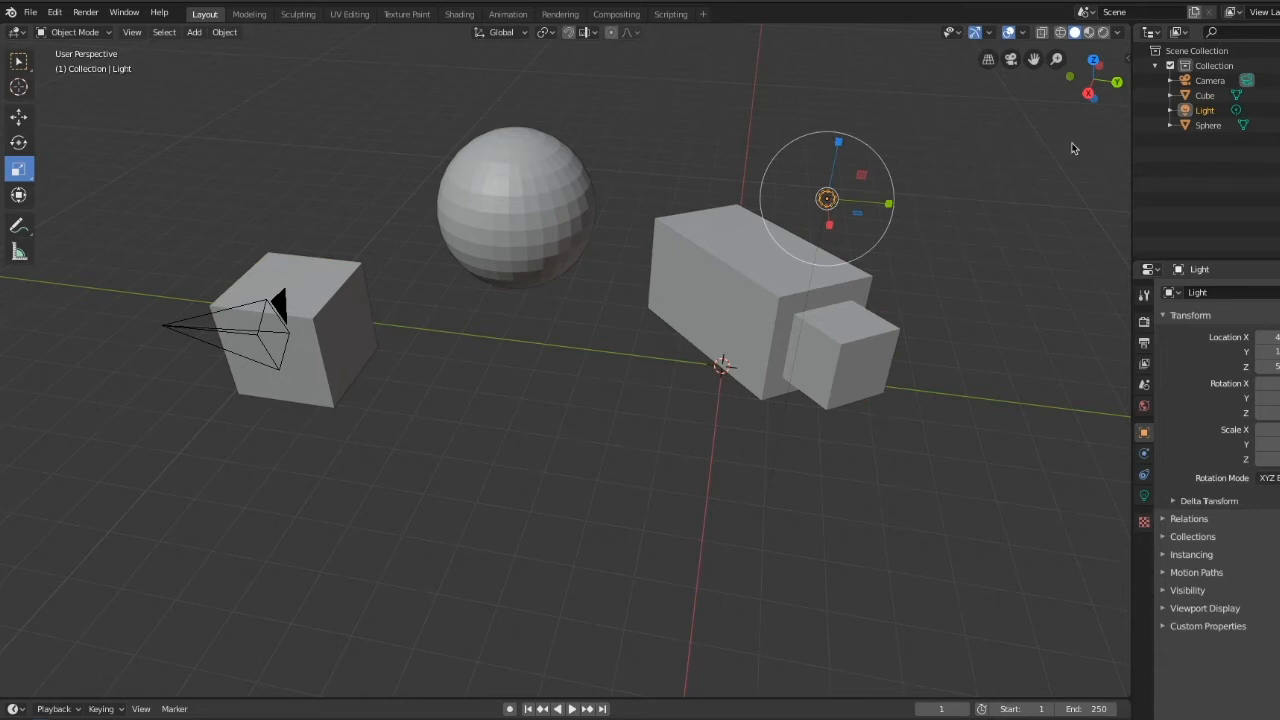
right_click(832, 203)
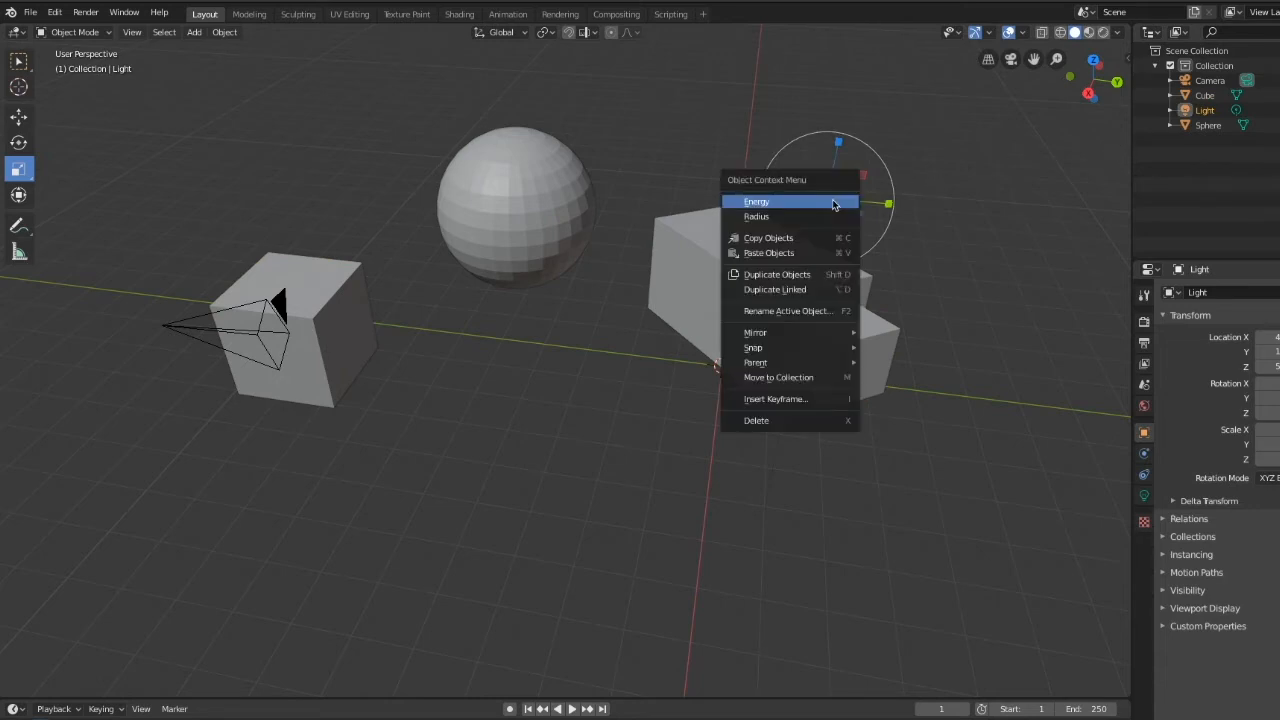
click(826, 420)
click(281, 308)
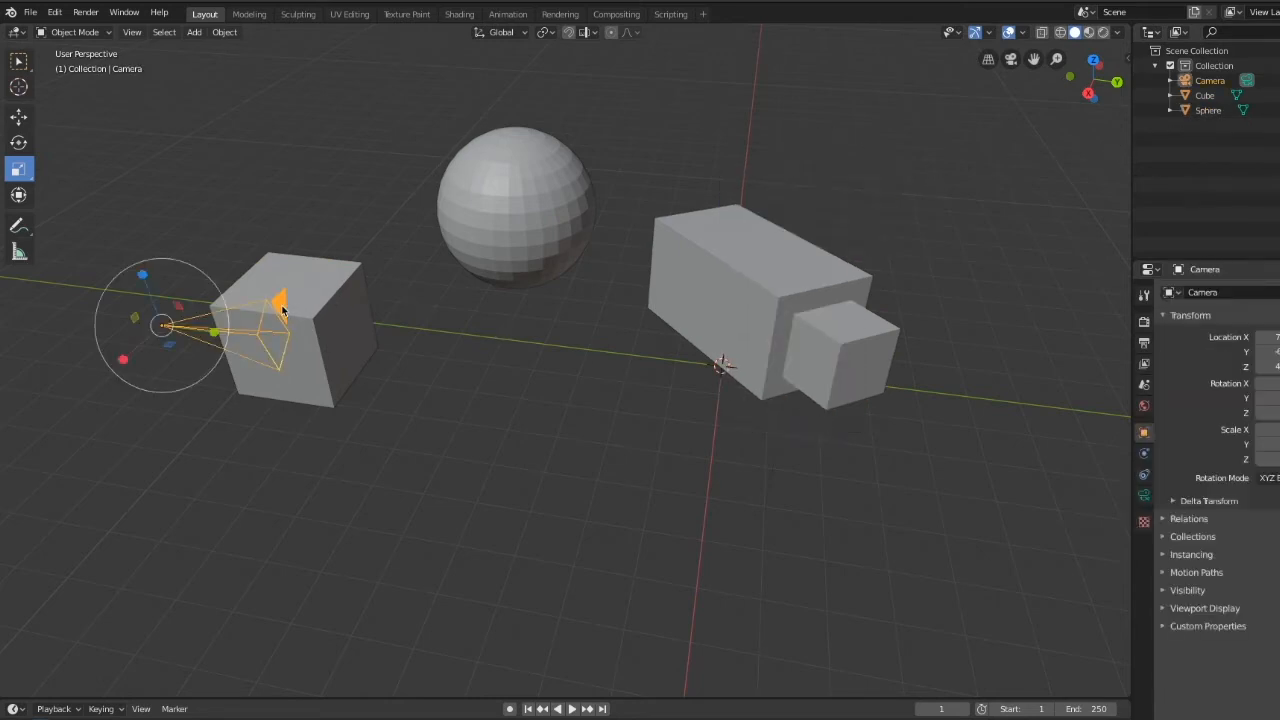
right_click(283, 308)
key(Return)
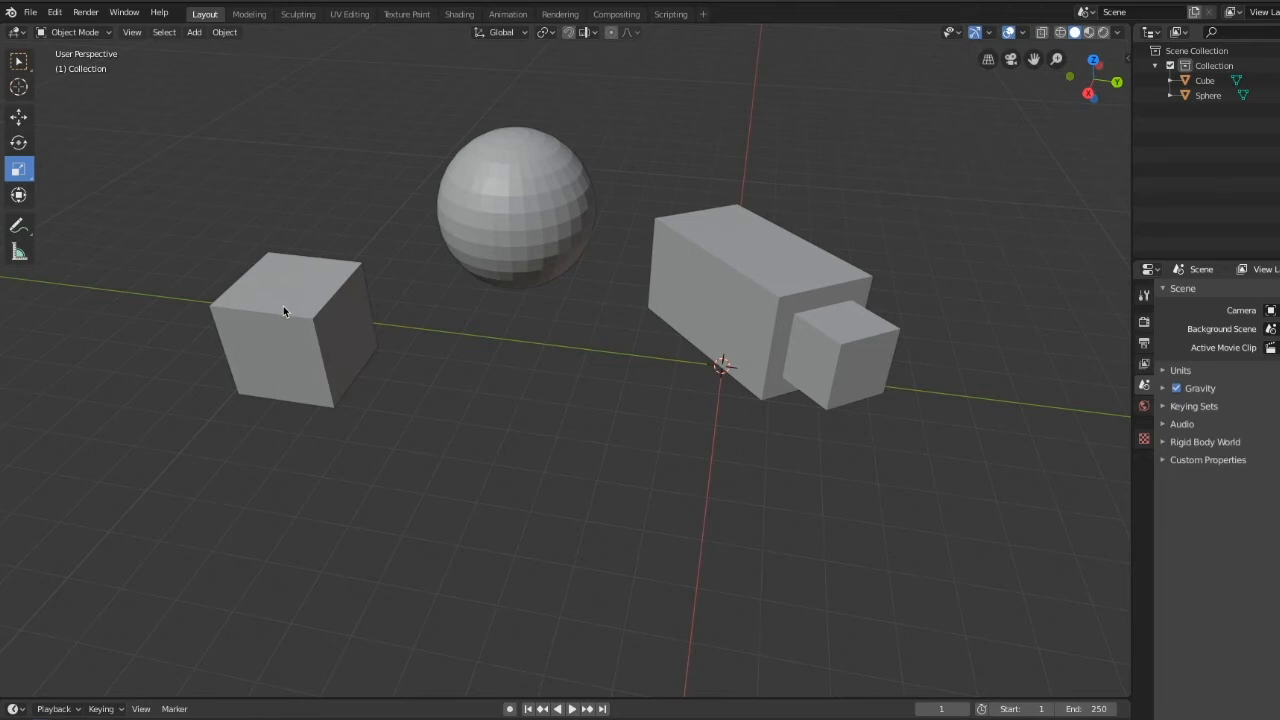
Select the two-part cube object, enter Edit Mode and clear the mesh selection.
click(688, 270)
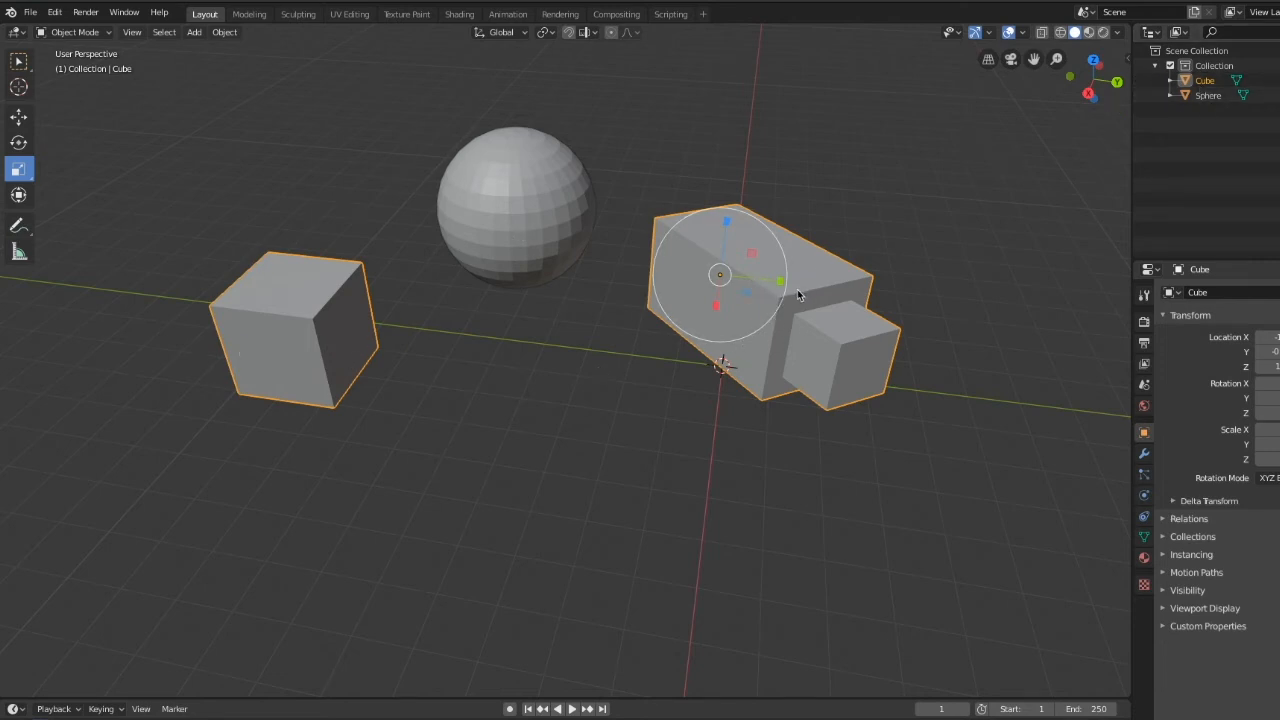
click(74, 36)
click(80, 62)
click(442, 361)
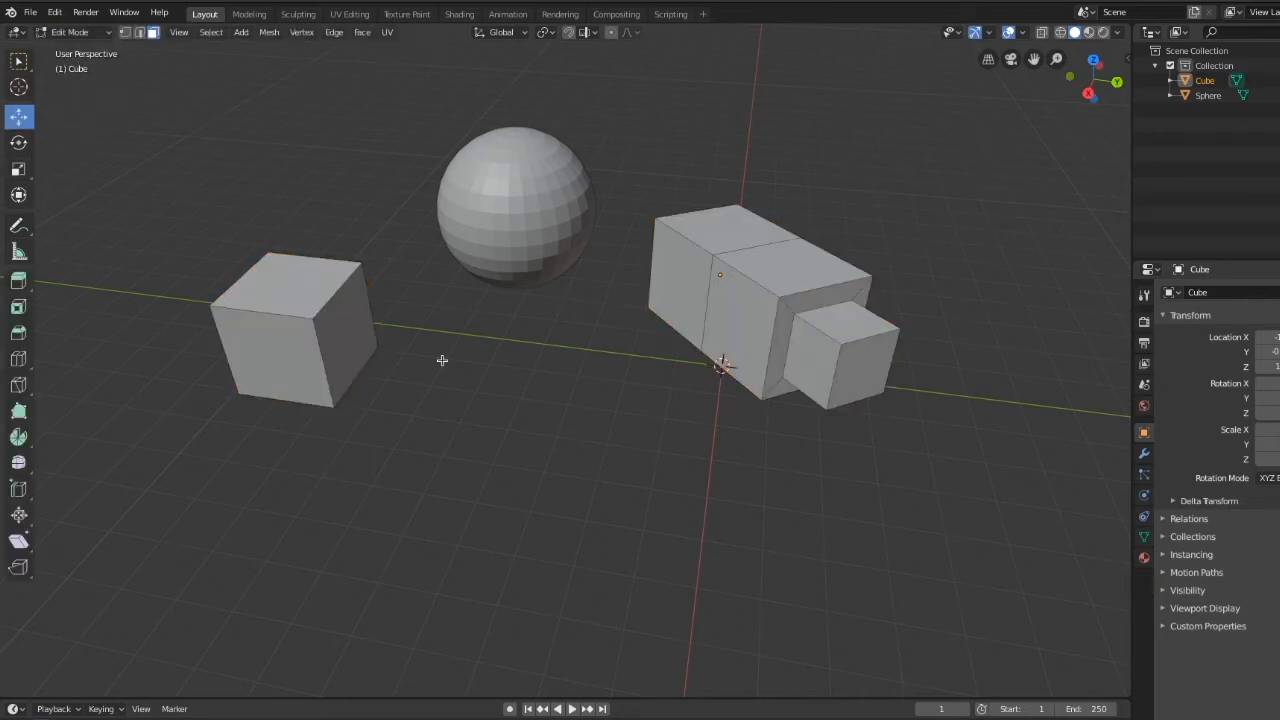
Switch to edge selection, pick a vertical edge of the separate cube and add several vertical edge loops around its sides.
click(19, 366)
middle_drag(300, 401, 328, 404)
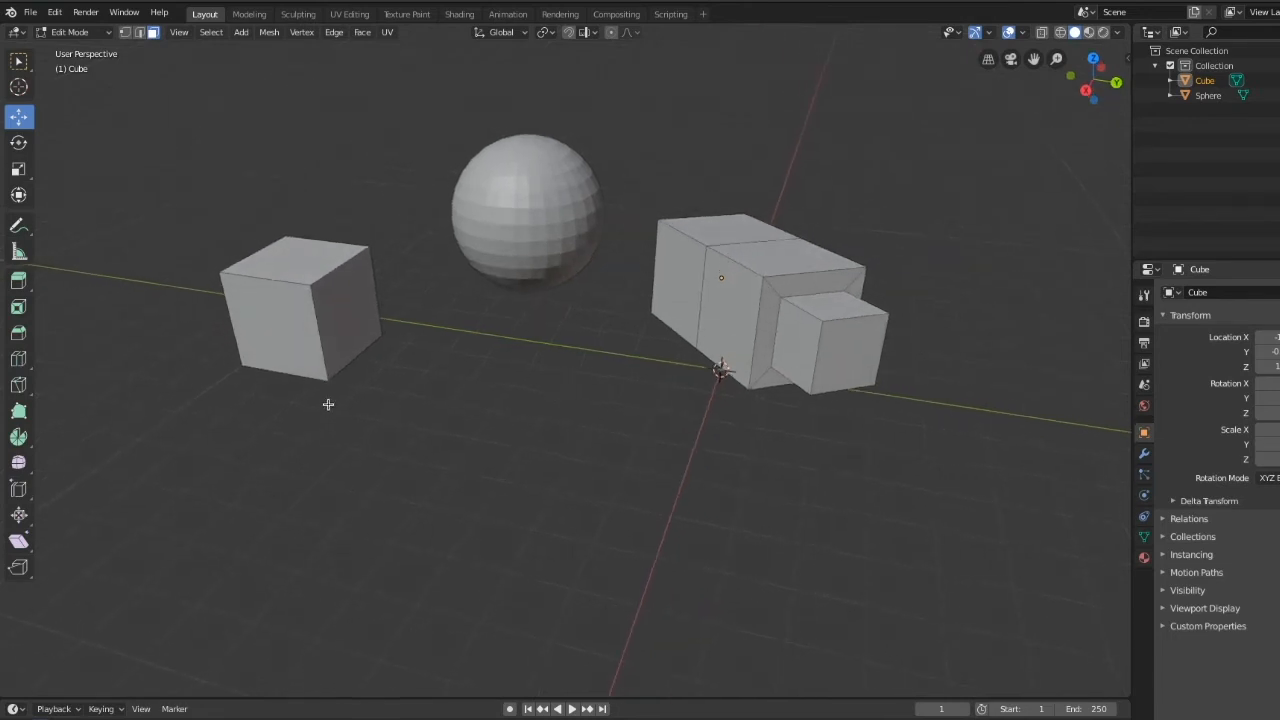
click(139, 32)
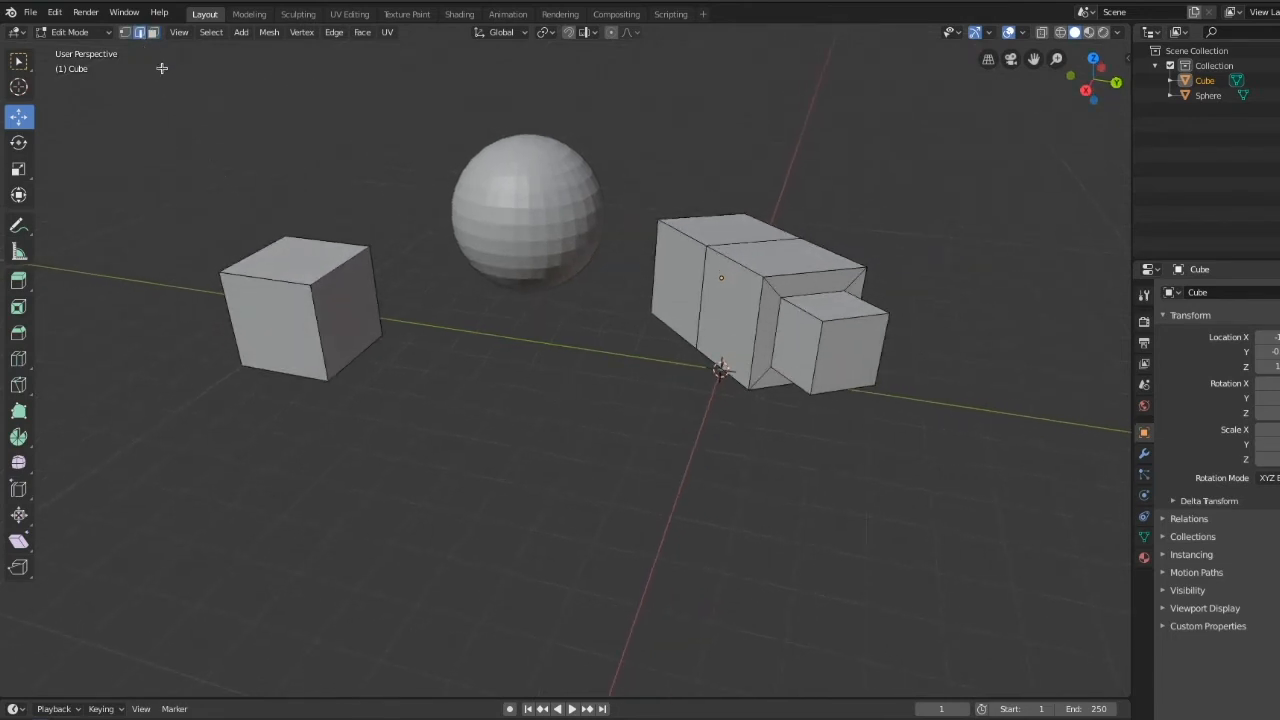
click(316, 312)
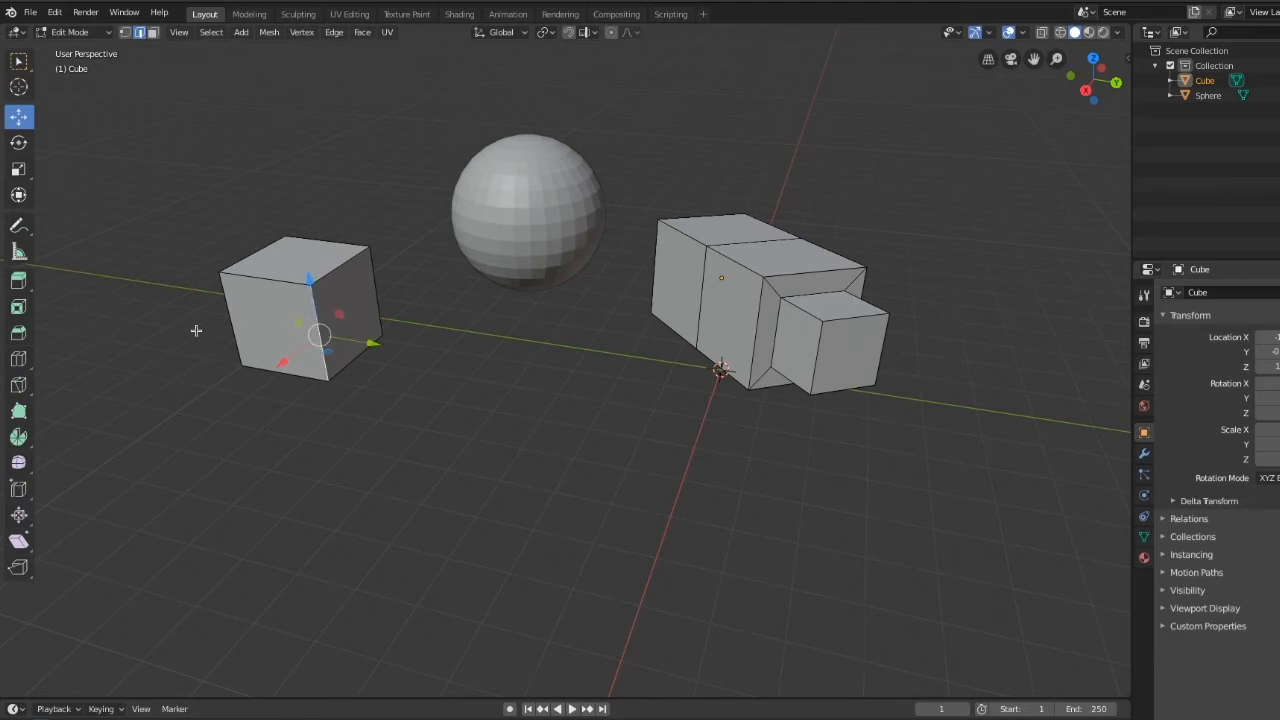
mouse_move(27, 372)
mouse_down()
mouse_move(45, 363)
mouse_move(60, 394)
mouse_move(50, 363)
mouse_up()
drag(318, 340, 365, 323)
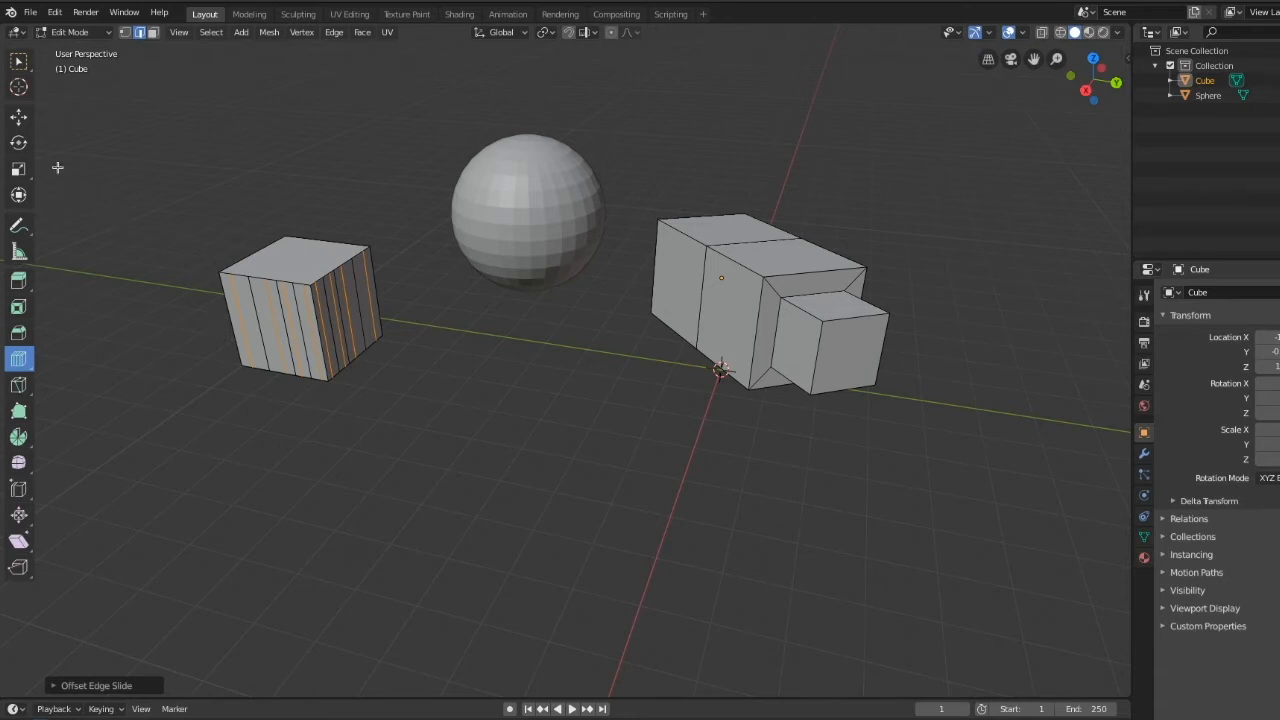
Clear the selection, switch to face selection and move one narrow vertical face of the separate cube outward along X.
click(18, 116)
click(156, 204)
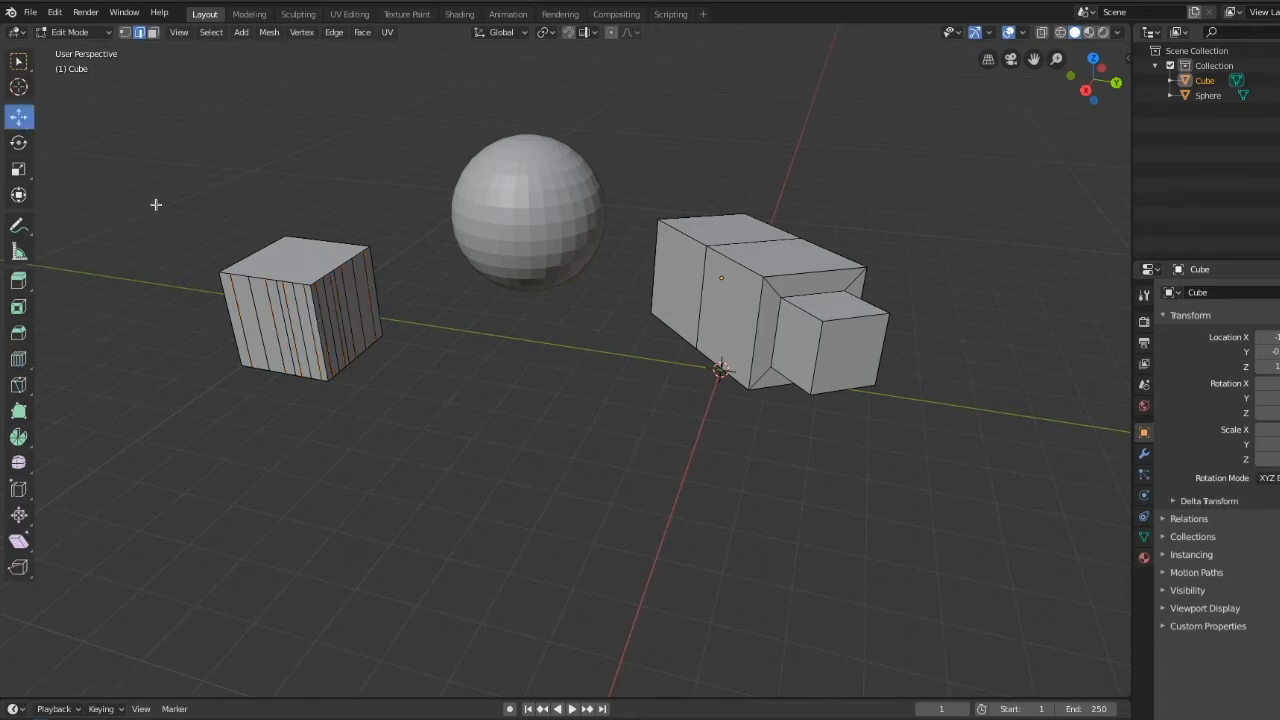
click(153, 33)
click(268, 323)
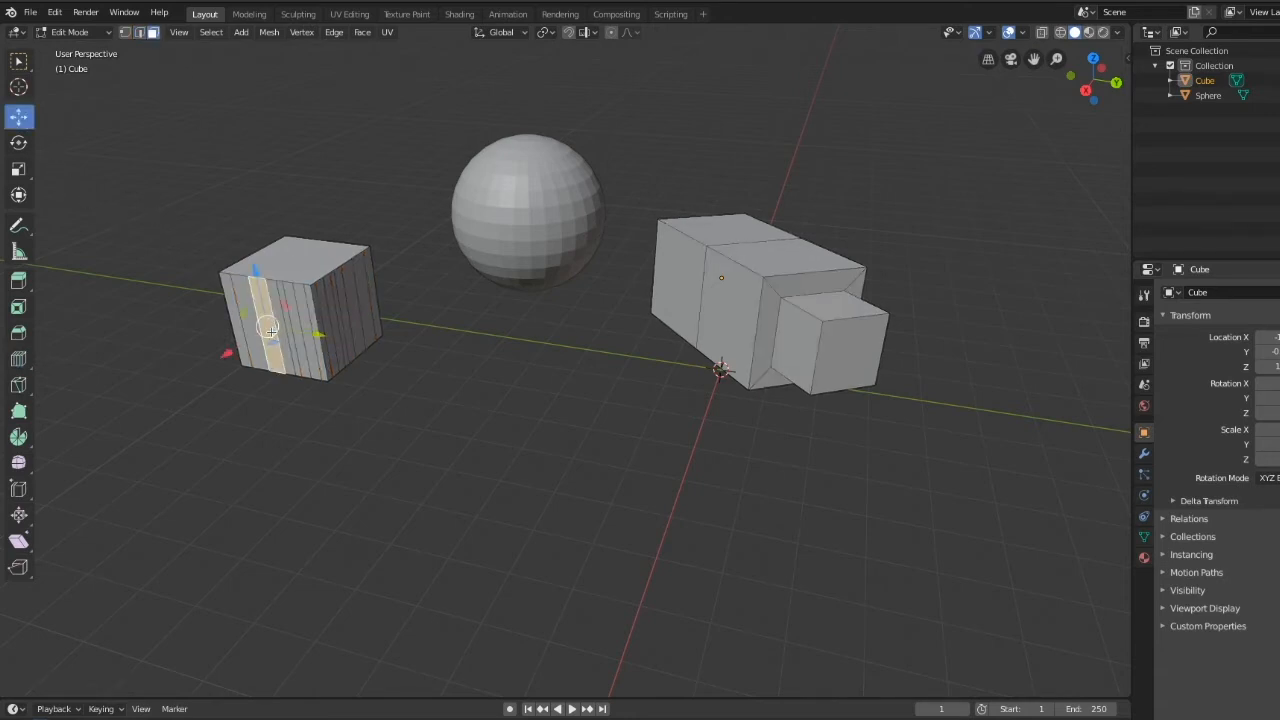
drag(270, 330, 258, 397)
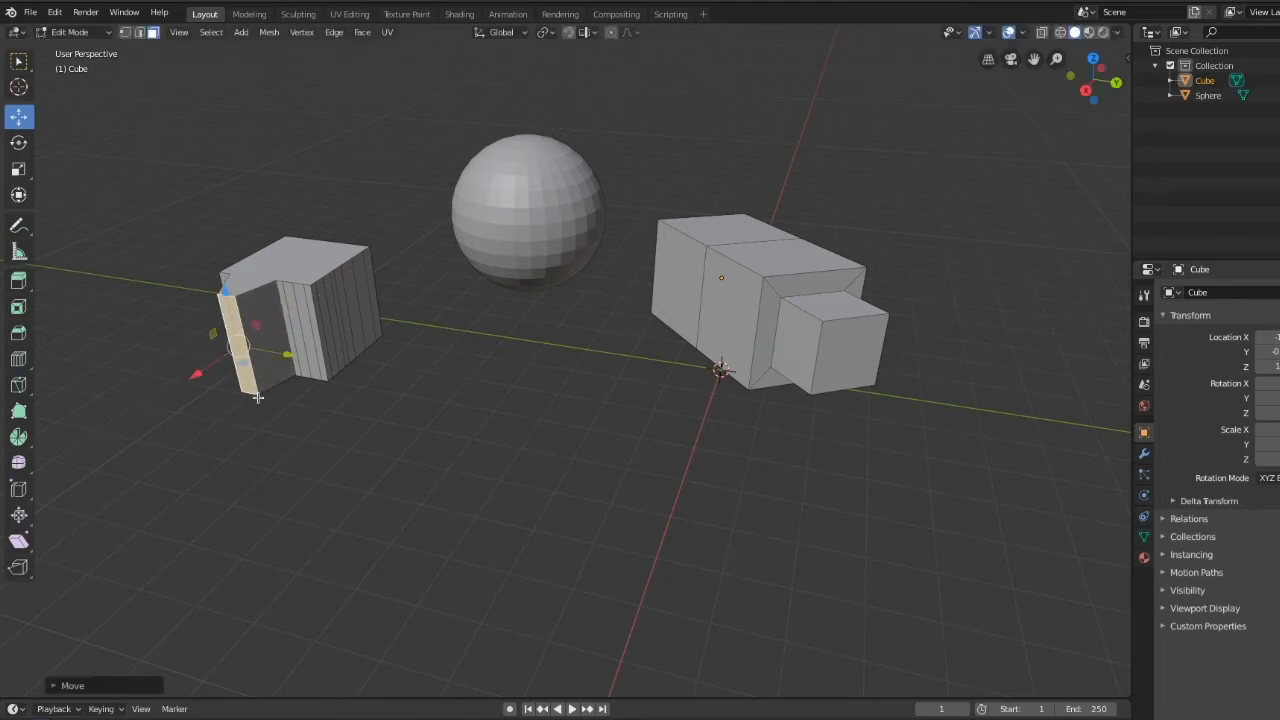
middle_drag(258, 397, 355, 390)
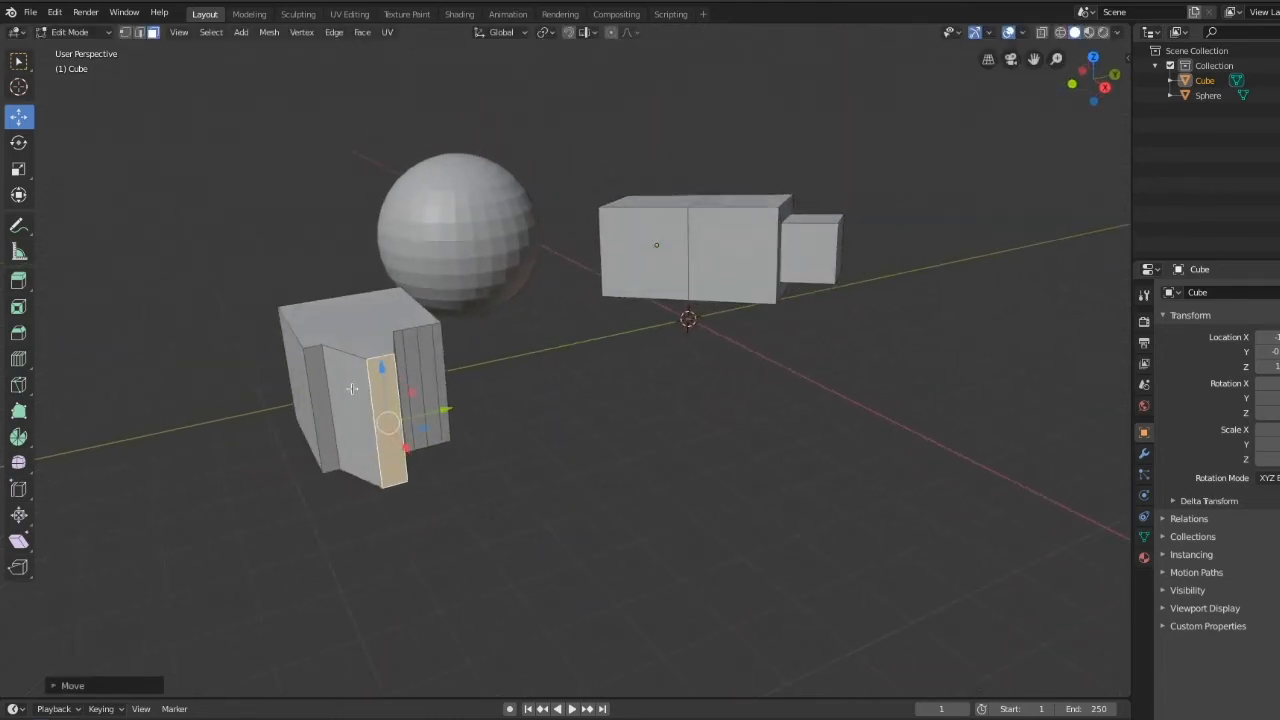
Move a second narrow vertical face on the same side of the separate cube outward about 1 m along X.
click(432, 372)
drag(450, 408, 470, 436)
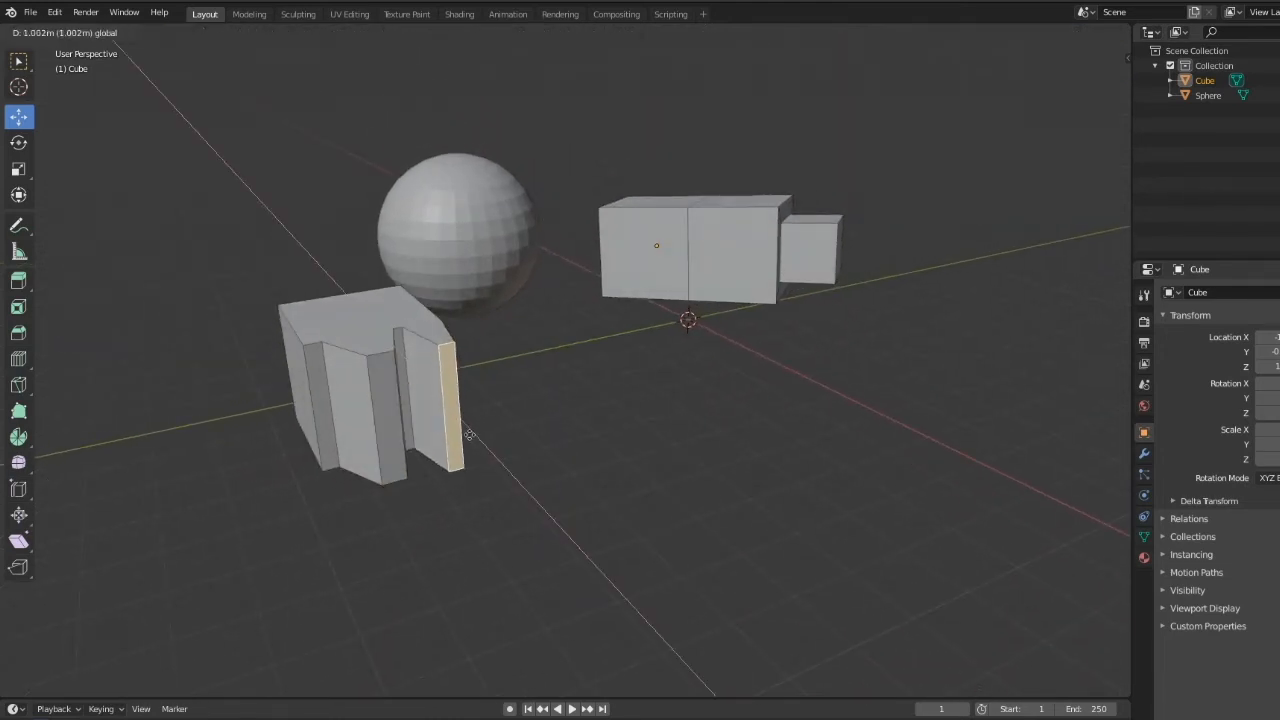
click(470, 436)
right_click(512, 455)
middle_drag(633, 406, 567, 429)
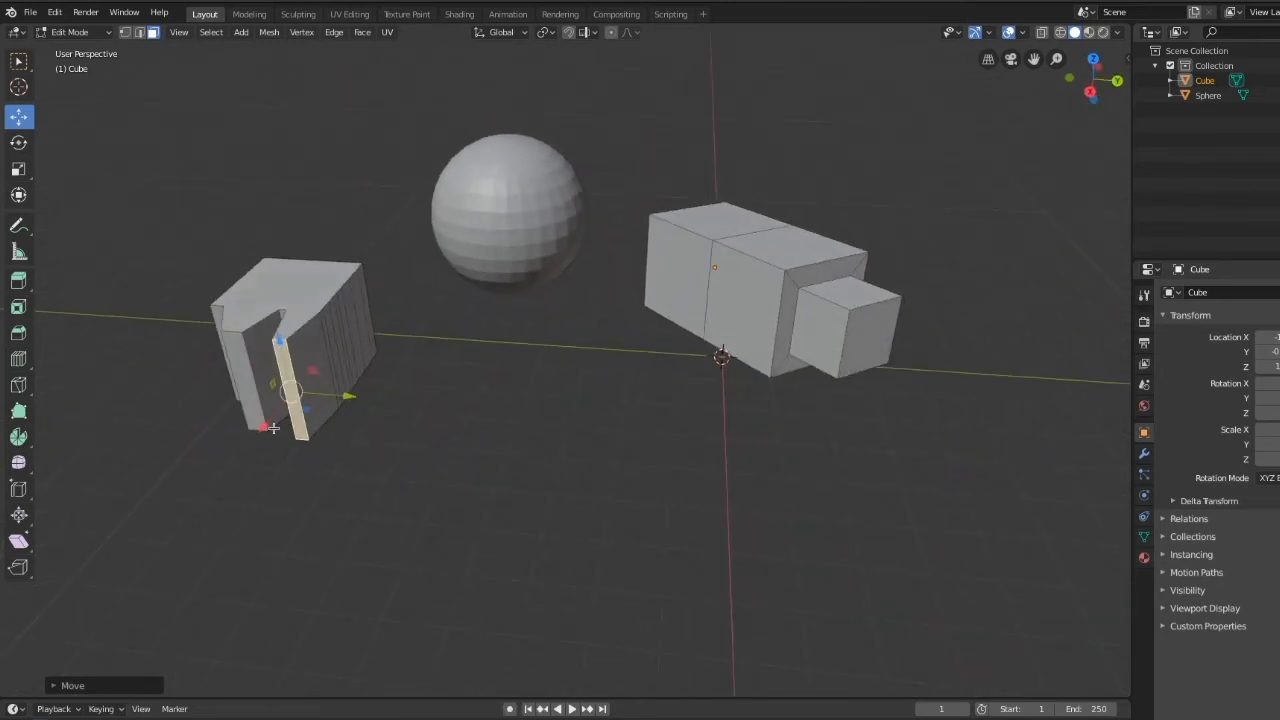
Return to Object Mode, add a new cube and move it about 4.2 m toward the notched cube.
click(104, 33)
click(104, 52)
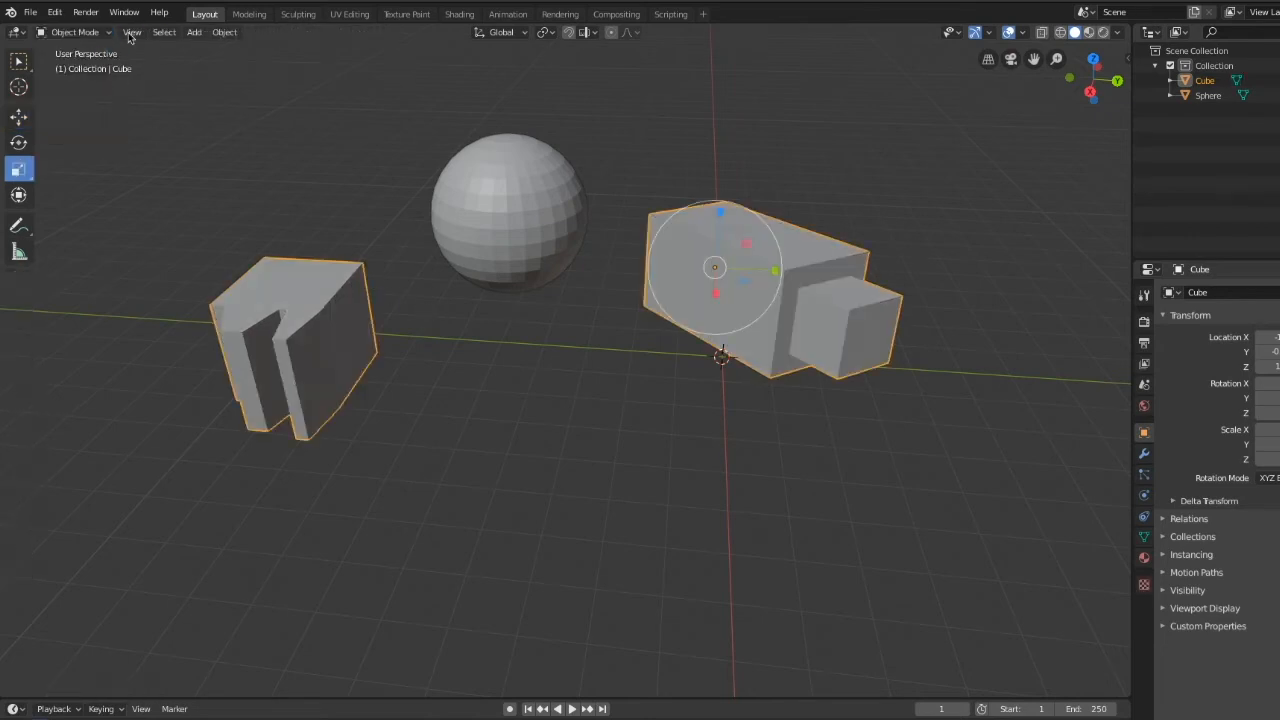
click(194, 32)
mouse_move(204, 50)
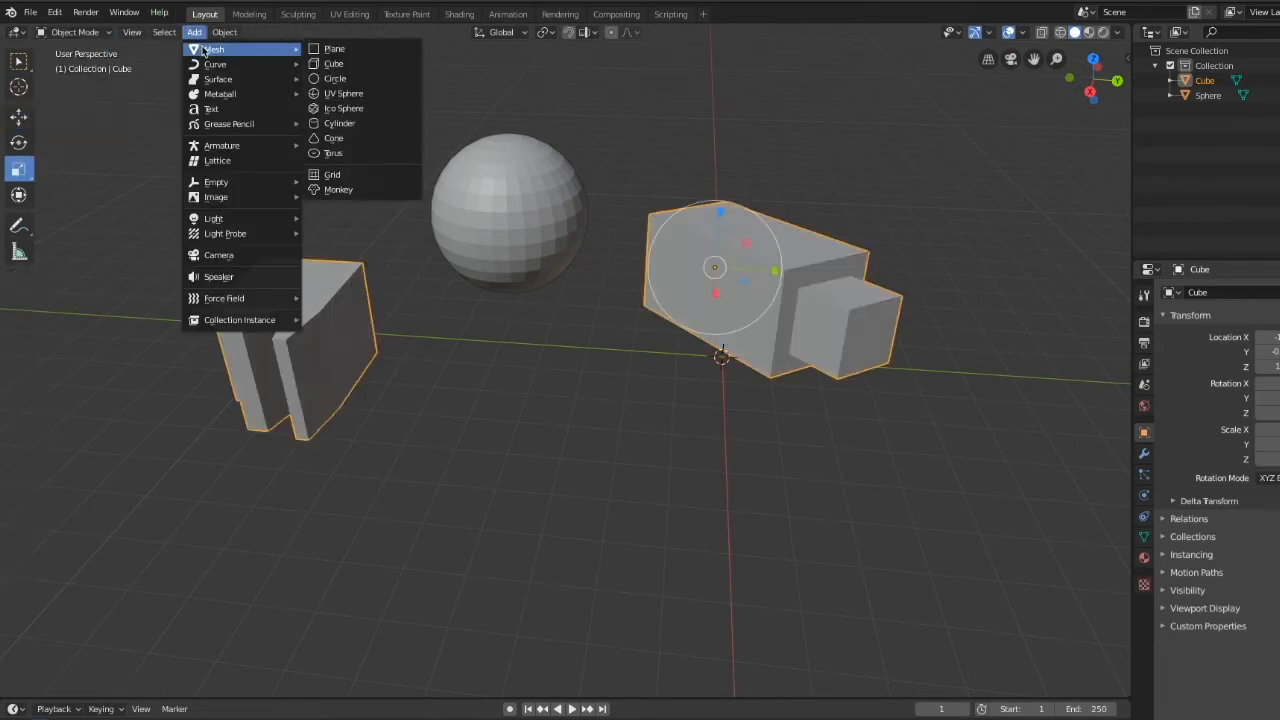
click(333, 63)
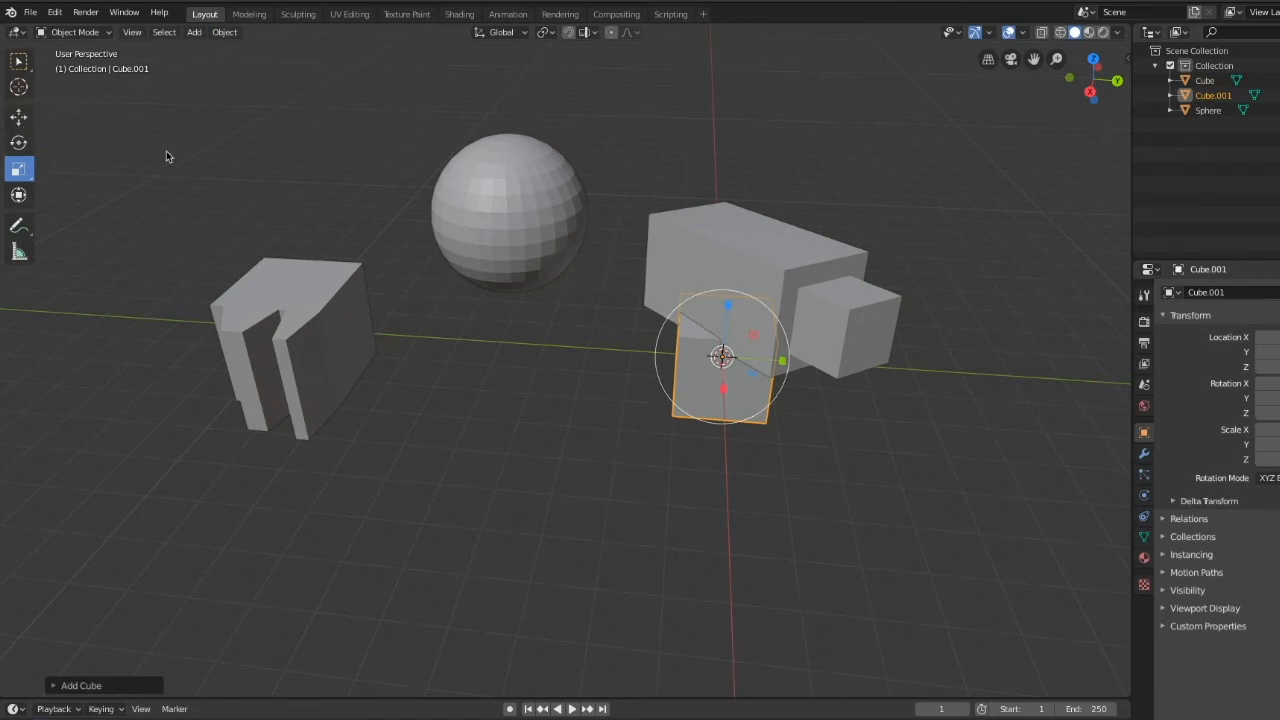
key(g)
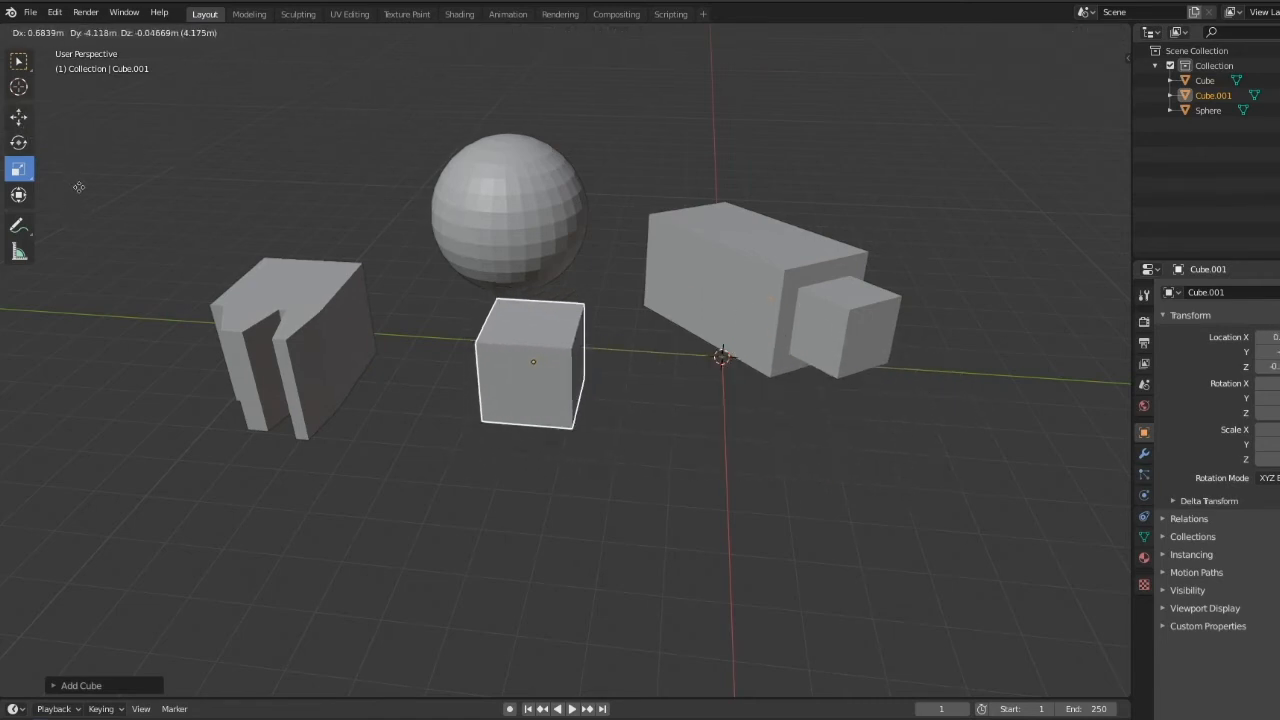
click(79, 186)
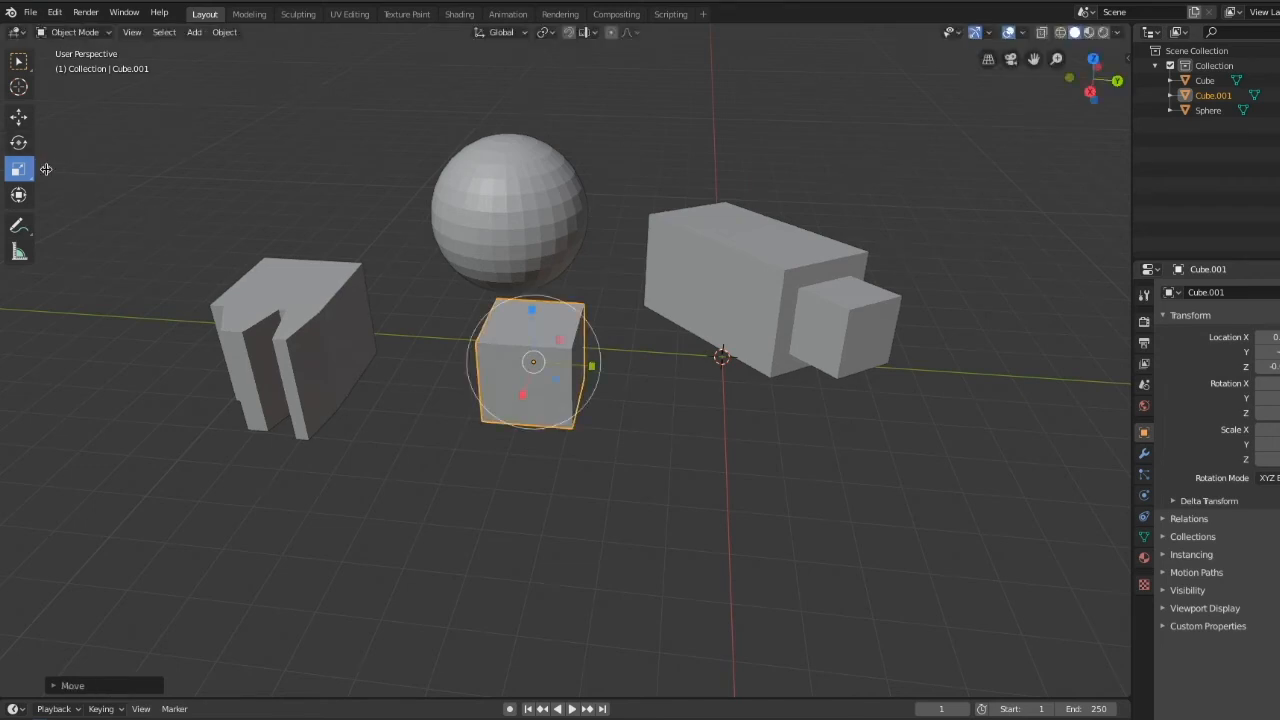
Scale the new cube up uniformly by about 1.56 and move it away from the other objects.
key(s)
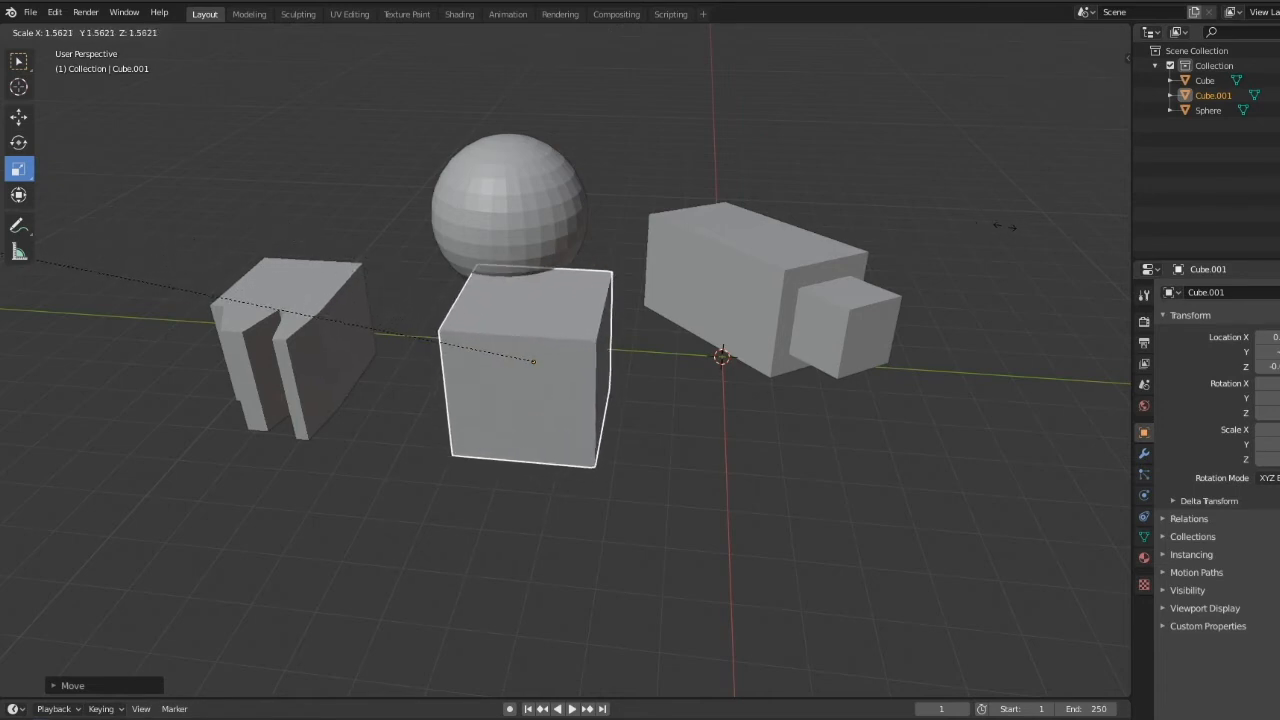
click(1005, 228)
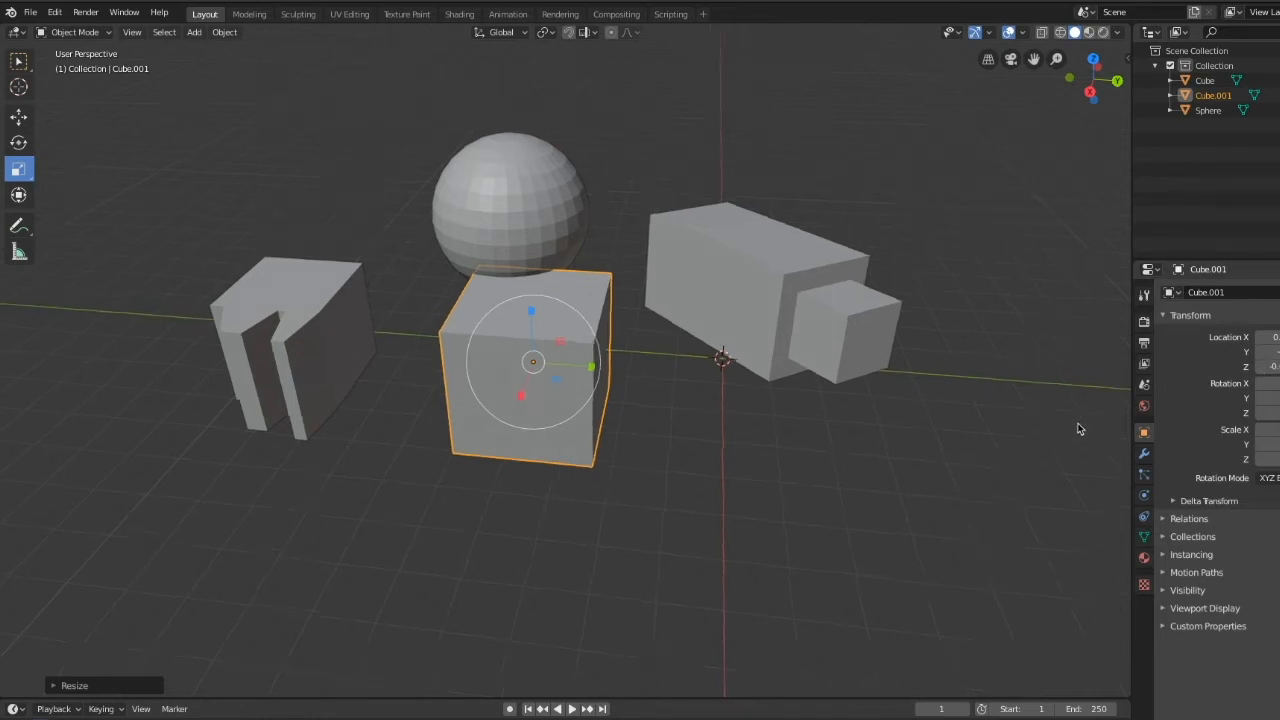
middle_drag(880, 340, 929, 422)
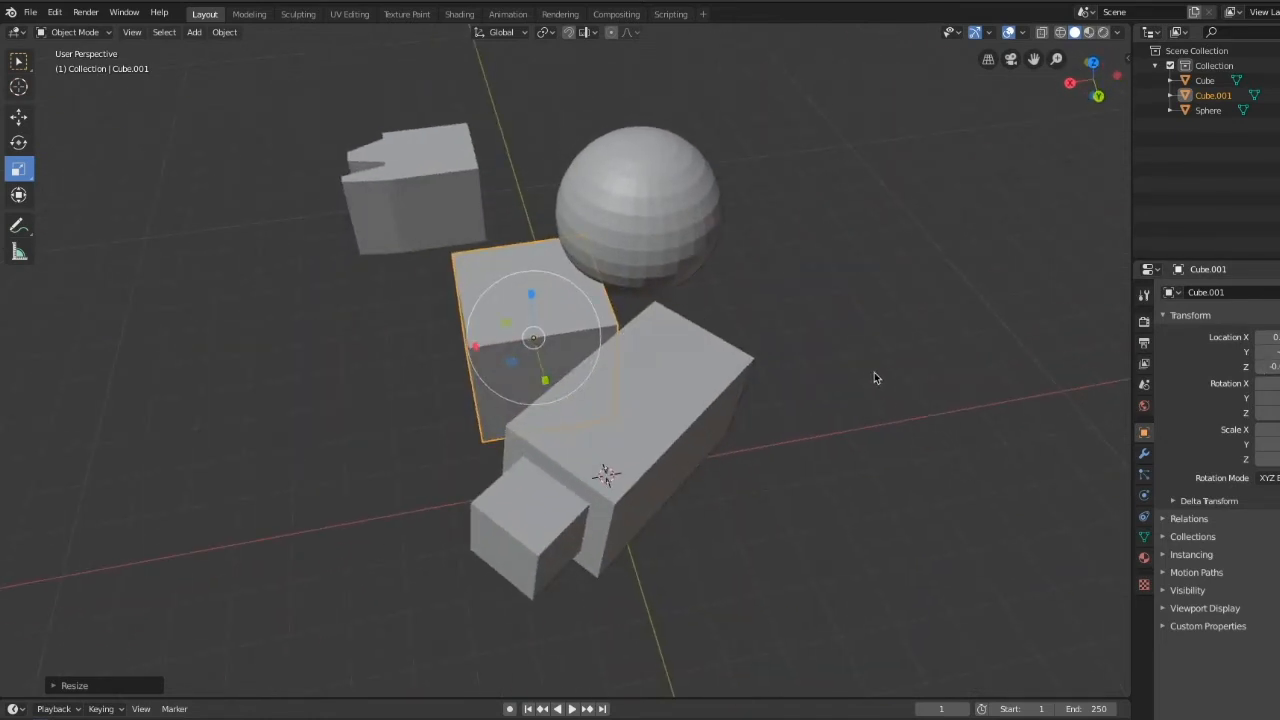
key(g)
click(651, 380)
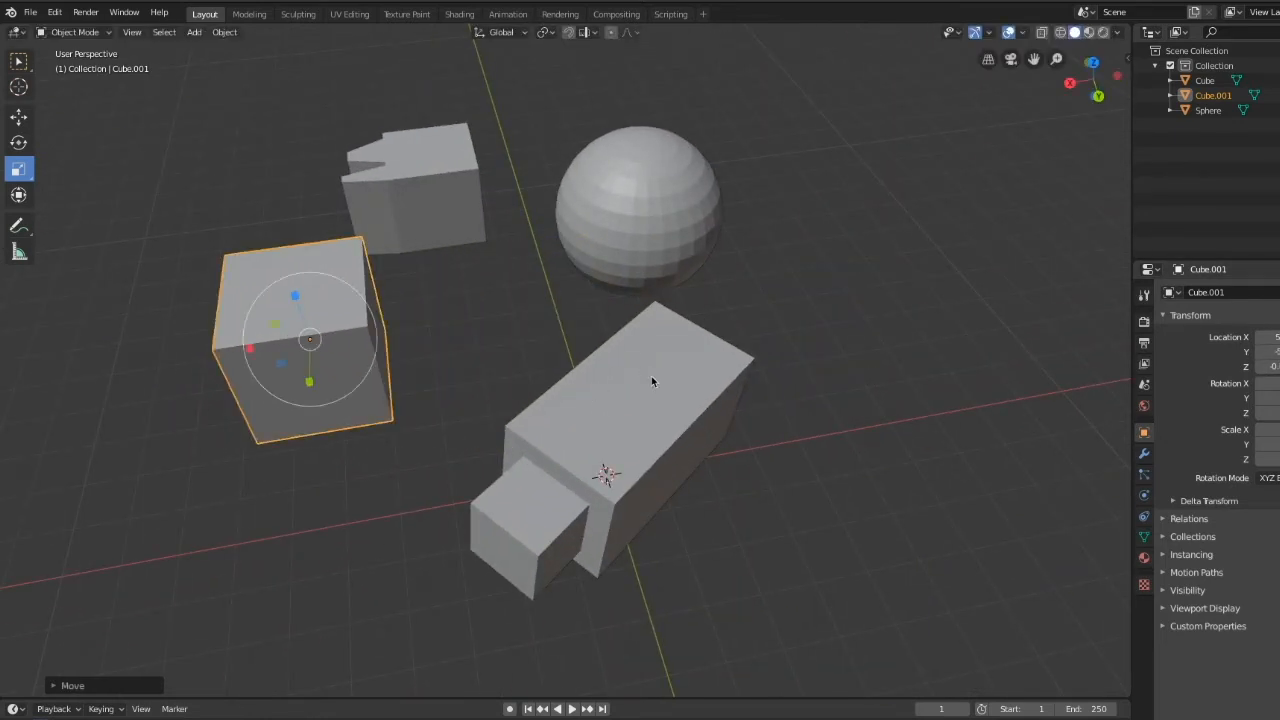
Switch to the Move tool, enter Edit Mode on the new cube and clear its mesh selection.
click(19, 121)
middle_drag(100, 262, 305, 270)
scroll(254, 242, down, 3)
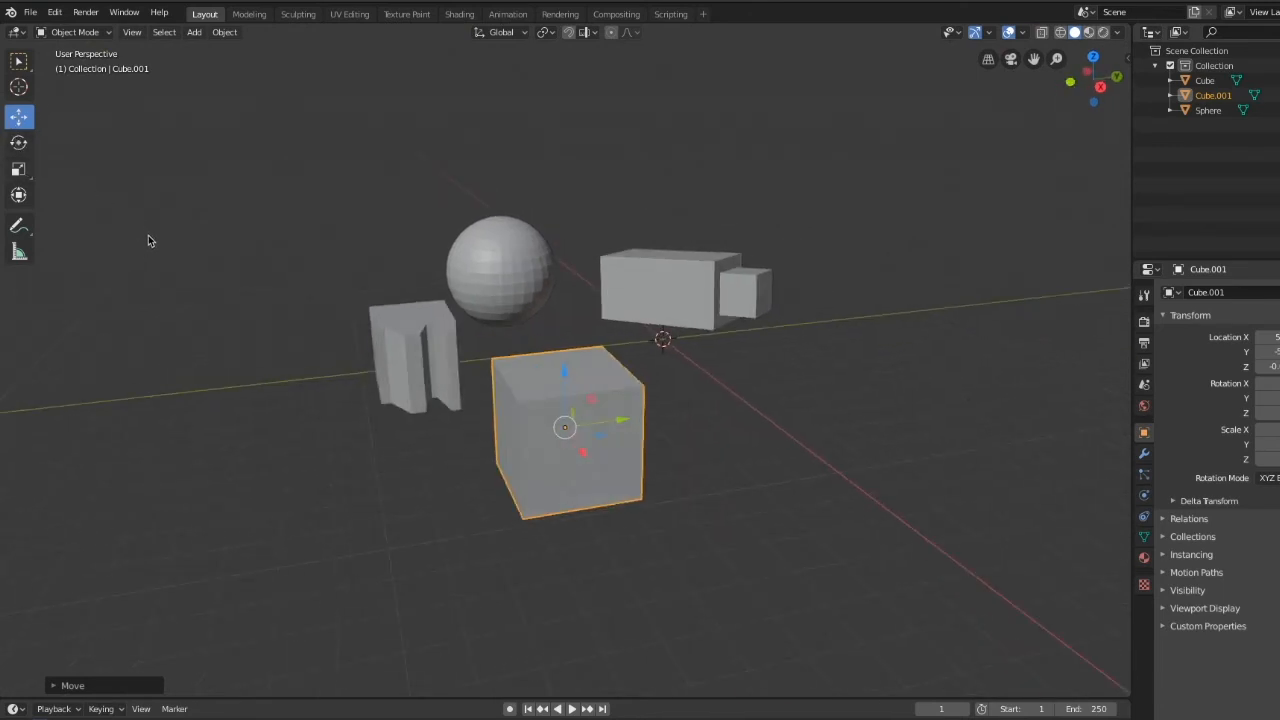
click(104, 32)
click(101, 64)
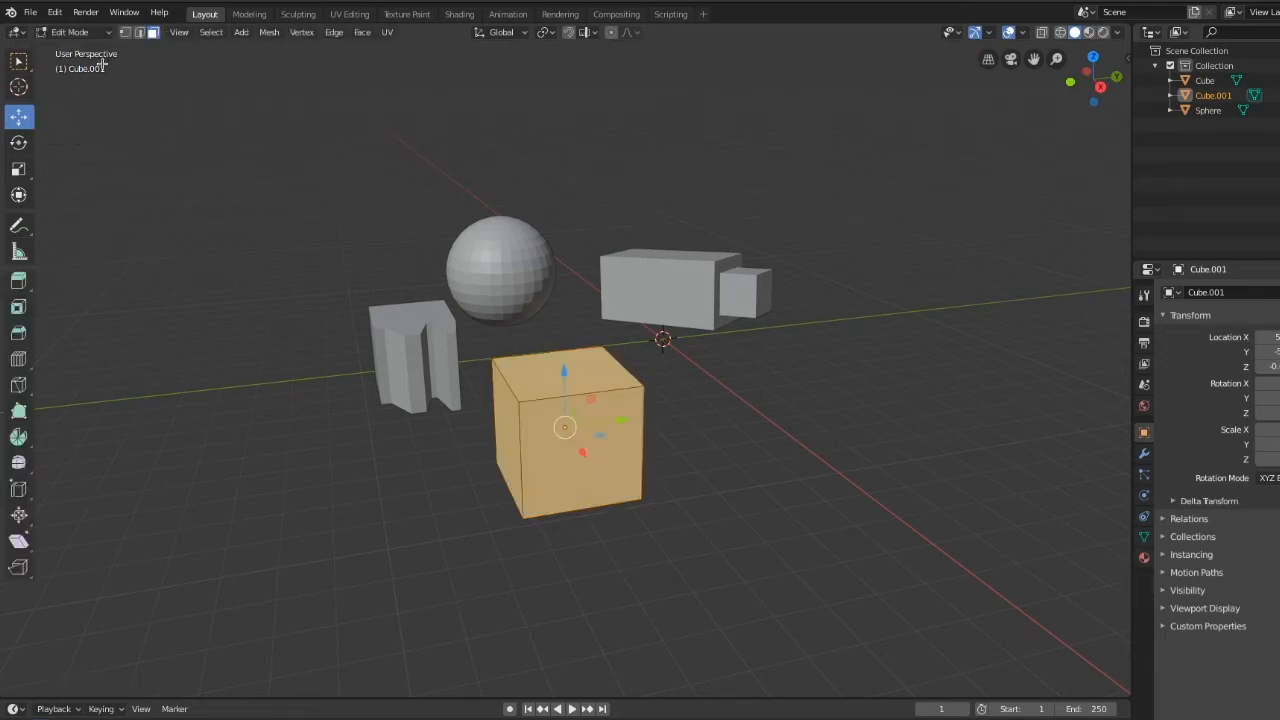
click(214, 336)
click(30, 385)
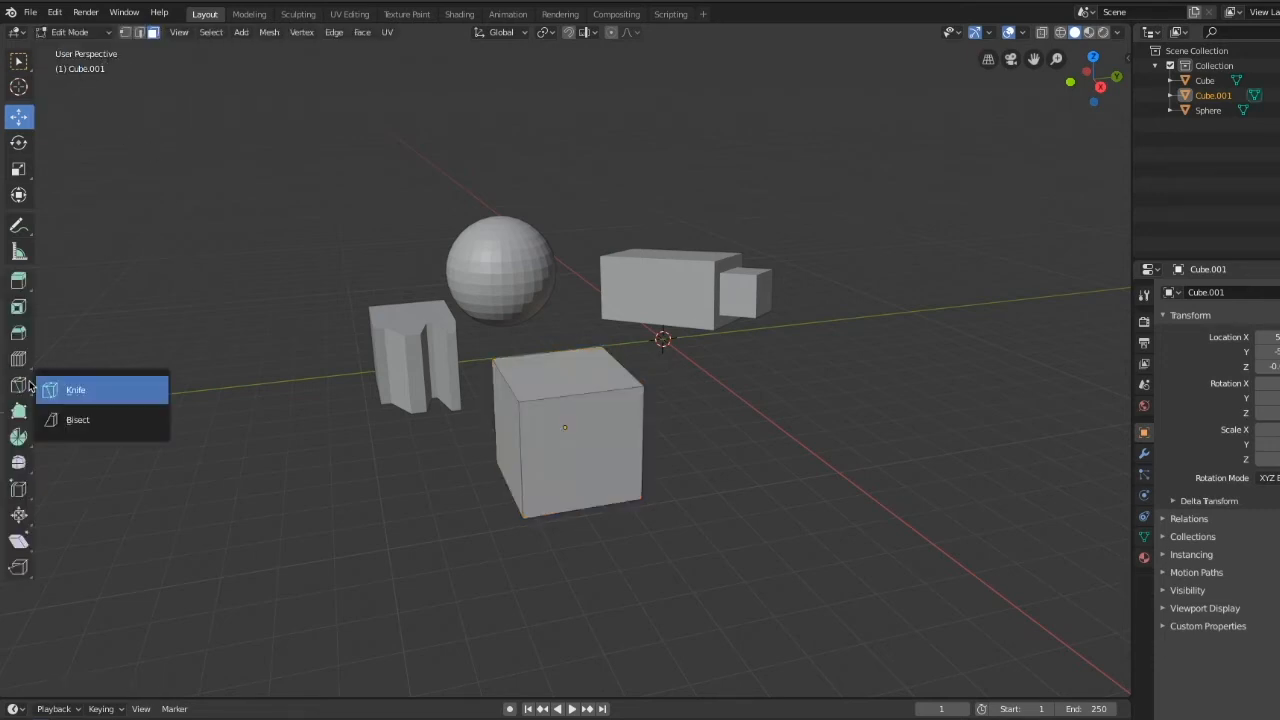
click(60, 390)
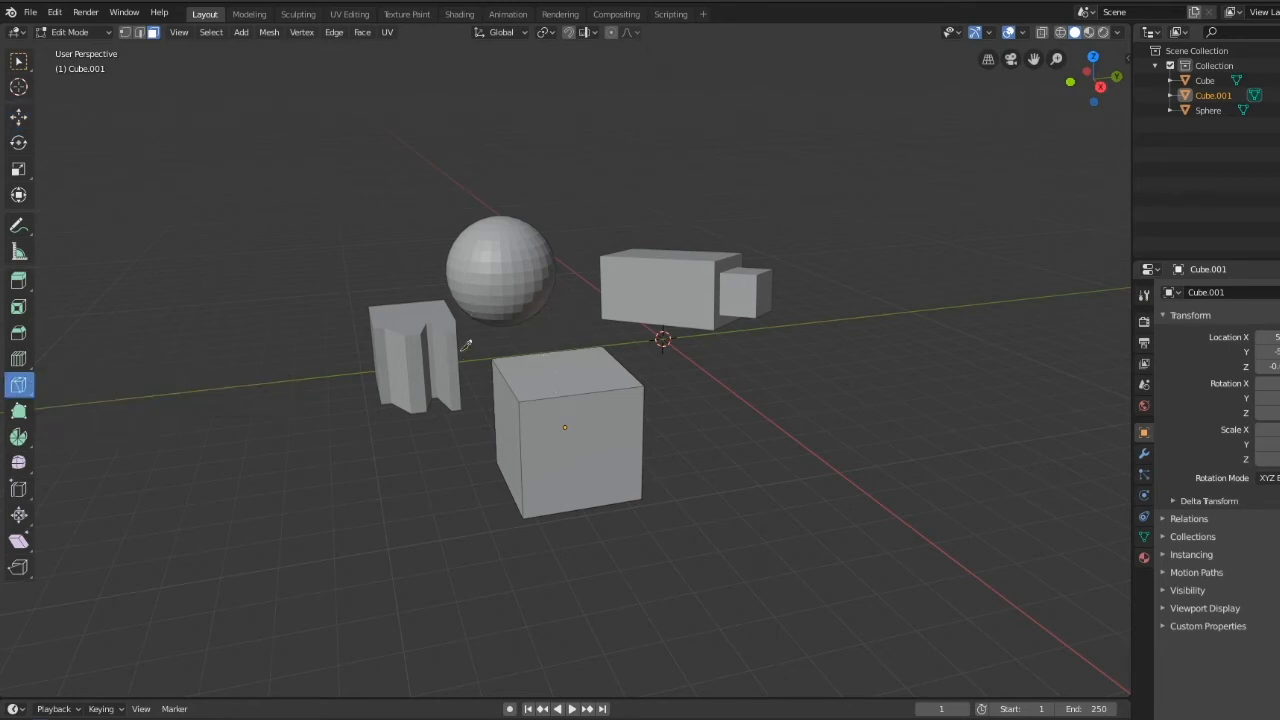
click(17, 360)
key(Escape)
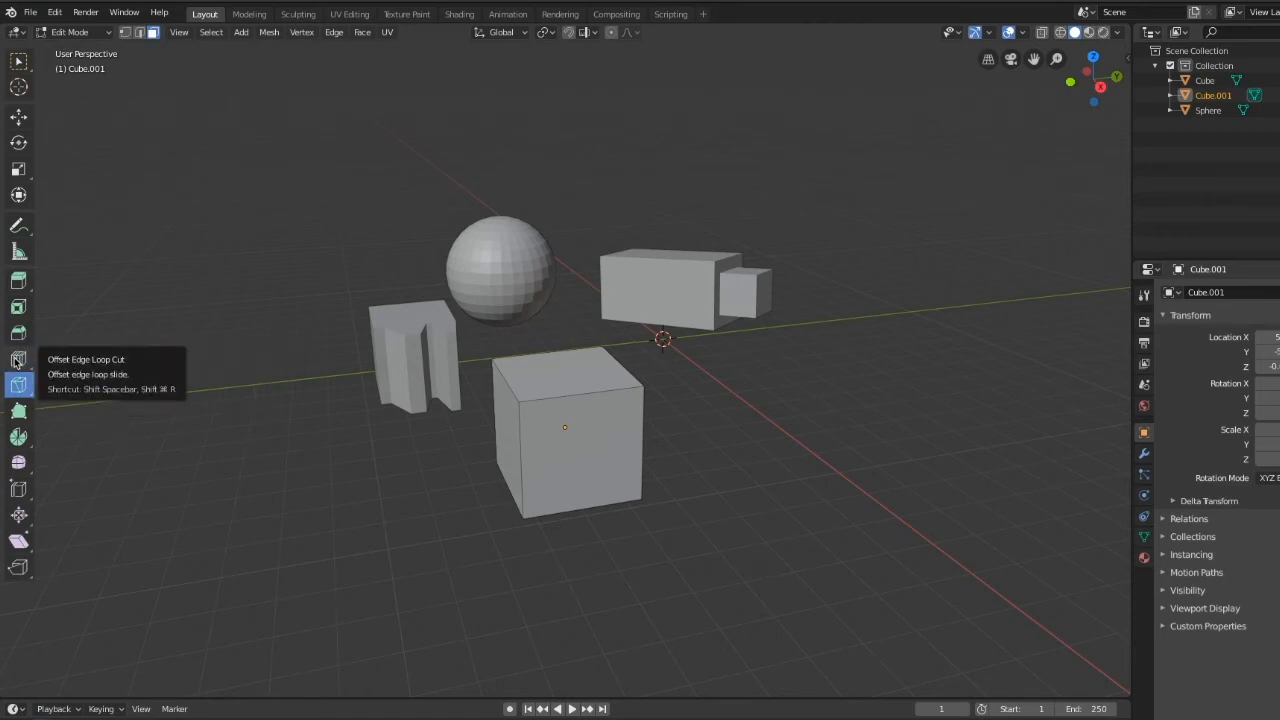
click(16, 362)
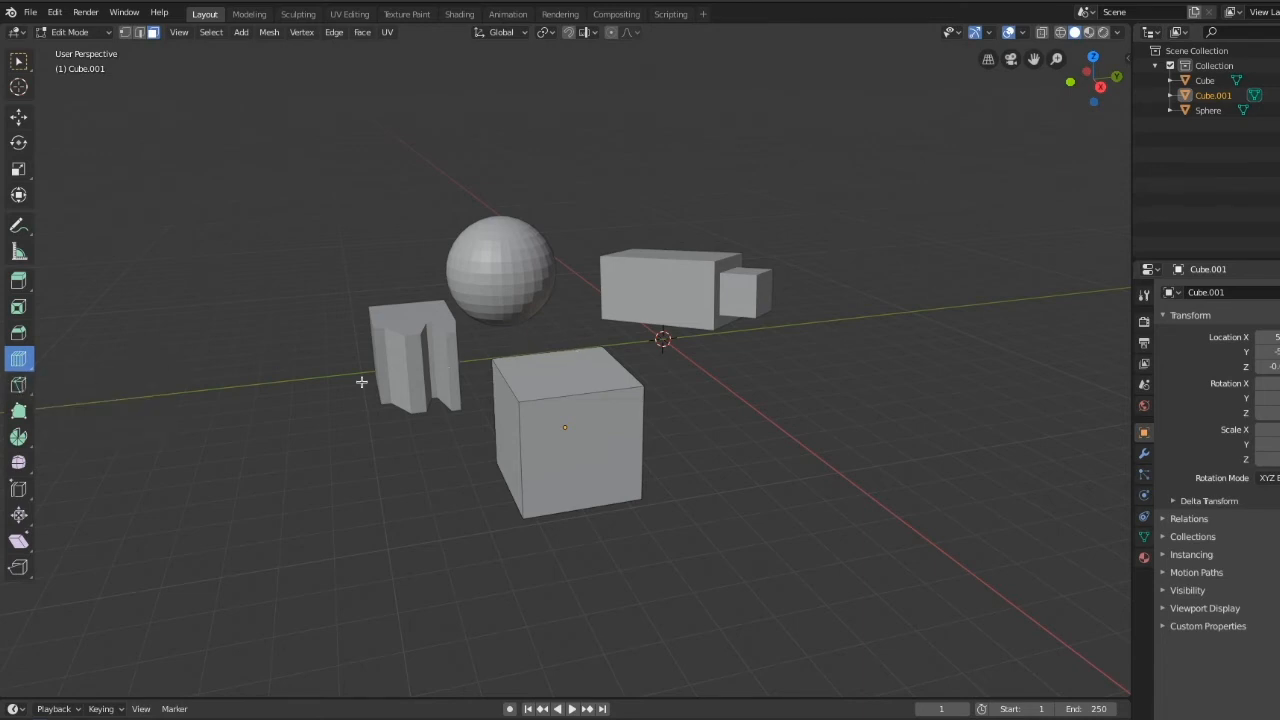
Use the Knife tool to cut a small irregular outline into the new cube's top face from its back edge.
click(24, 390)
drag(24, 390, 62, 394)
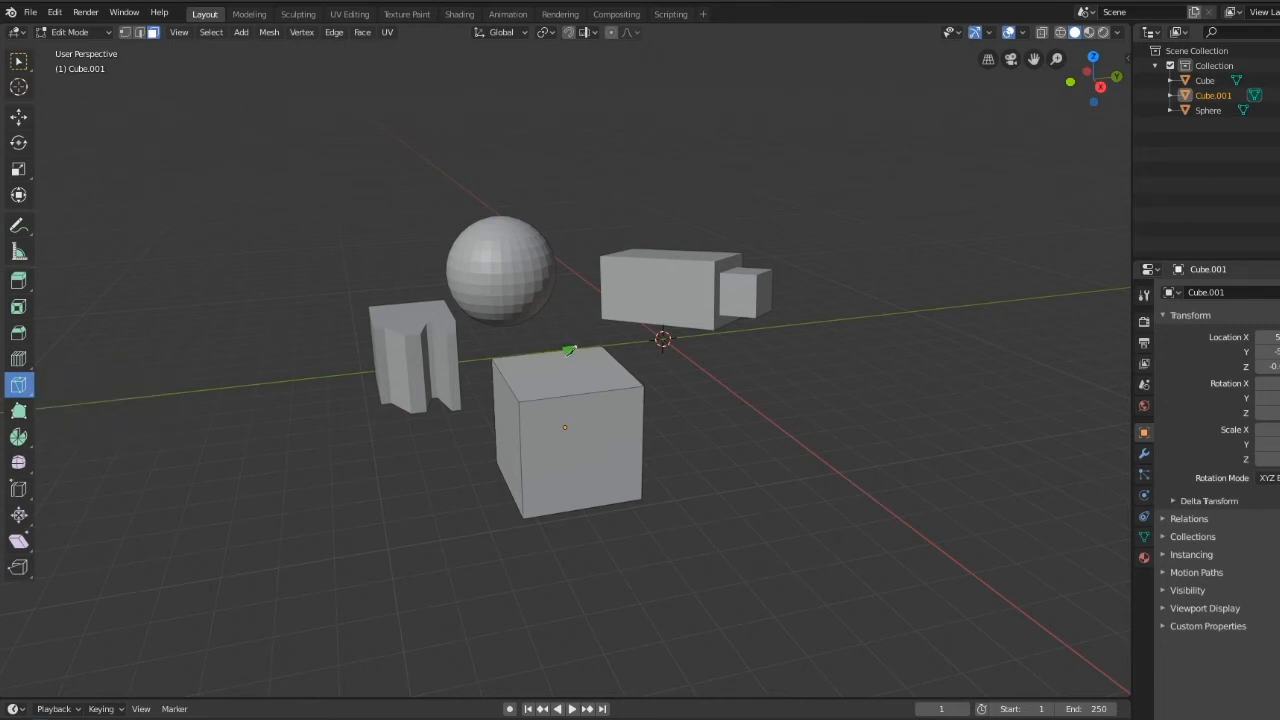
click(572, 349)
click(550, 367)
click(573, 370)
click(602, 376)
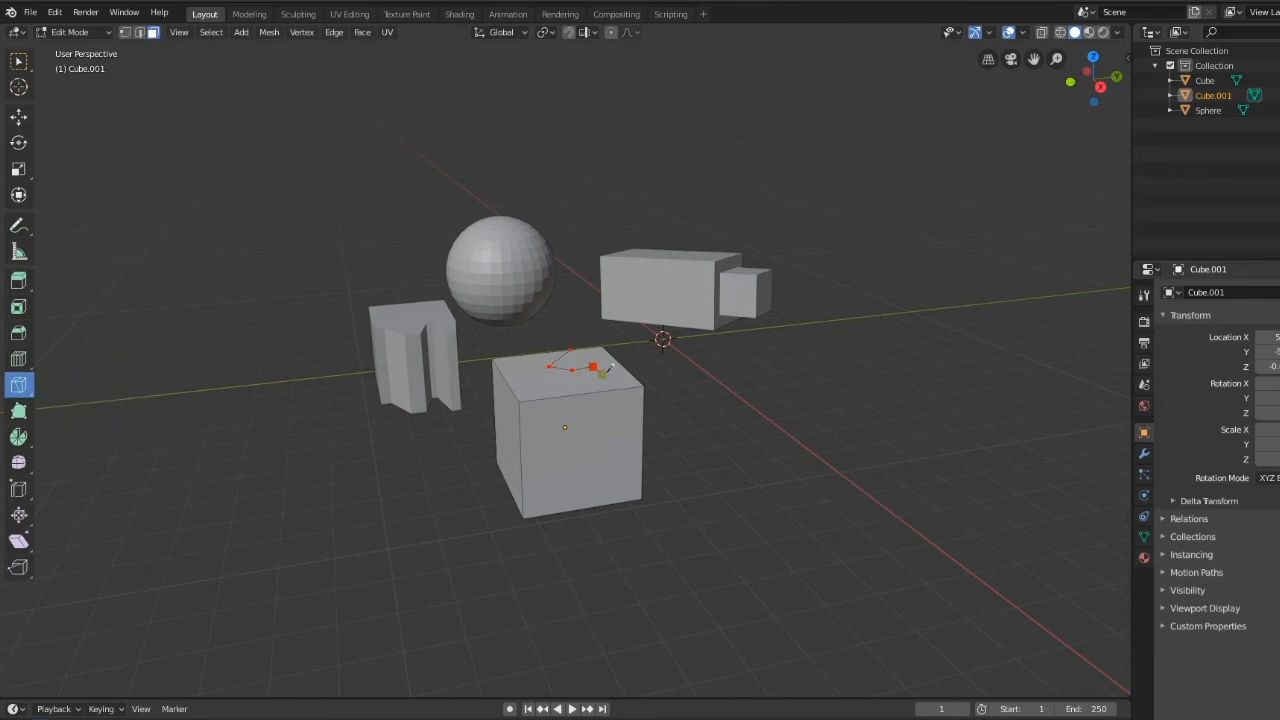
Knife an irregular vertical line down the middle of the cube's front face to its lower edge.
click(574, 417)
click(575, 437)
click(581, 457)
click(585, 473)
click(587, 487)
click(582, 508)
Knife a freehand path up the front face, over the top, around the adjoining side and back across the front to the upper corner.
click(619, 487)
click(614, 441)
click(609, 414)
click(586, 392)
click(576, 383)
click(548, 376)
click(523, 401)
click(508, 412)
click(521, 444)
click(551, 448)
click(600, 436)
click(636, 383)
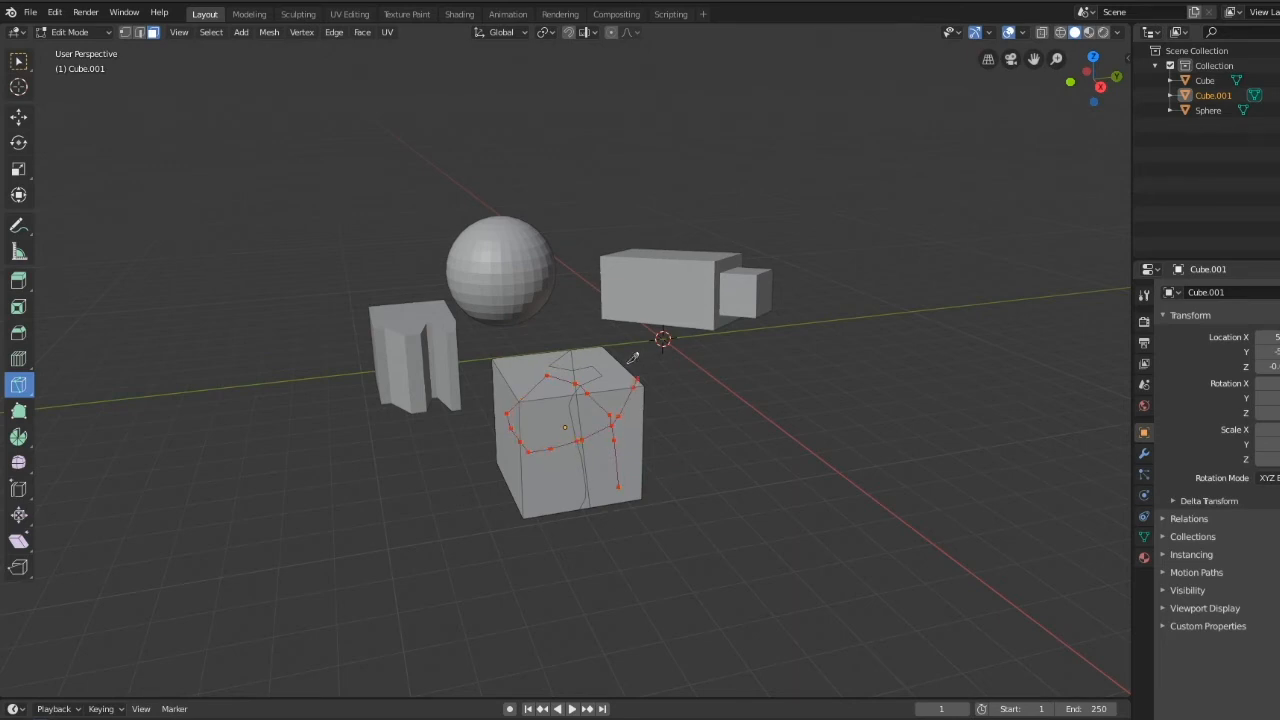
Knife another freehand path from the top face's back edge down the narrow side and across the lower front face.
click(608, 351)
click(571, 351)
click(519, 364)
click(500, 419)
click(516, 461)
click(536, 476)
click(561, 483)
click(587, 481)
click(613, 474)
click(634, 469)
click(643, 462)
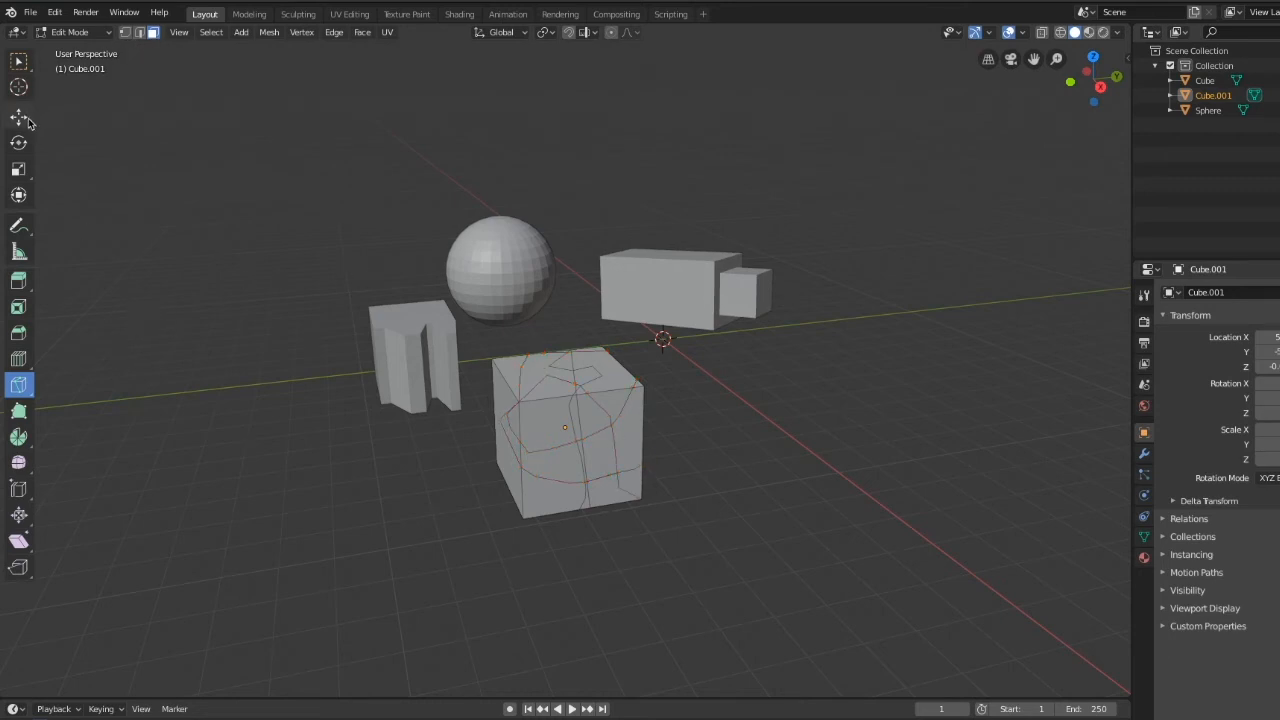
Move two knife-cut faces on the front of the cube outward along X, one after the other.
click(18, 116)
click(545, 421)
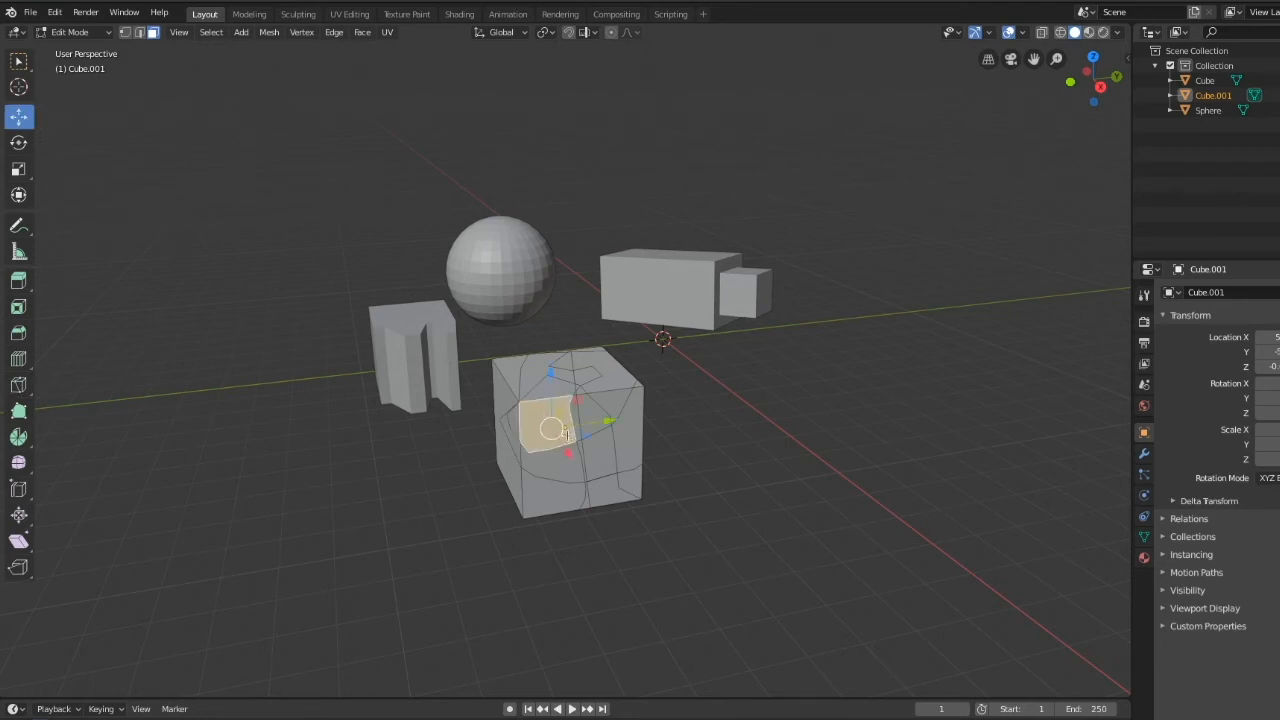
drag(567, 436, 590, 477)
middle_drag(644, 484, 391, 447)
click(402, 447)
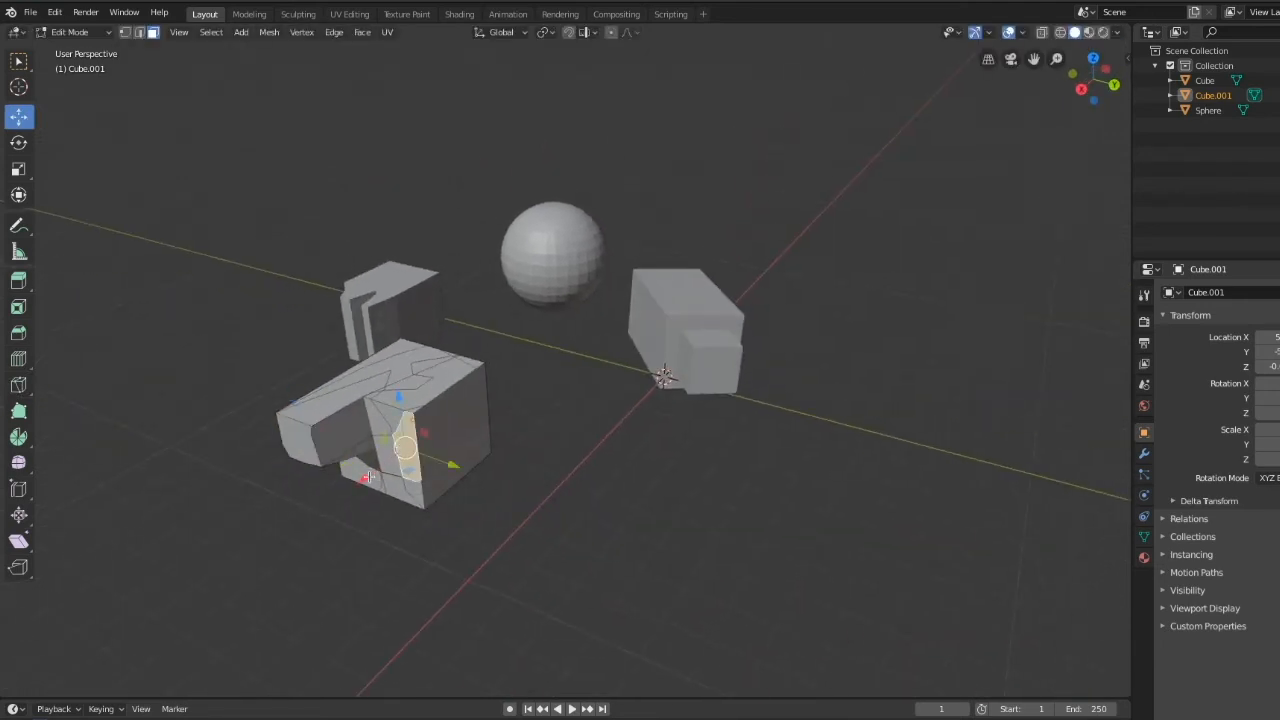
drag(368, 477, 350, 490)
middle_drag(514, 480, 621, 503)
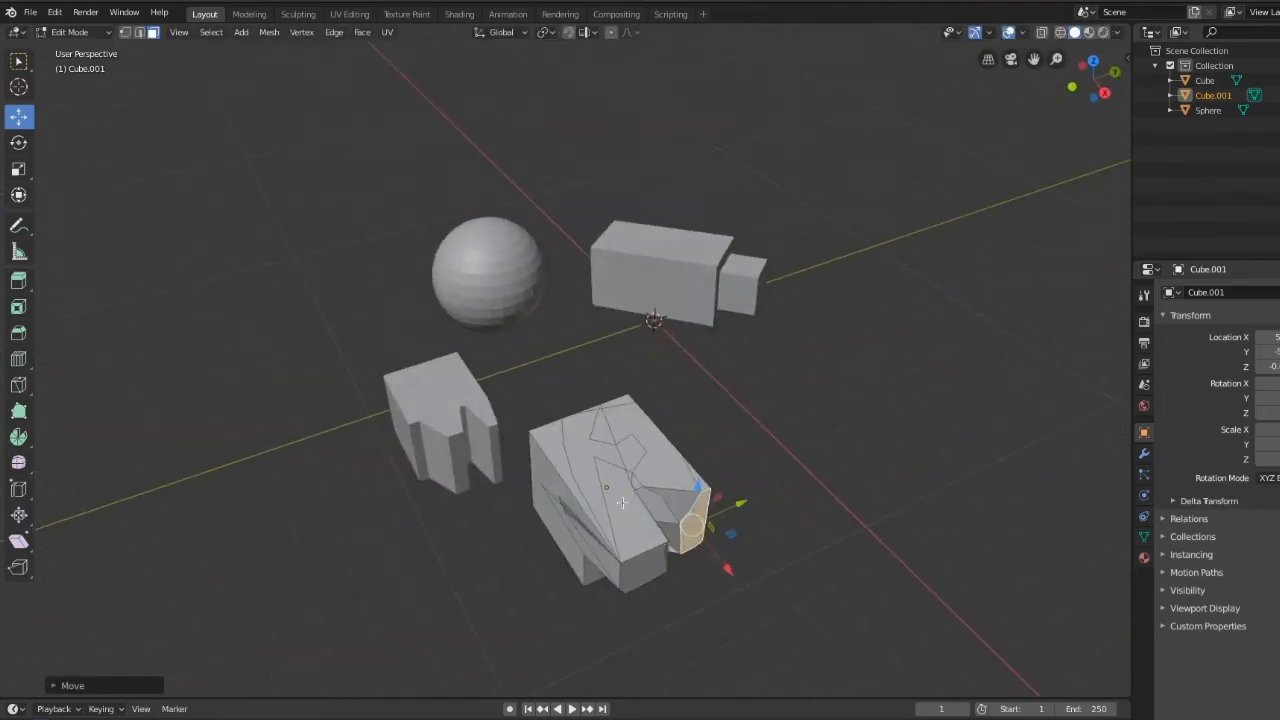
Raise a knife-cut face on the cube's top along Z and move the large side face outward.
click(584, 447)
drag(592, 418, 595, 368)
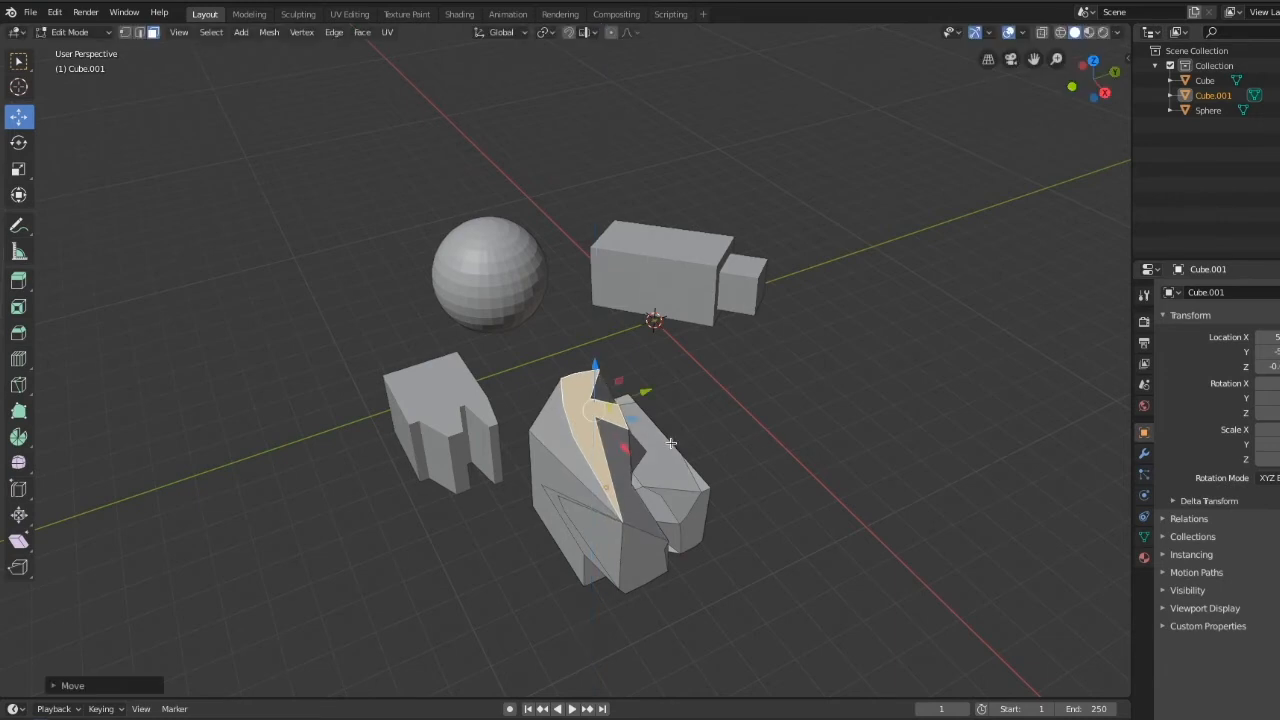
middle_drag(670, 442, 557, 386)
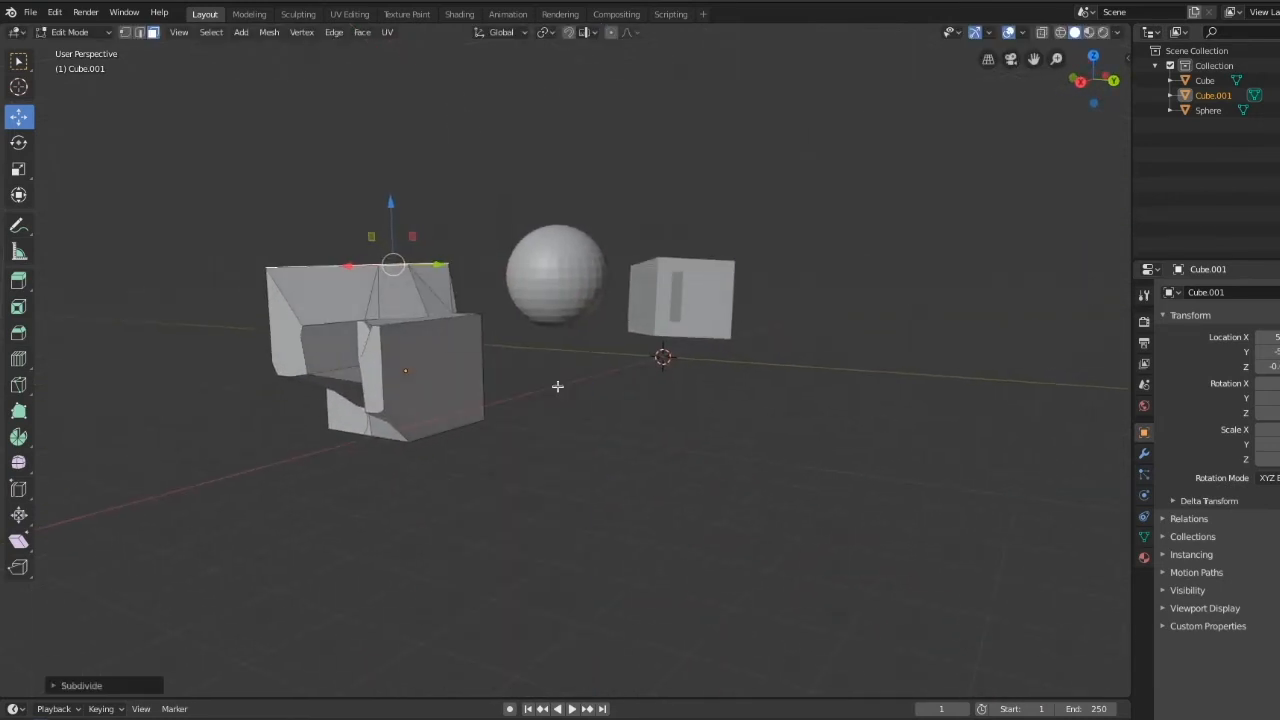
middle_drag(455, 401, 587, 410)
click(596, 357)
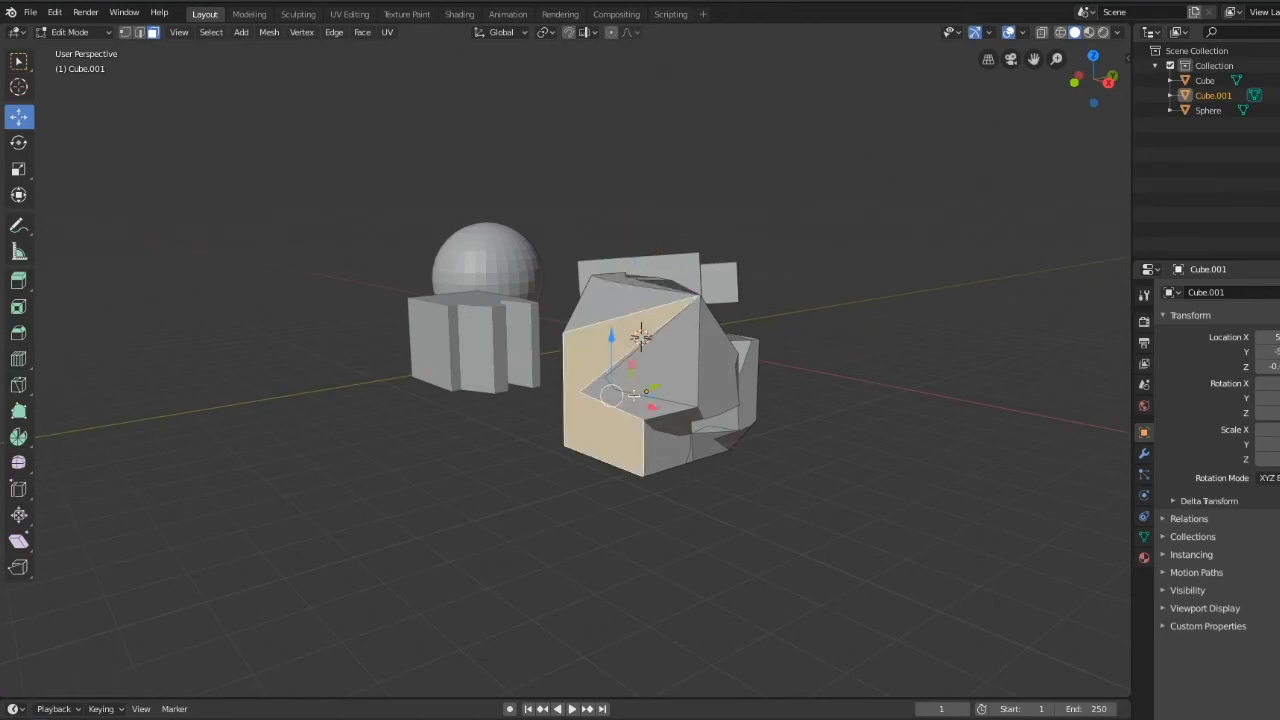
drag(634, 396, 572, 418)
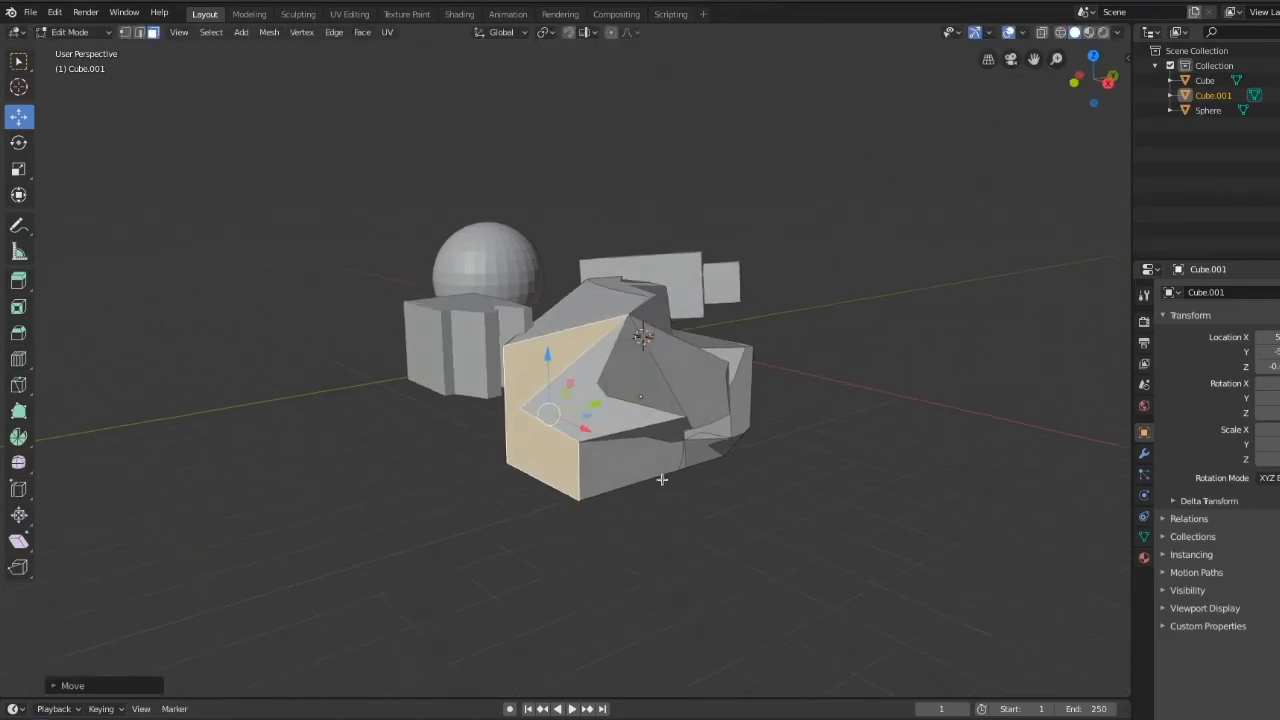
middle_drag(661, 479, 497, 490)
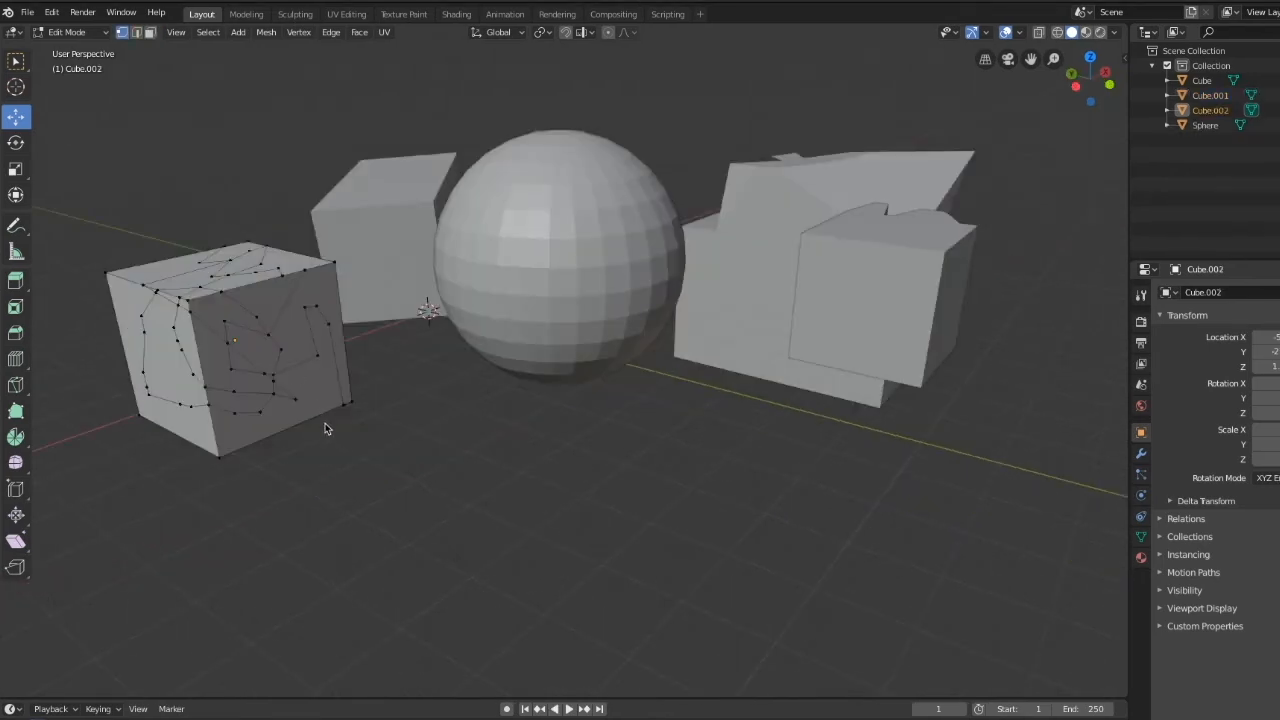
Circle-select the knife-cut vertices in the middle of Cube.002's shaded side face.
mouse_move(323, 429)
middle_down()
mouse_move(351, 437)
mouse_move(348, 427)
middle_up()
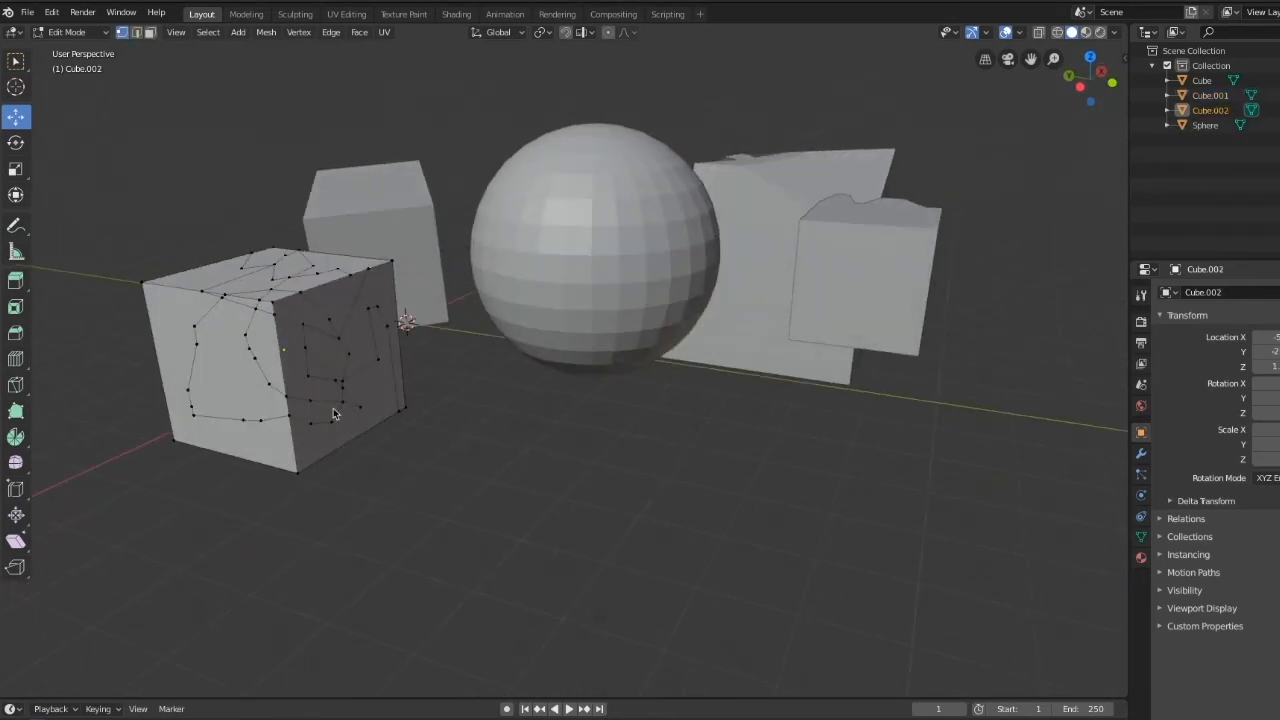
click(343, 356)
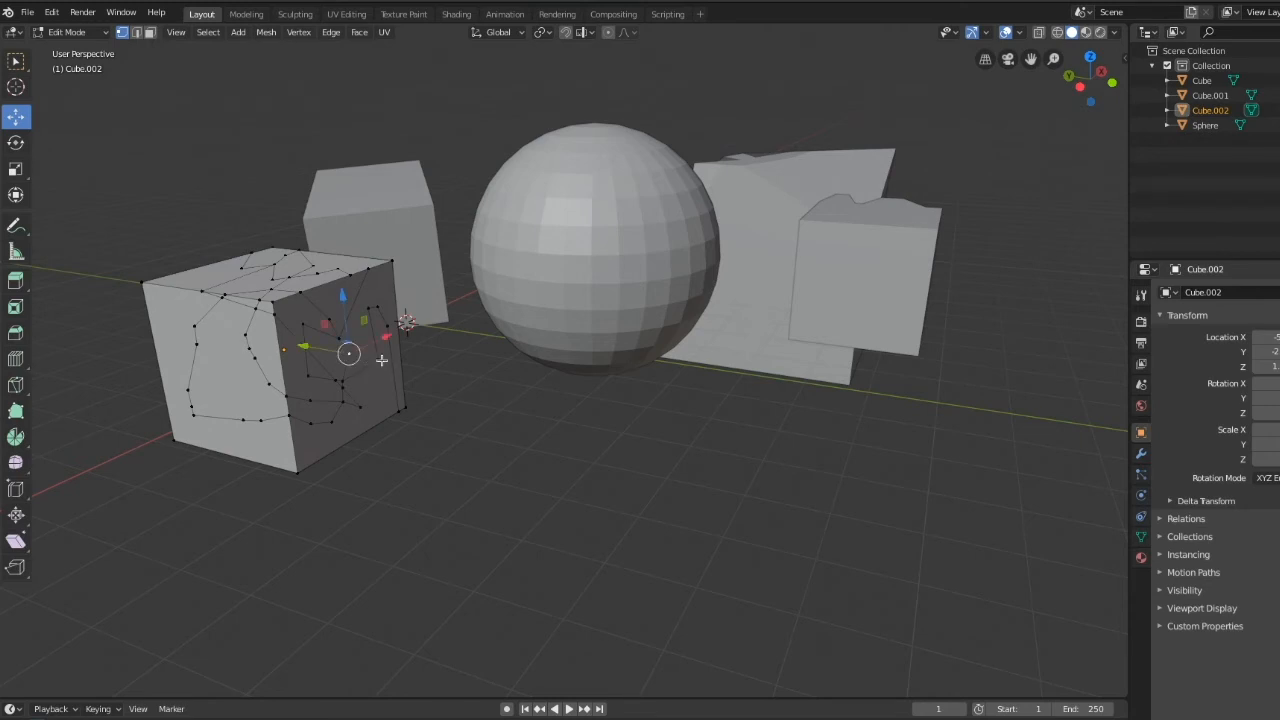
key(c)
mouse_move(366, 363)
mouse_down()
mouse_move(343, 371)
mouse_move(355, 354)
mouse_move(343, 374)
mouse_move(363, 379)
mouse_up()
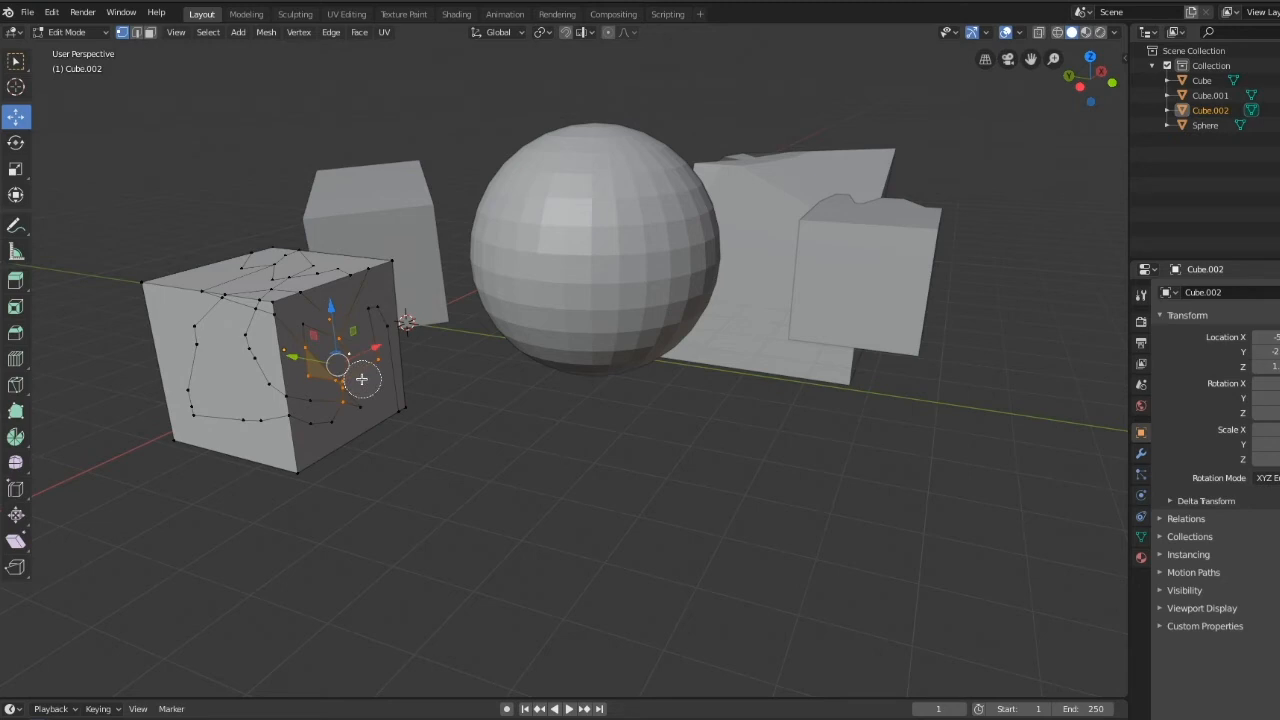
right_click(362, 379)
Delete the selected vertices from Cube.002's shaded side face.
key(x)
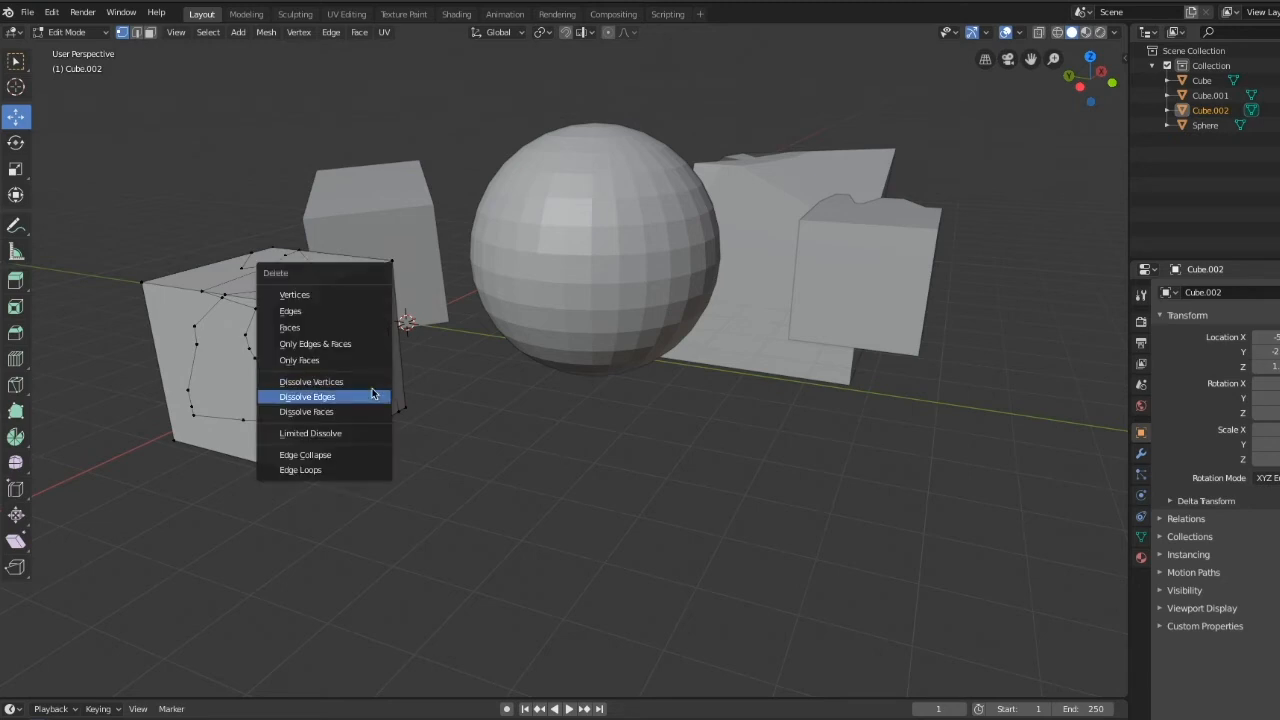
click(335, 295)
scroll(417, 389, up, 5)
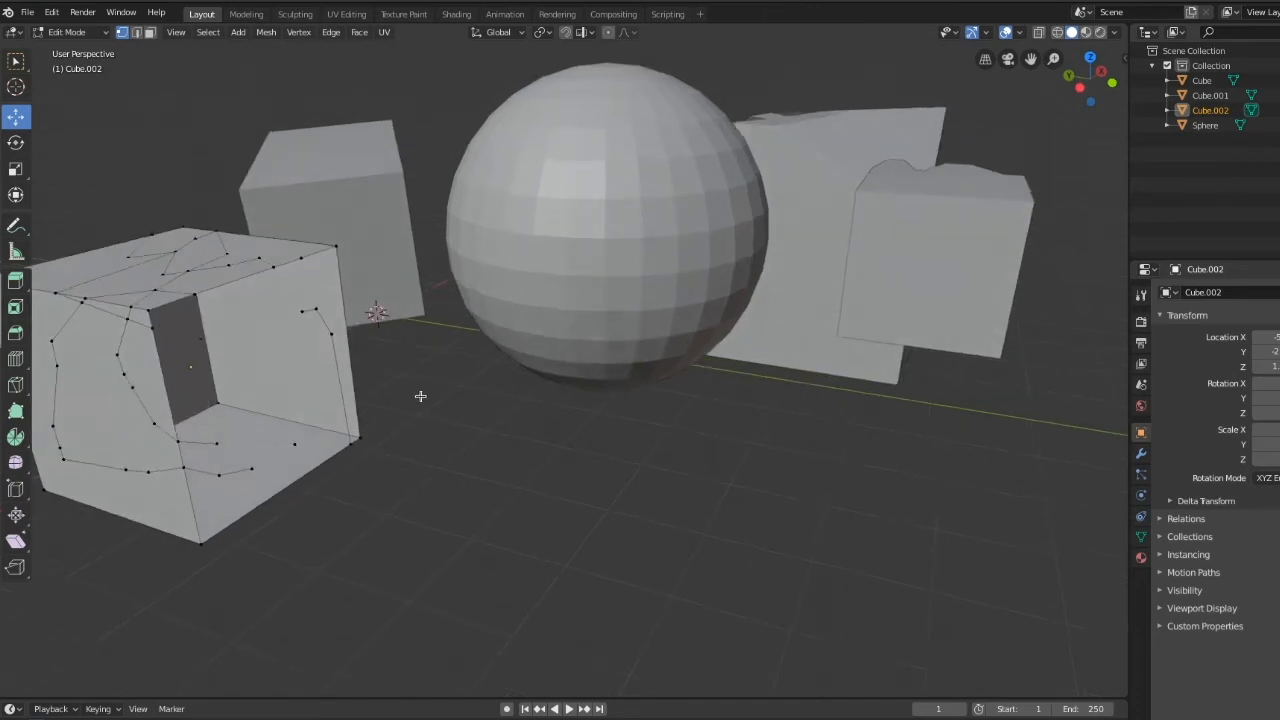
middle_drag(399, 405, 287, 340)
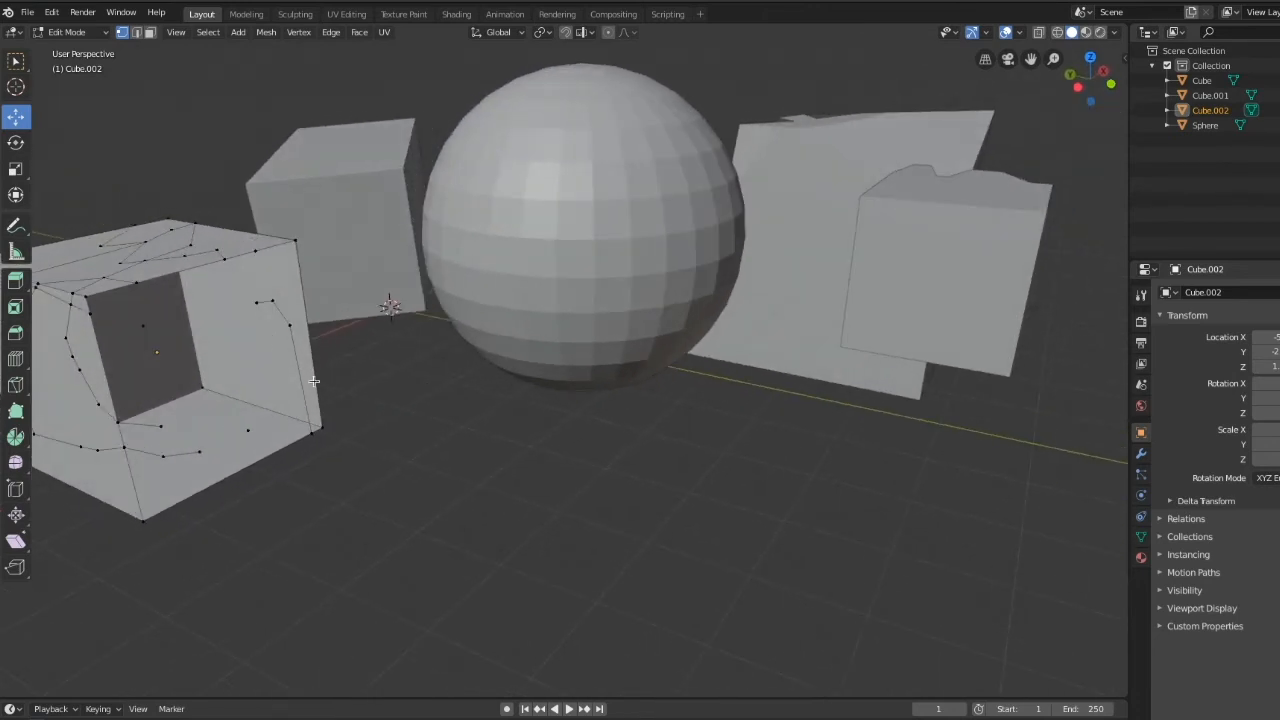
Undo the vertex deletion and apply Dissolve Vertices to the same selection instead.
key(ctrl+z)
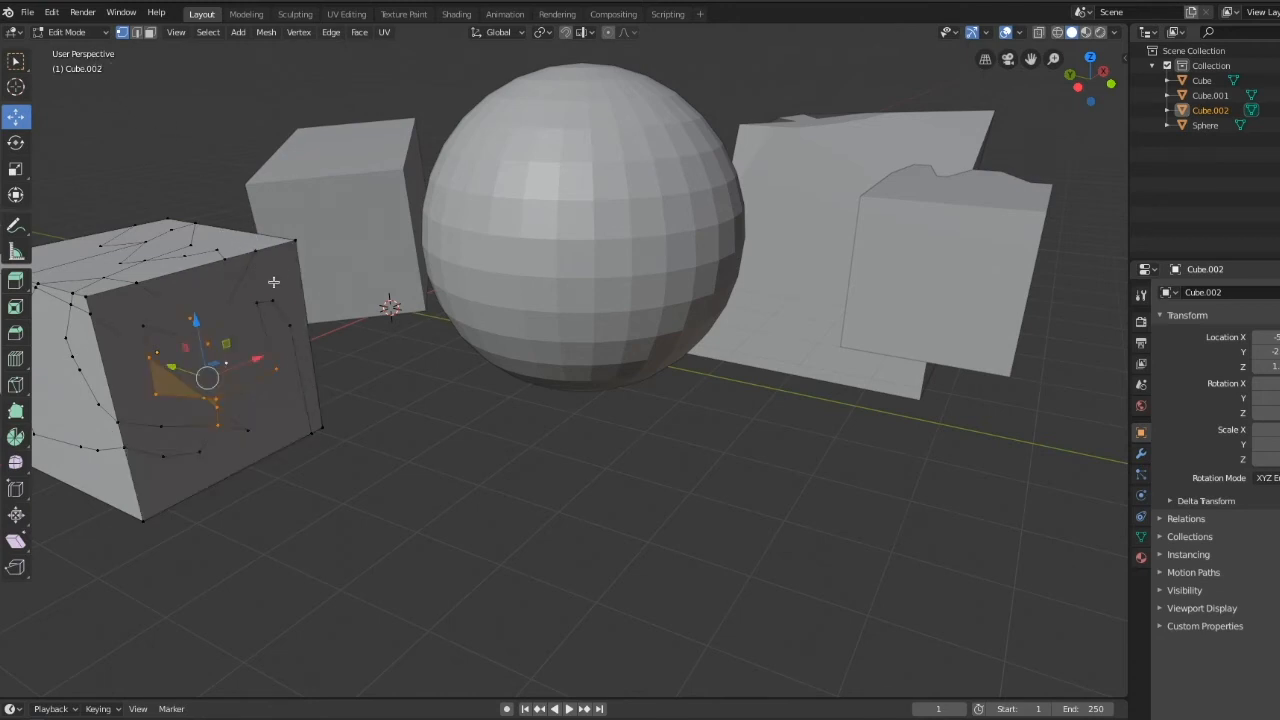
key(x)
click(263, 367)
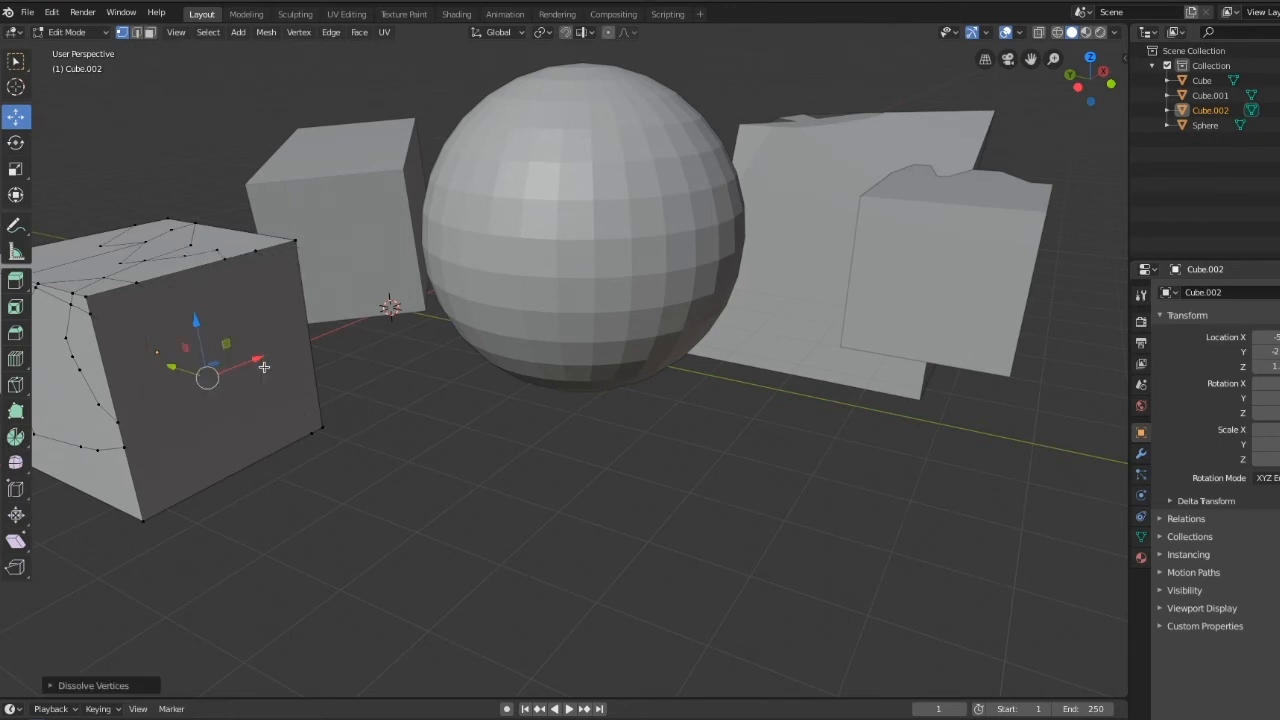
Circle-select the knife-cut vertices in the middle of Cube.002's lighter side face and dissolve them.
middle_drag(297, 371, 340, 371)
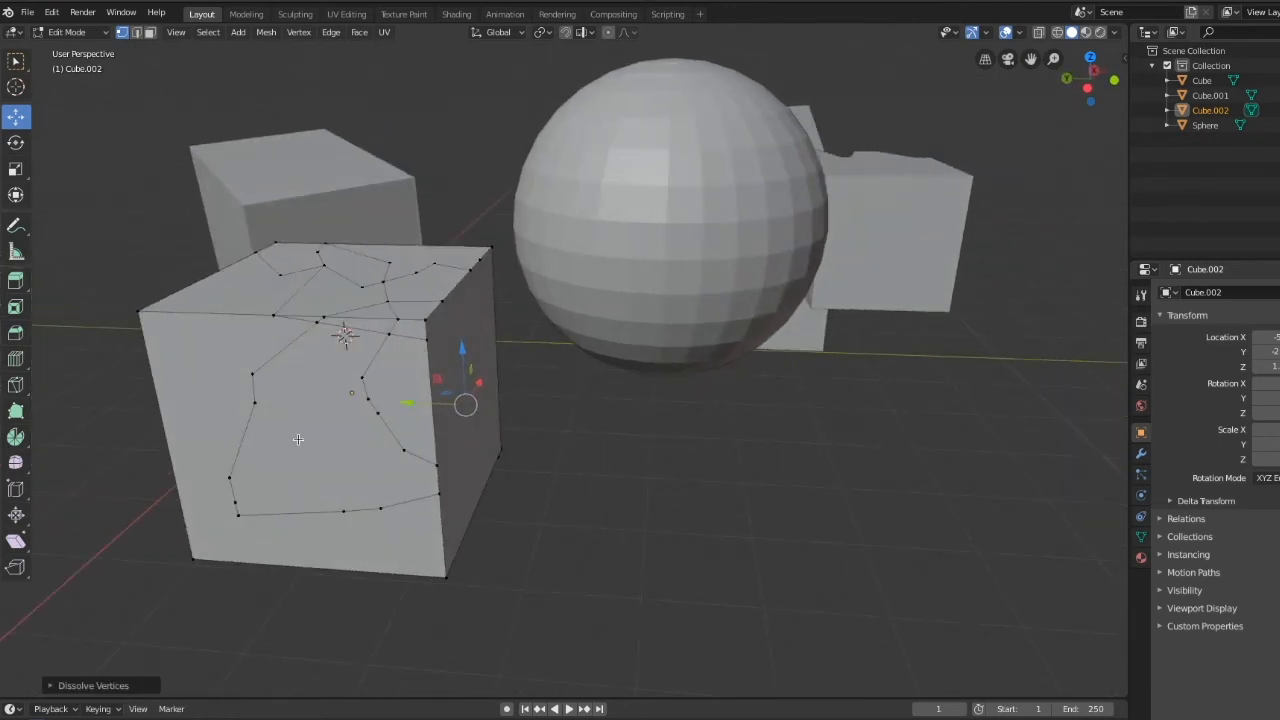
key(c)
mouse_move(305, 487)
mouse_down()
mouse_move(233, 497)
mouse_move(242, 456)
mouse_move(369, 418)
mouse_move(385, 488)
mouse_move(310, 514)
mouse_move(264, 510)
mouse_move(268, 484)
mouse_up()
right_click(265, 444)
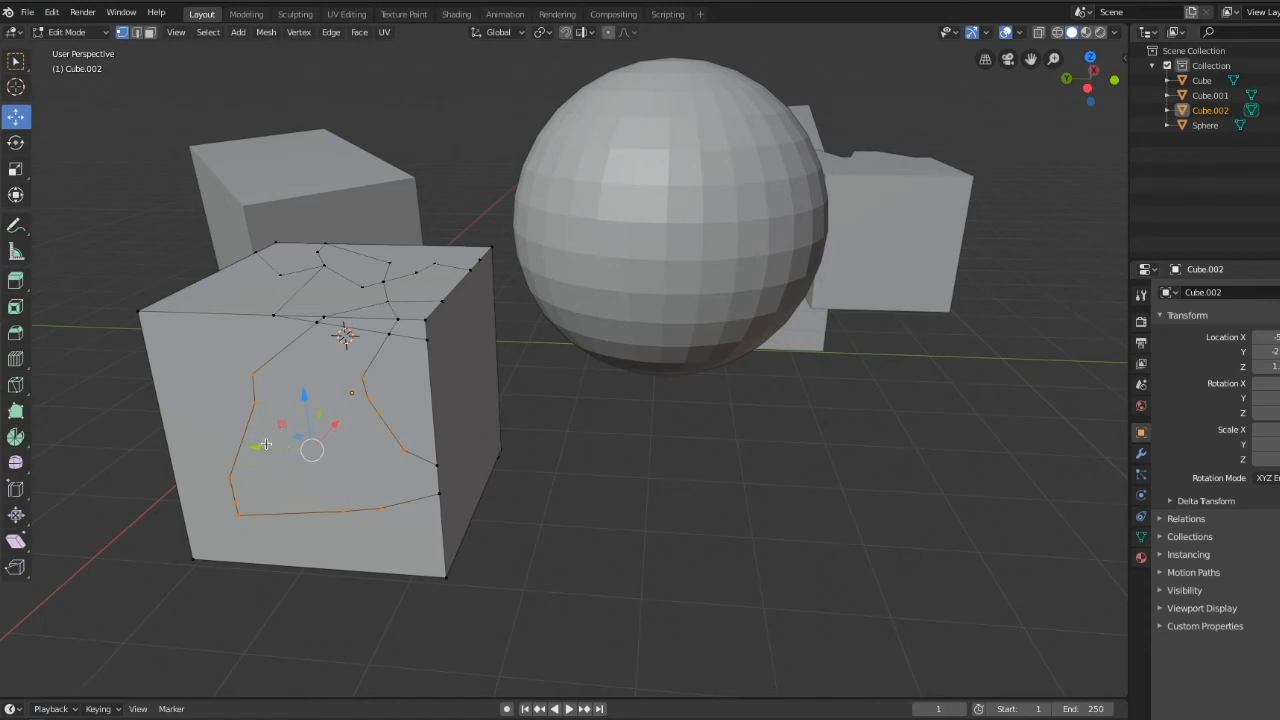
key(x)
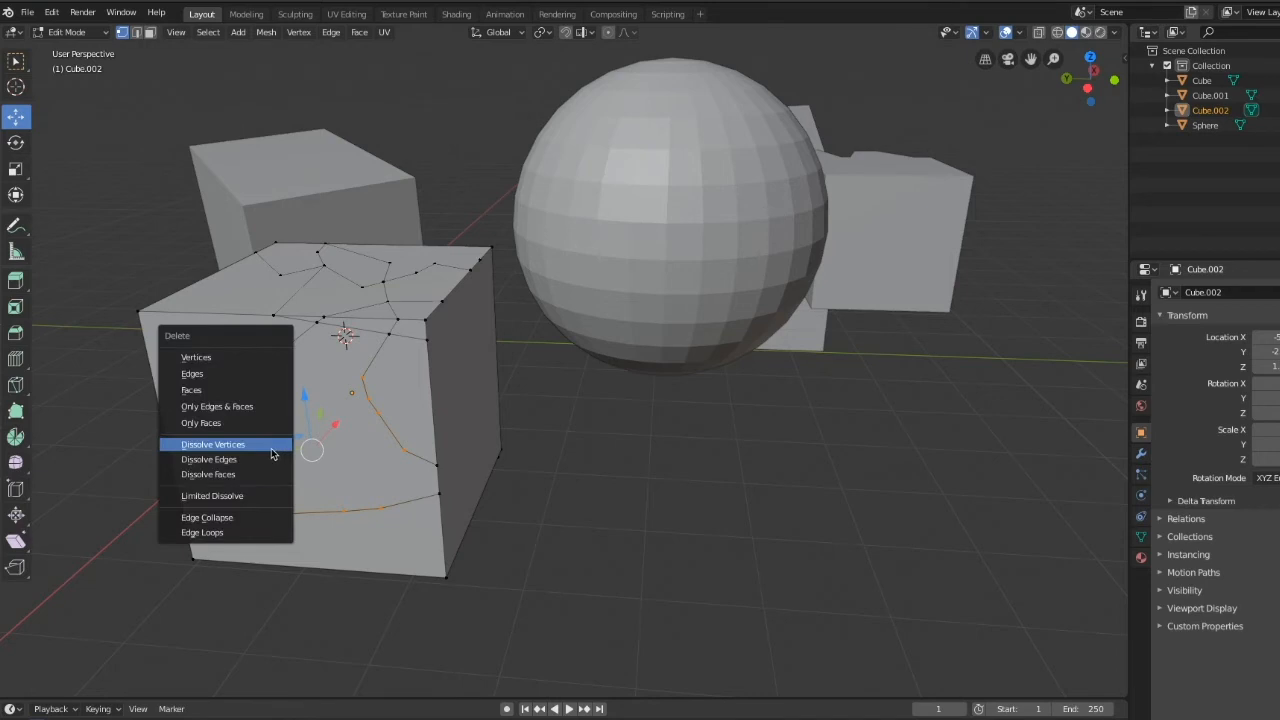
click(271, 448)
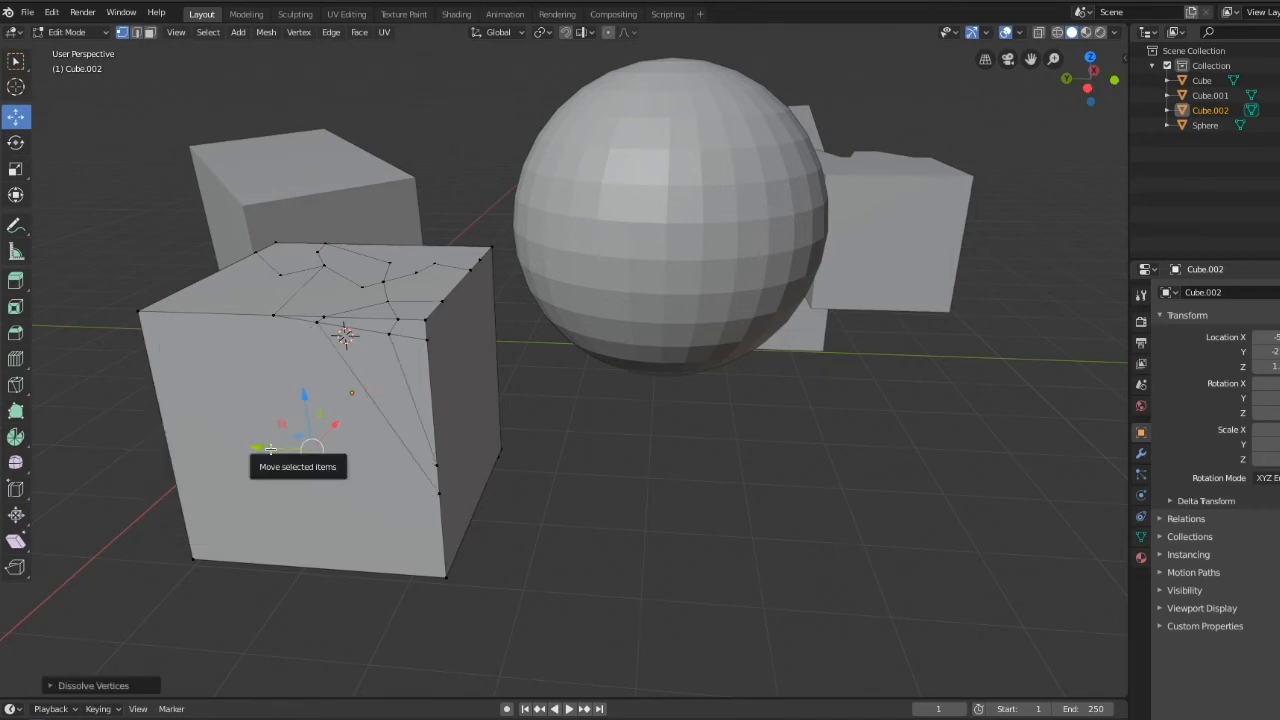
Try dissolving one of the knife-cut vertices low on Cube.002's near vertical corner edge, and undo the change.
middle_drag(290, 458, 320, 478)
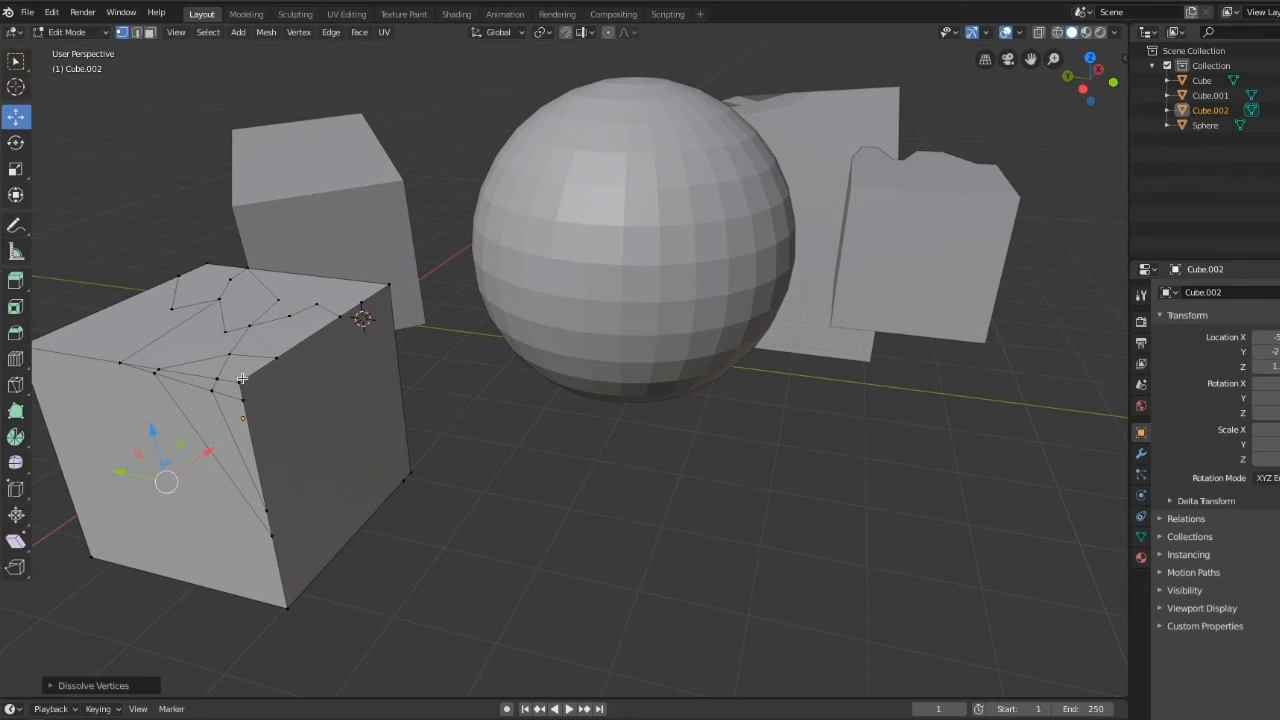
click(238, 381)
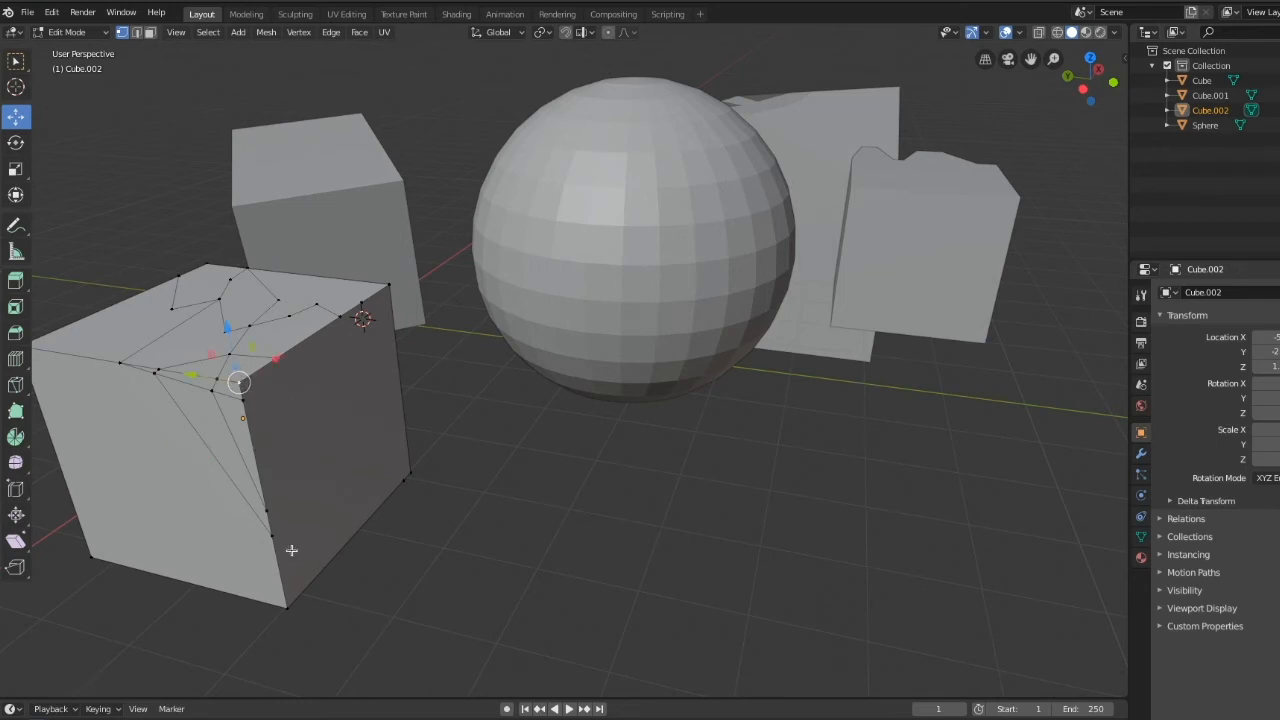
click(266, 511)
key(x)
click(332, 522)
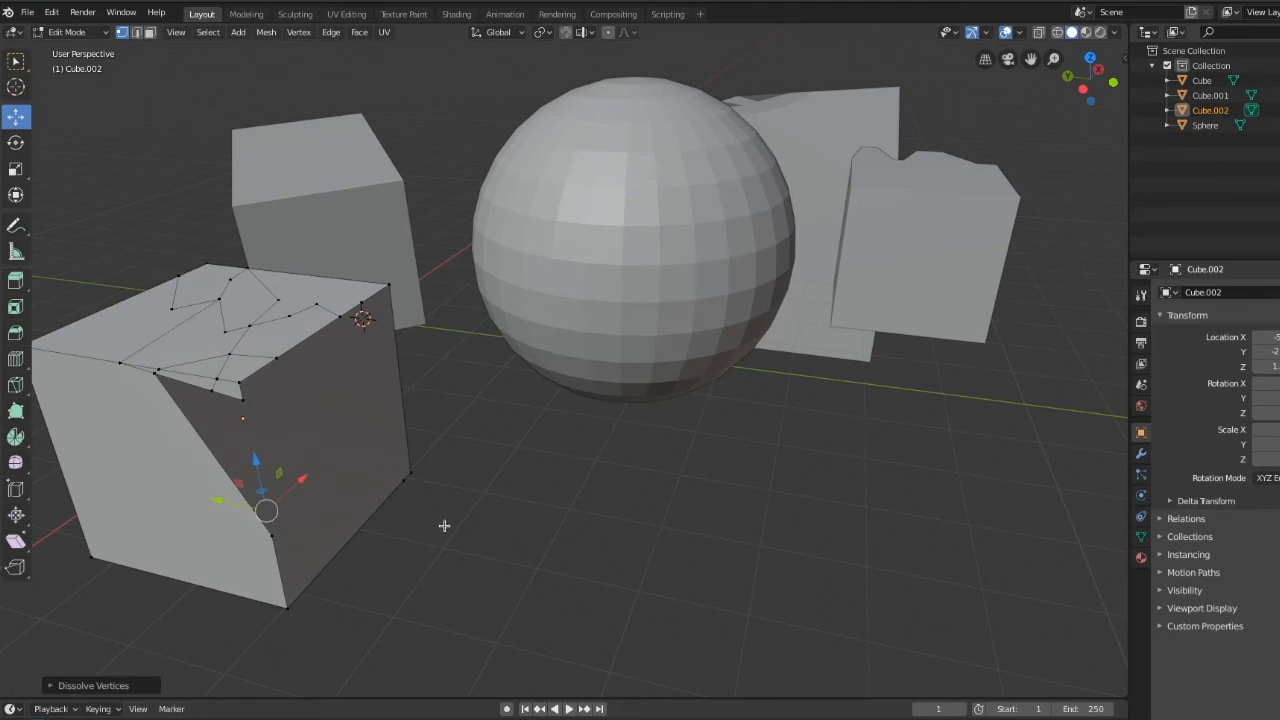
mouse_move(454, 523)
middle_down()
mouse_move(455, 494)
mouse_move(440, 526)
middle_up()
key(ctrl+z)
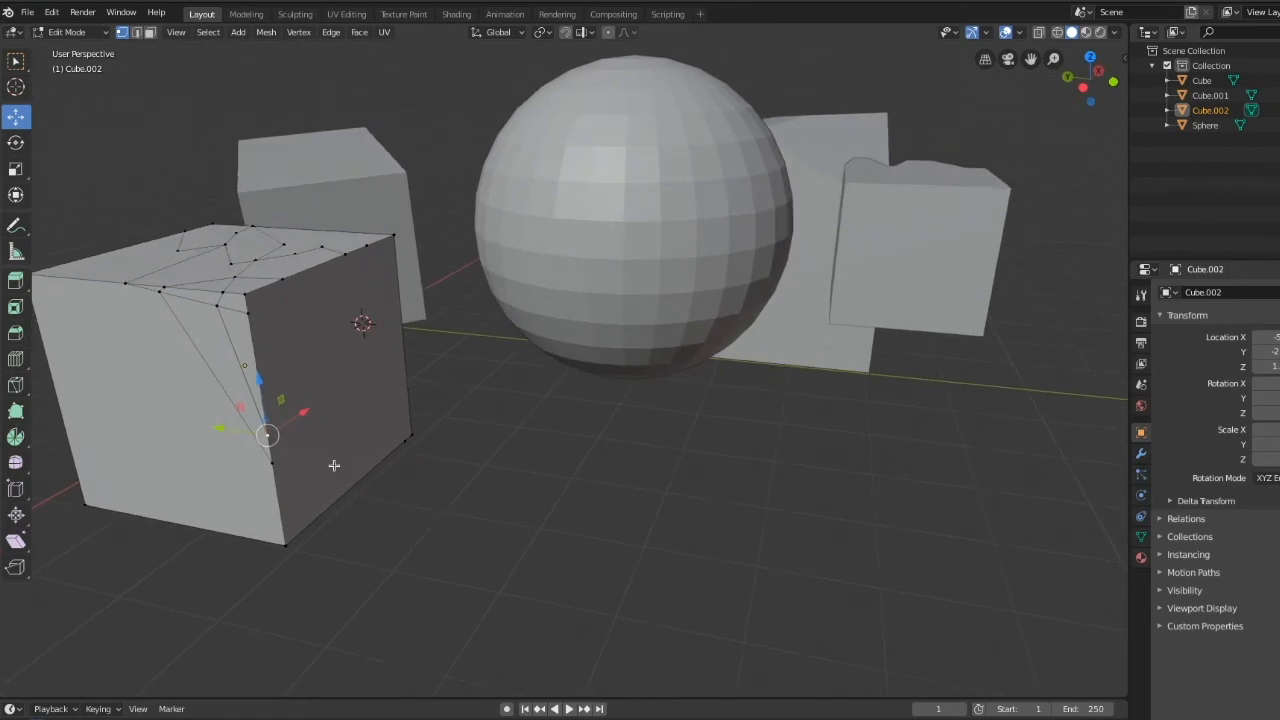
In edge select mode, select the remaining knife-cut edges on Cube.002's lighter side face and apply Dissolve Edges.
click(139, 34)
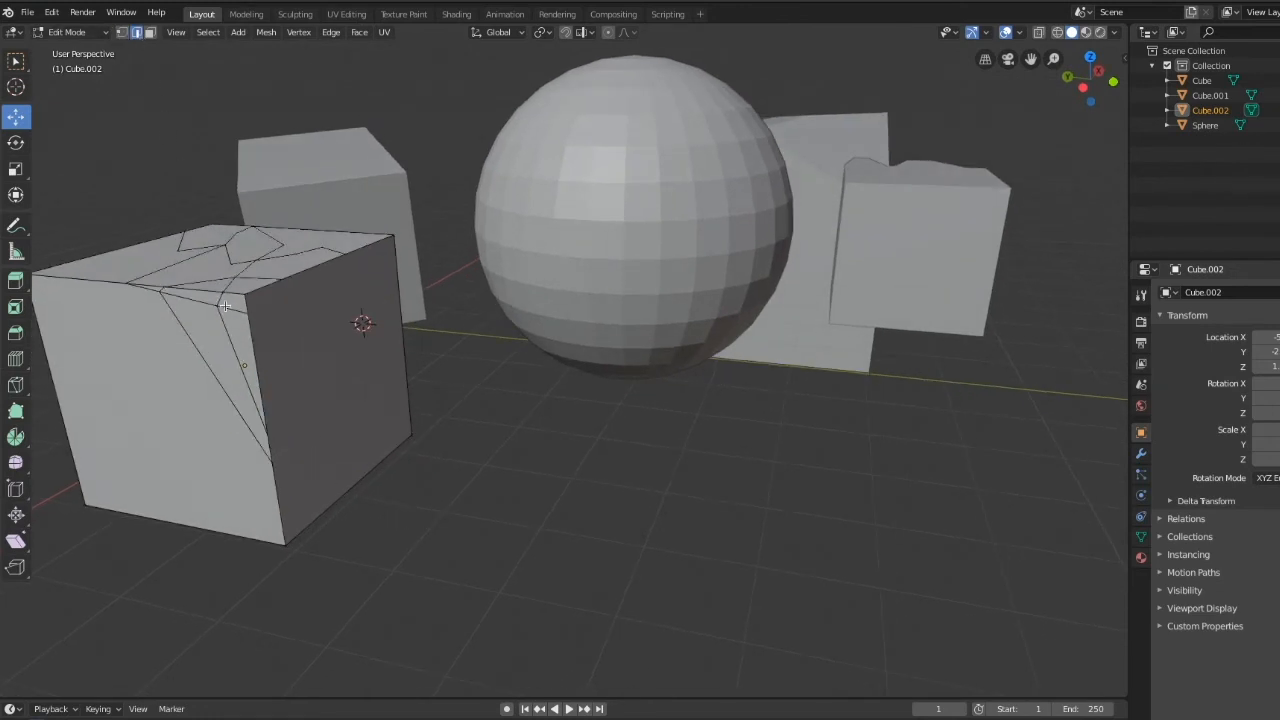
click(256, 408)
click(237, 419)
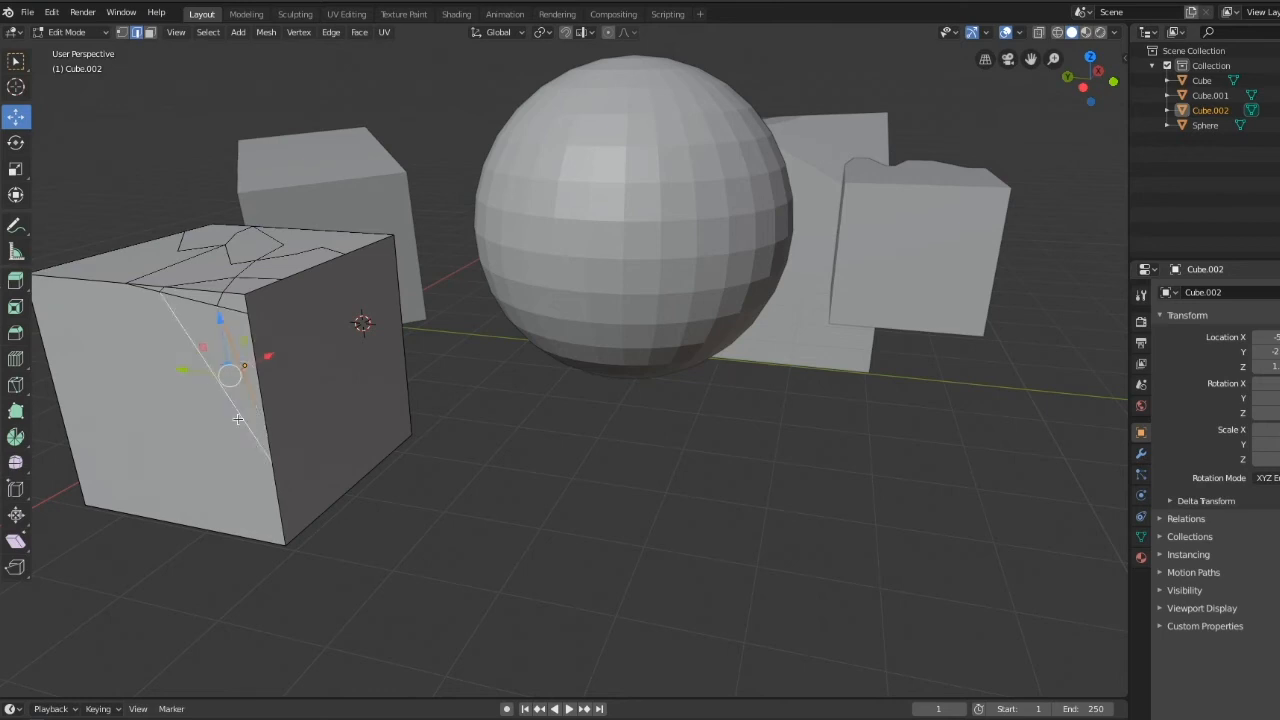
shift+click(210, 299)
shift+click(219, 300)
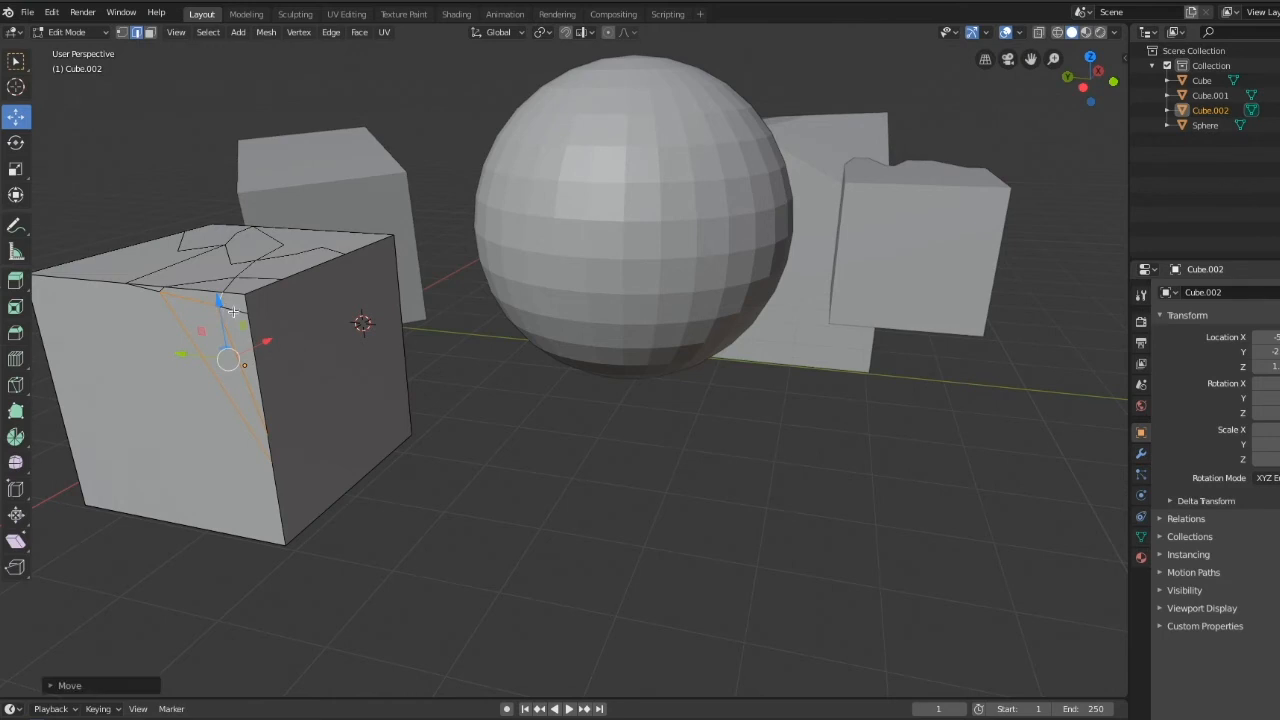
shift+click(233, 310)
key(x)
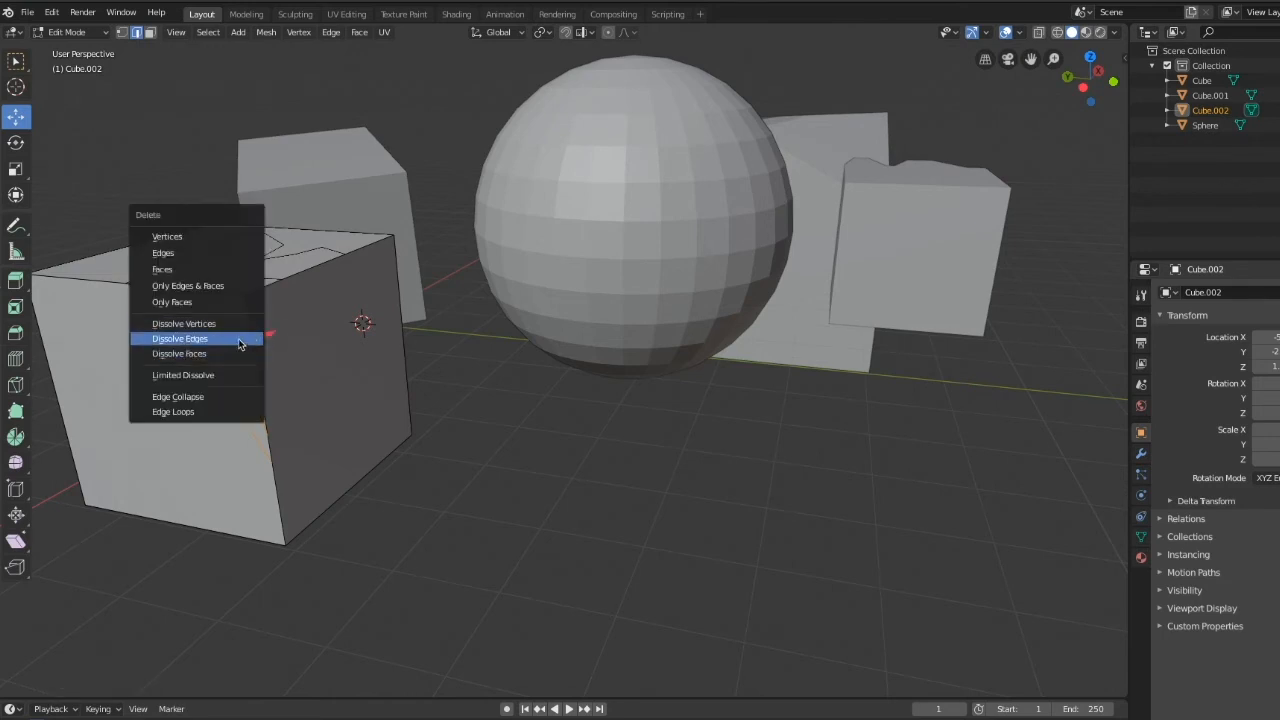
click(239, 340)
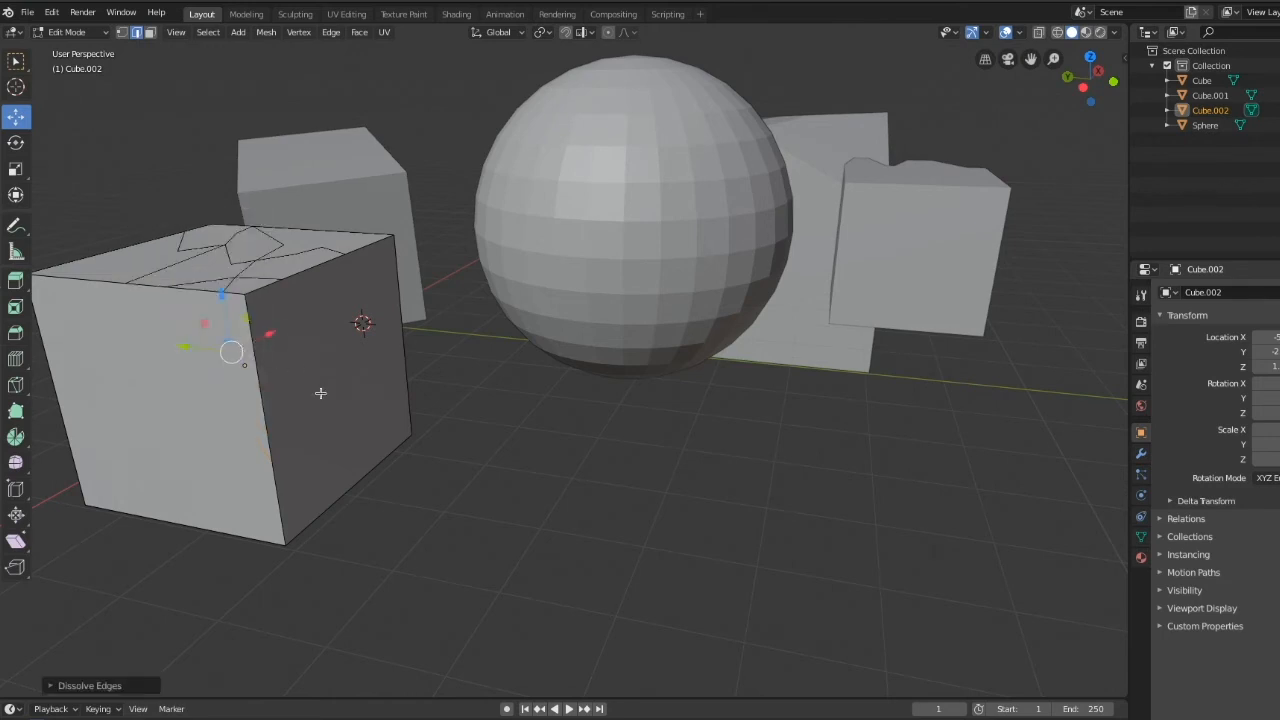
Return to Object Mode, add a cylinder mesh and move it to the empty floor in front of the cubes and sphere.
mouse_move(320, 391)
middle_down()
mouse_move(303, 396)
mouse_move(329, 380)
mouse_move(337, 401)
middle_up()
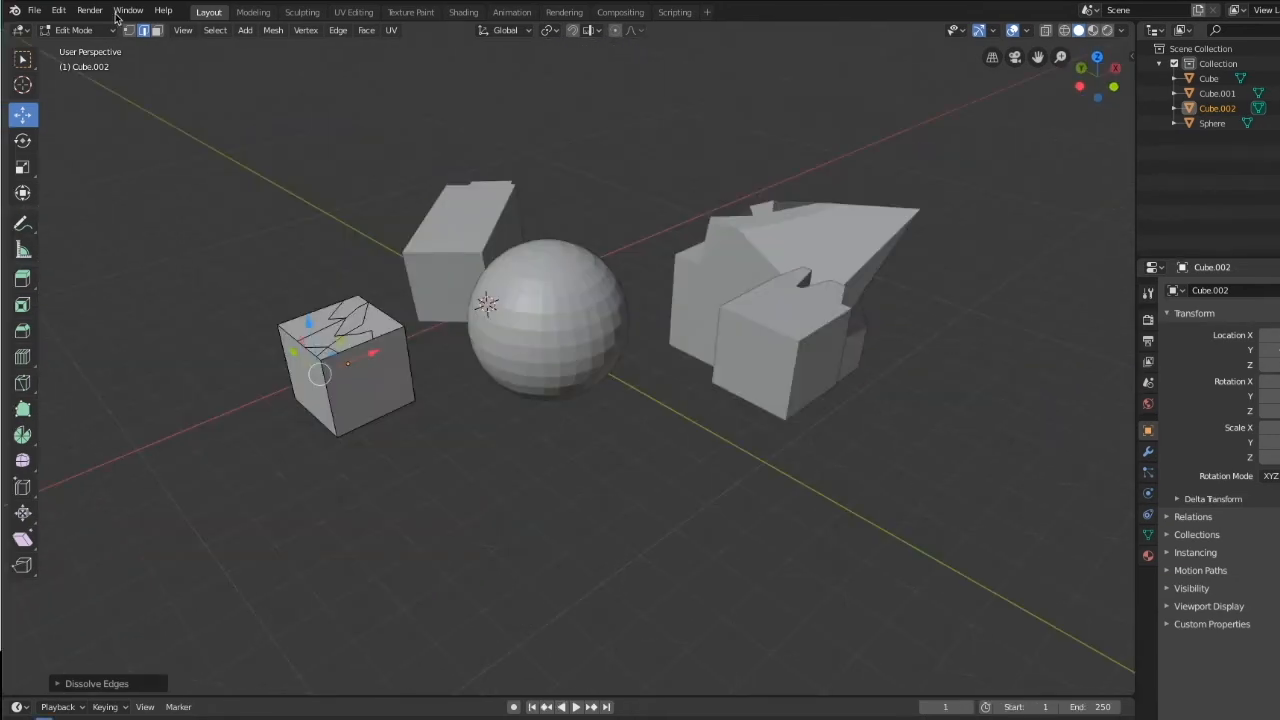
click(78, 30)
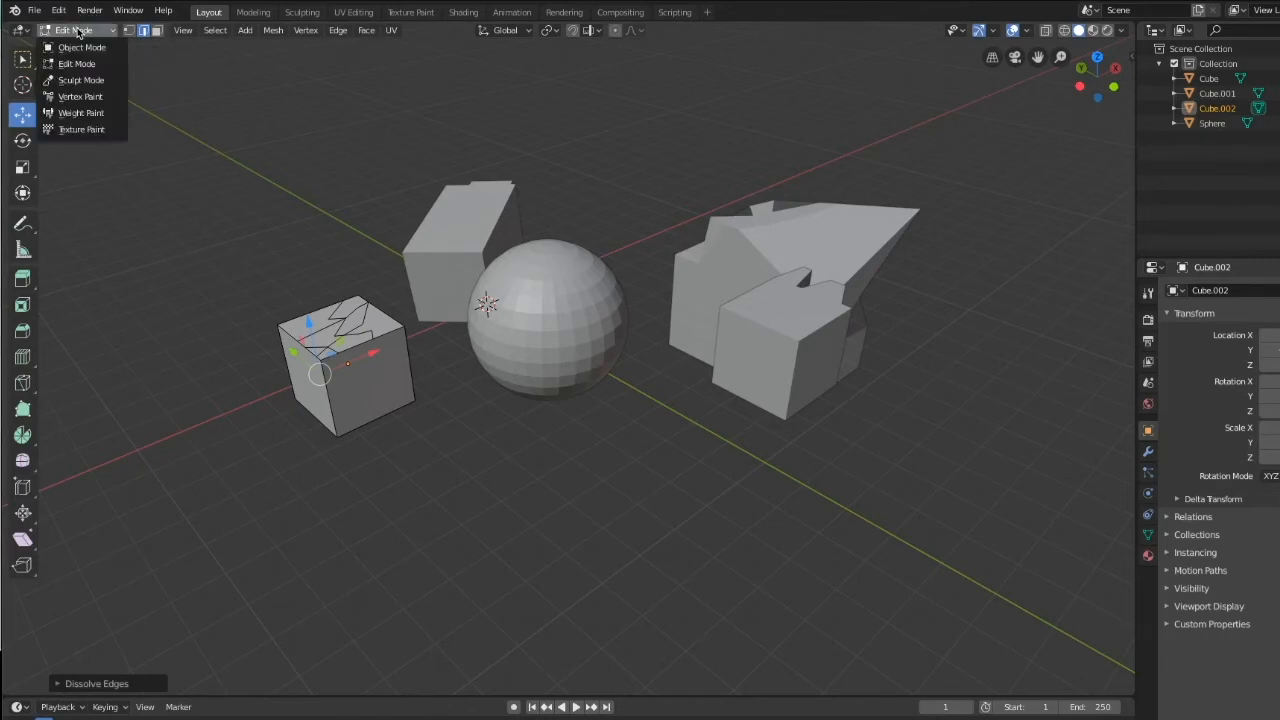
click(83, 44)
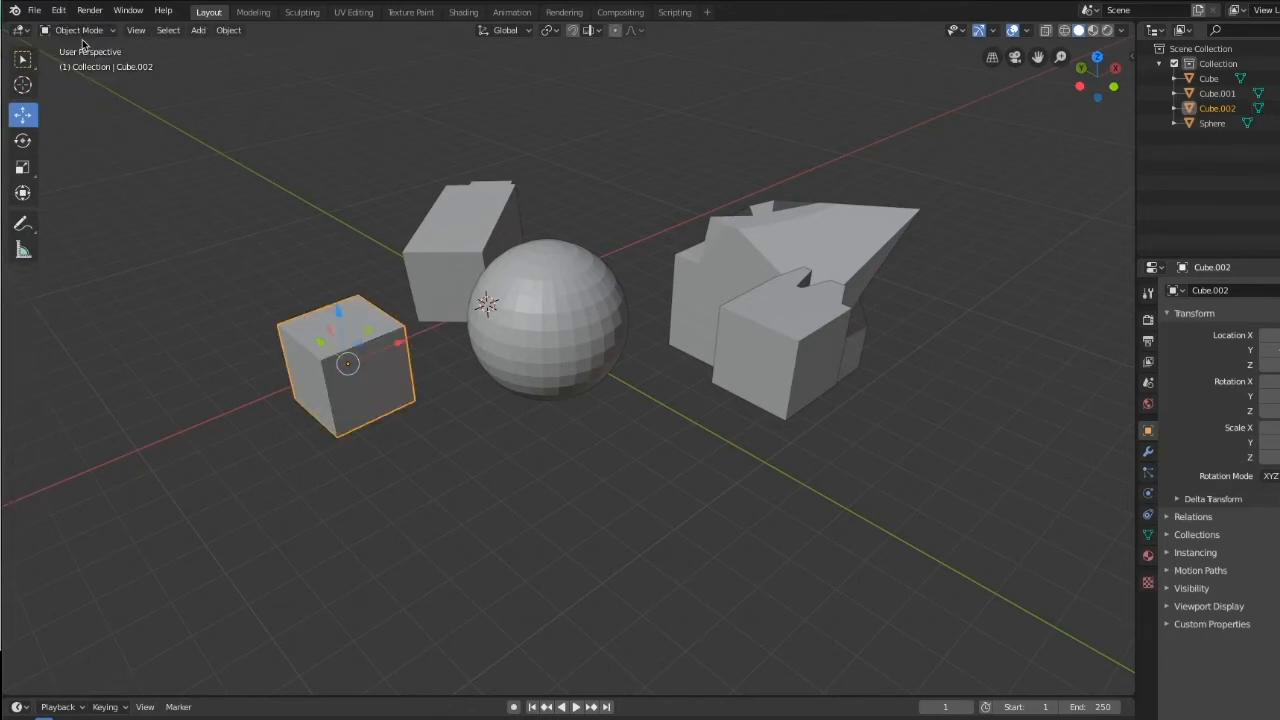
click(198, 30)
mouse_move(211, 50)
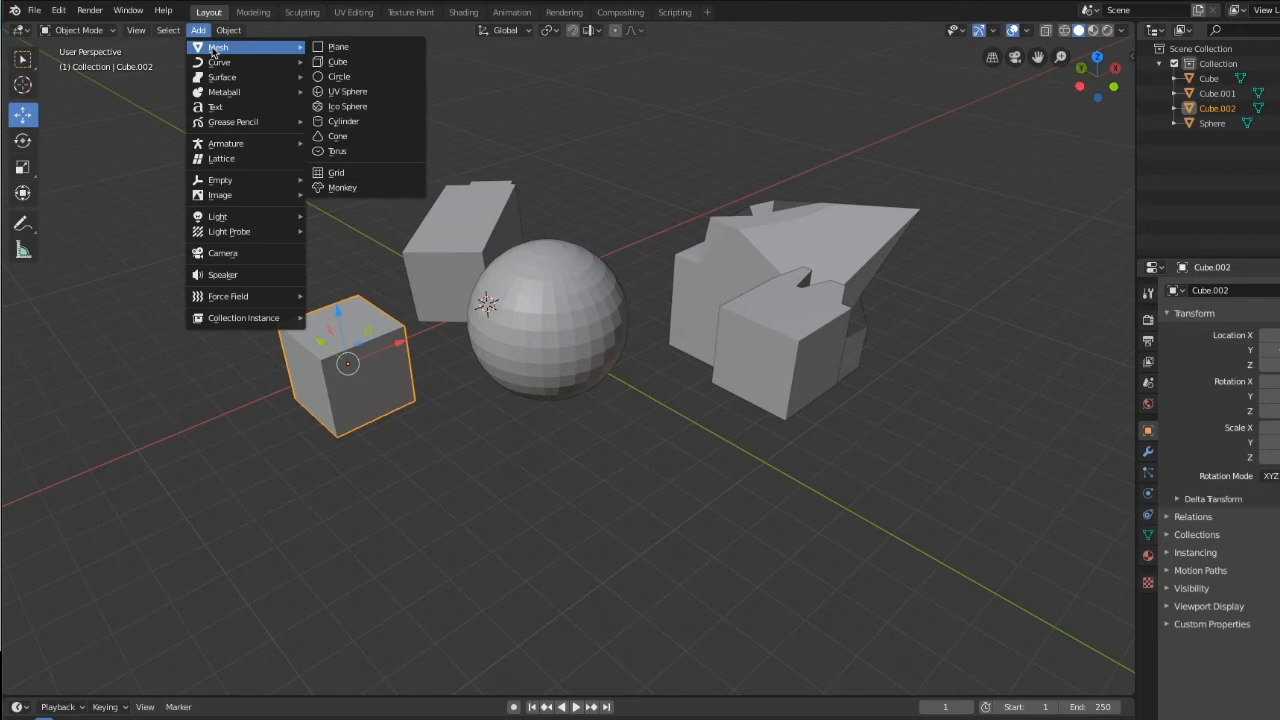
click(346, 121)
drag(530, 285, 390, 603)
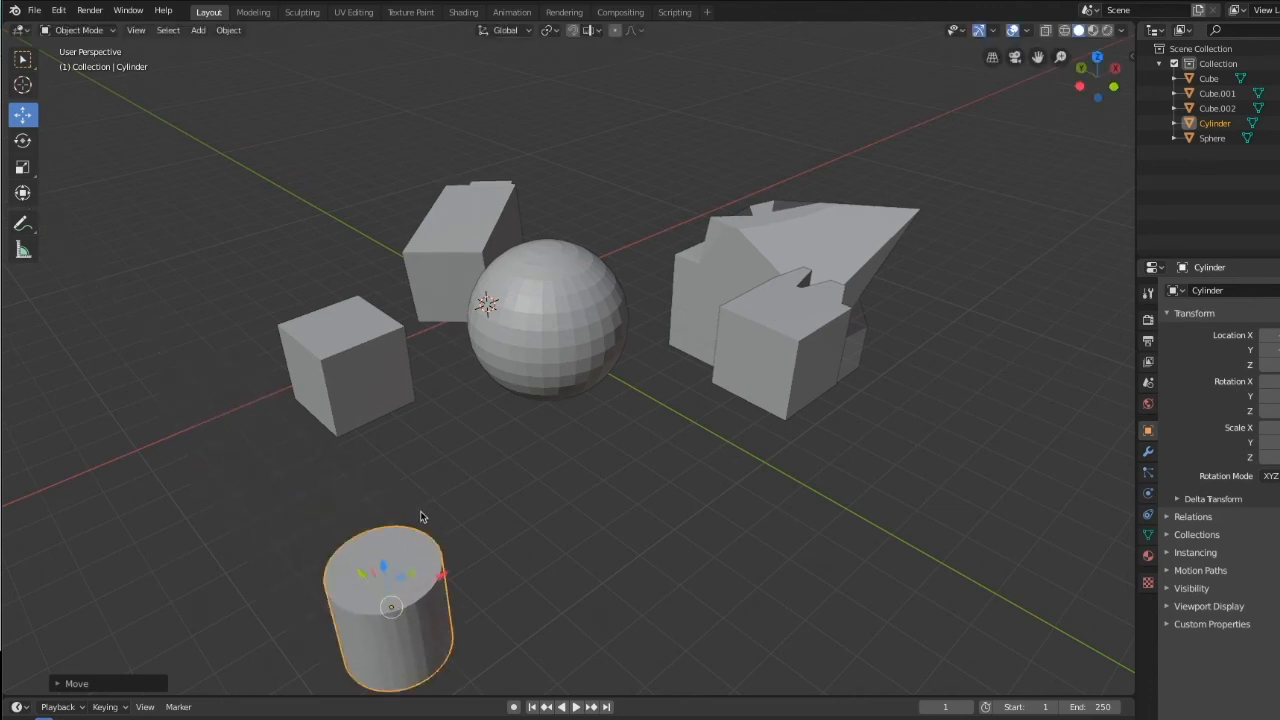
shift+click(380, 562)
click(382, 558)
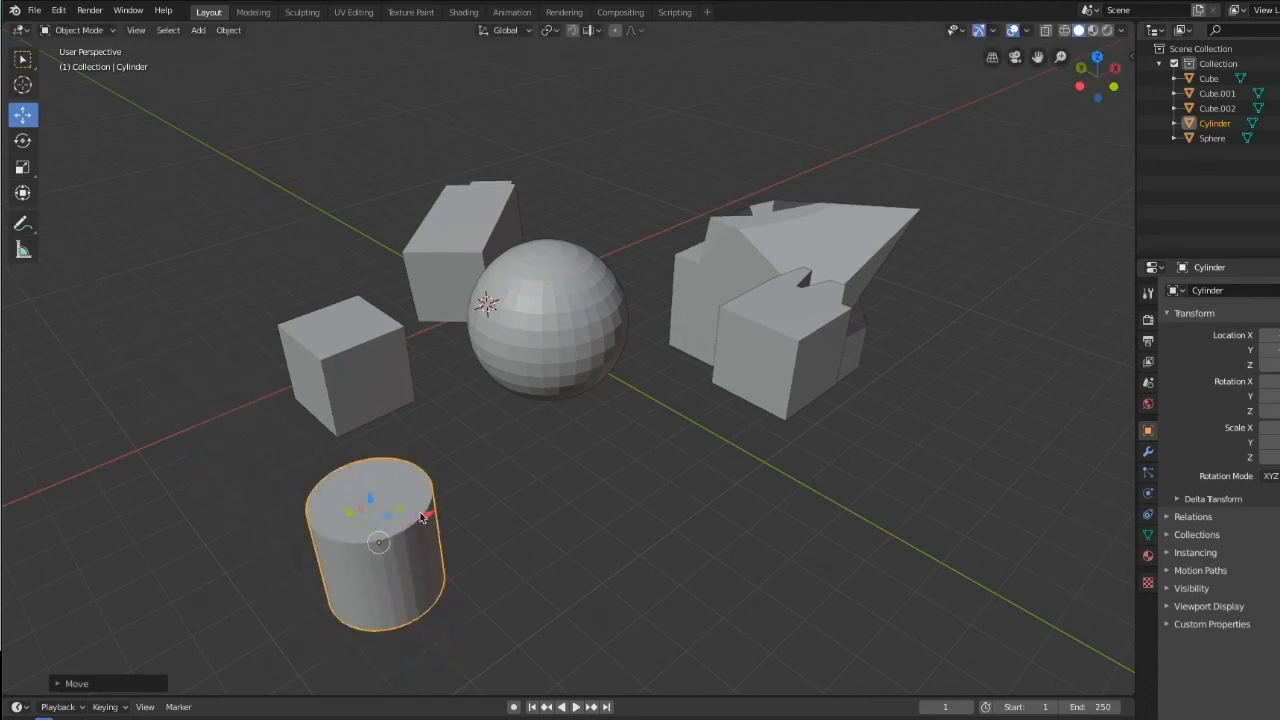
Enter Edit Mode on the cylinder and bisect it across its middle with a slightly tilted horizontal cut.
middle_drag(420, 515, 457, 494)
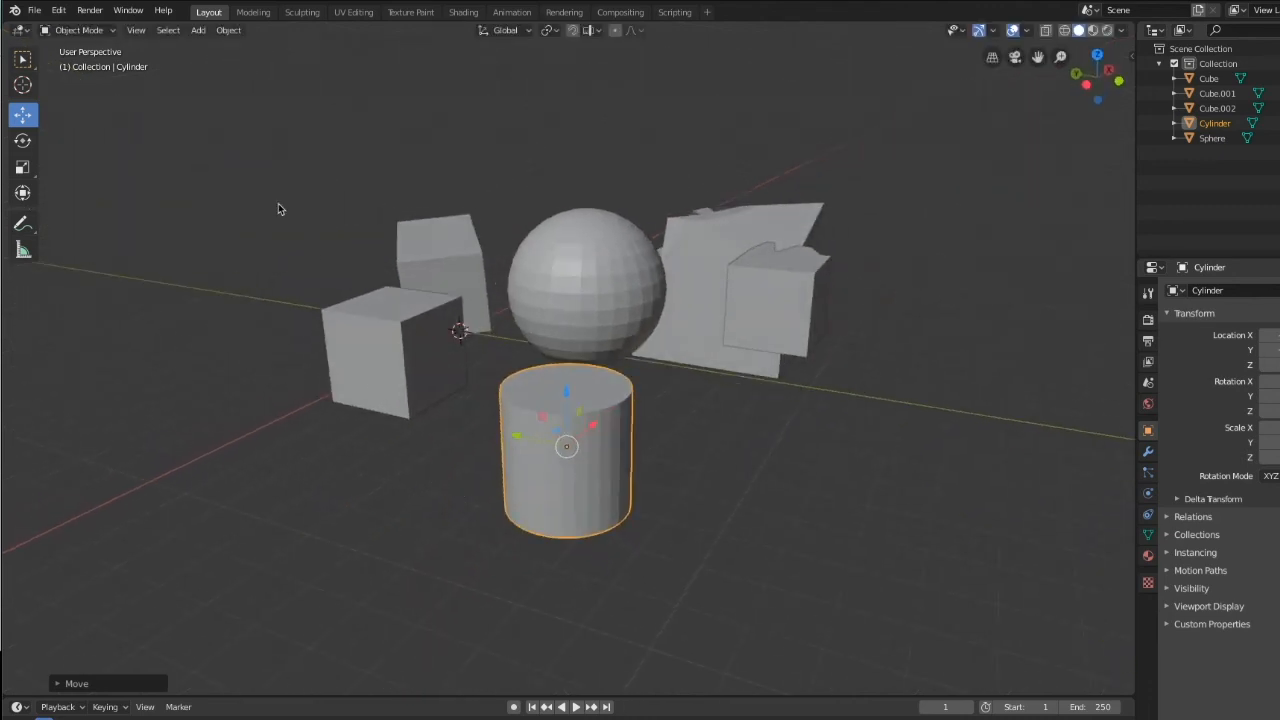
click(84, 31)
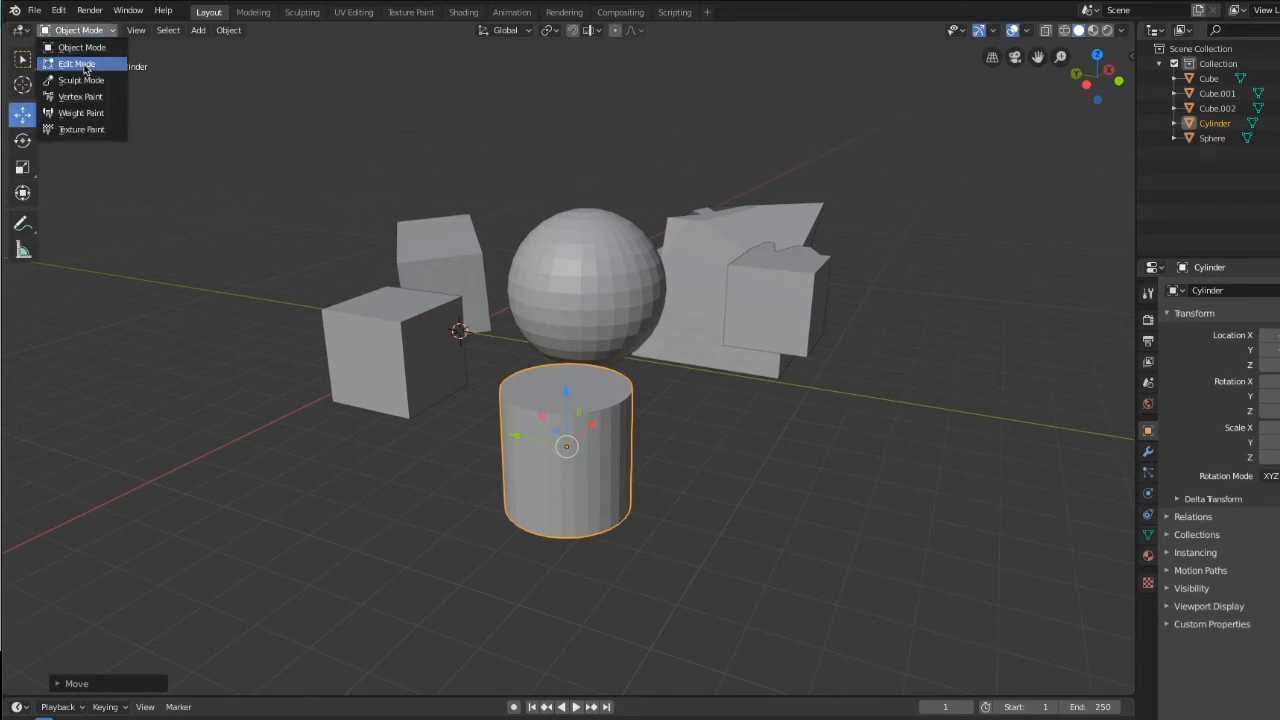
click(84, 57)
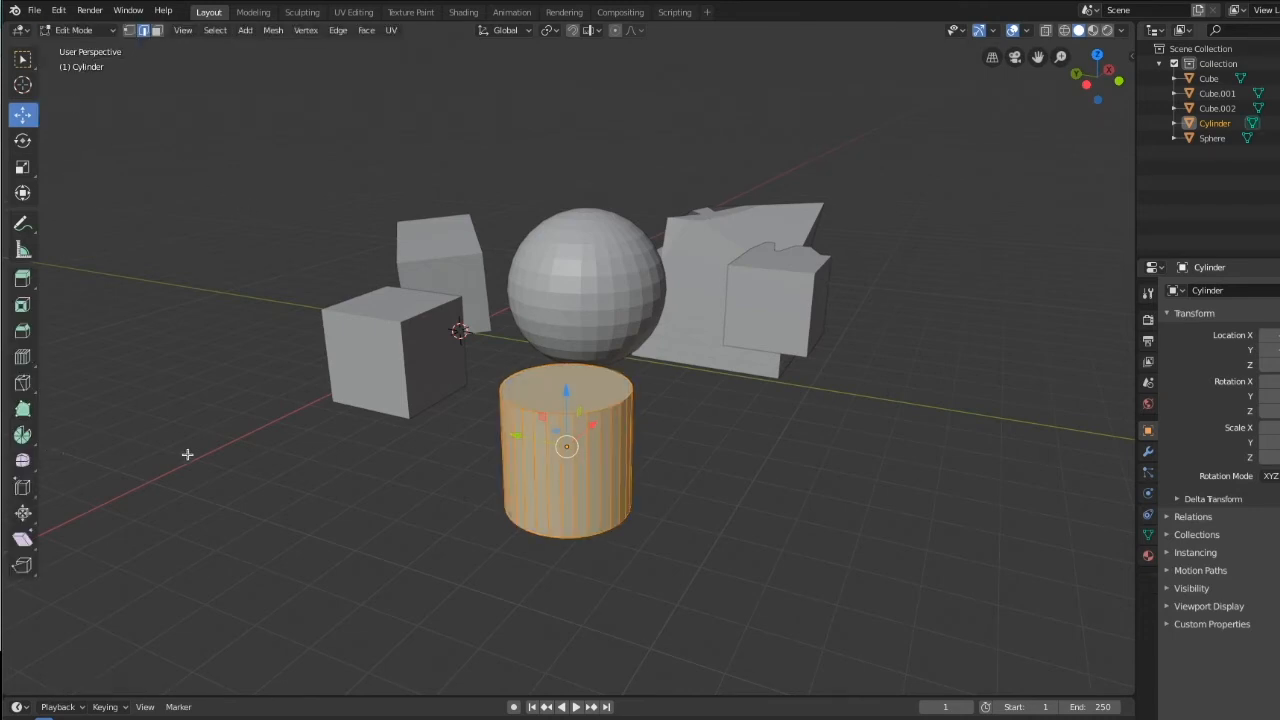
click(30, 389)
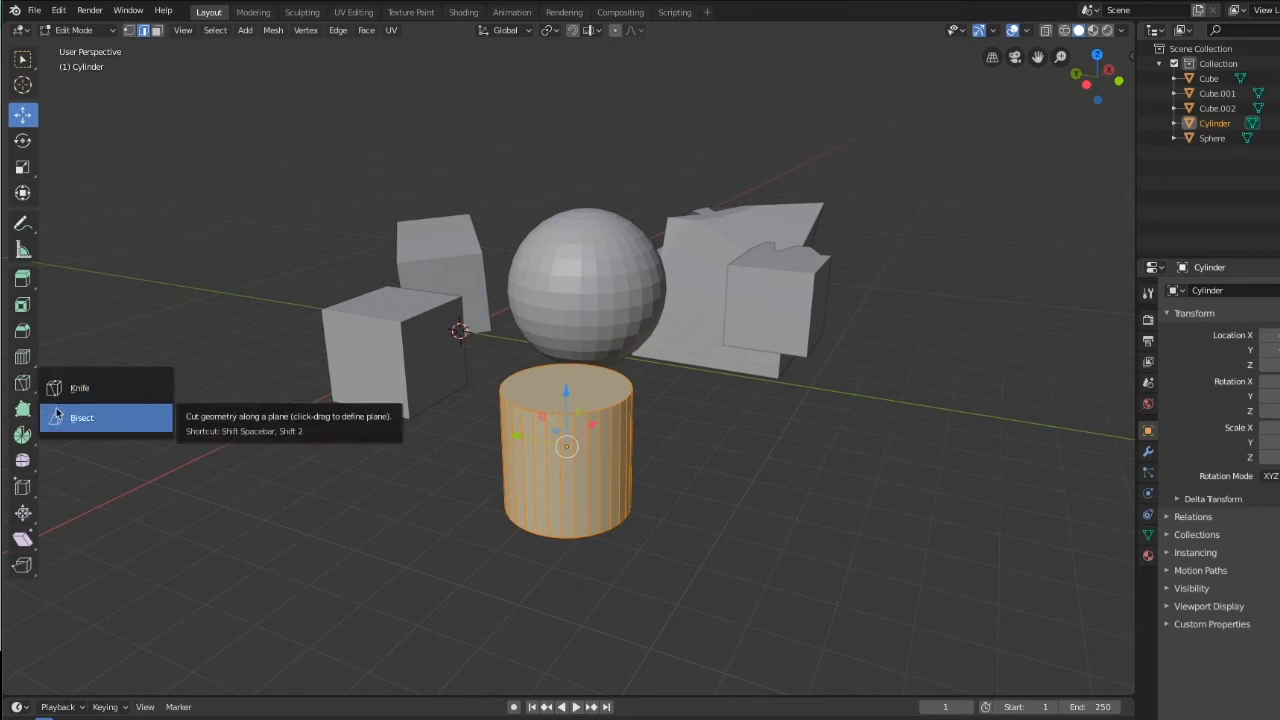
click(56, 412)
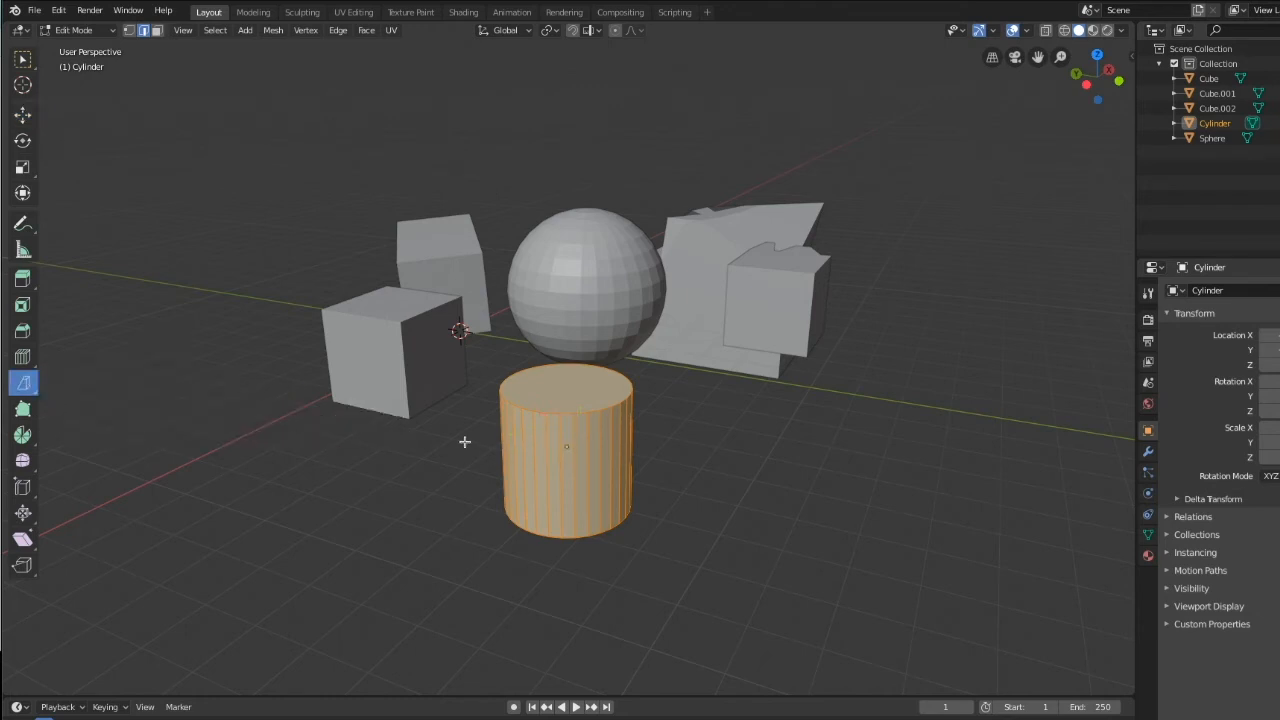
drag(466, 441, 653, 461)
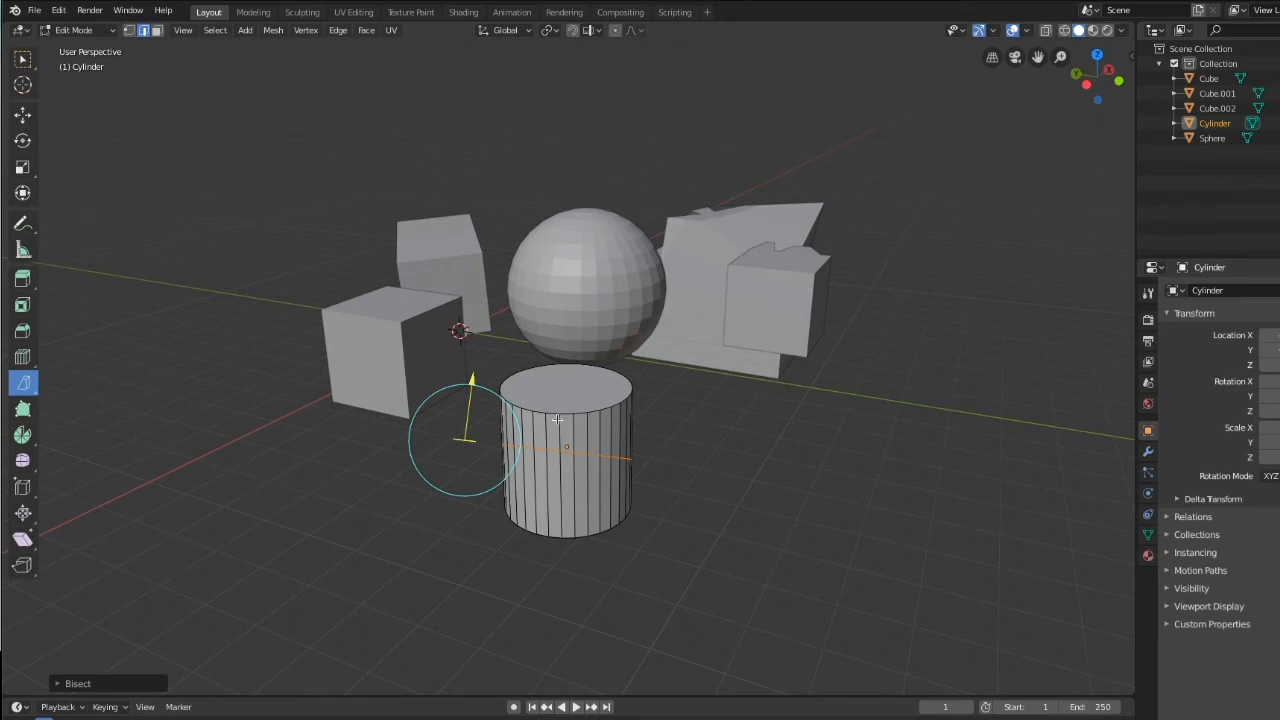
Try the Bisect options Clear Inner, Clear Outer and Fill on the cylinder, leaving only Clear Inner enabled.
click(128, 684)
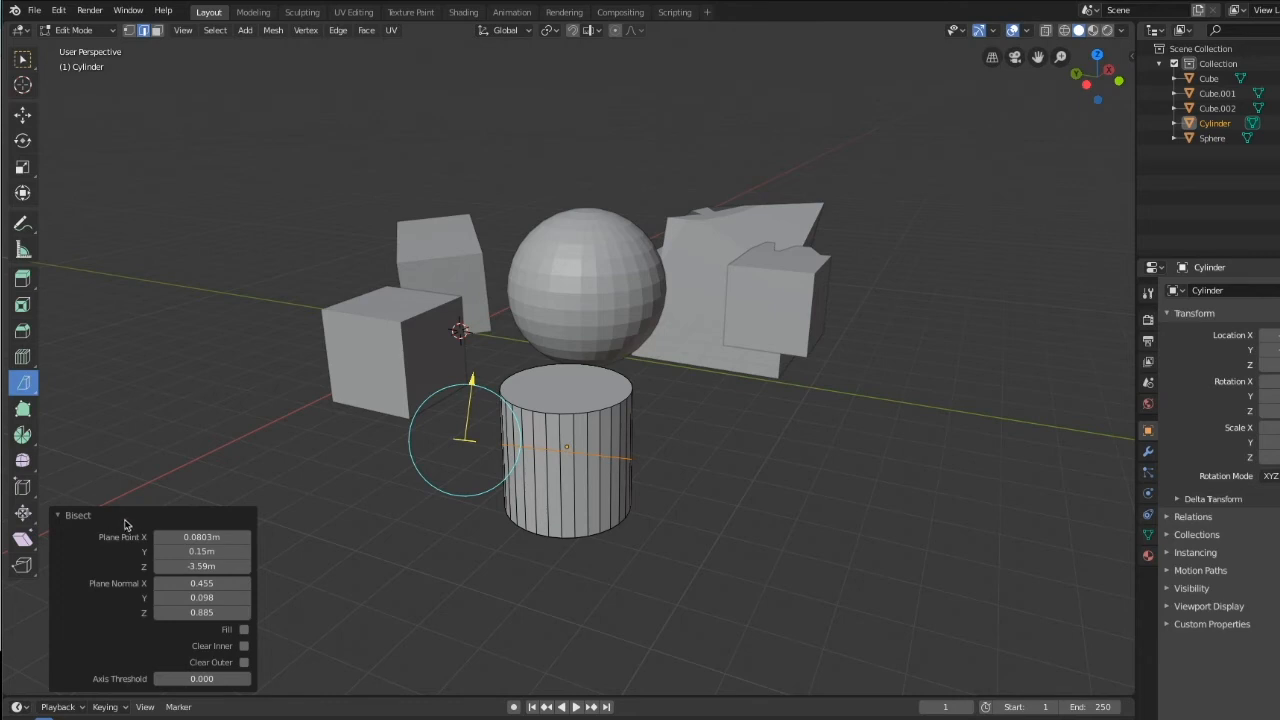
click(244, 646)
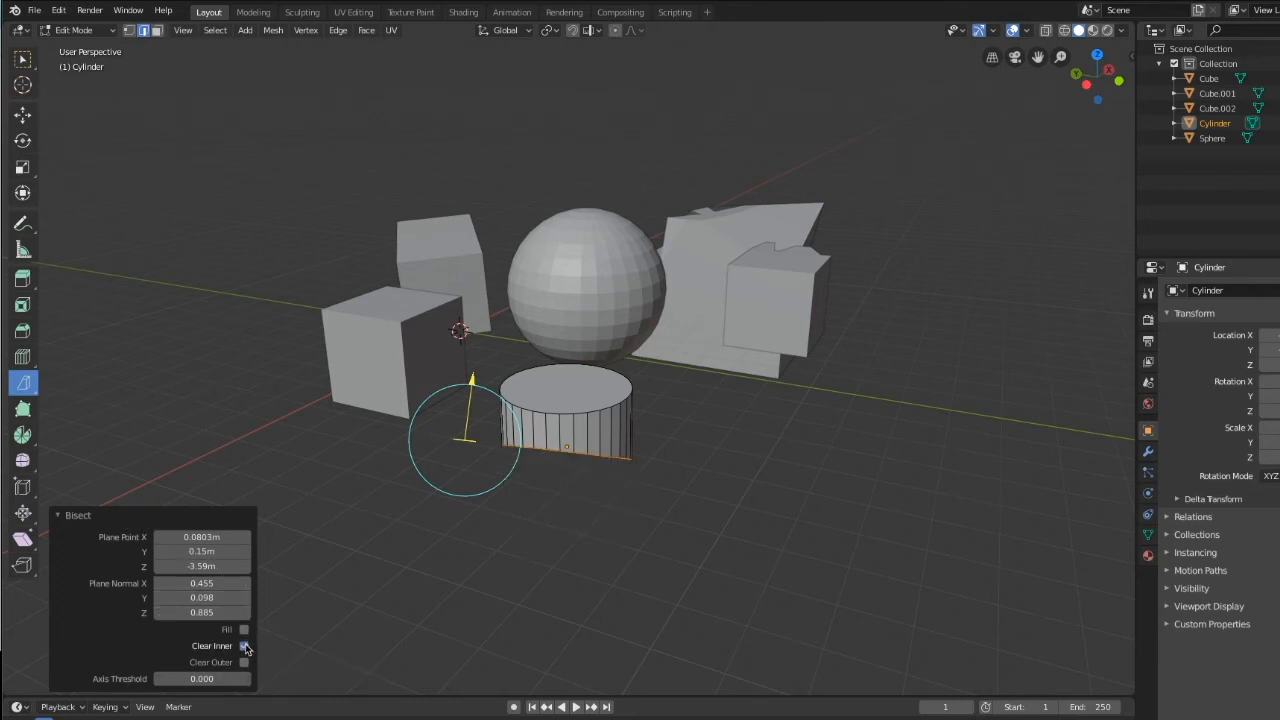
click(244, 646)
click(244, 662)
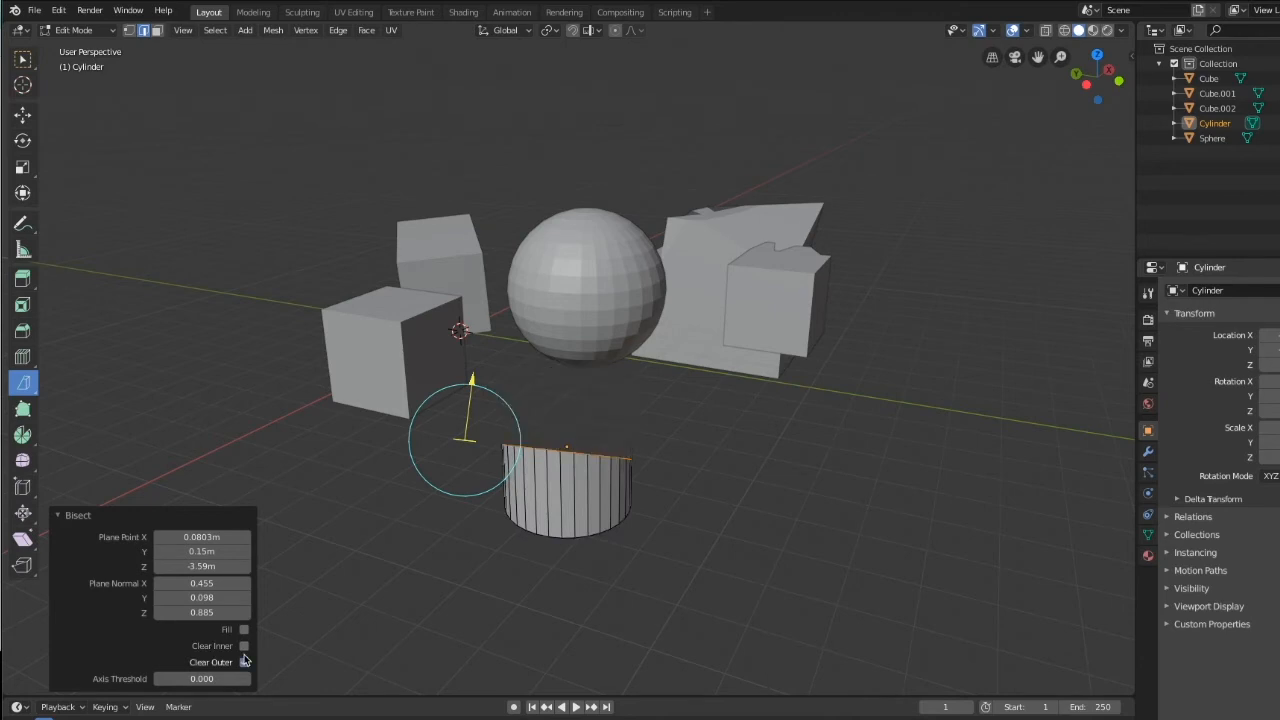
click(244, 662)
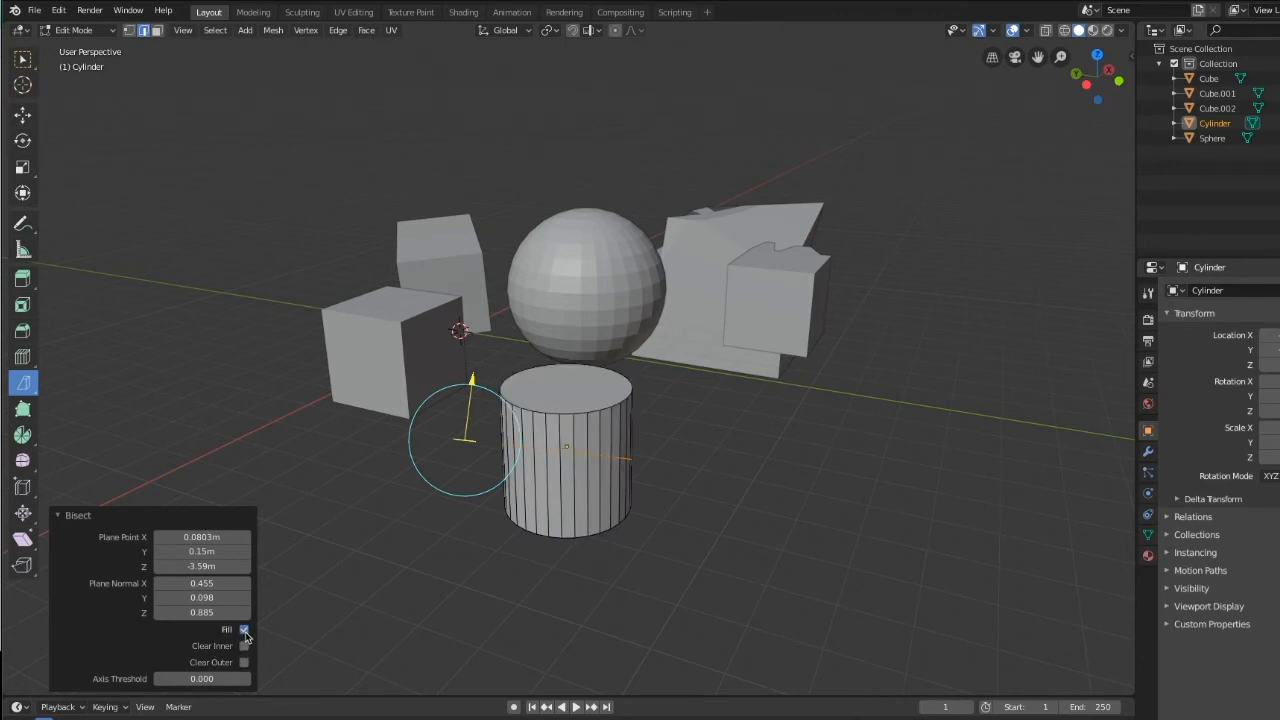
click(244, 630)
click(244, 646)
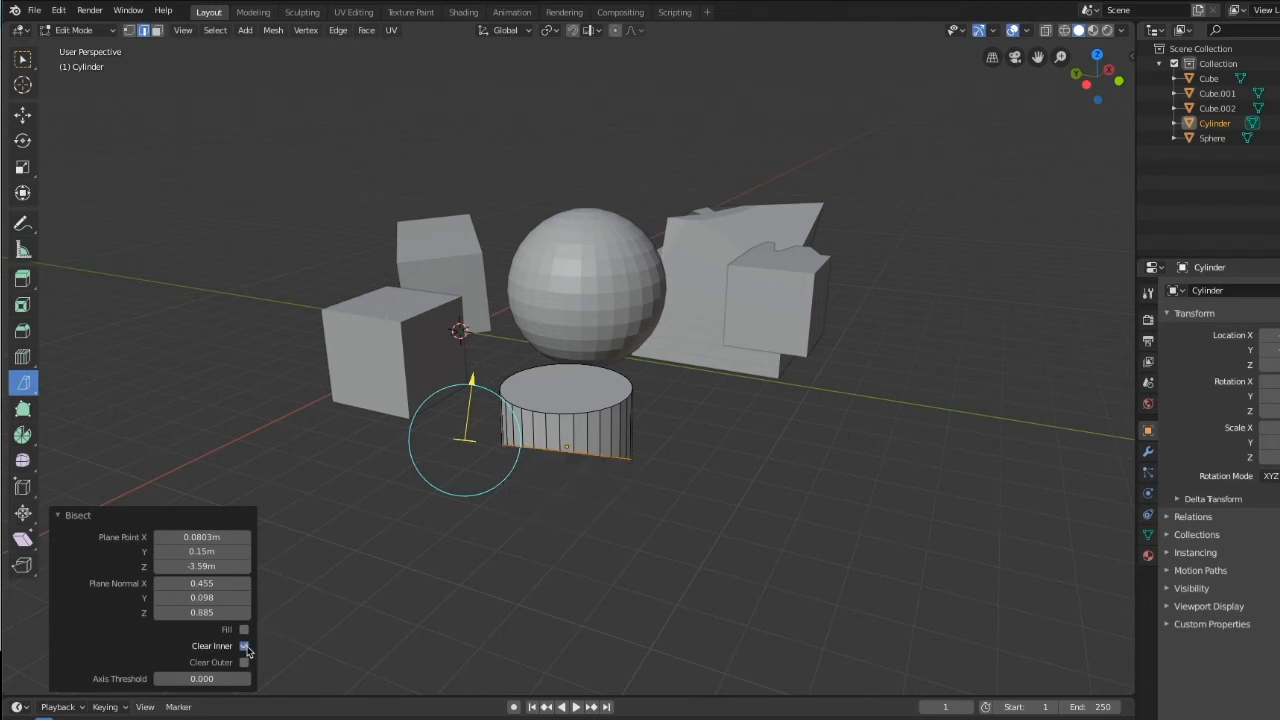
Switch to the Move tool, deselect the cylinder's edges and undo the bisect back to the whole cylinder in Object Mode.
click(343, 449)
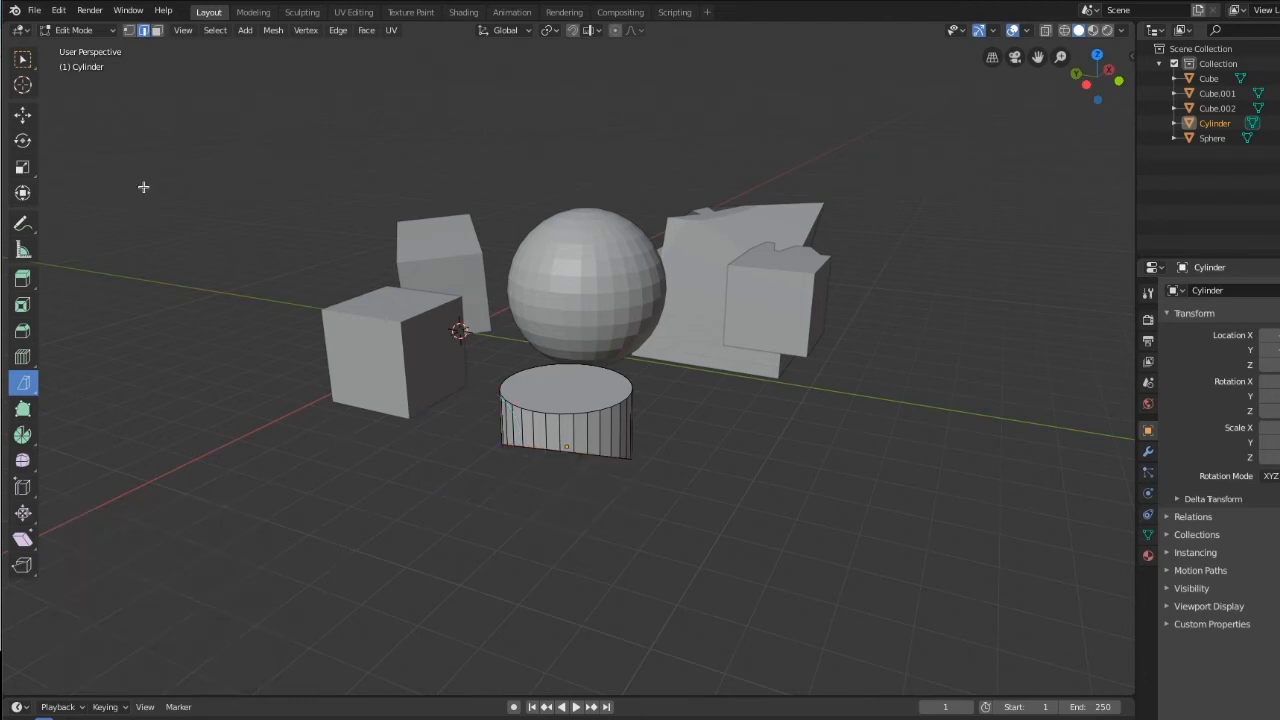
click(24, 116)
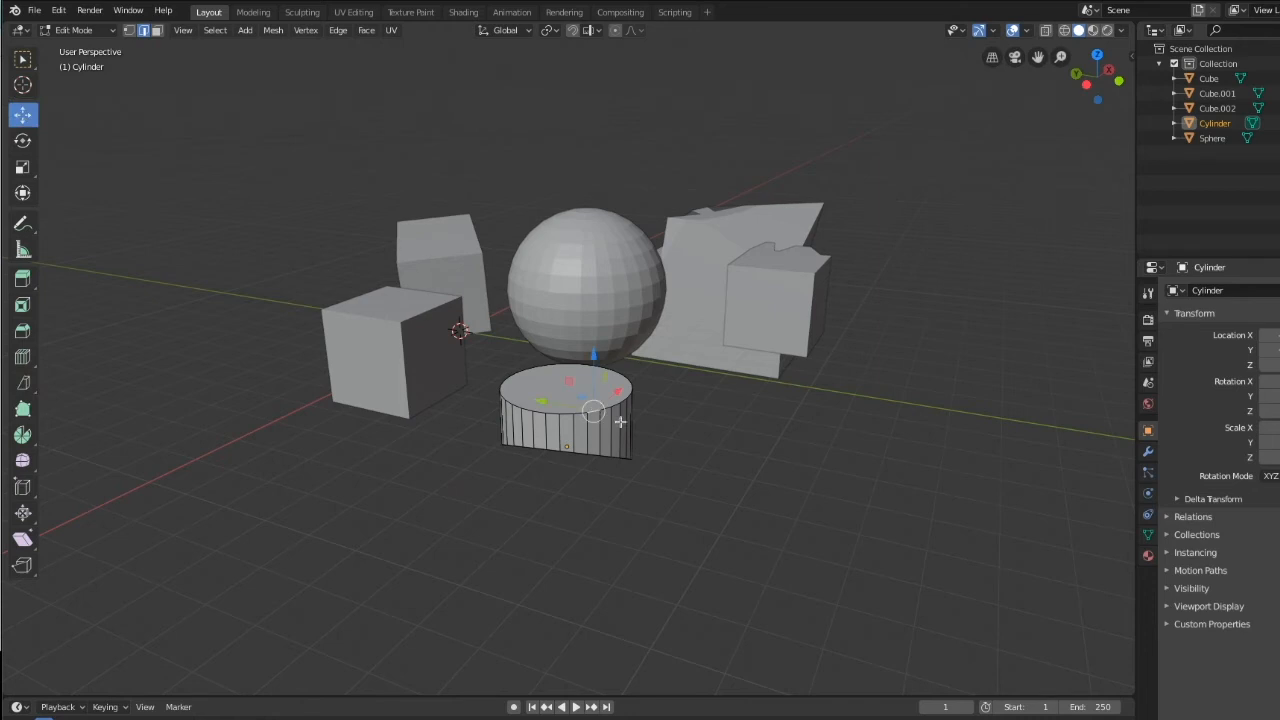
click(655, 429)
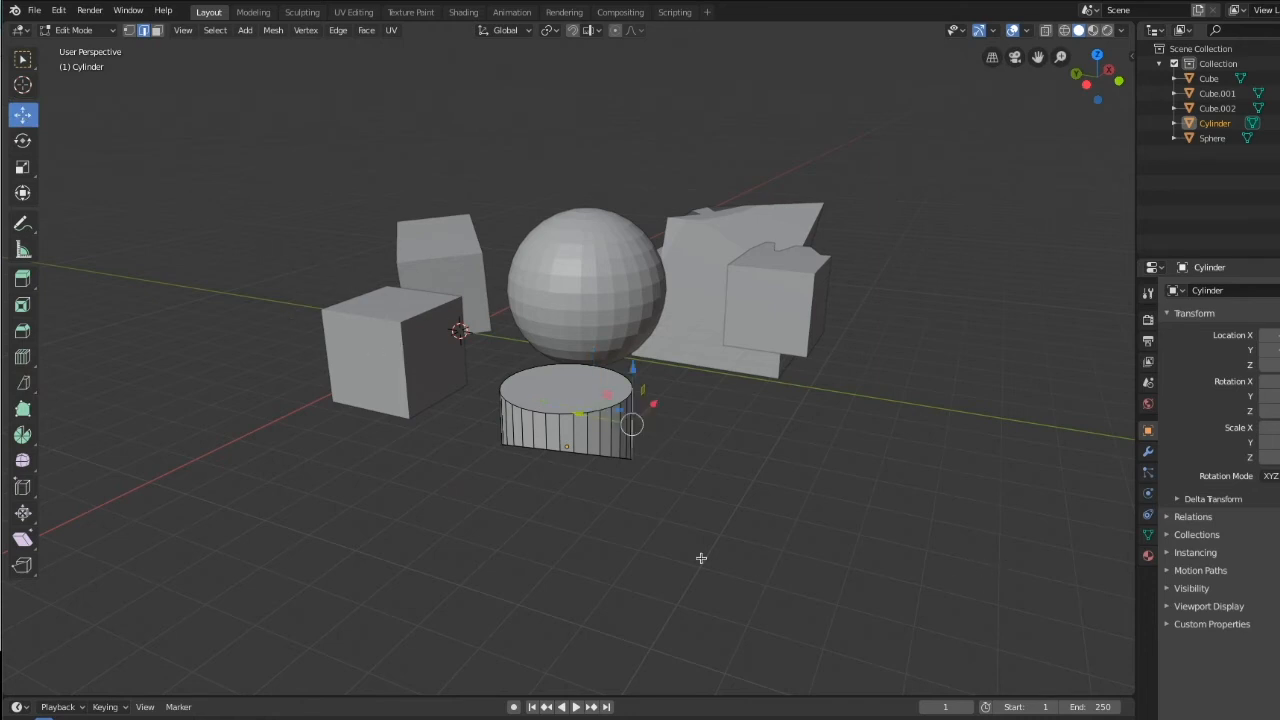
click(804, 531)
middle_drag(847, 519, 784, 532)
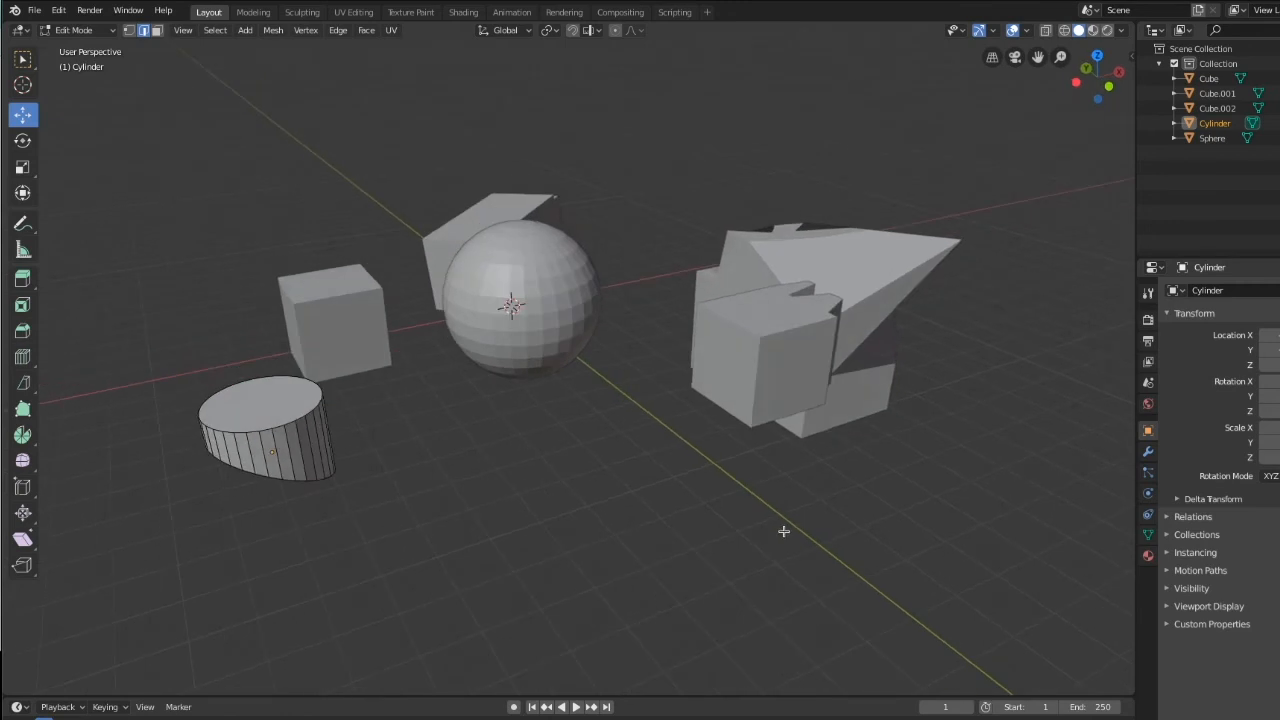
key(ctrl+z)
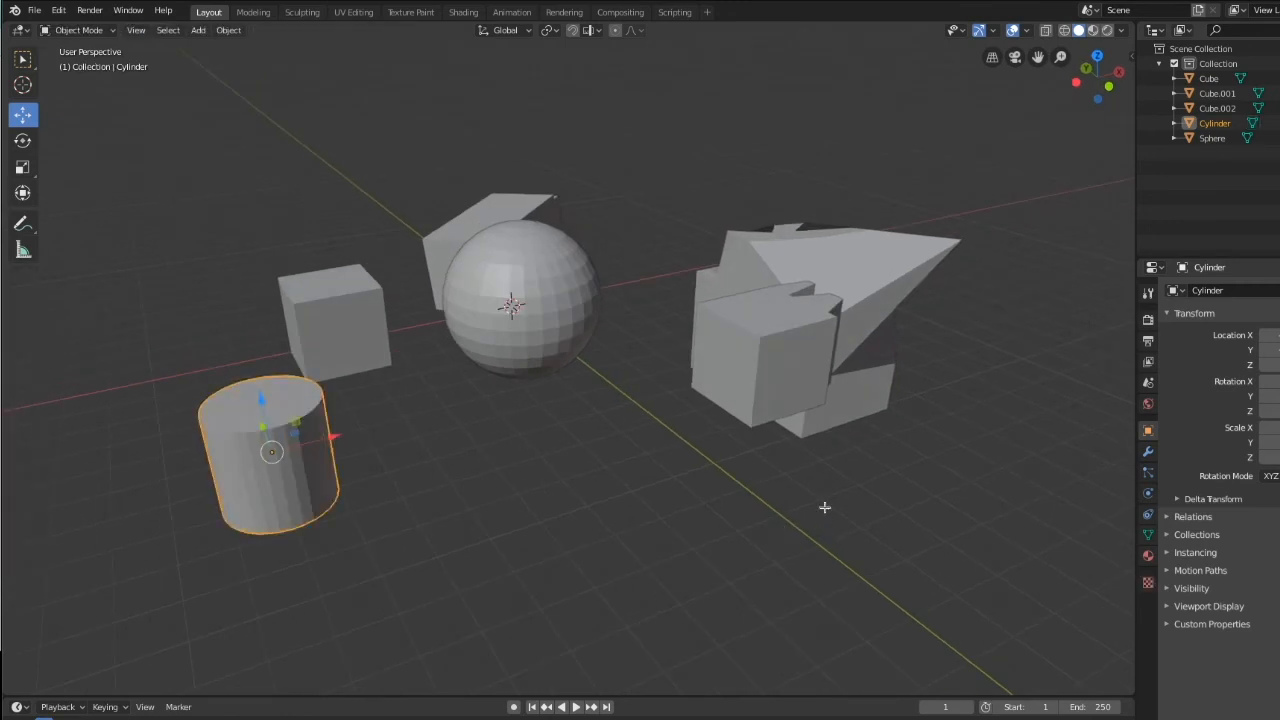
Enter Edit Mode on the cylinder and clear the selection of its whole mesh.
click(100, 30)
click(100, 61)
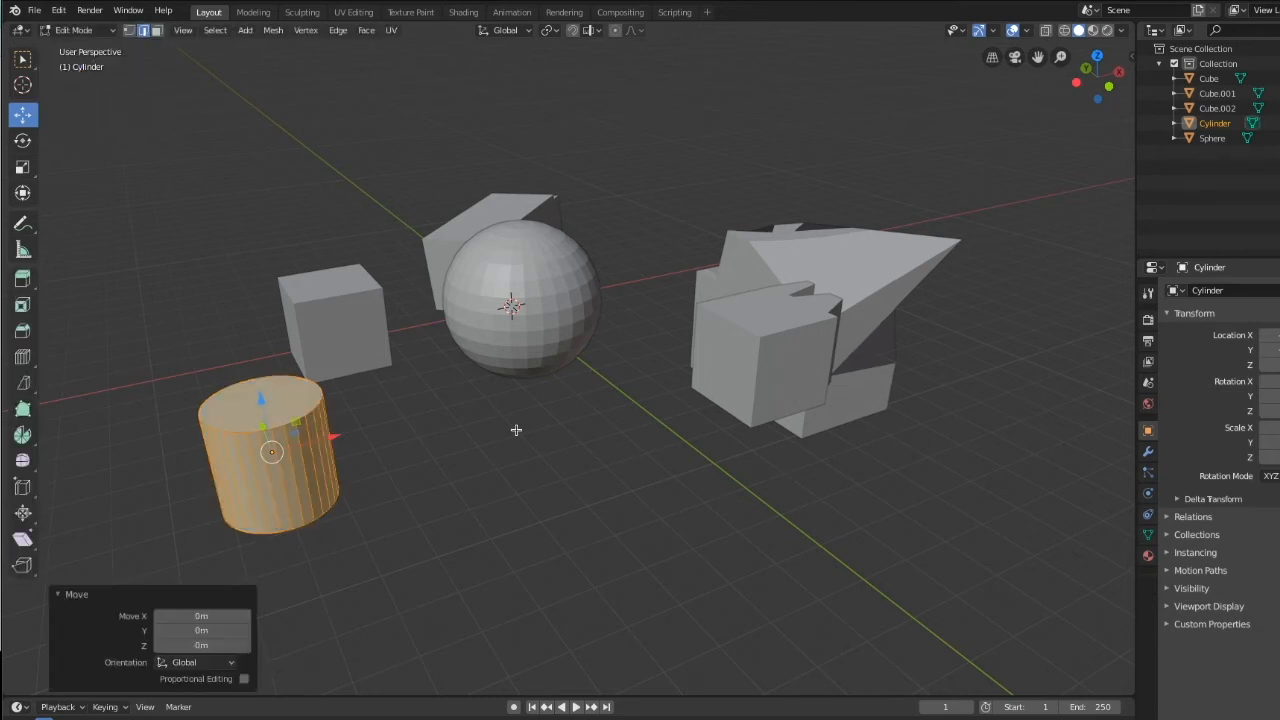
click(550, 520)
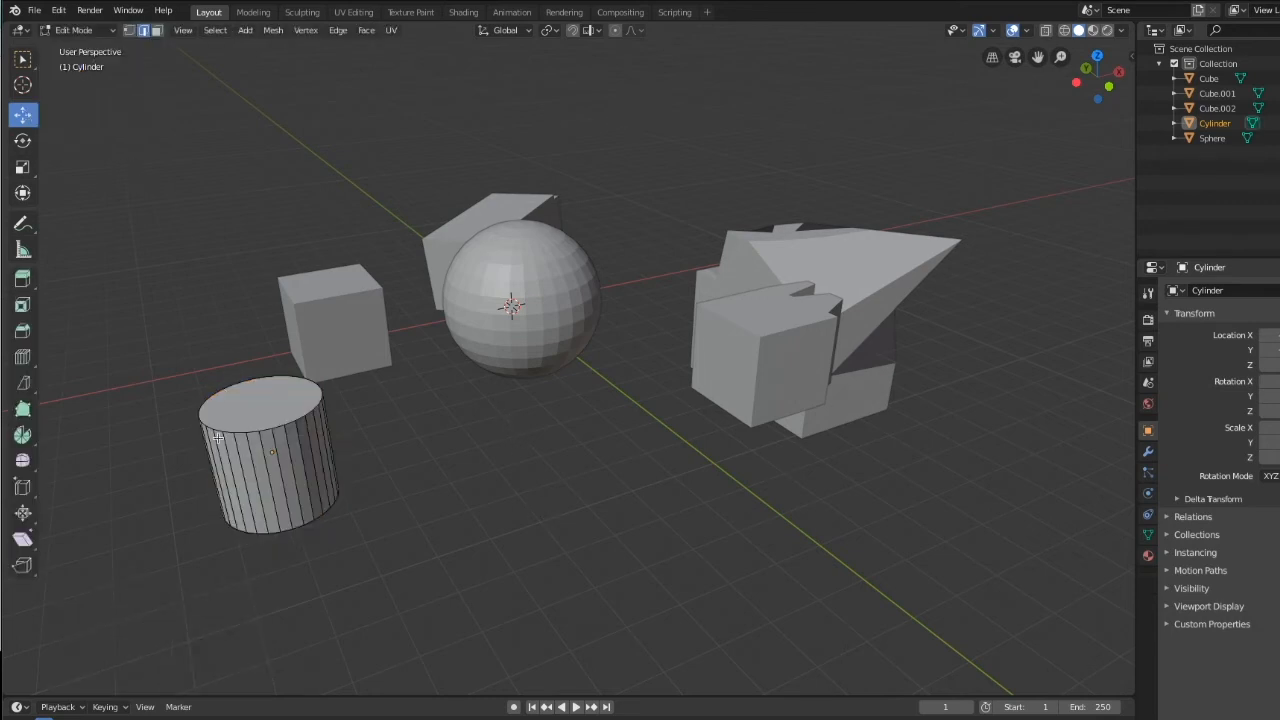
Try to bisect the cylinder across its middle with nothing selected, and undo the attempt.
middle_drag(323, 560, 338, 533)
click(23, 383)
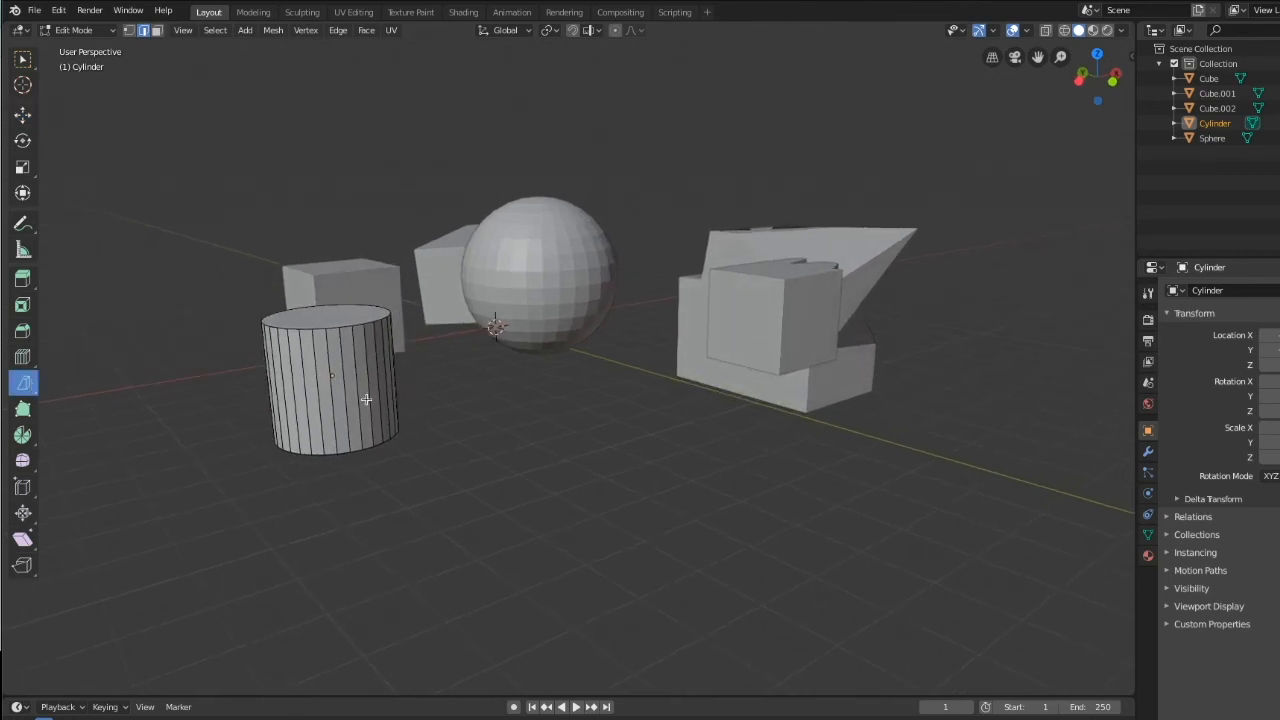
click(264, 368)
click(340, 403)
drag(244, 361, 526, 438)
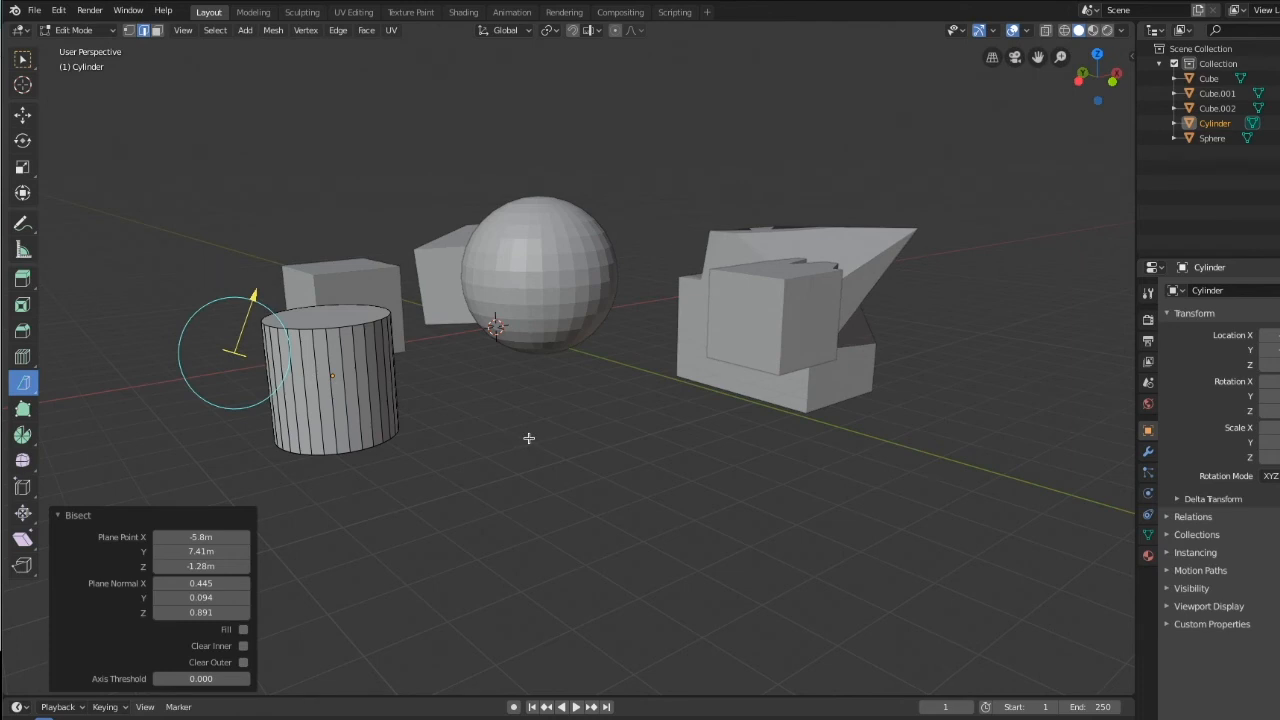
key(ctrl+z)
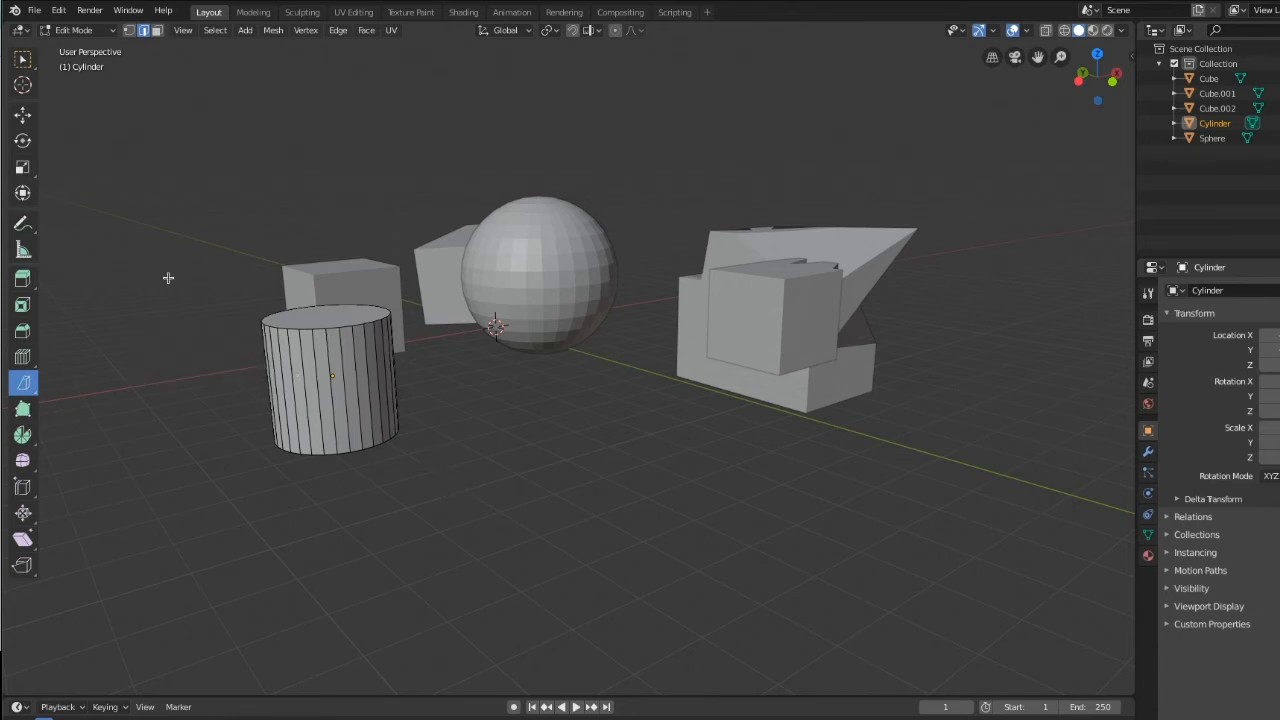
Try to box-select the cylinder's geometry in solid shading from several viewing directions.
click(23, 59)
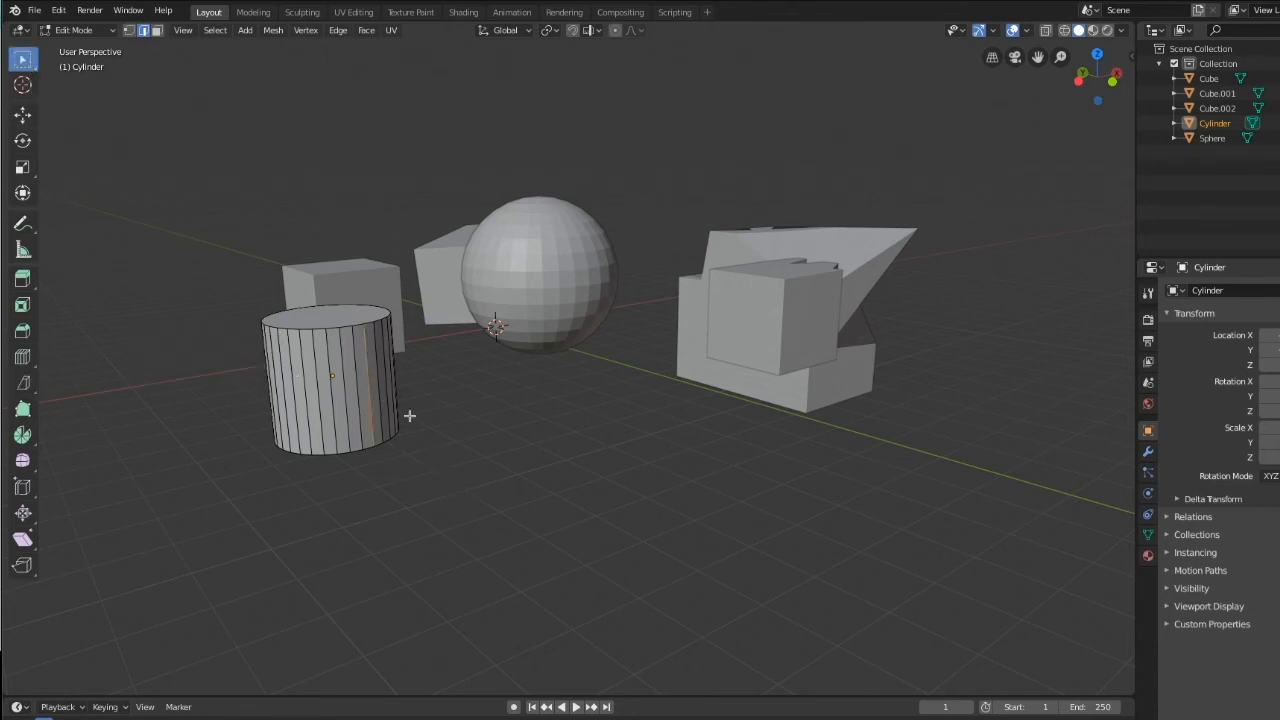
drag(412, 410, 224, 404)
middle_drag(417, 469, 550, 549)
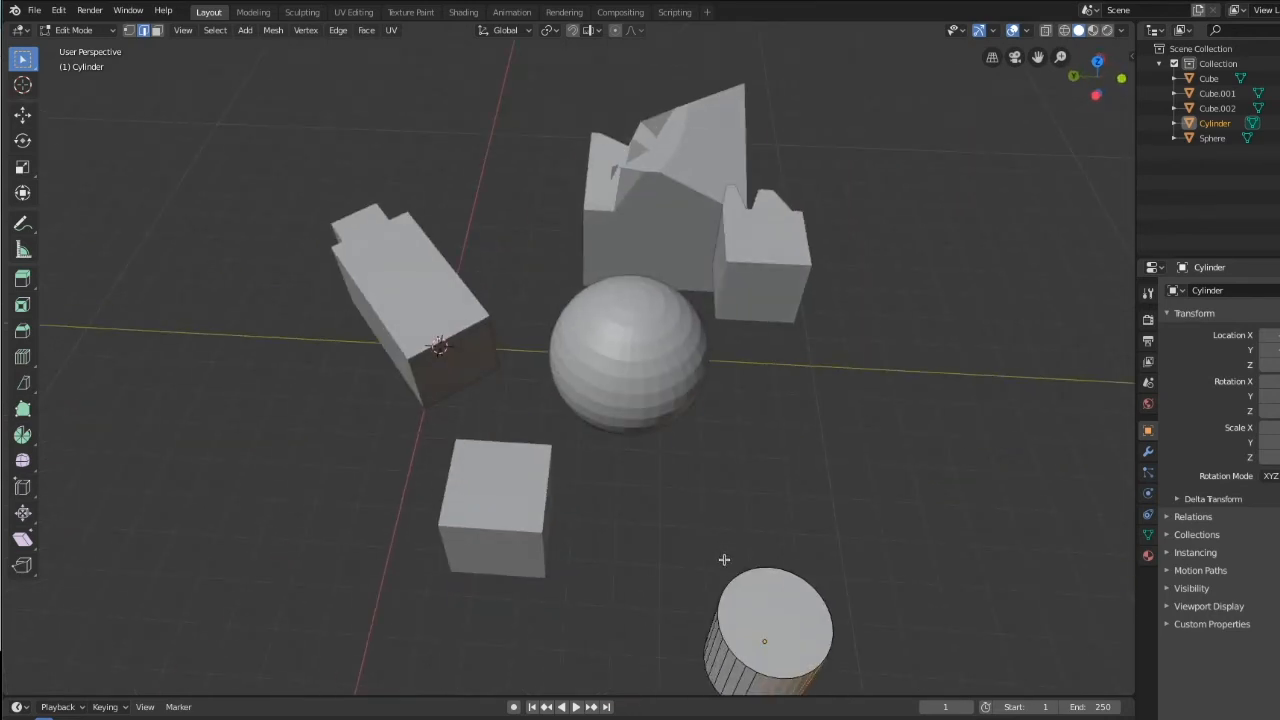
shift+middle_drag(724, 560, 643, 417)
drag(645, 418, 806, 646)
middle_drag(806, 646, 511, 591)
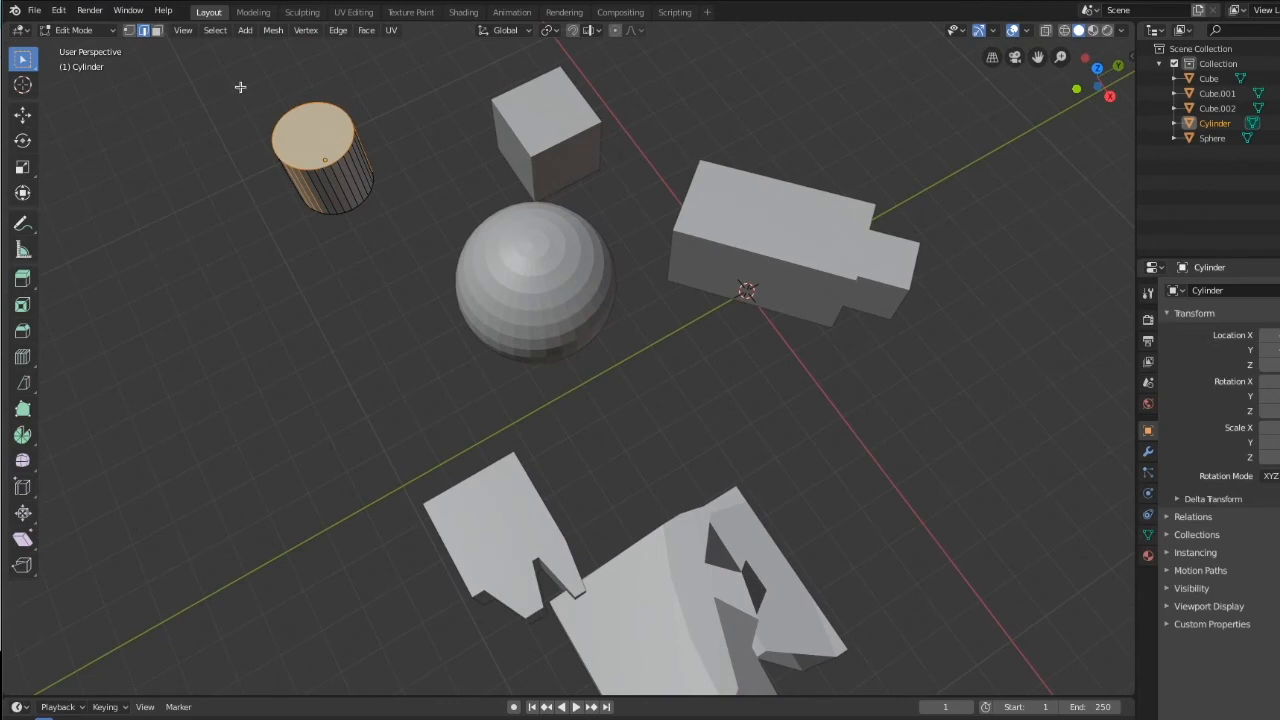
shift+middle_drag(239, 75, 321, 209)
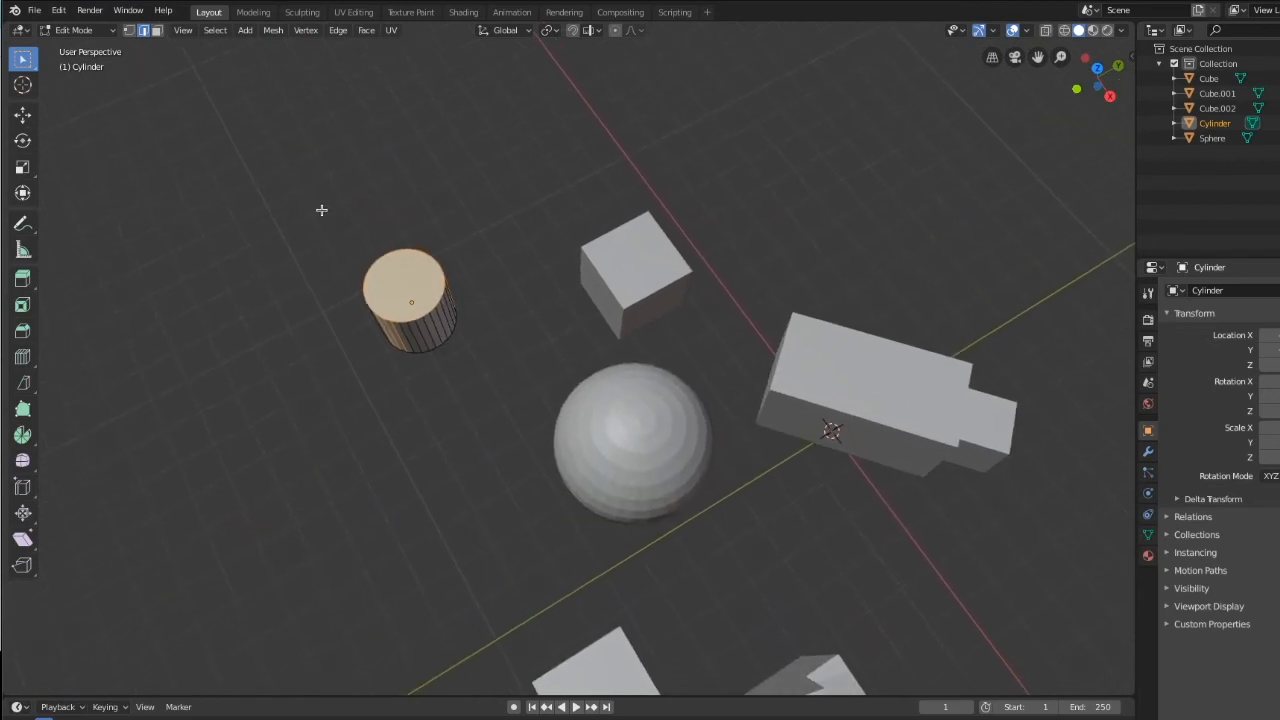
drag(322, 212, 486, 397)
middle_drag(480, 406, 662, 351)
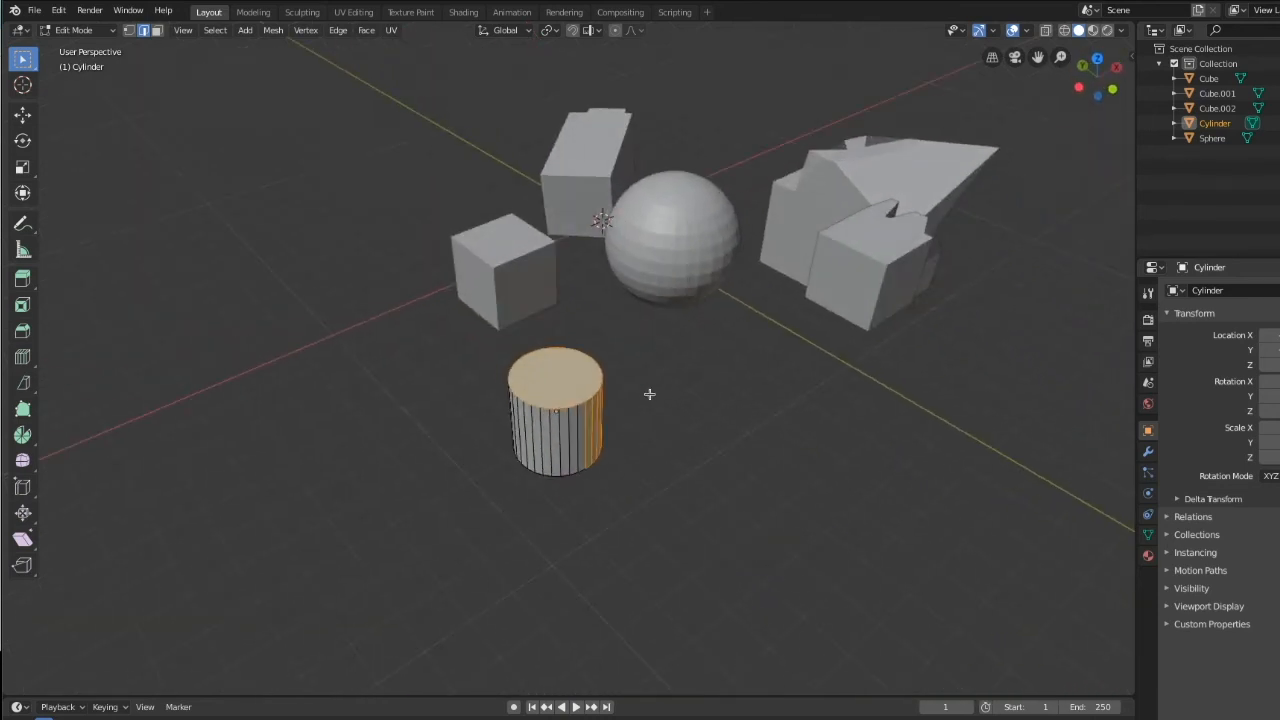
scroll(648, 483, up, 1)
scroll(648, 480, down, 2)
scroll(648, 480, up, 4)
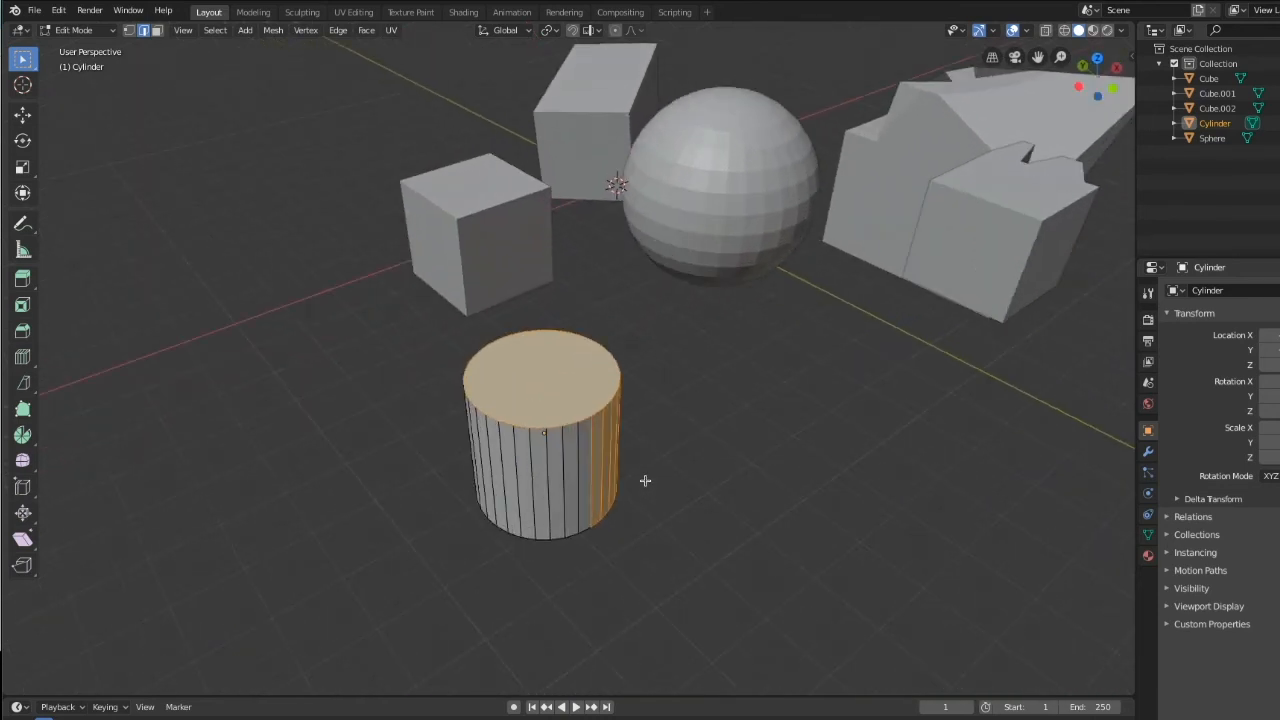
middle_drag(657, 471, 654, 480)
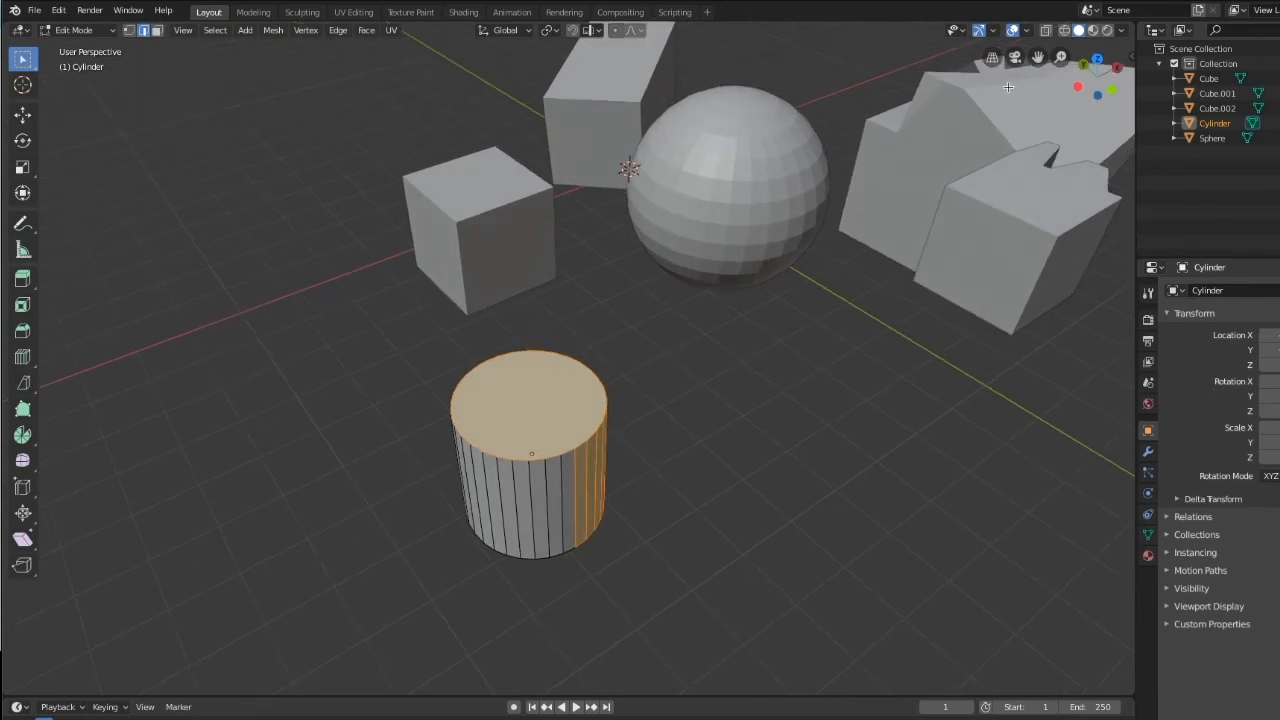
Box-select the entire cylinder in wireframe shading, including its hidden far side, and return to solid shading.
click(1066, 31)
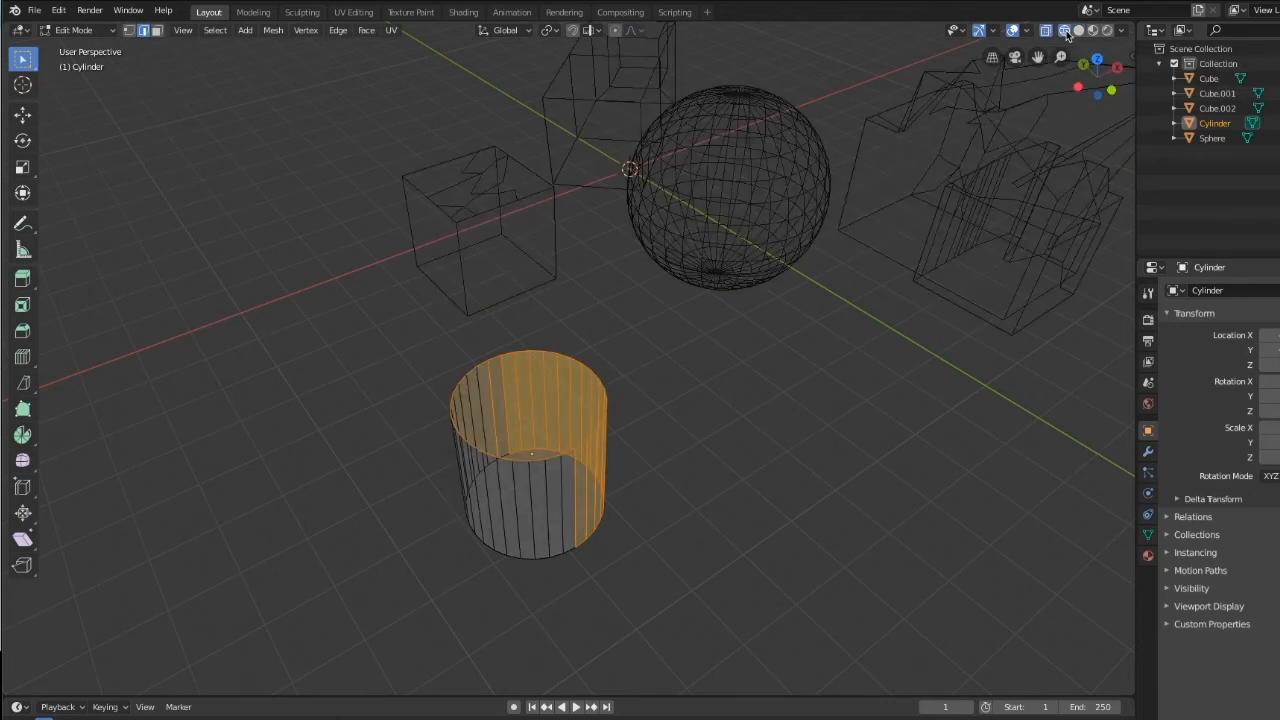
drag(670, 634, 415, 323)
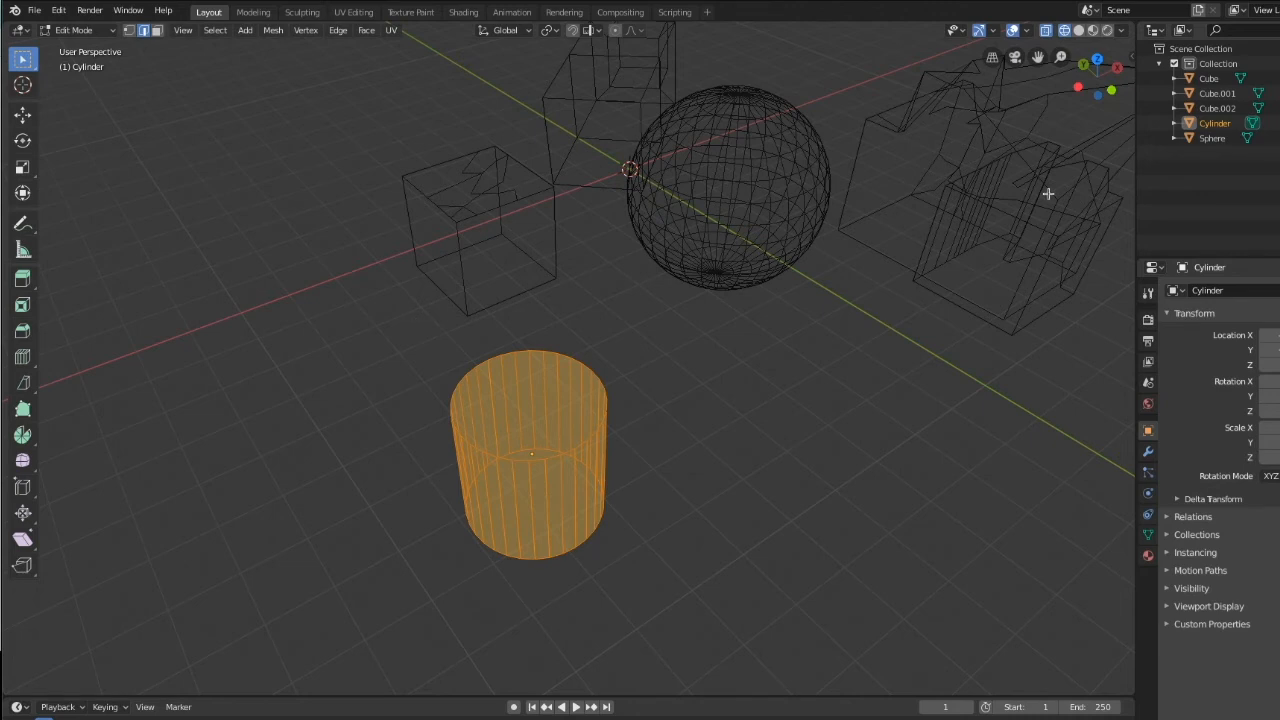
click(1079, 31)
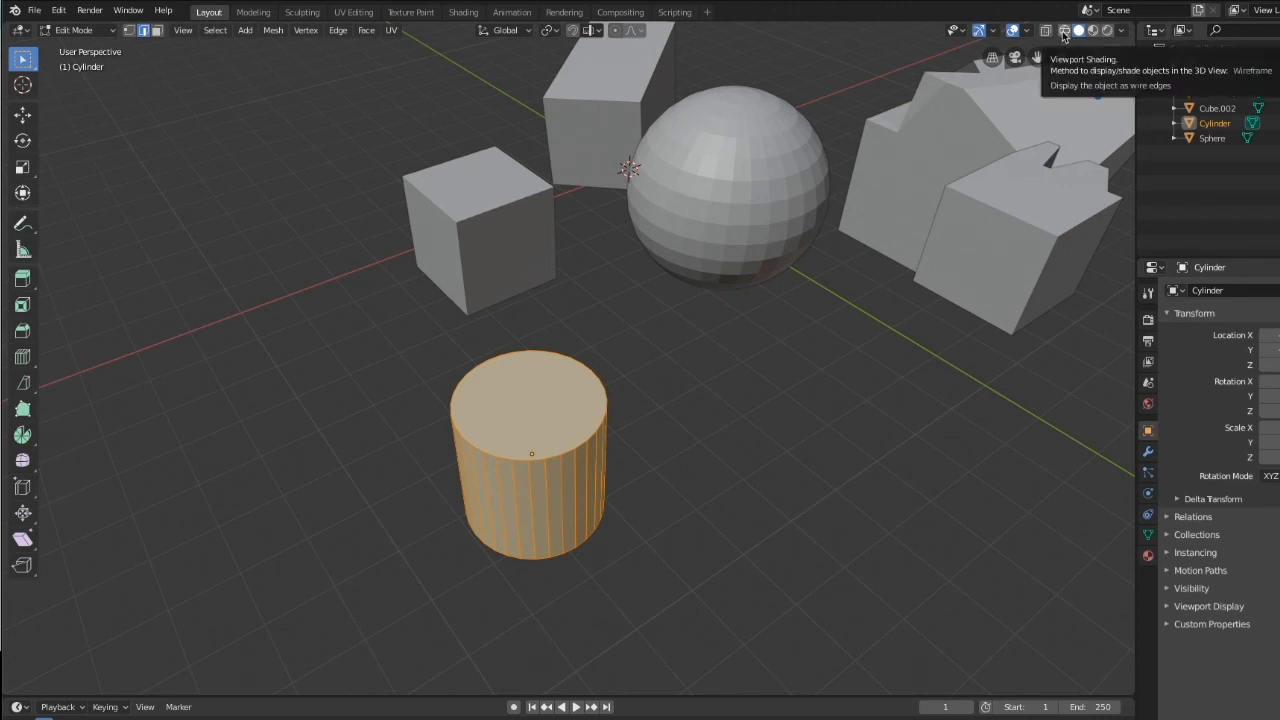
Compare the selected cylinder in wireframe and solid shading, ending in solid shading.
click(1066, 31)
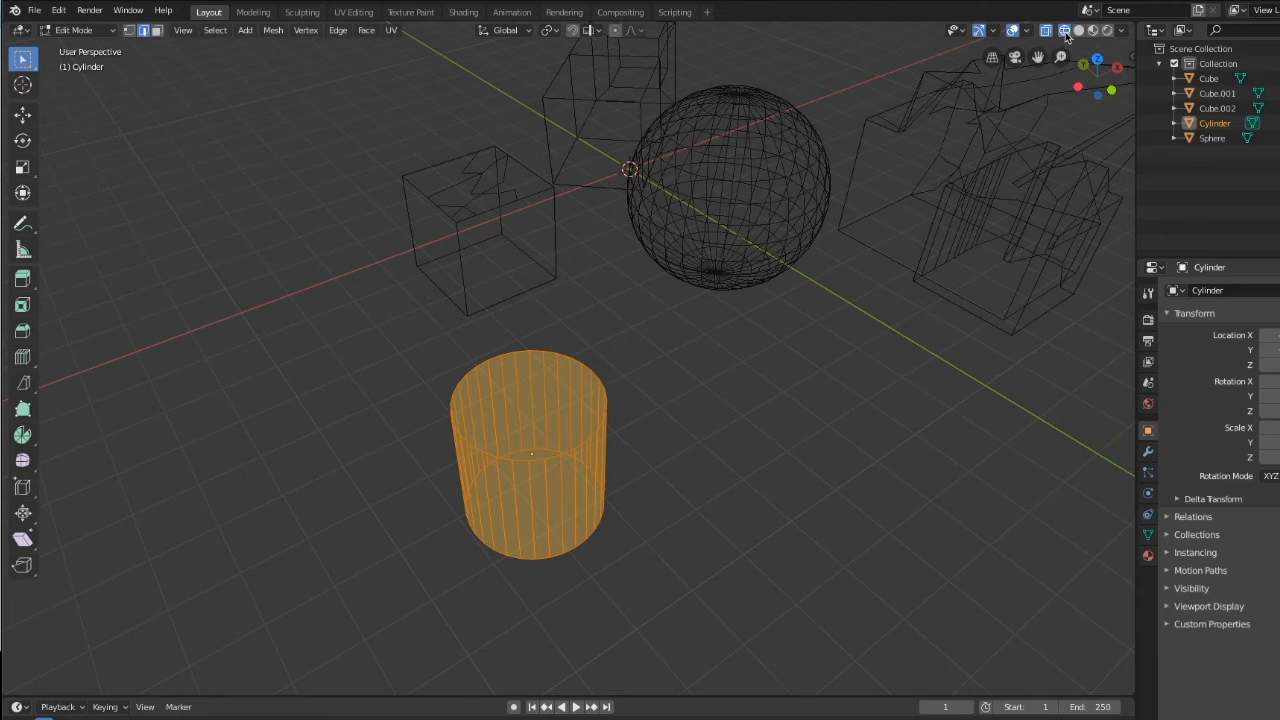
click(1079, 31)
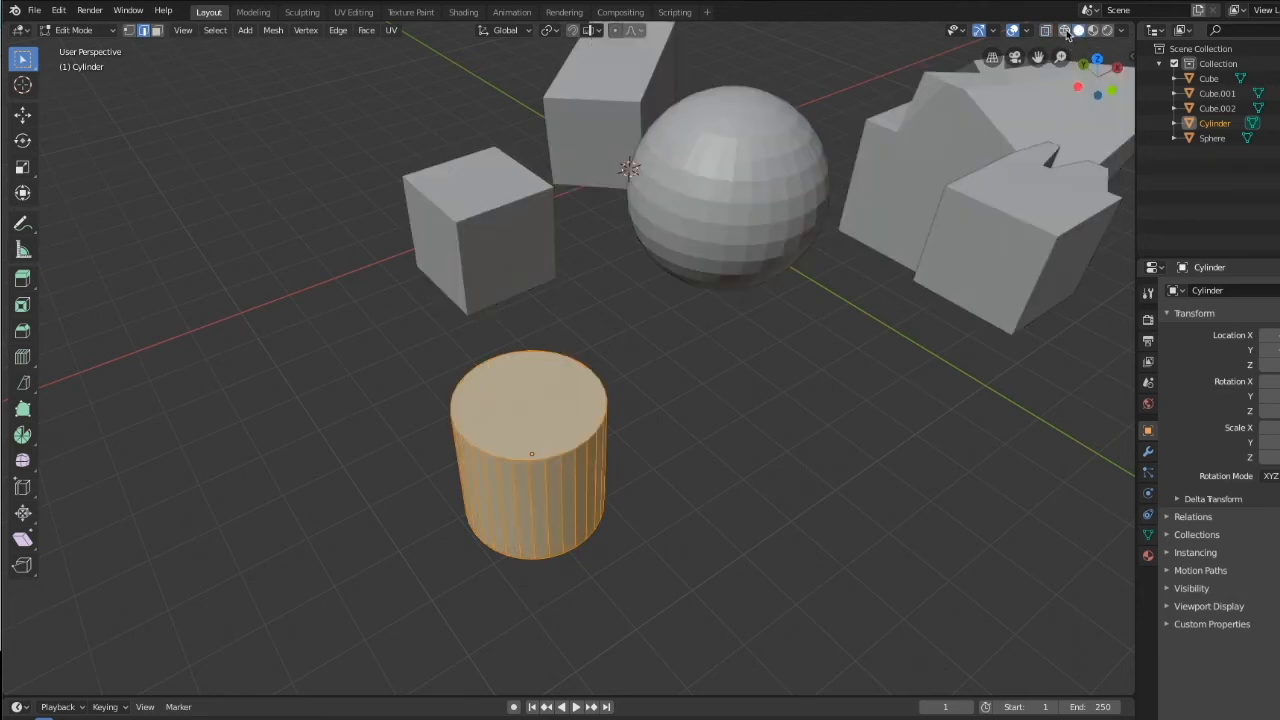
click(1066, 31)
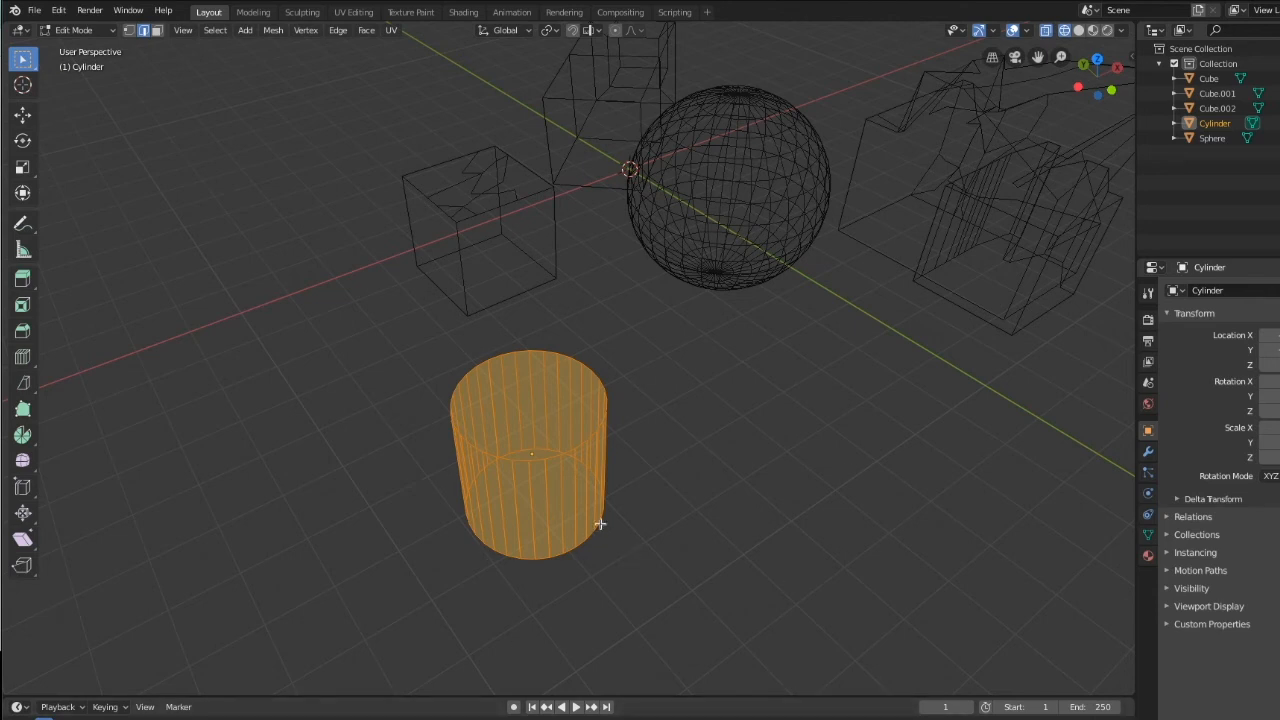
click(1078, 30)
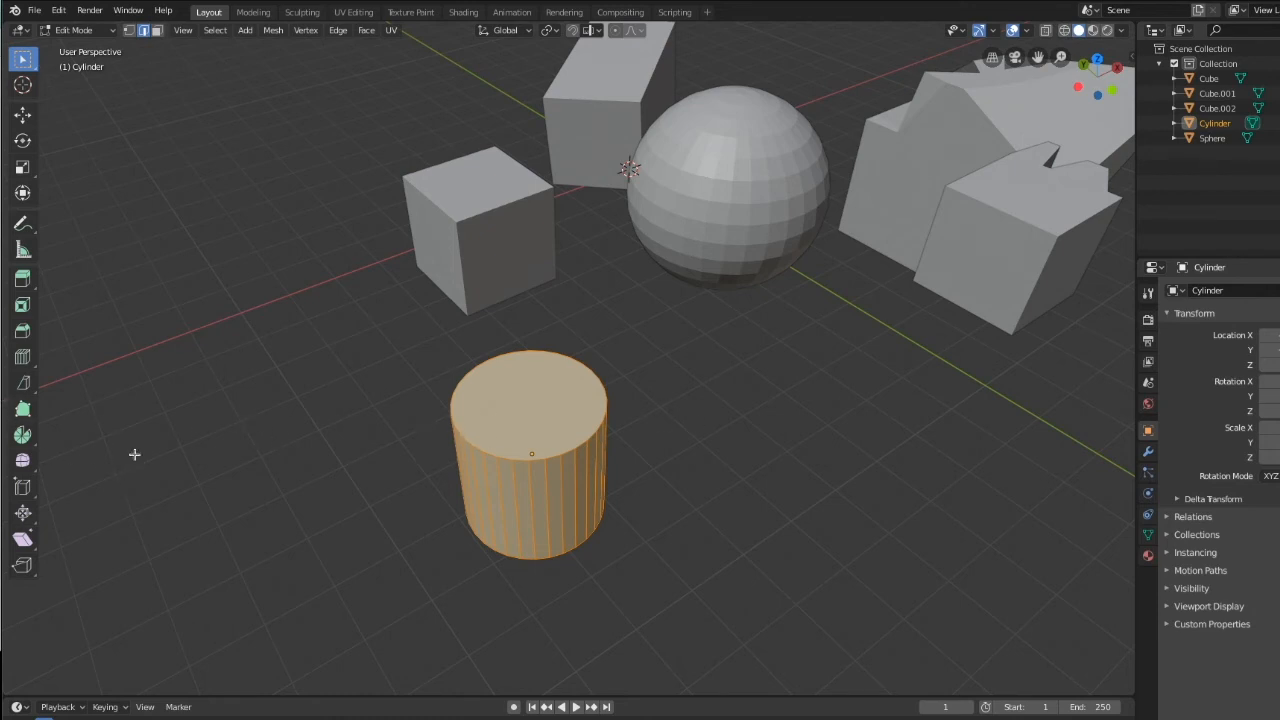
Bisect the fully selected cylinder with a tilted cut across its middle and adjust the cutting plane's angle slightly.
middle_drag(134, 451, 143, 437)
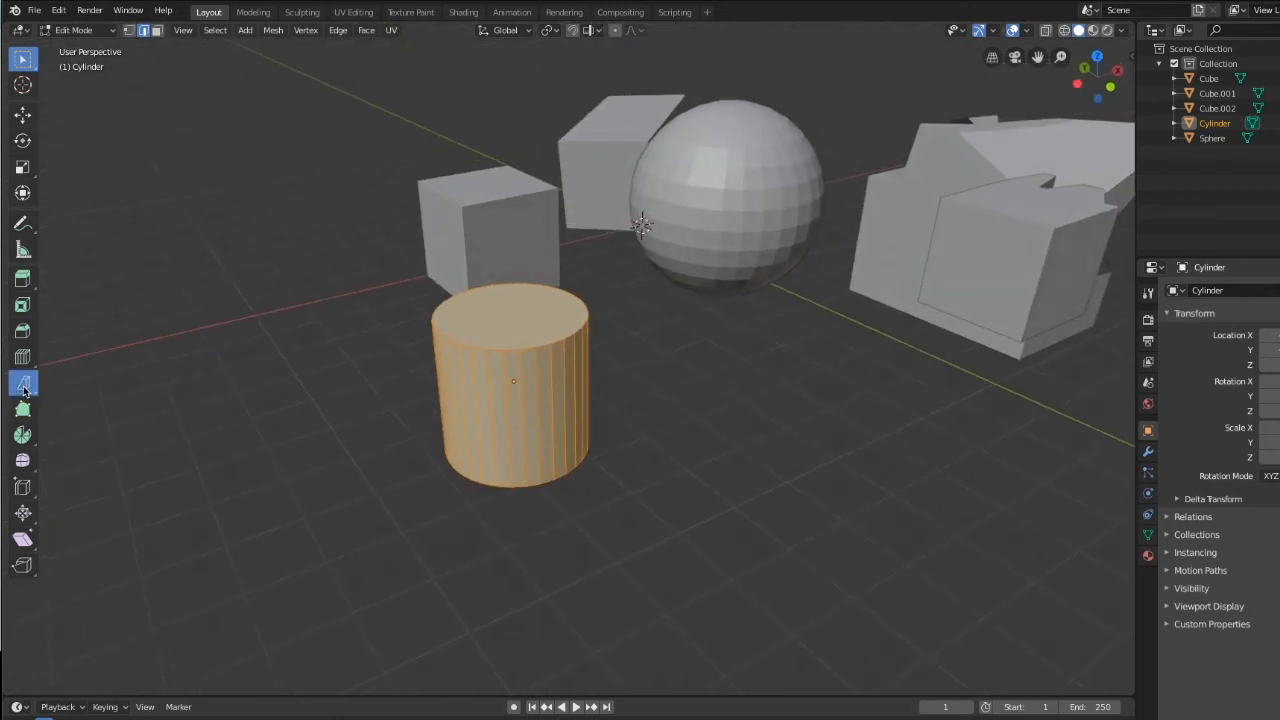
click(23, 383)
click(421, 368)
drag(622, 414, 622, 414)
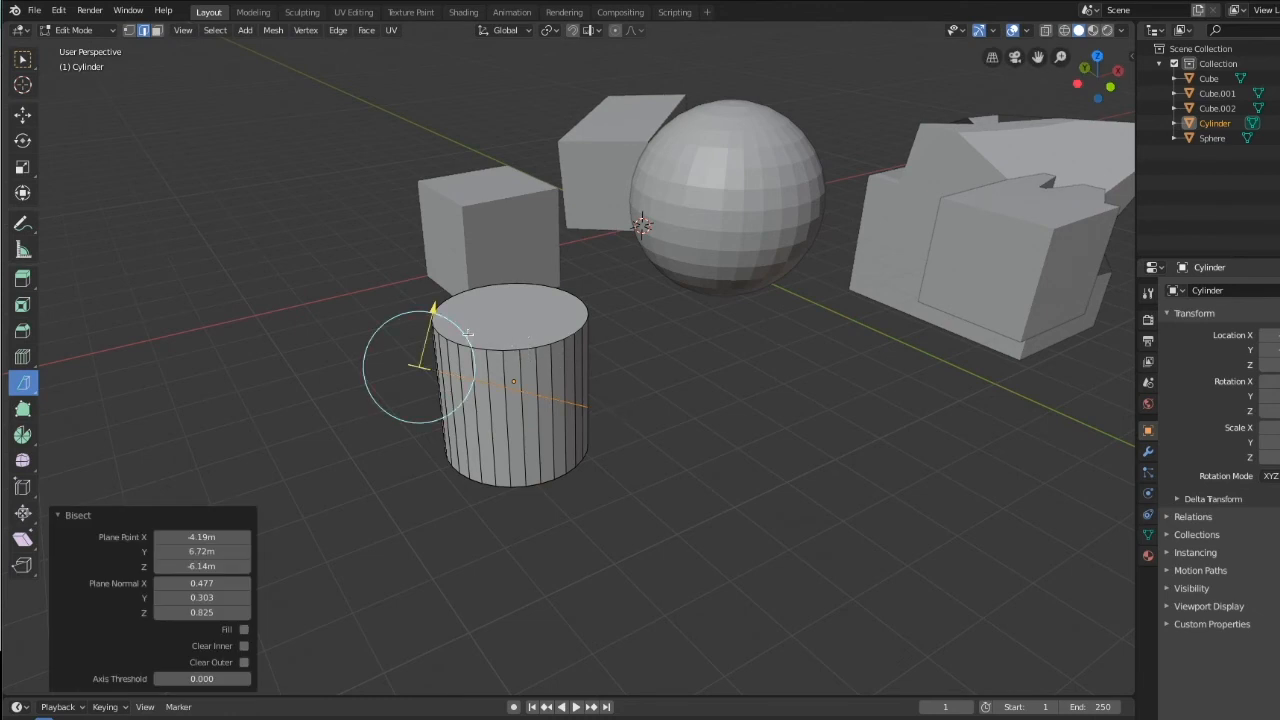
drag(462, 330, 482, 357)
middle_drag(590, 409, 526, 403)
drag(551, 349, 564, 346)
mouse_move(641, 305)
mouse_down()
mouse_move(625, 306)
mouse_move(653, 322)
mouse_move(636, 315)
mouse_up()
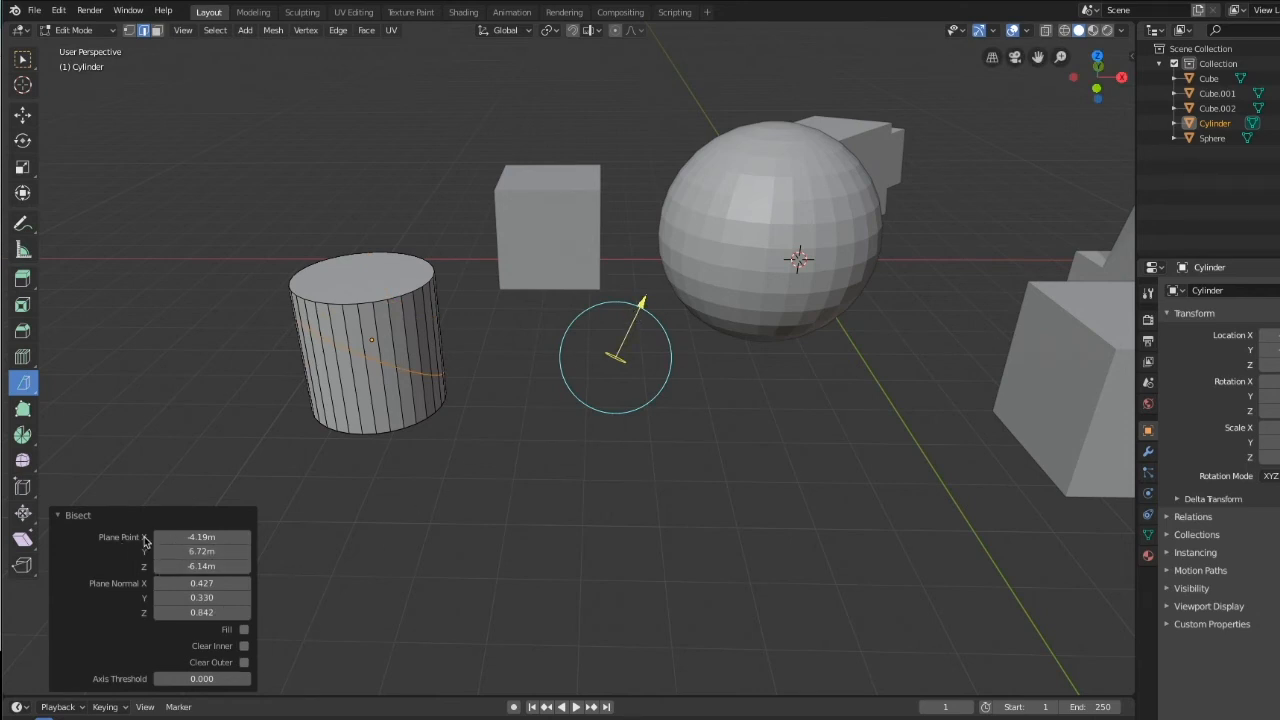
Try Clear Inner and Clear Outer on the bisect, keeping only Clear Outer, and enable Fill to cap the cut.
click(244, 646)
click(244, 662)
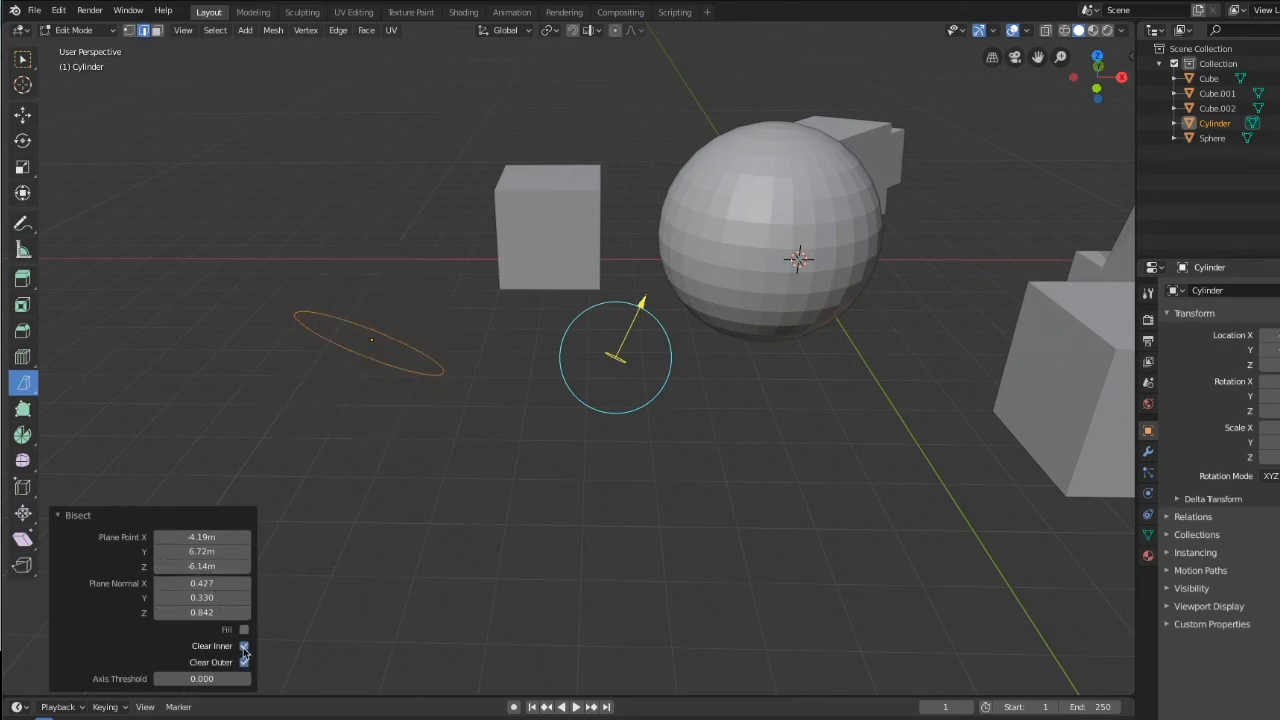
click(244, 646)
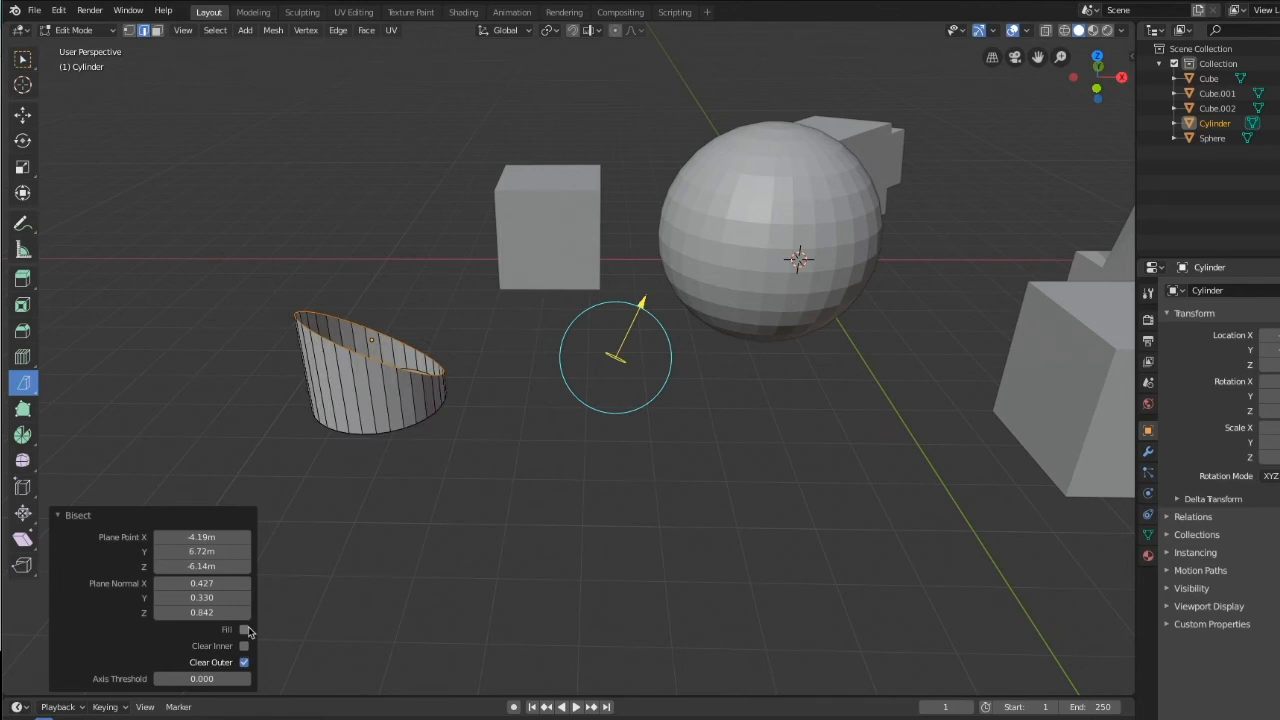
click(244, 629)
middle_drag(470, 566, 448, 606)
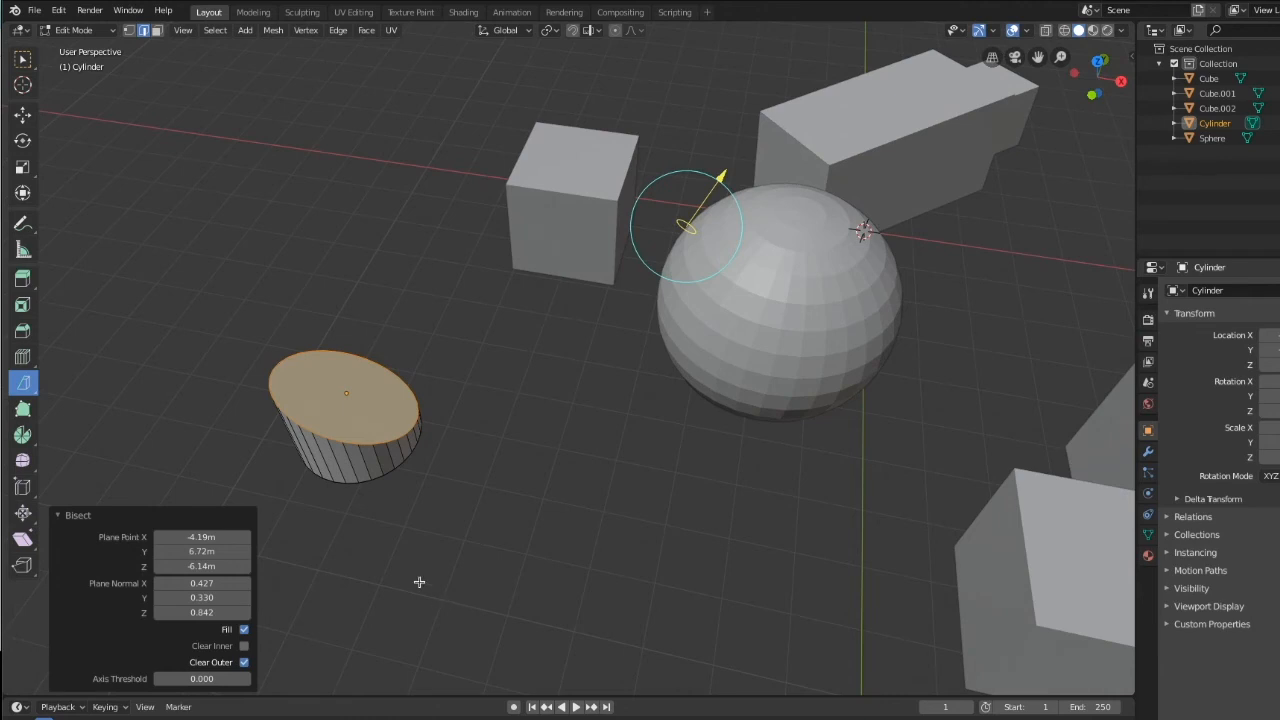
Pick an edge on the cylinder's slanted cut rim with the Move tool and return to Object Mode.
click(22, 114)
click(183, 192)
click(325, 430)
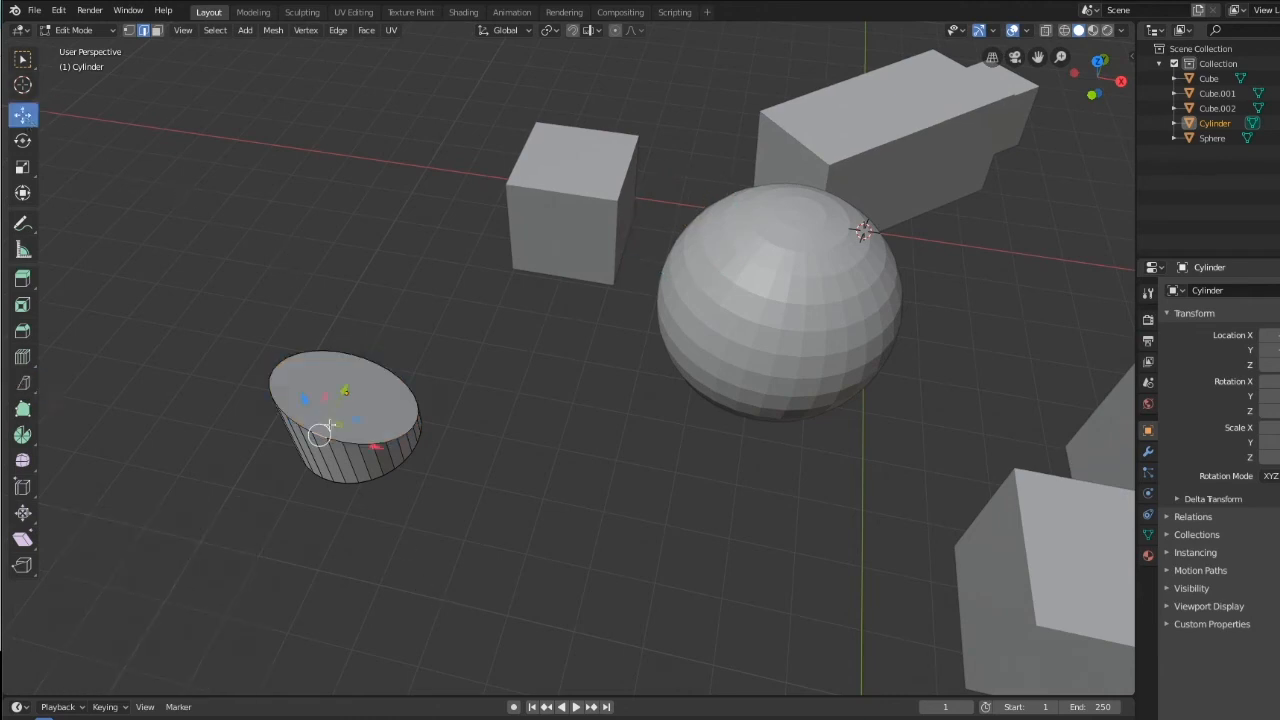
click(382, 375)
middle_drag(471, 444, 420, 215)
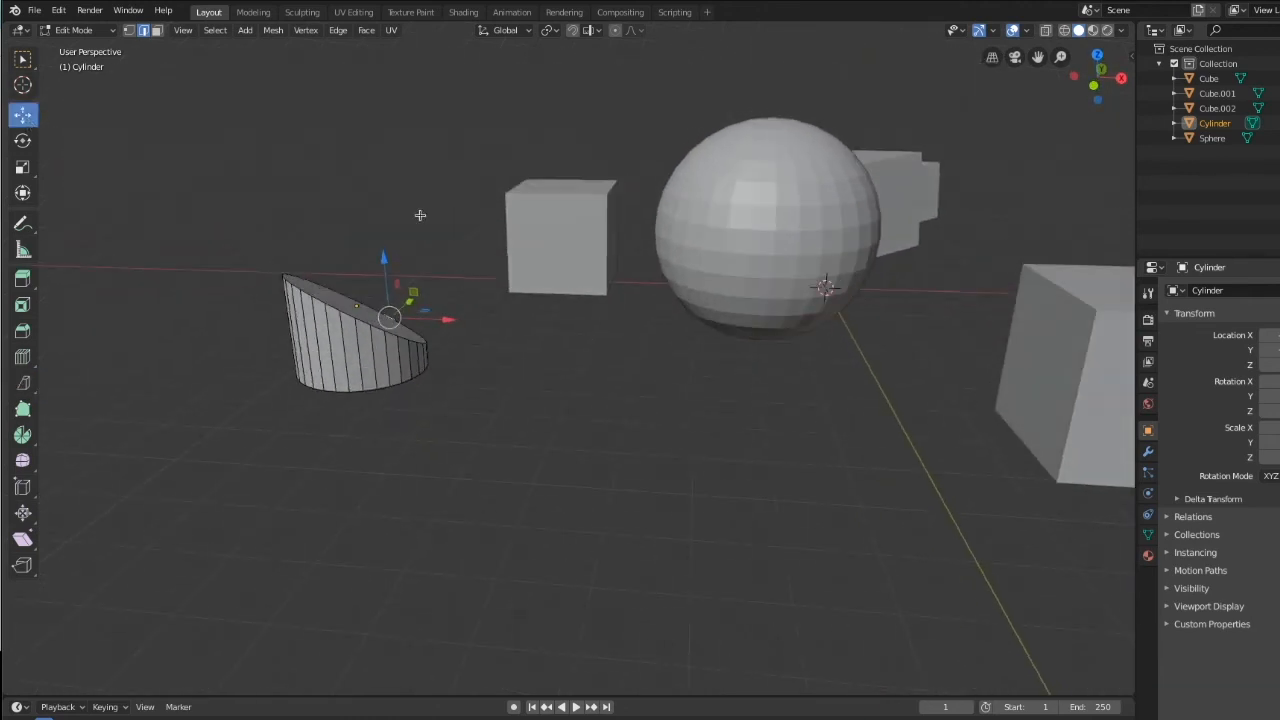
click(75, 30)
click(86, 46)
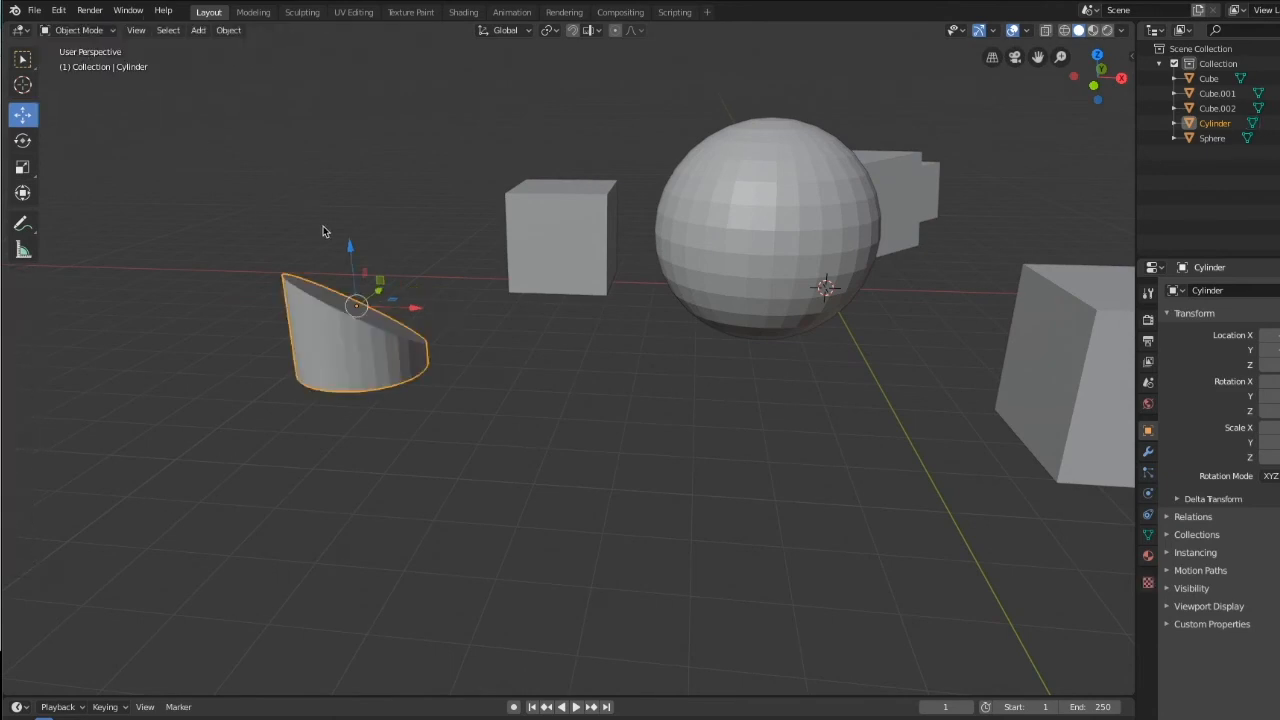
Re-enter Edit Mode on the cut cylinder and switch back to Object Mode.
middle_drag(490, 450, 582, 492)
middle_drag(337, 312, 329, 324)
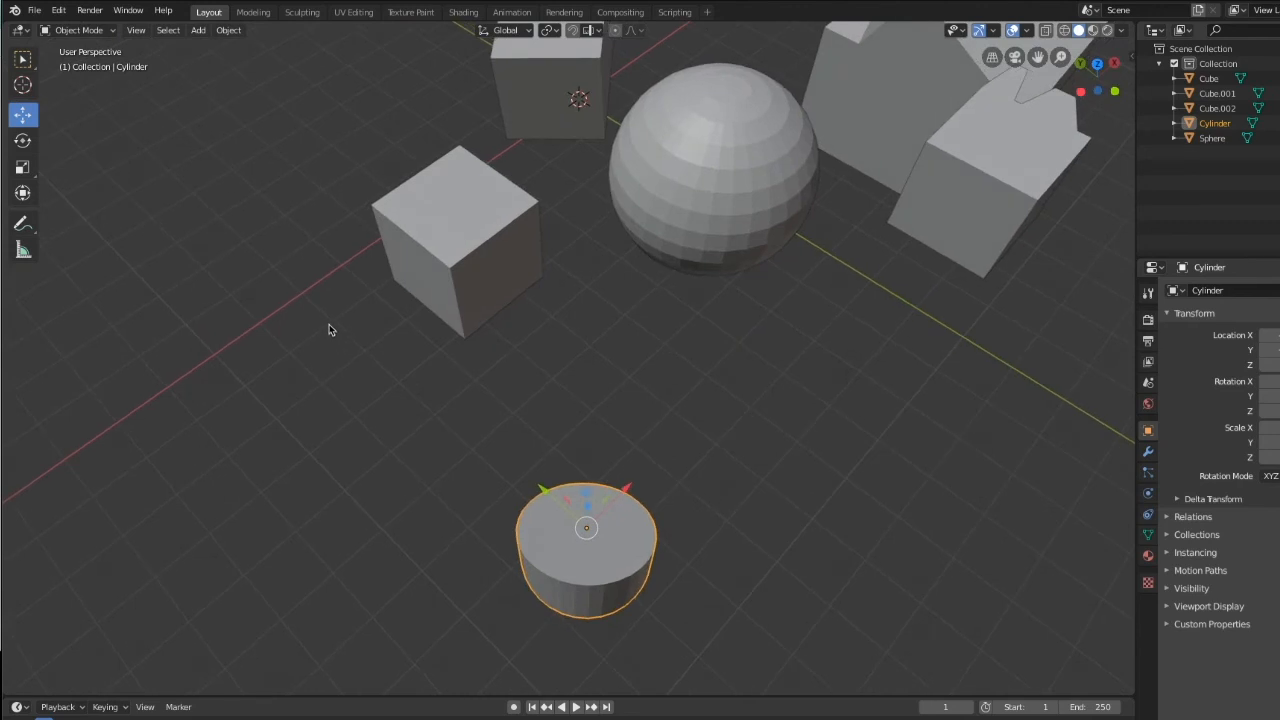
click(100, 31)
click(99, 63)
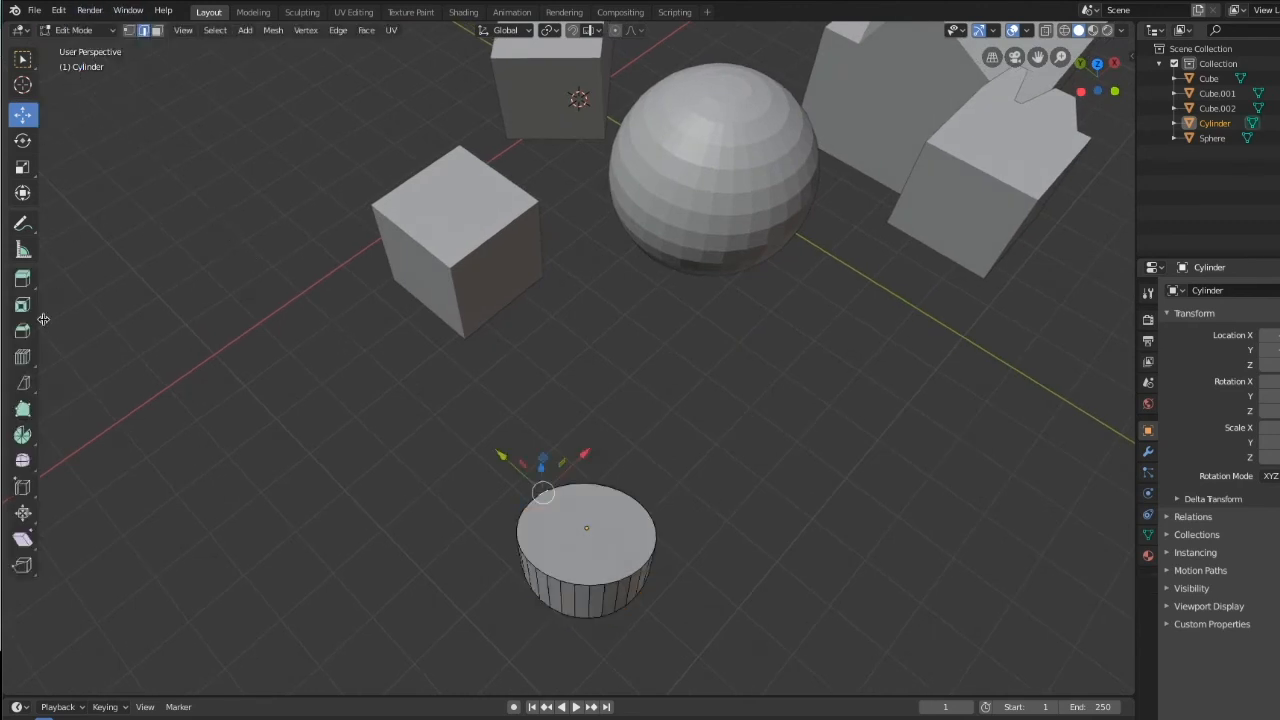
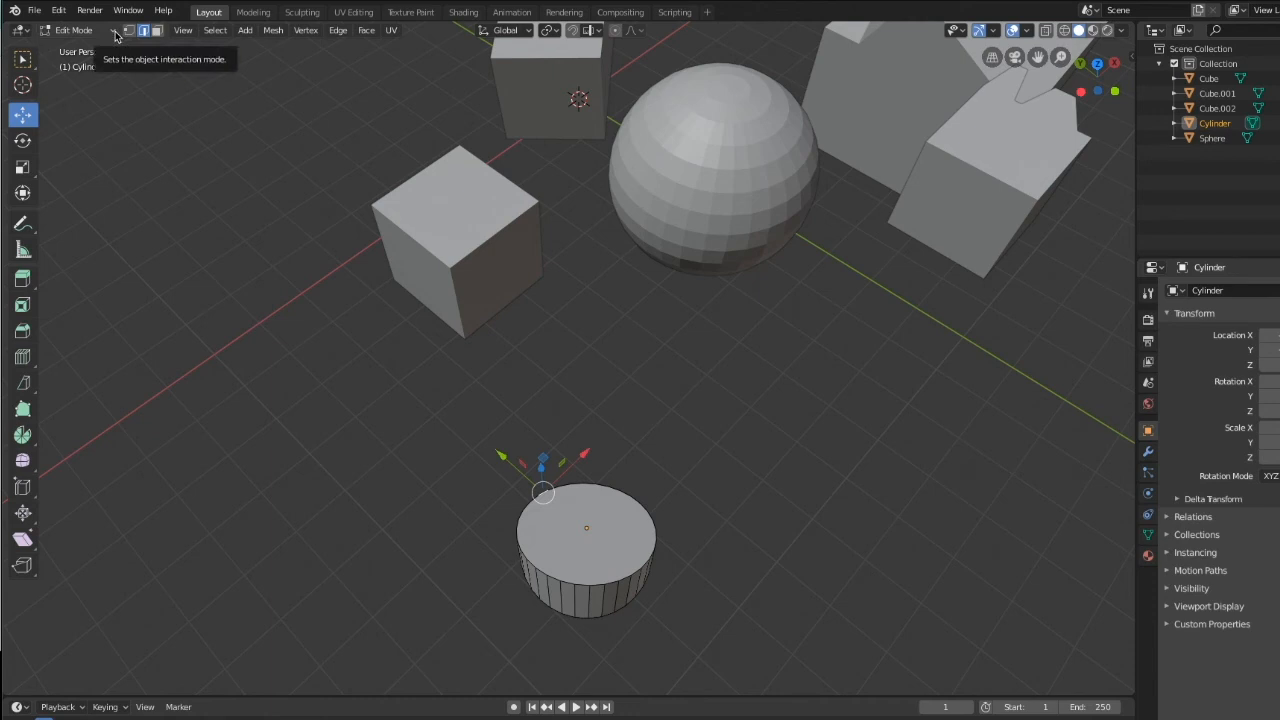
click(115, 35)
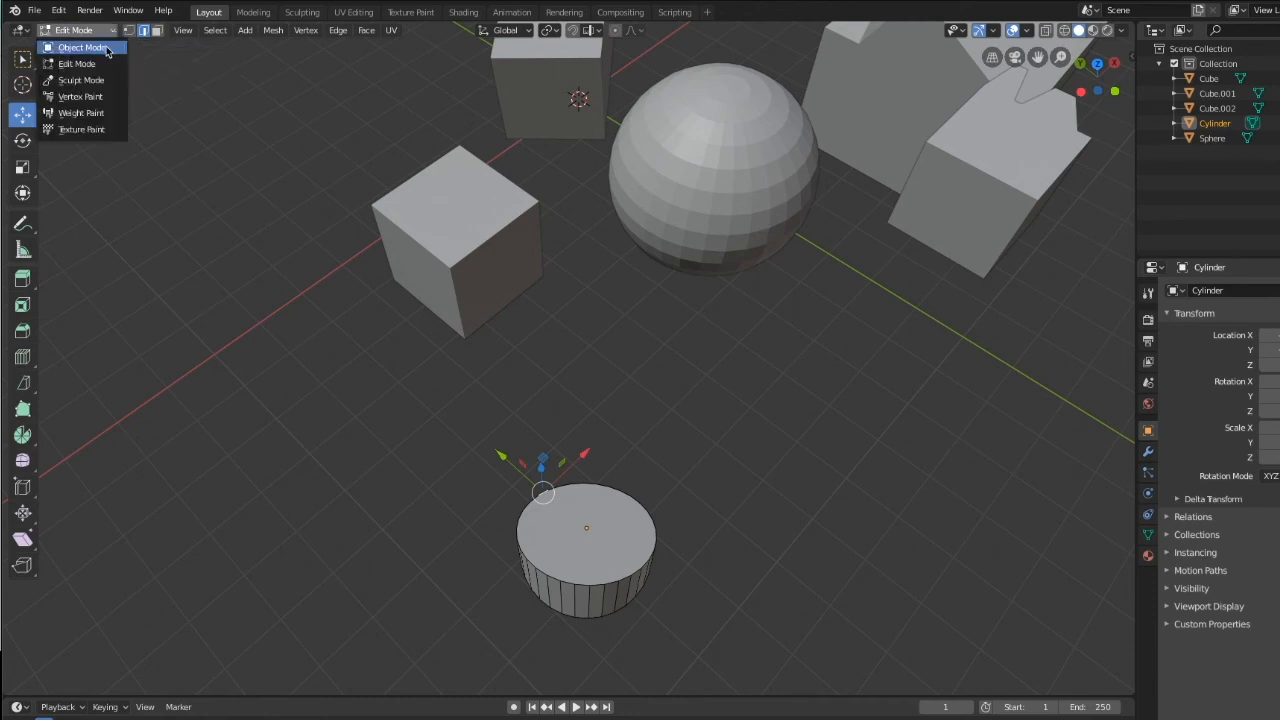
click(110, 45)
Add a plane mesh and move it about -9.56 m along the X axis, past the small cube.
click(198, 31)
mouse_move(208, 47)
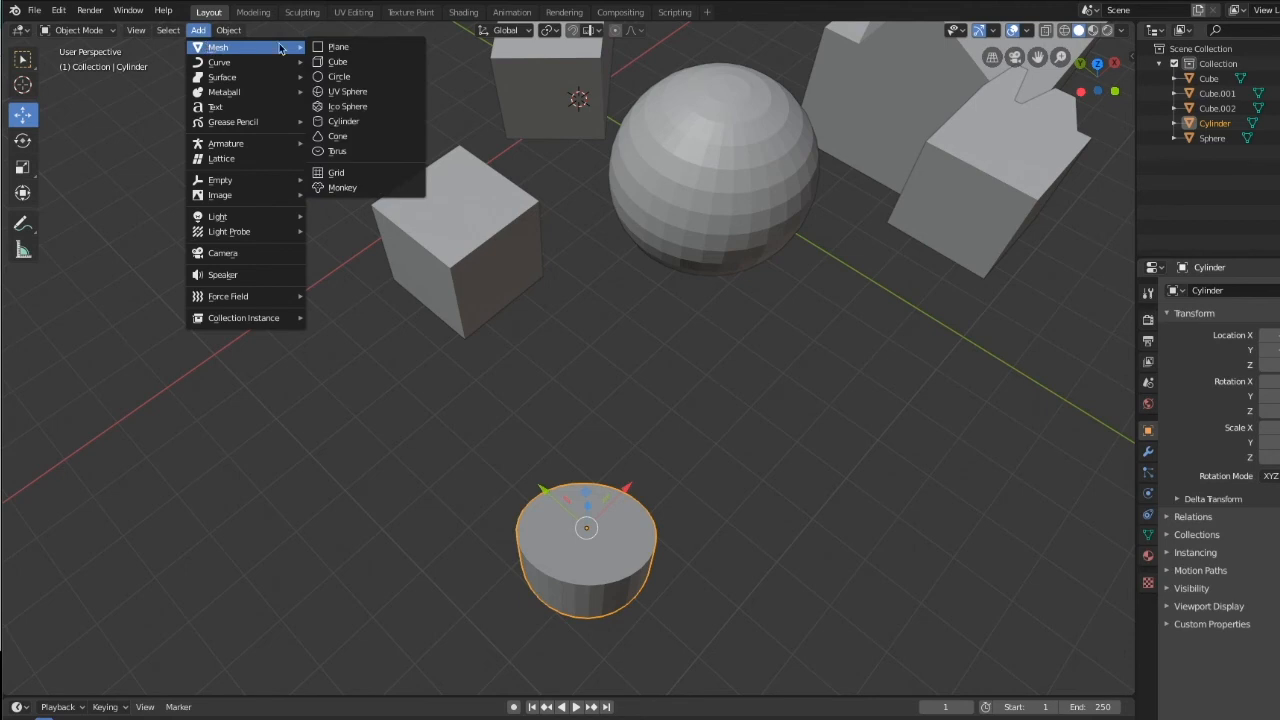
click(326, 48)
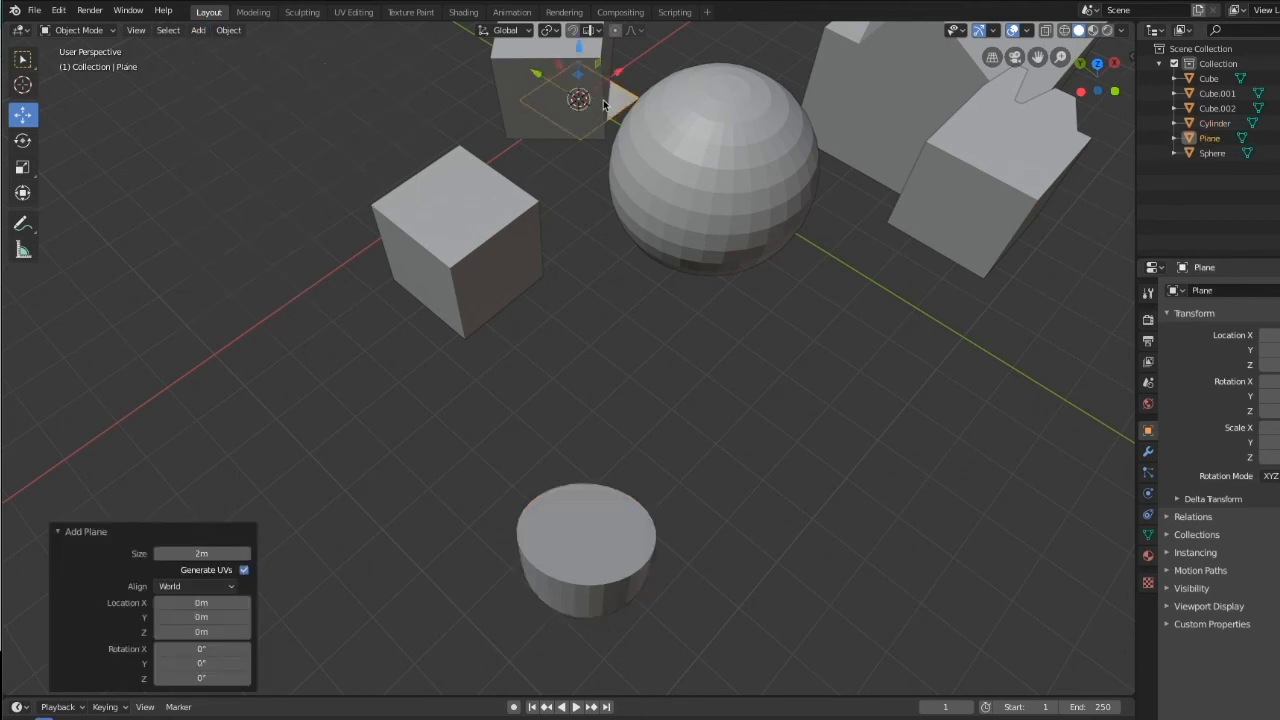
drag(617, 77, 255, 309)
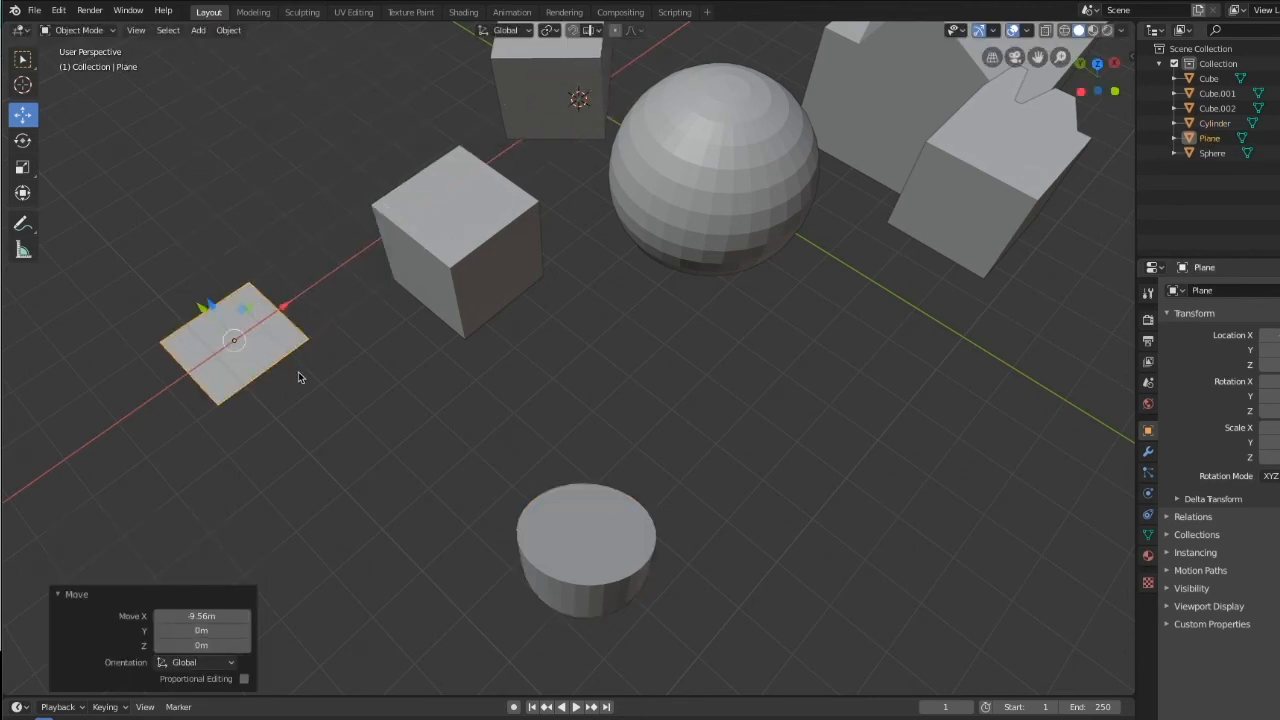
Raise the plane about 0.311 m along the Z axis.
middle_drag(298, 376, 254, 288)
drag(198, 305, 201, 279)
middle_drag(371, 400, 310, 451)
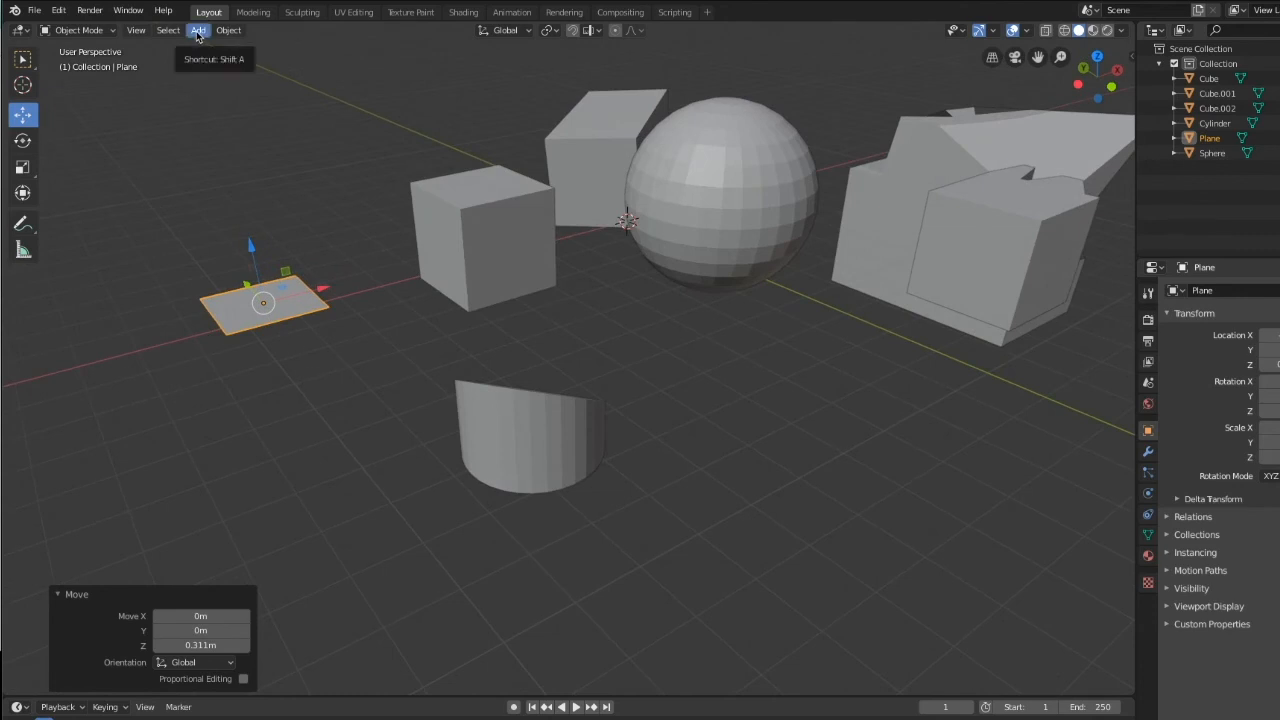
Enter Edit Mode on the plane and pull new triangles outward from its near edge with the Poly Build tool.
click(108, 32)
click(77, 63)
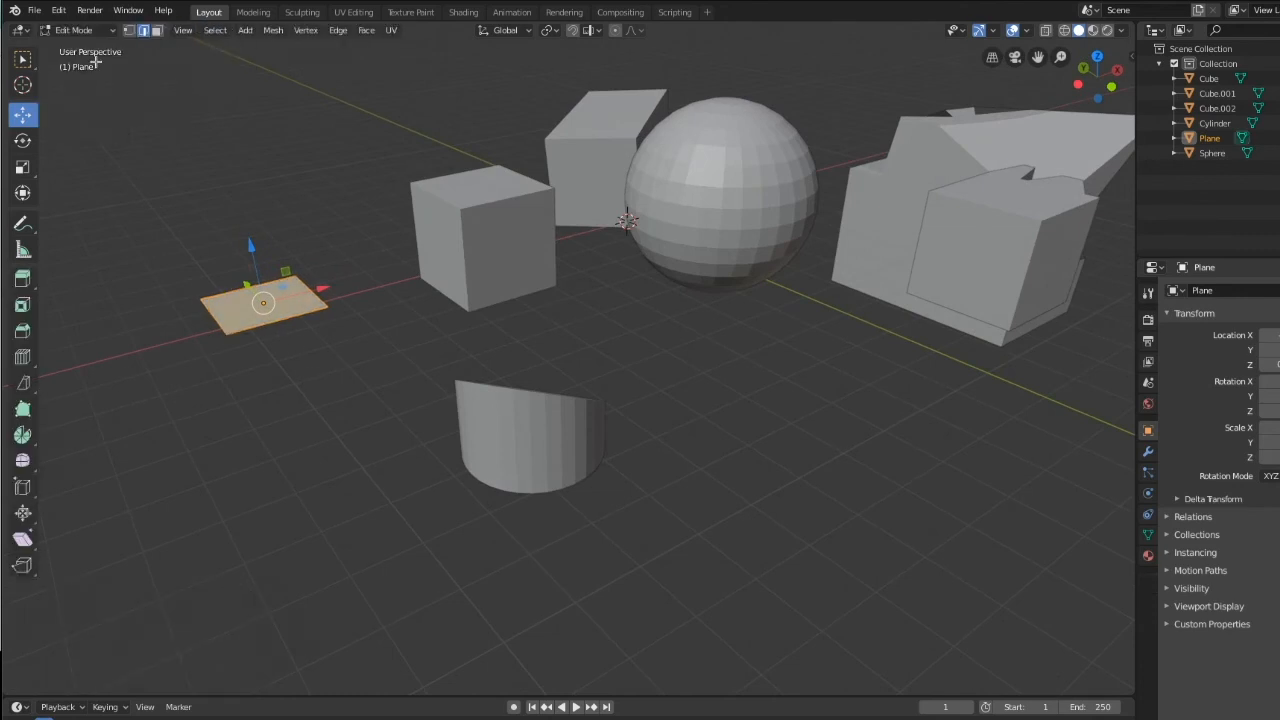
click(24, 410)
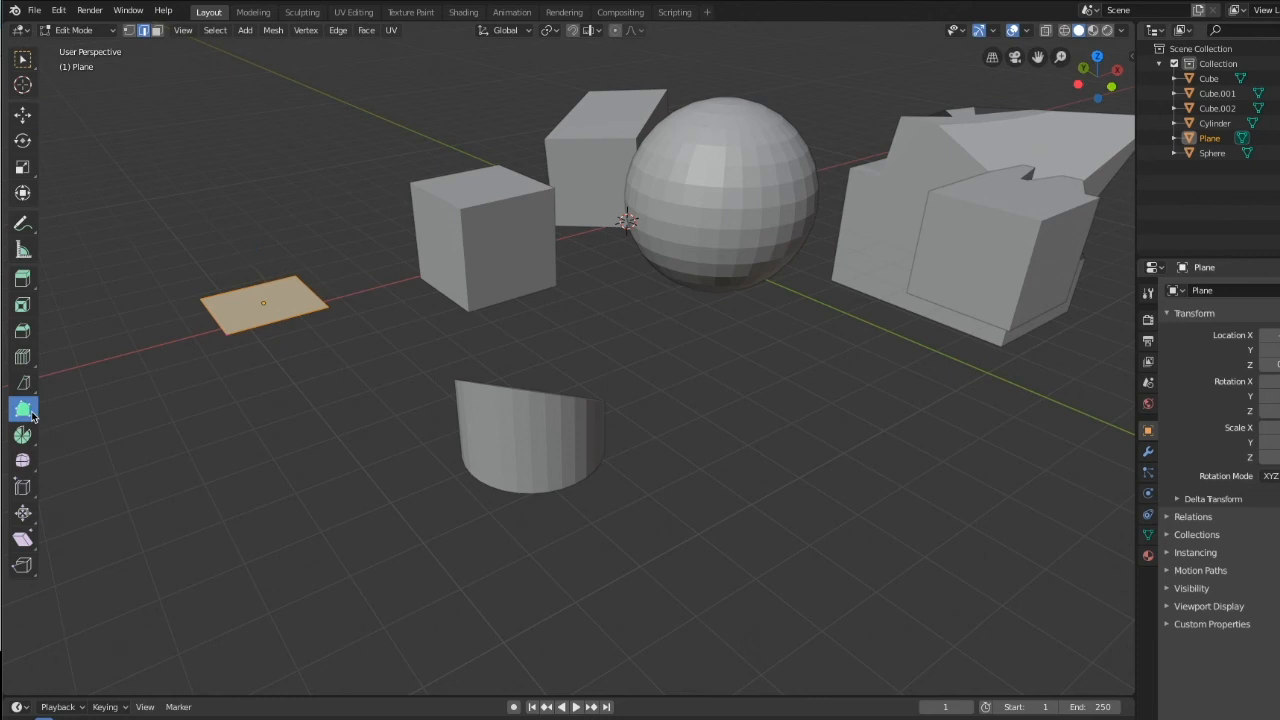
click(240, 350)
middle_drag(248, 370, 284, 421)
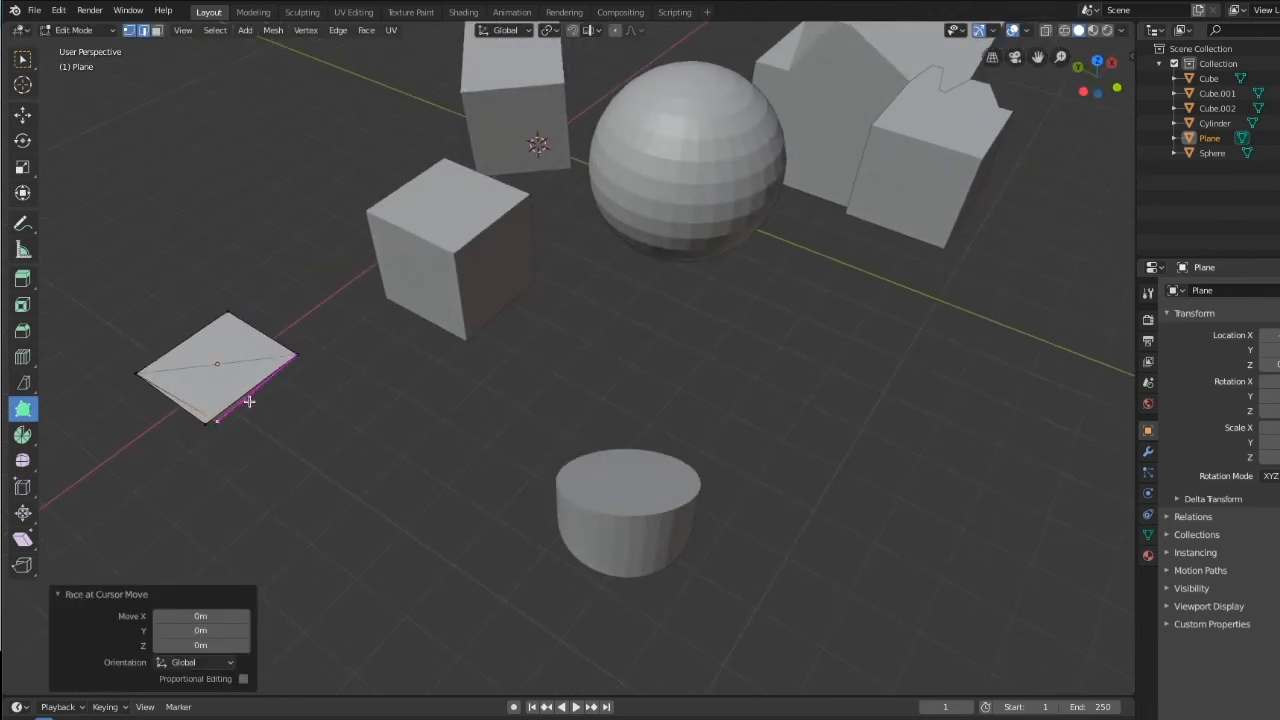
drag(249, 401, 277, 443)
middle_drag(277, 443, 291, 387)
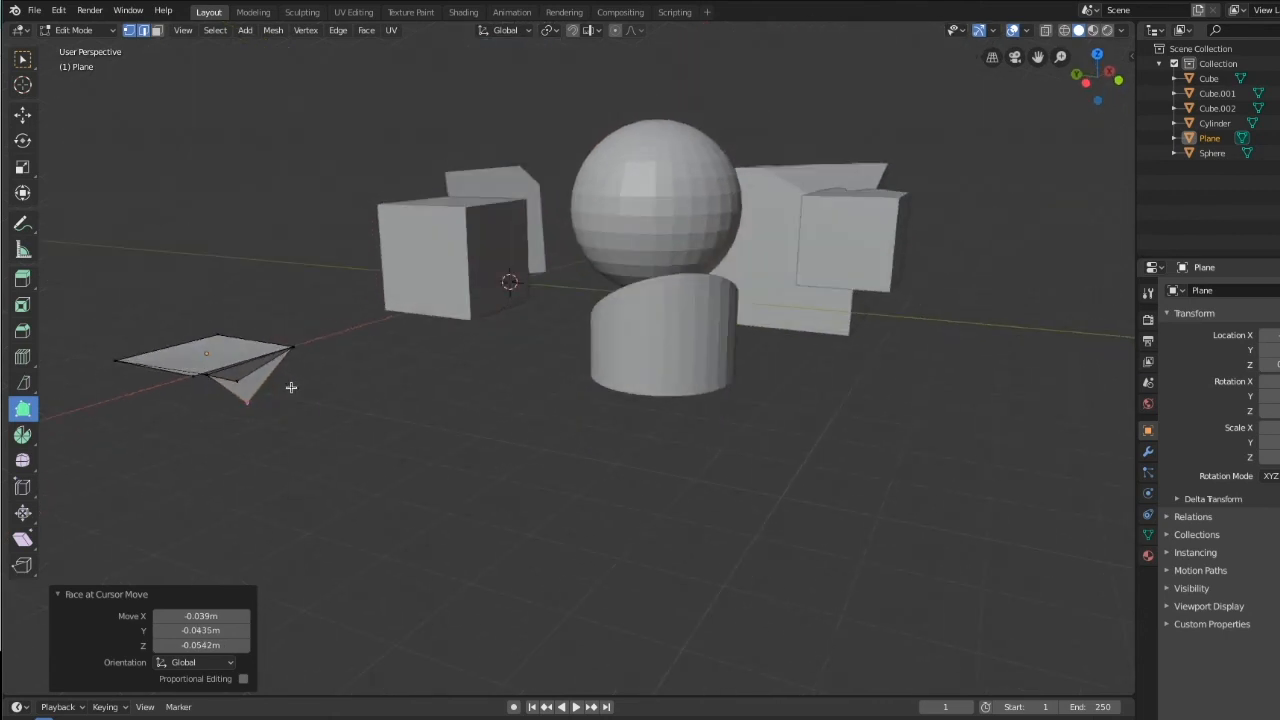
Use Poly Build to add more triangles along the plane's front edge and chain further faces out from its corner.
click(206, 398)
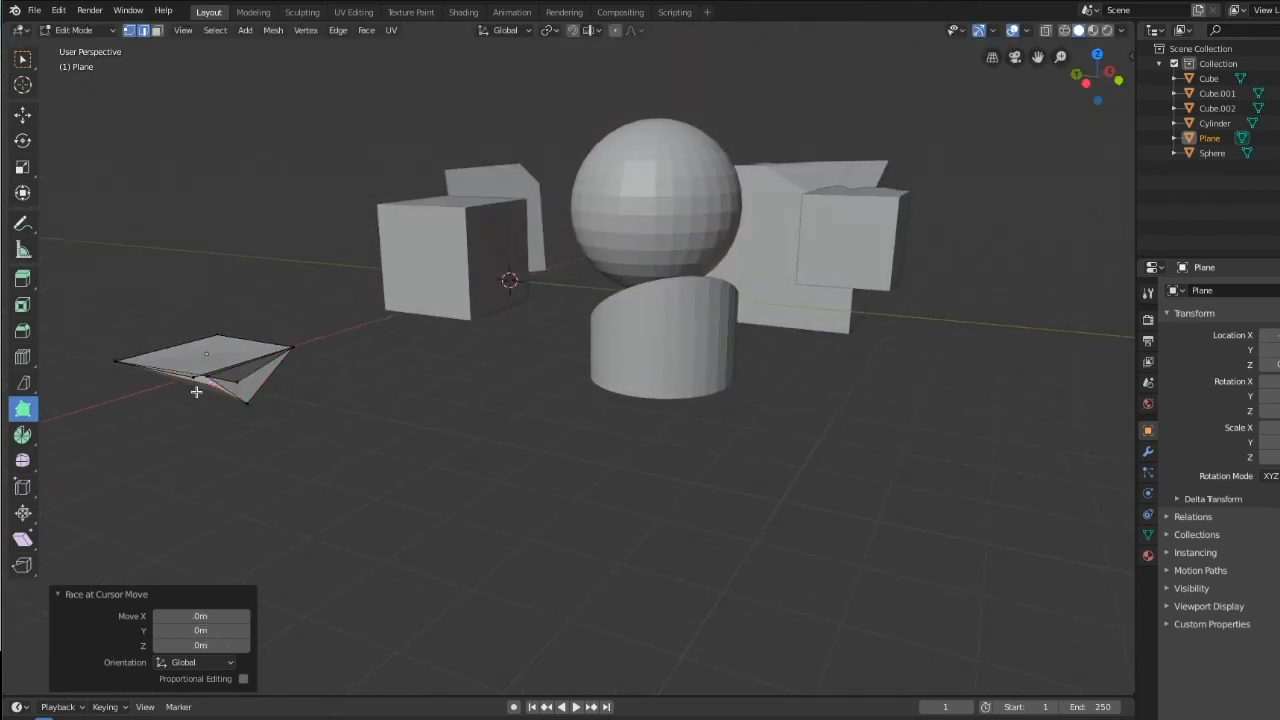
drag(158, 386, 299, 364)
click(302, 409)
middle_drag(302, 409, 363, 434)
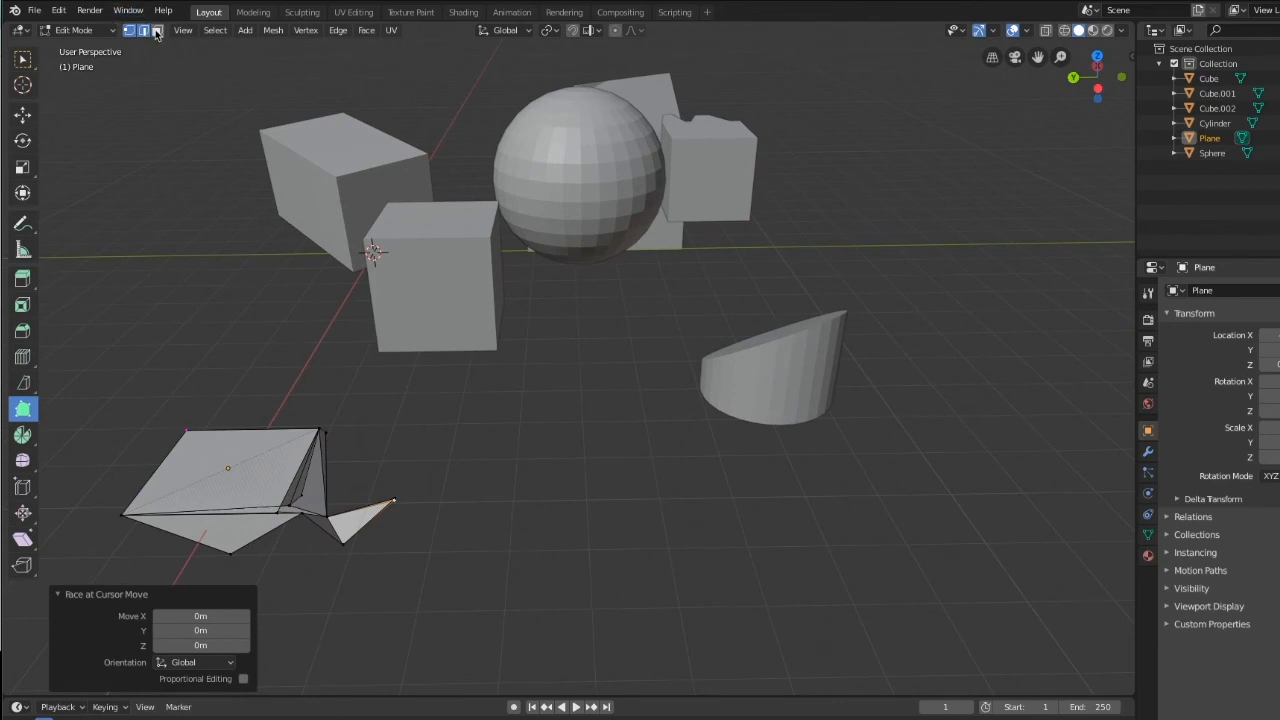
Enable face selection as well and build small triangles between the plane's corner and the outlying chained faces.
drag(371, 492, 371, 491)
click(364, 488)
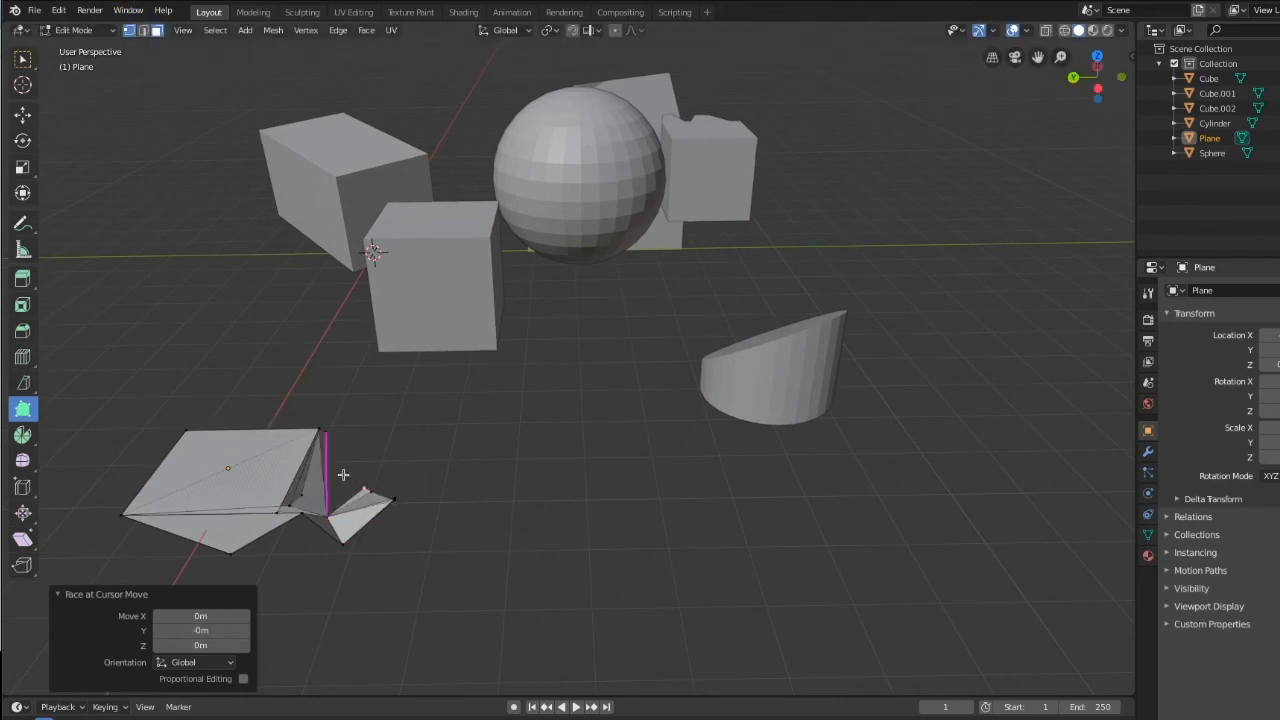
click(343, 475)
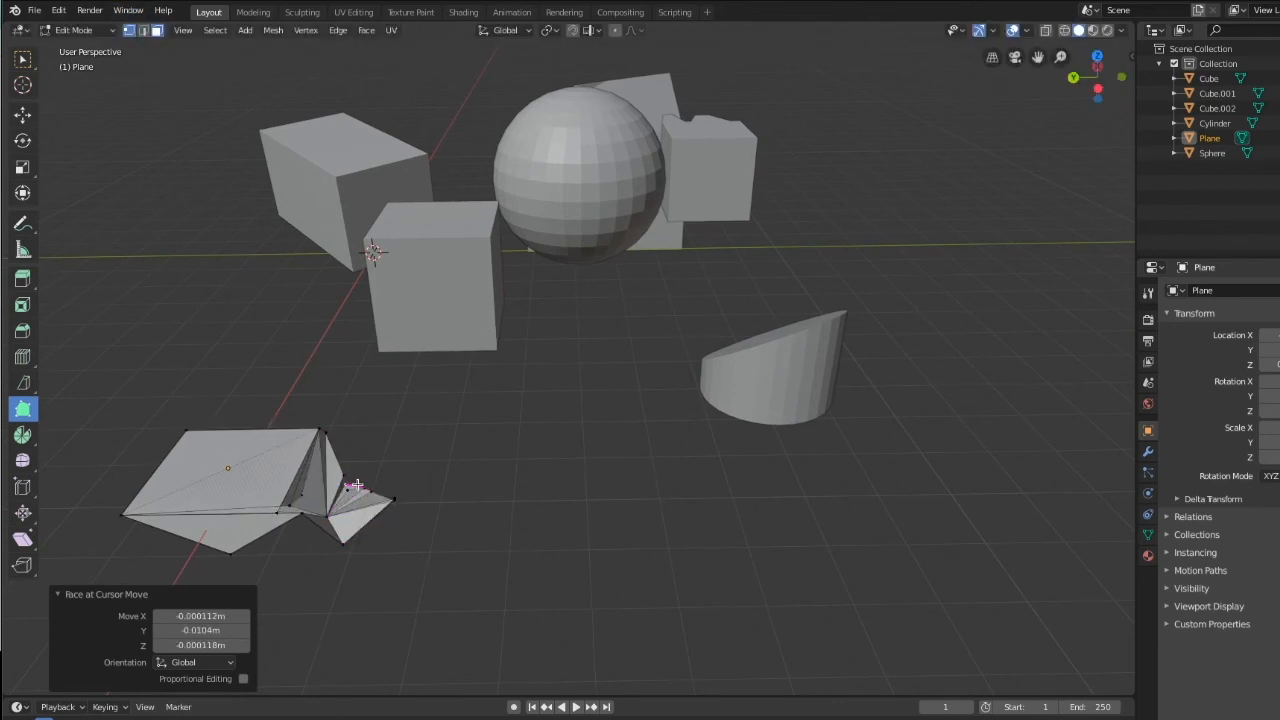
Add several more small Poly Build faces along the plane's outer edges.
middle_drag(343, 484, 260, 398)
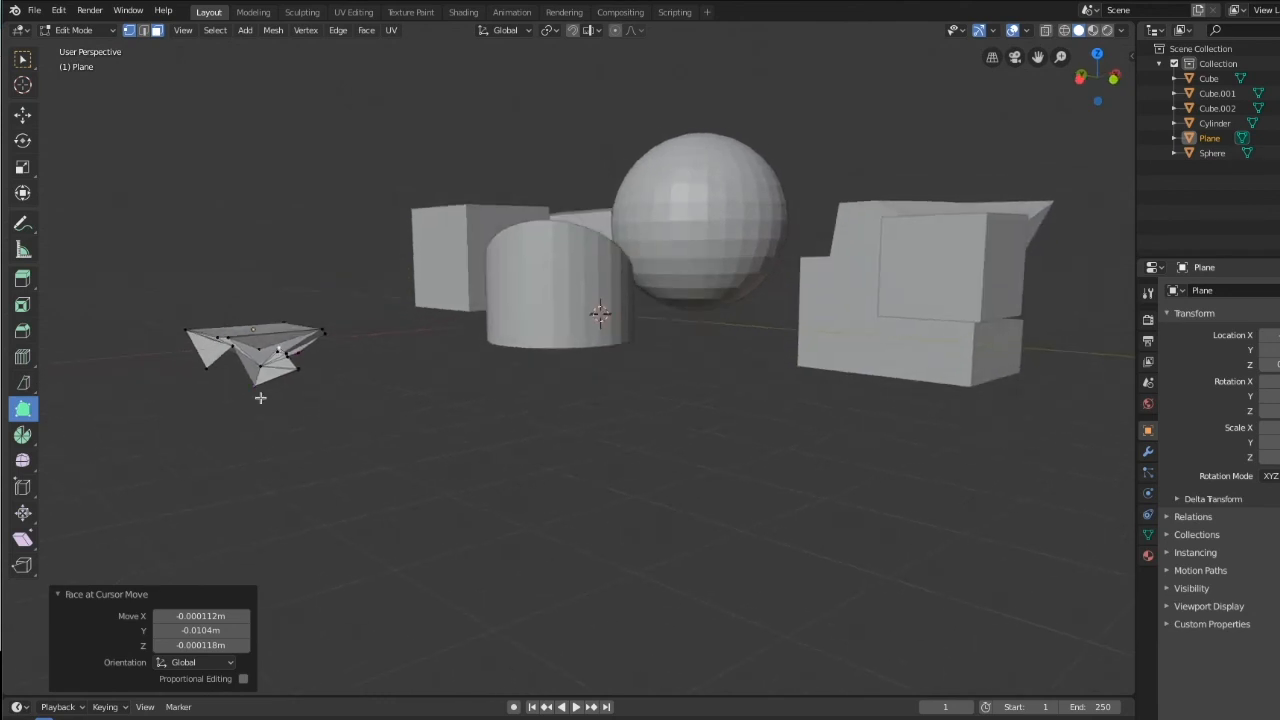
click(248, 326)
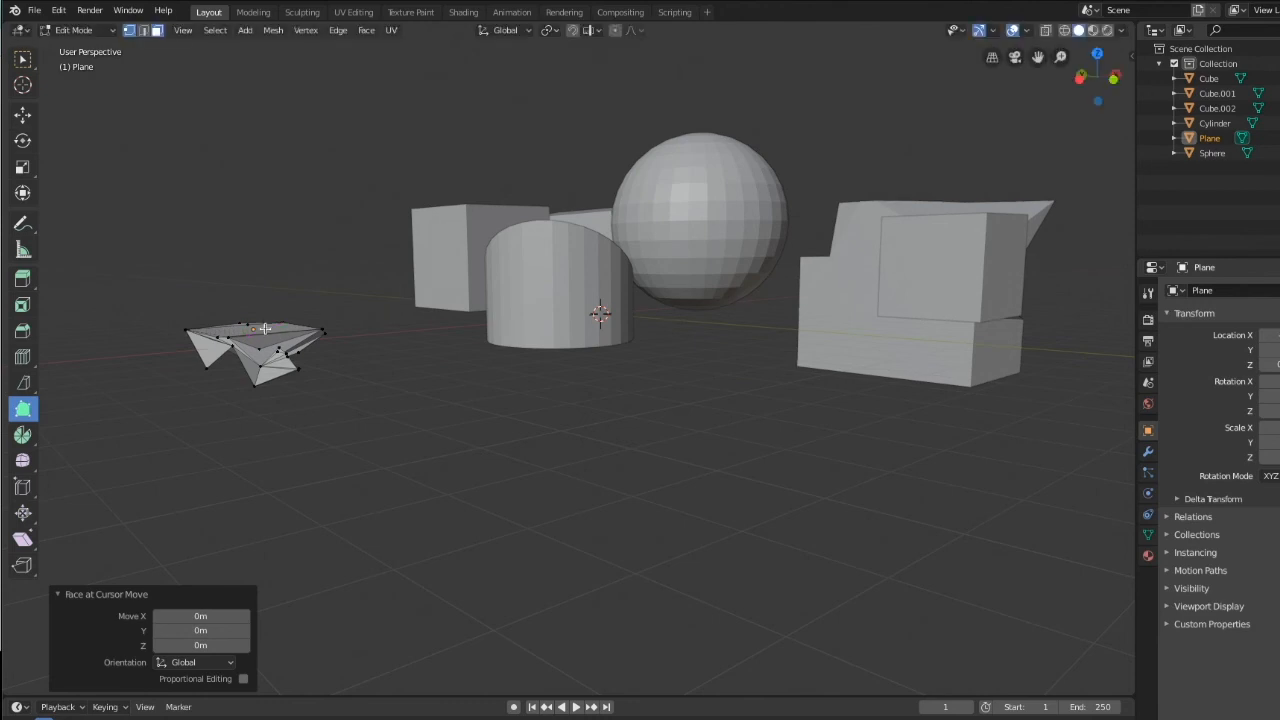
middle_drag(286, 378, 288, 446)
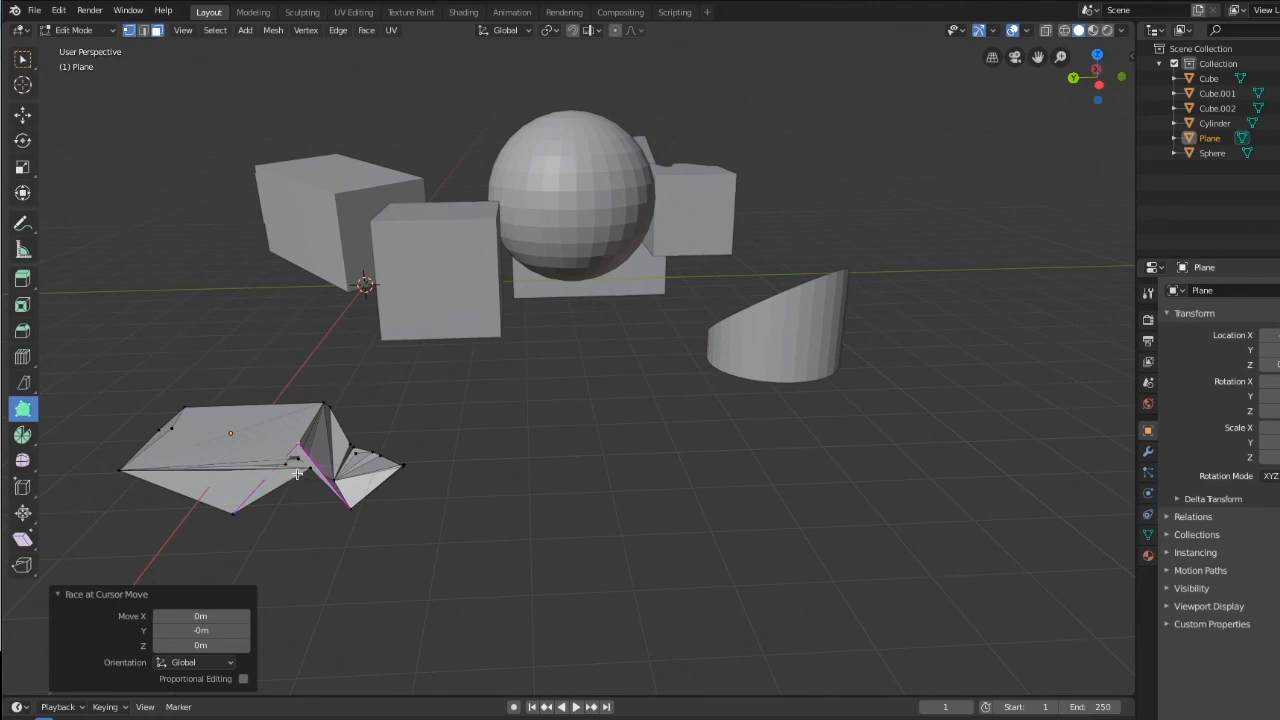
middle_drag(290, 470, 230, 347)
click(220, 428)
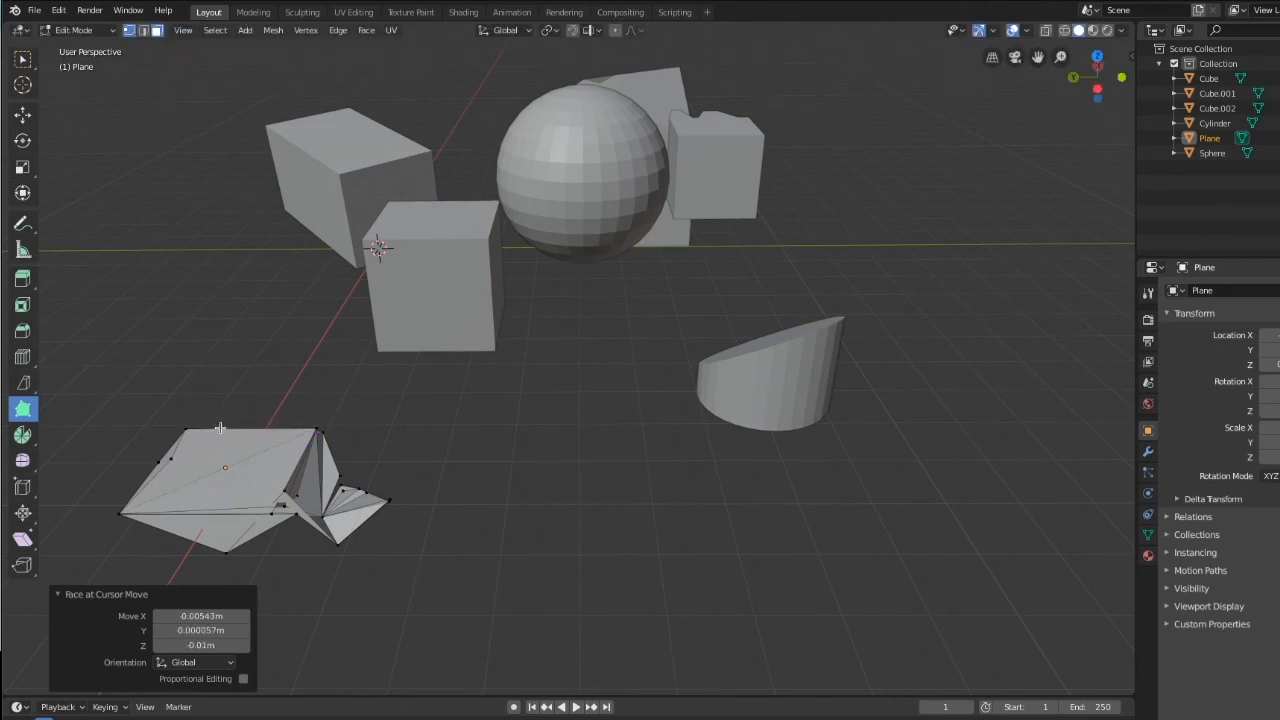
Switch the selection modes and pull a tall triangle up from the plane's back edge, moving its tip about 0.785, 0.666, 1.47 m.
key(2)
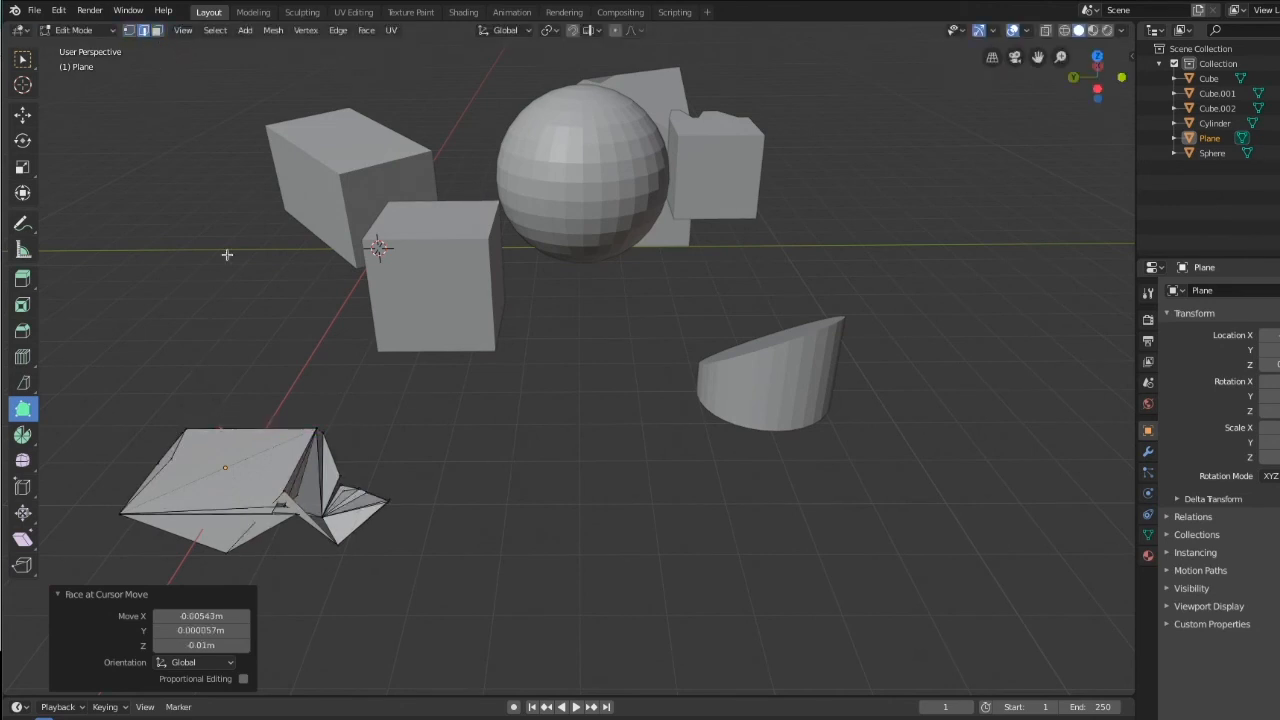
key(1)
click(237, 428)
drag(237, 428, 199, 339)
middle_drag(250, 458, 262, 420)
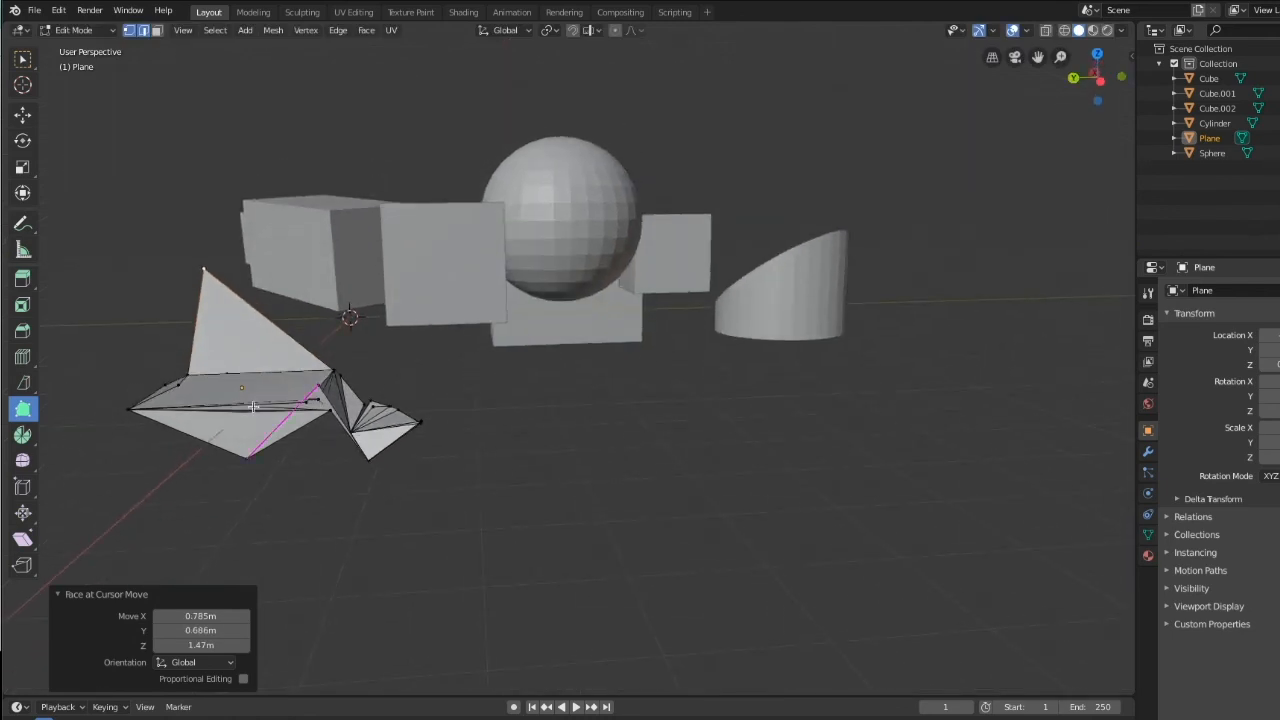
Pull further Poly Build triangles upward and outward from the plane's front and side edges.
drag(254, 404, 262, 364)
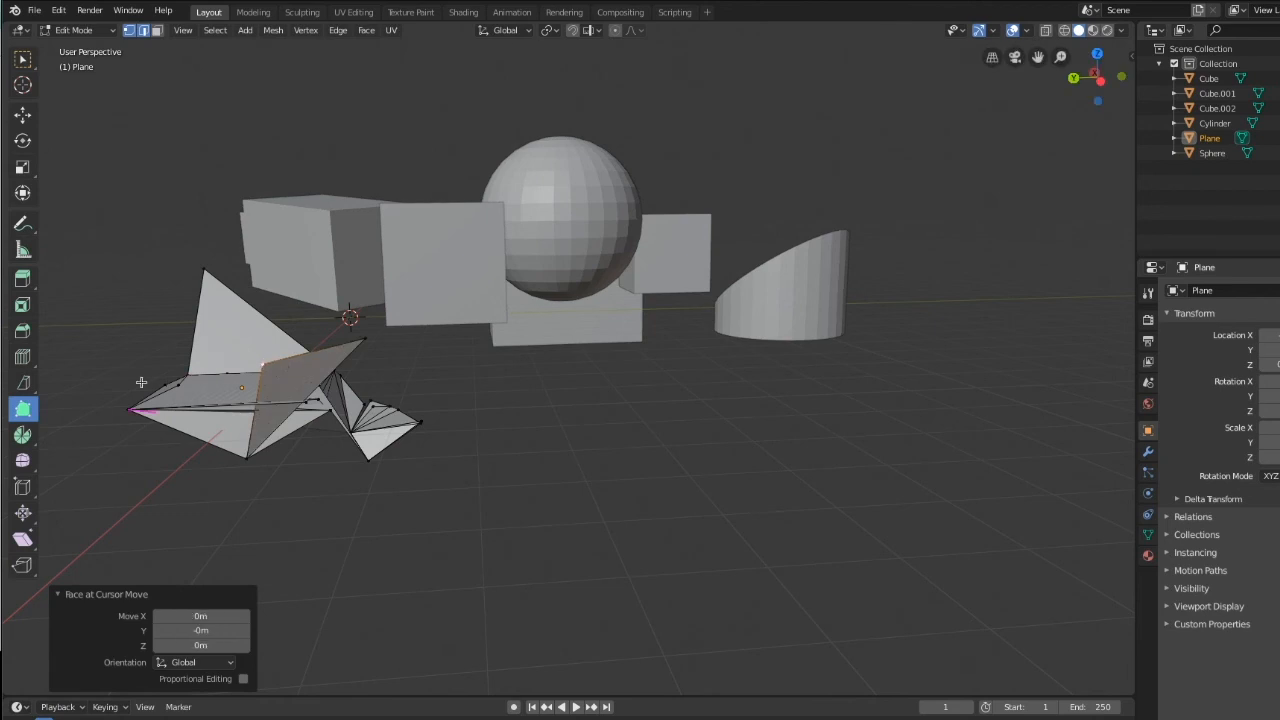
drag(140, 383, 142, 308)
middle_drag(142, 308, 418, 498)
scroll(418, 498, down, 4)
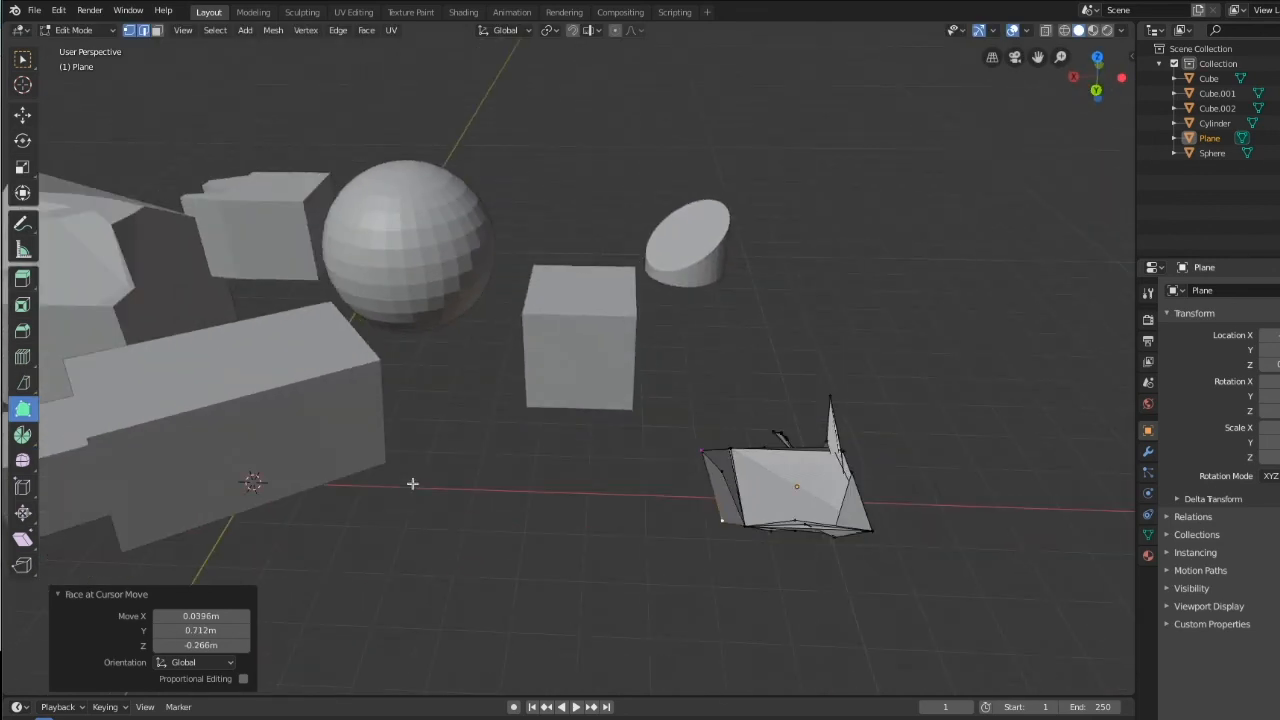
Extend the outer side of the built mesh with more Poly Build faces, stretching one into a long spike.
middle_drag(594, 514, 535, 492)
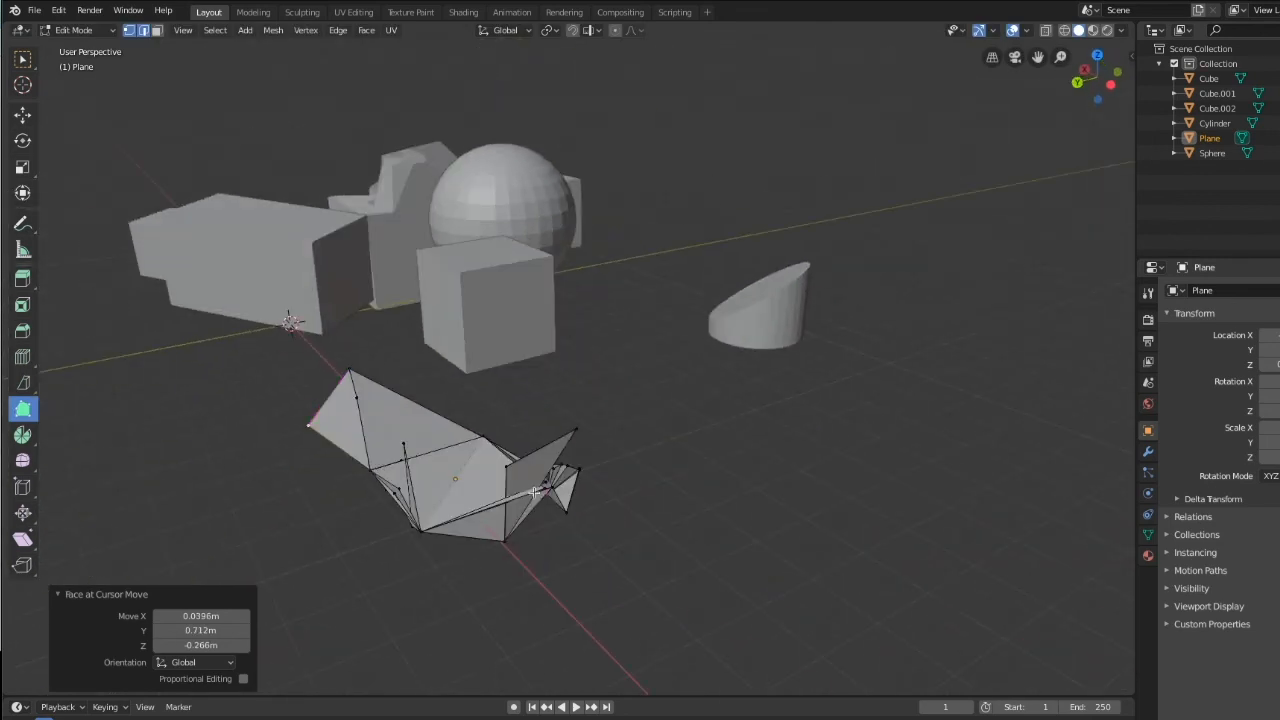
click(327, 404)
drag(352, 456, 310, 515)
middle_drag(334, 527, 536, 492)
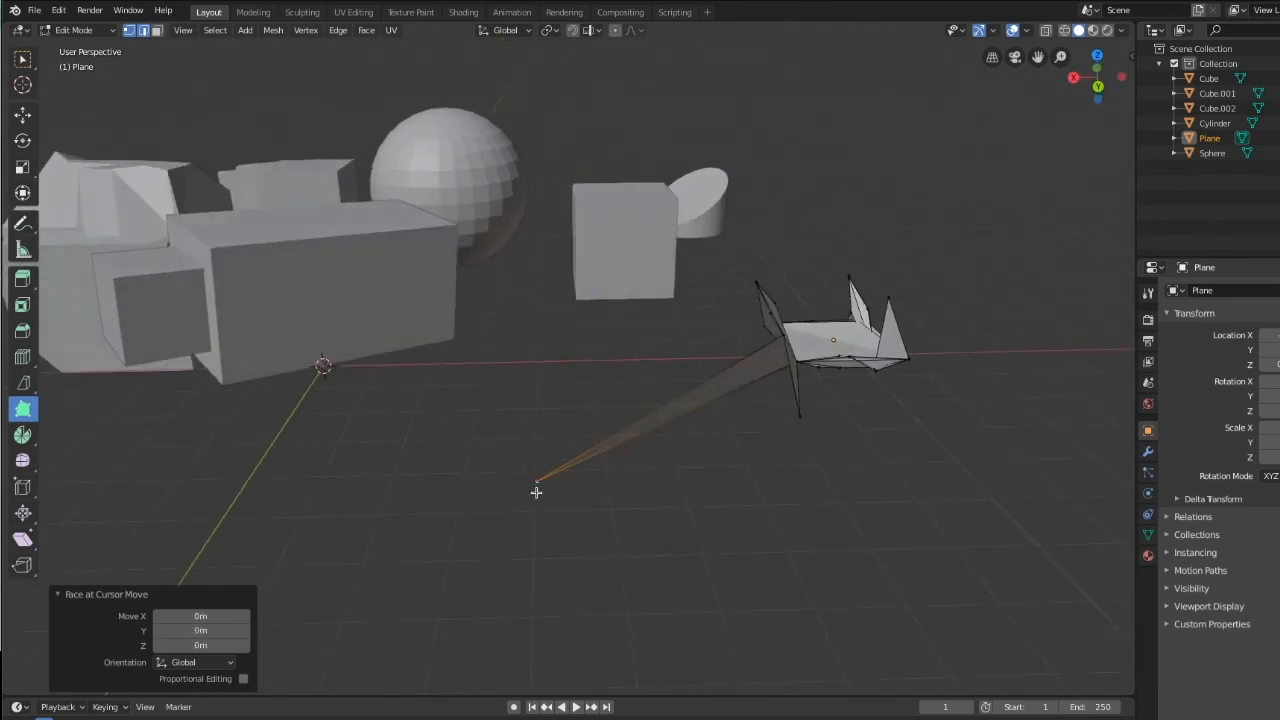
Build another triangular face off the long edge of the spike.
middle_drag(680, 510, 714, 520)
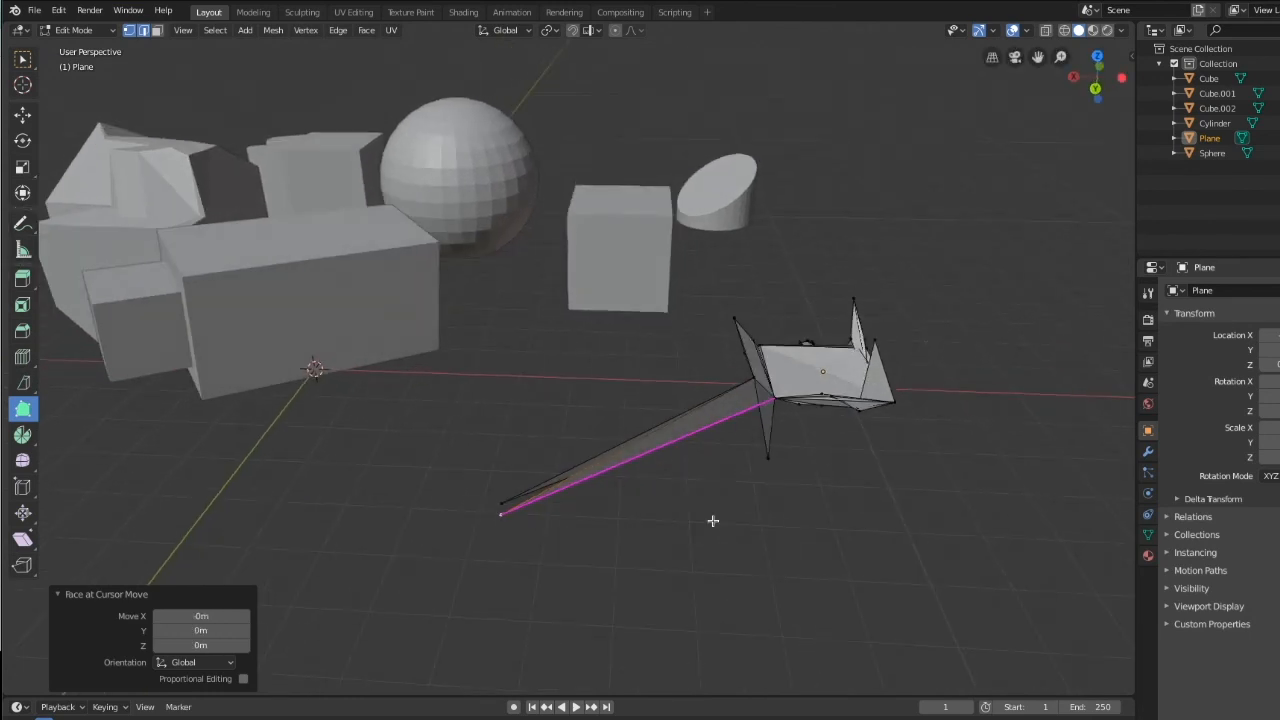
click(708, 430)
middle_drag(715, 452, 716, 489)
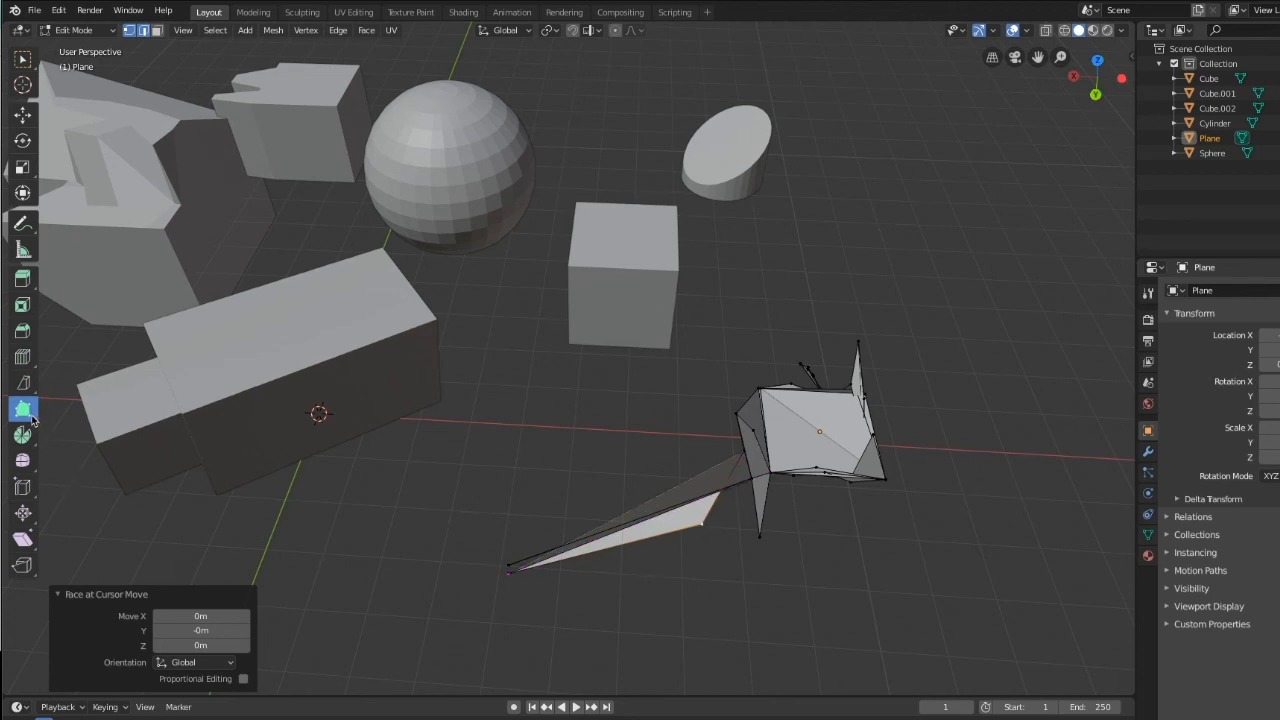
Select an edge on the side of the original plane with the Move tool, then clear the selection.
click(22, 114)
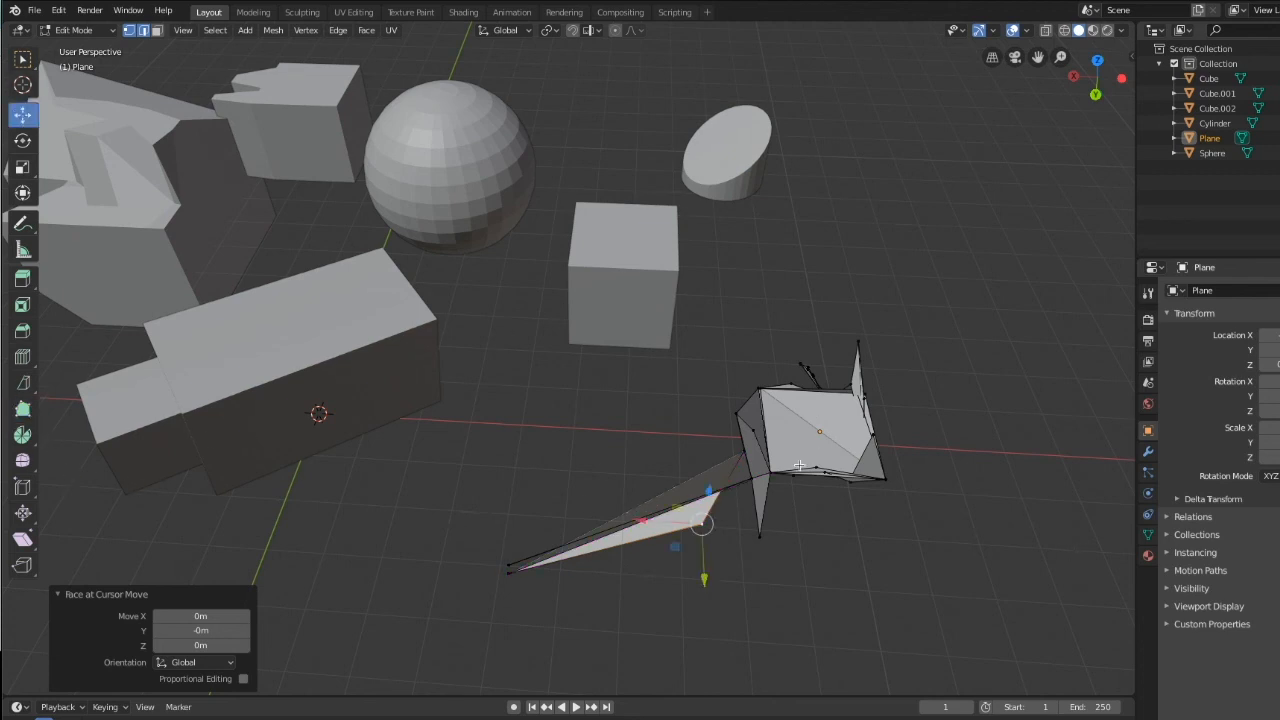
click(799, 465)
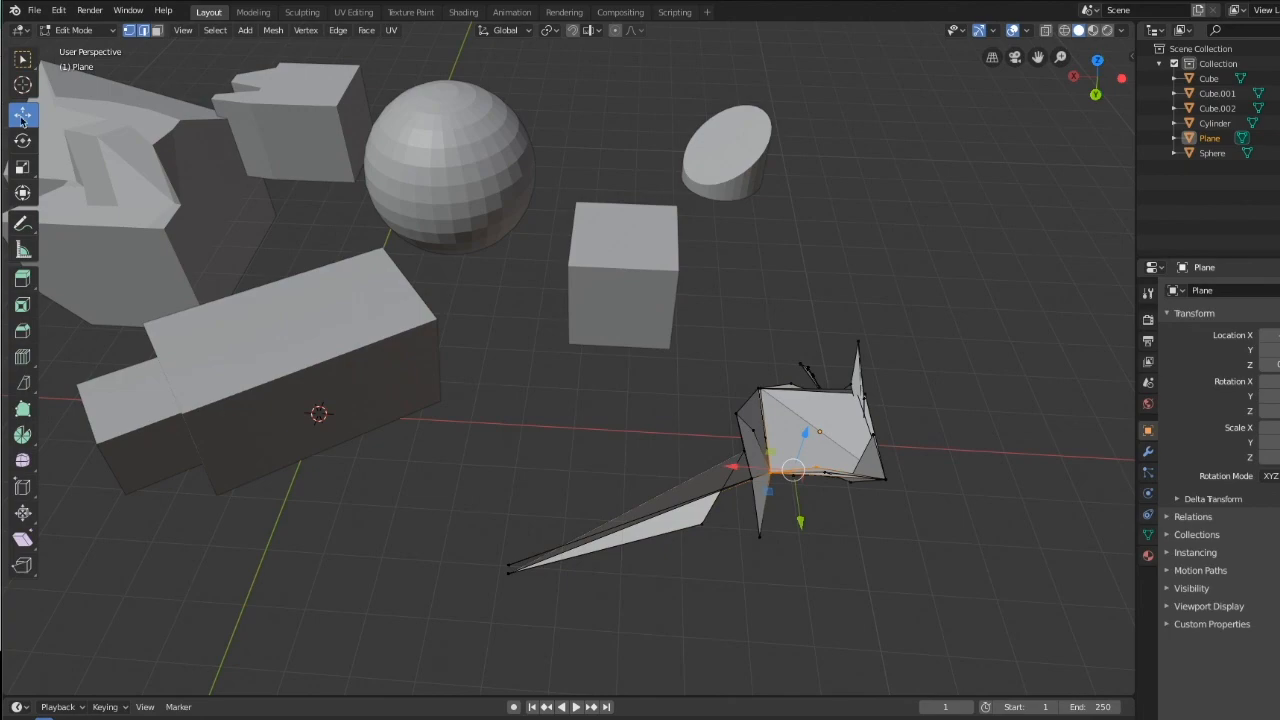
click(961, 568)
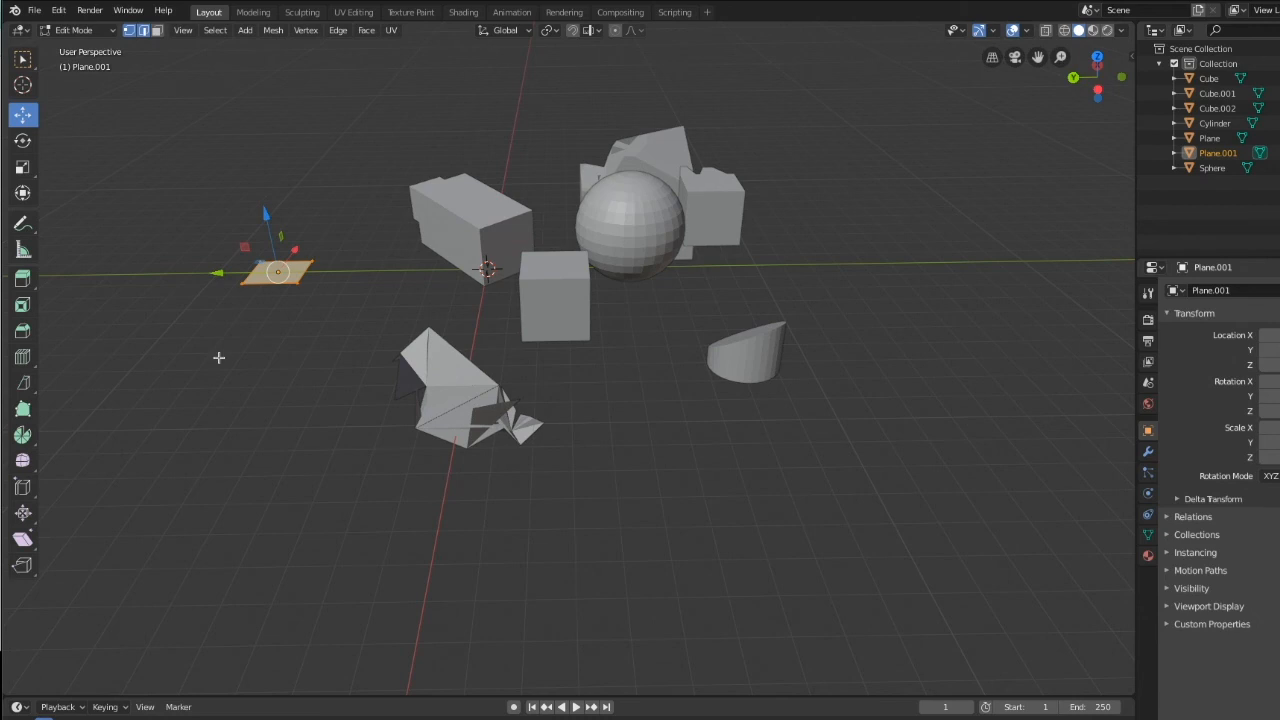
Move the new flat plane about -15.6 m along the X axis and switch to the Right viewpoint.
mouse_move(219, 357)
middle_down()
mouse_move(266, 357)
mouse_move(217, 331)
mouse_move(219, 366)
middle_up()
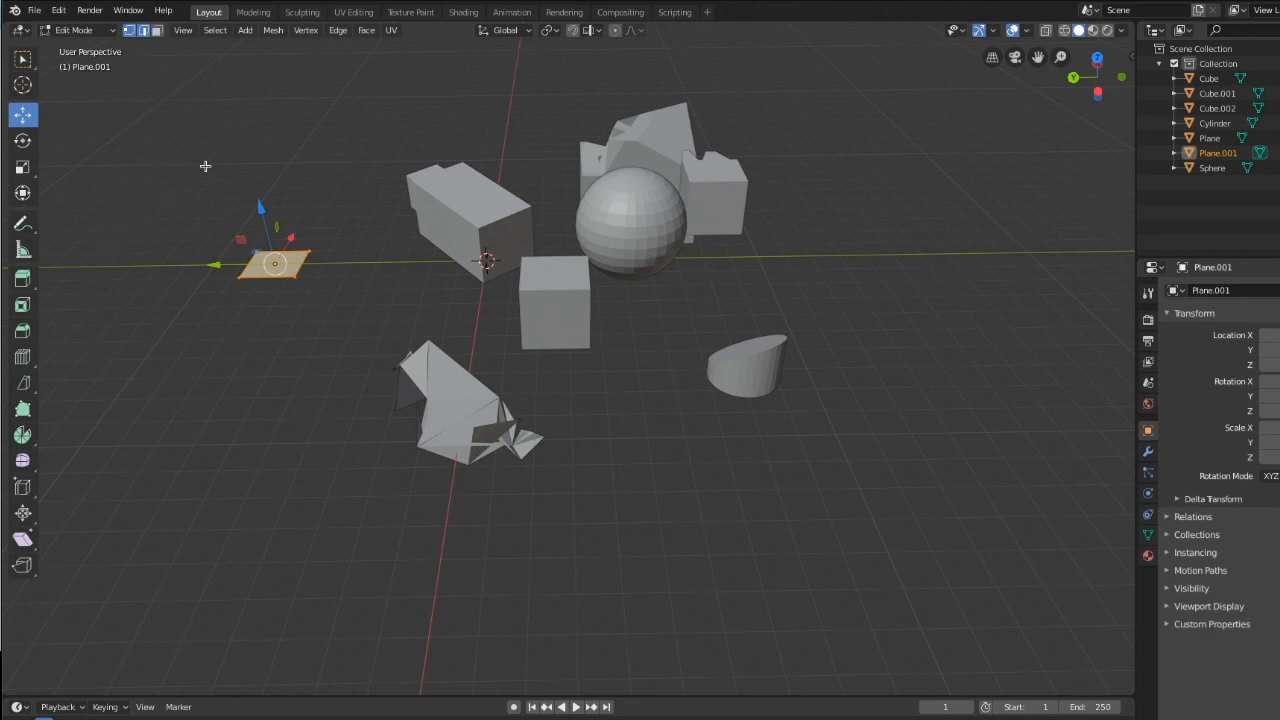
click(194, 33)
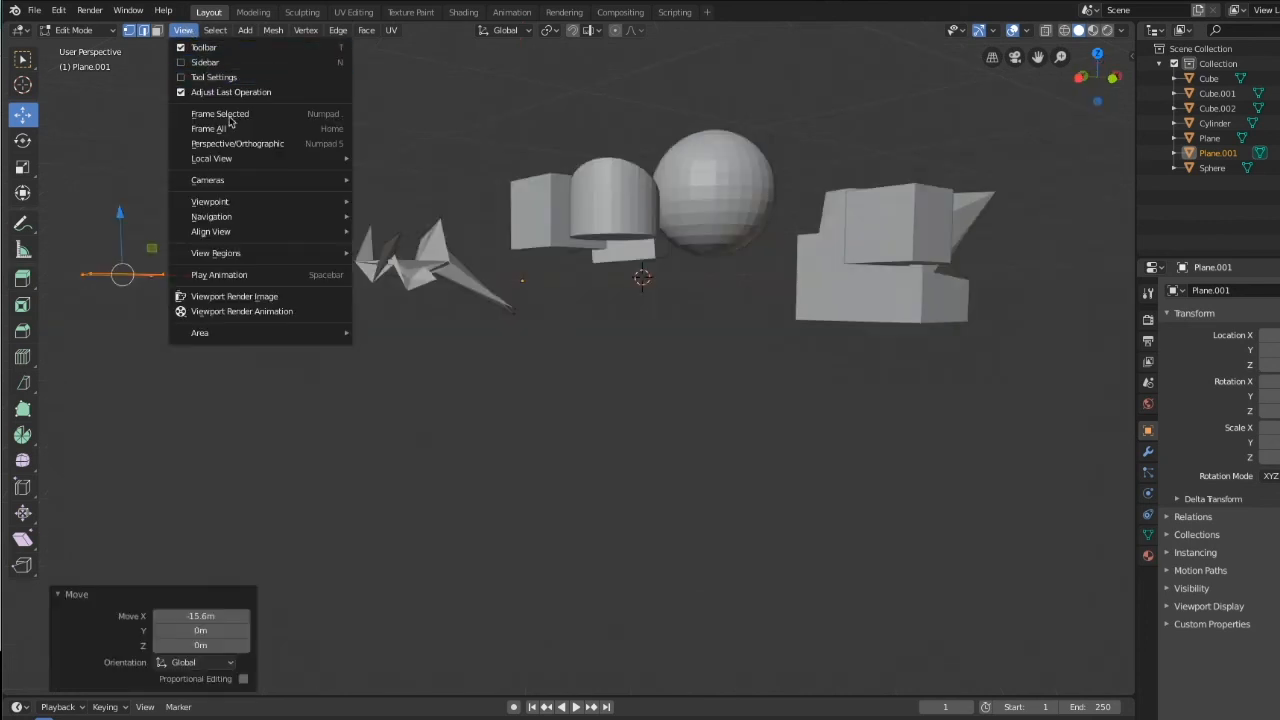
mouse_move(245, 201)
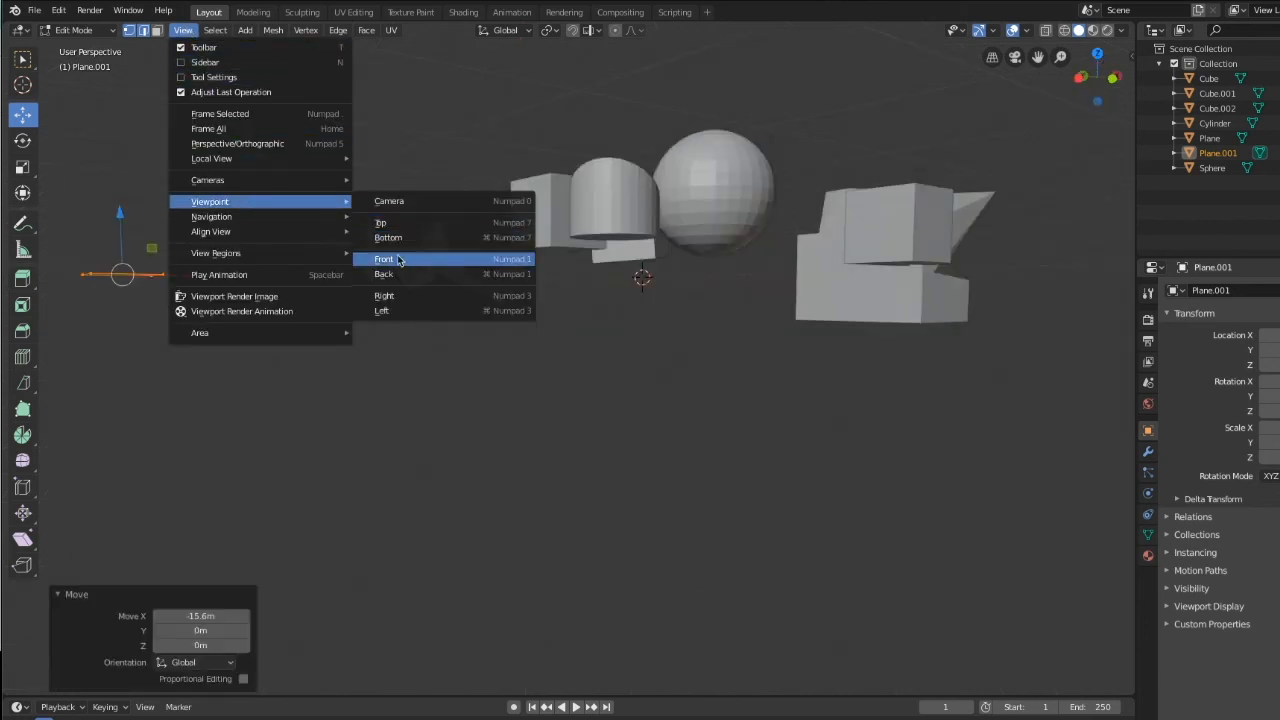
click(399, 297)
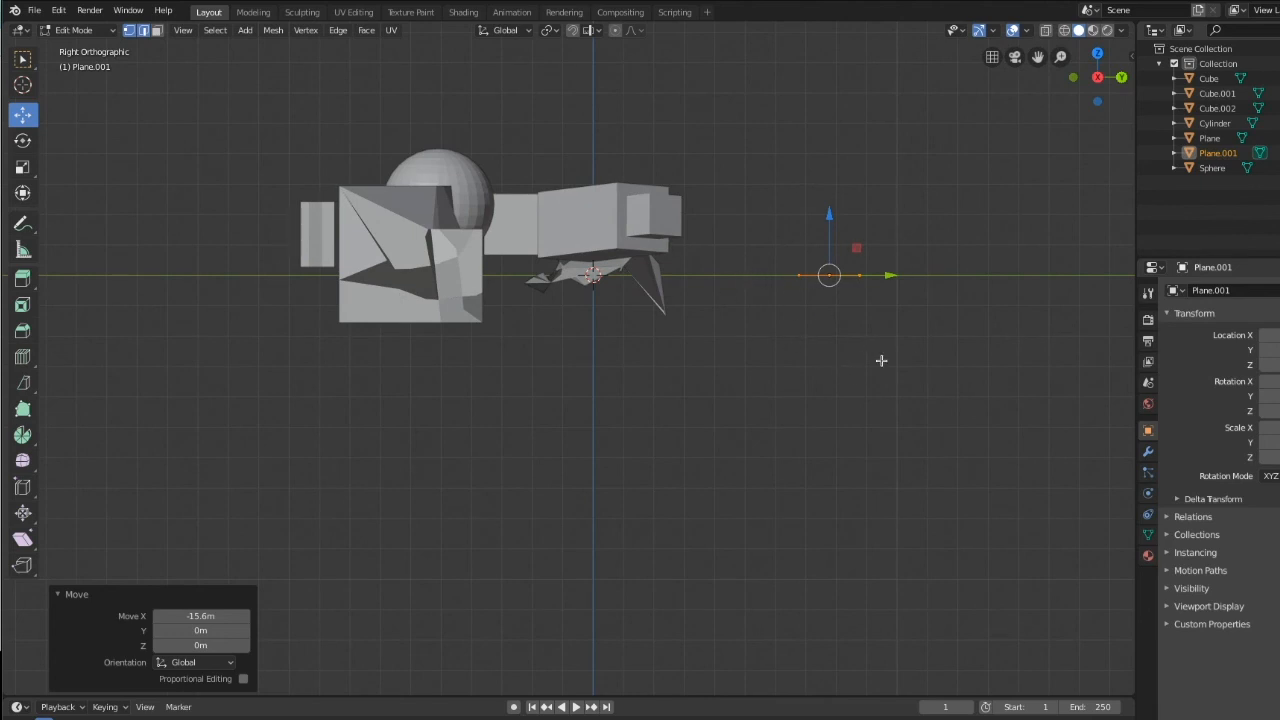
Spin the plane about -39.8° around the X axis in 9 steps and shift the spin centre slightly up along Z.
scroll(837, 444, up, 2)
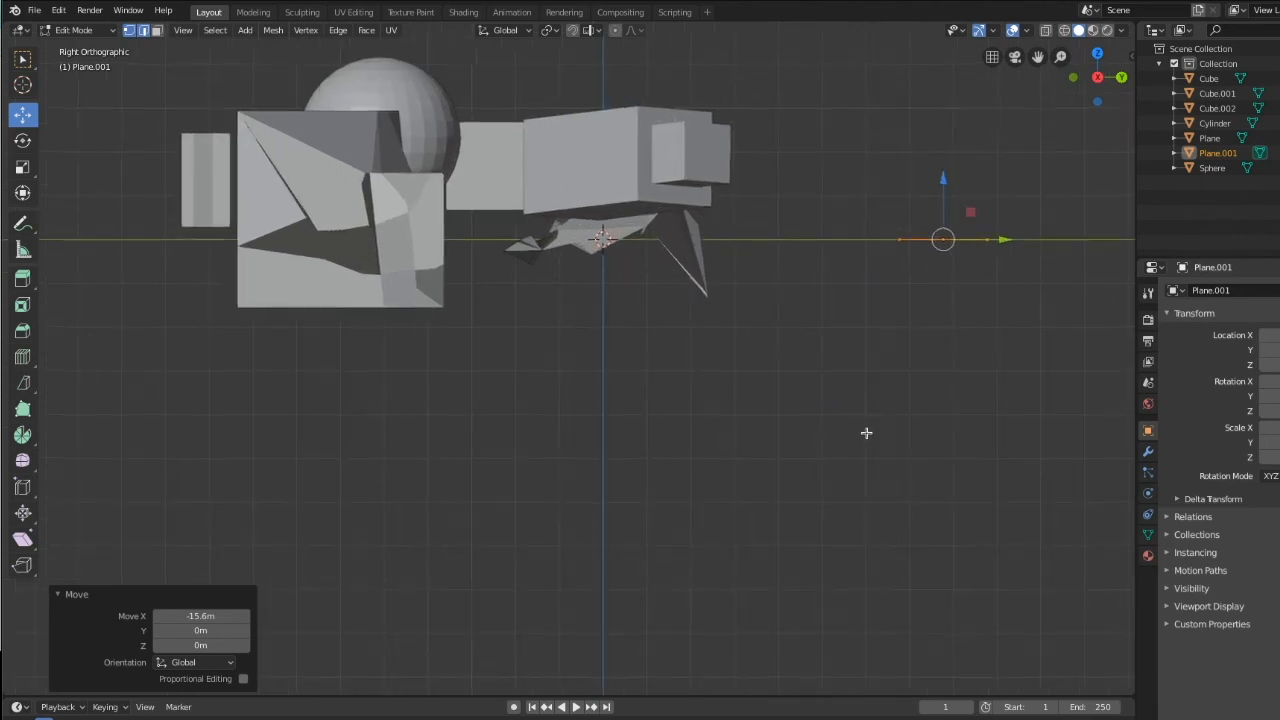
shift+middle_drag(866, 431, 502, 488)
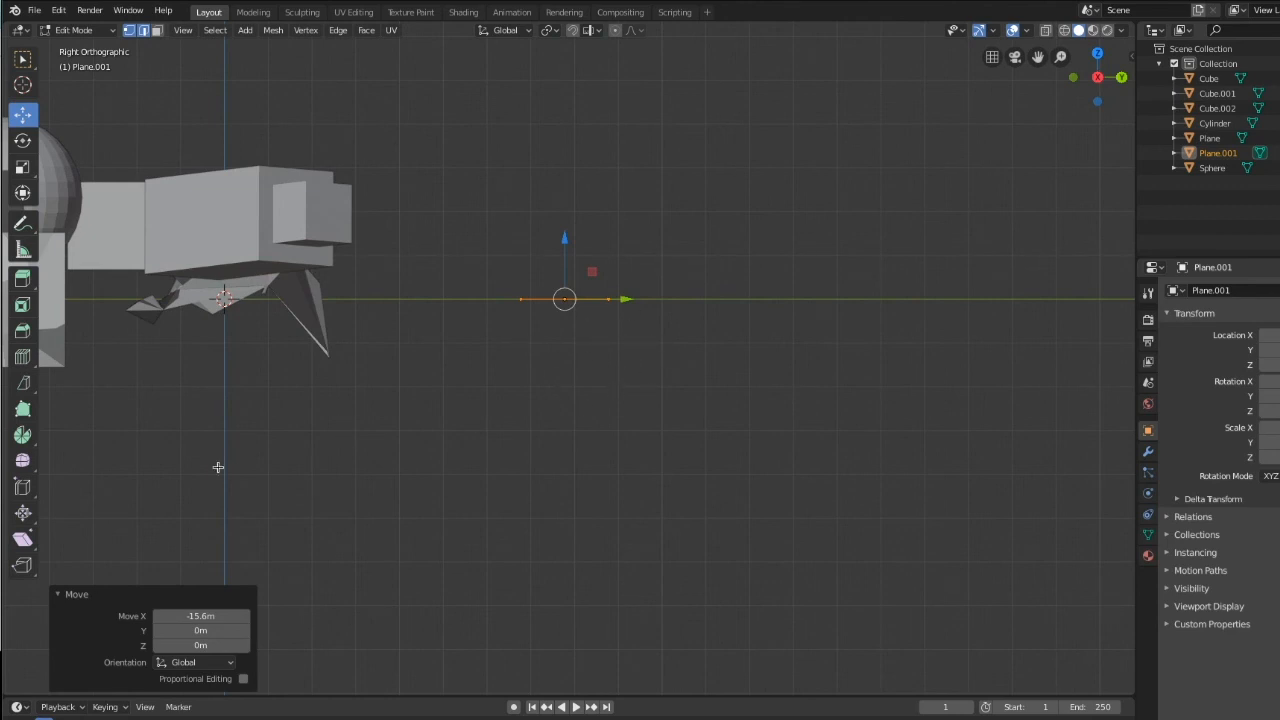
click(23, 436)
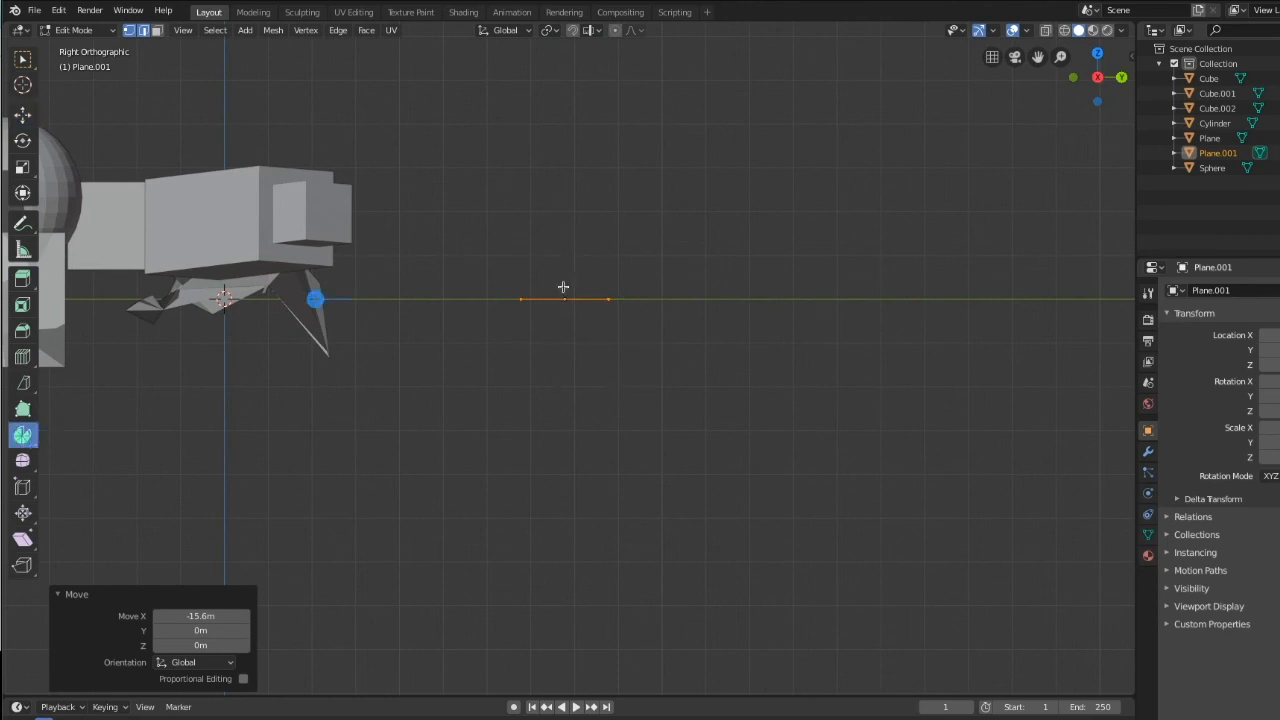
drag(559, 293, 476, 82)
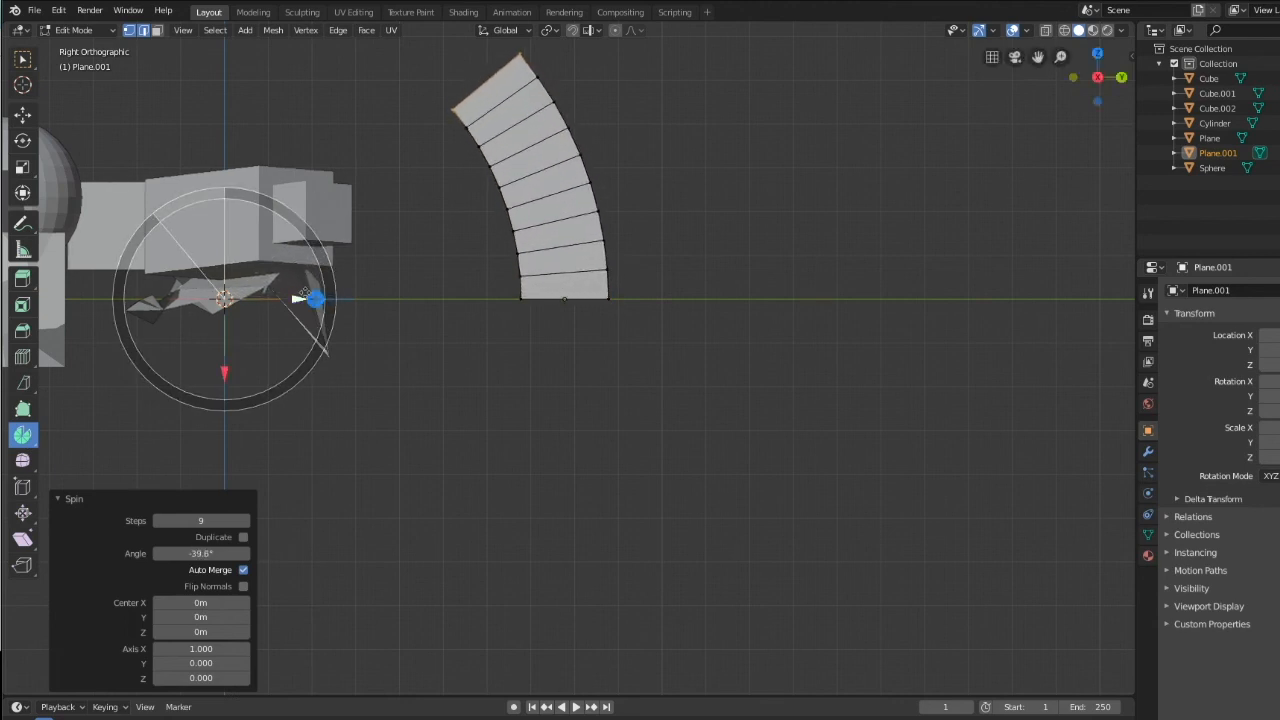
mouse_move(226, 372)
mouse_down()
mouse_move(191, 366)
mouse_move(217, 360)
mouse_up()
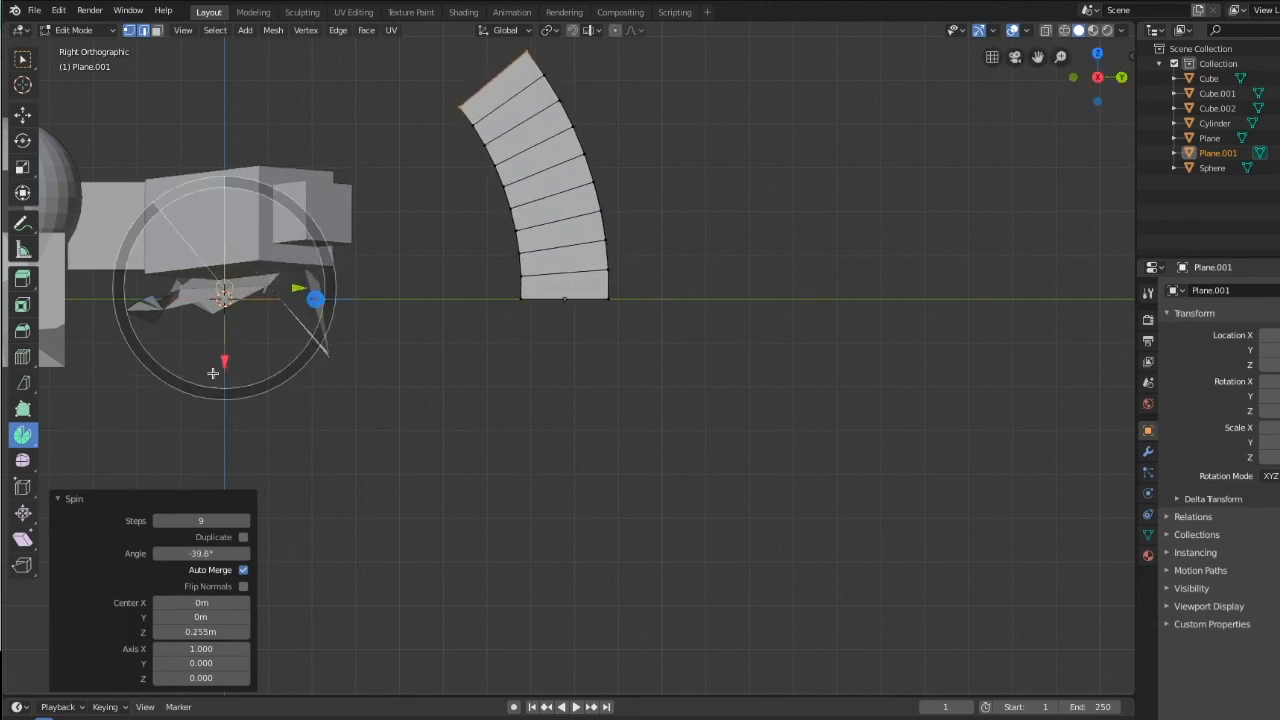
Spin the selected end 165° around the X axis in 9 steps, and try a spin around the Z axis.
drag(216, 405, 213, 237)
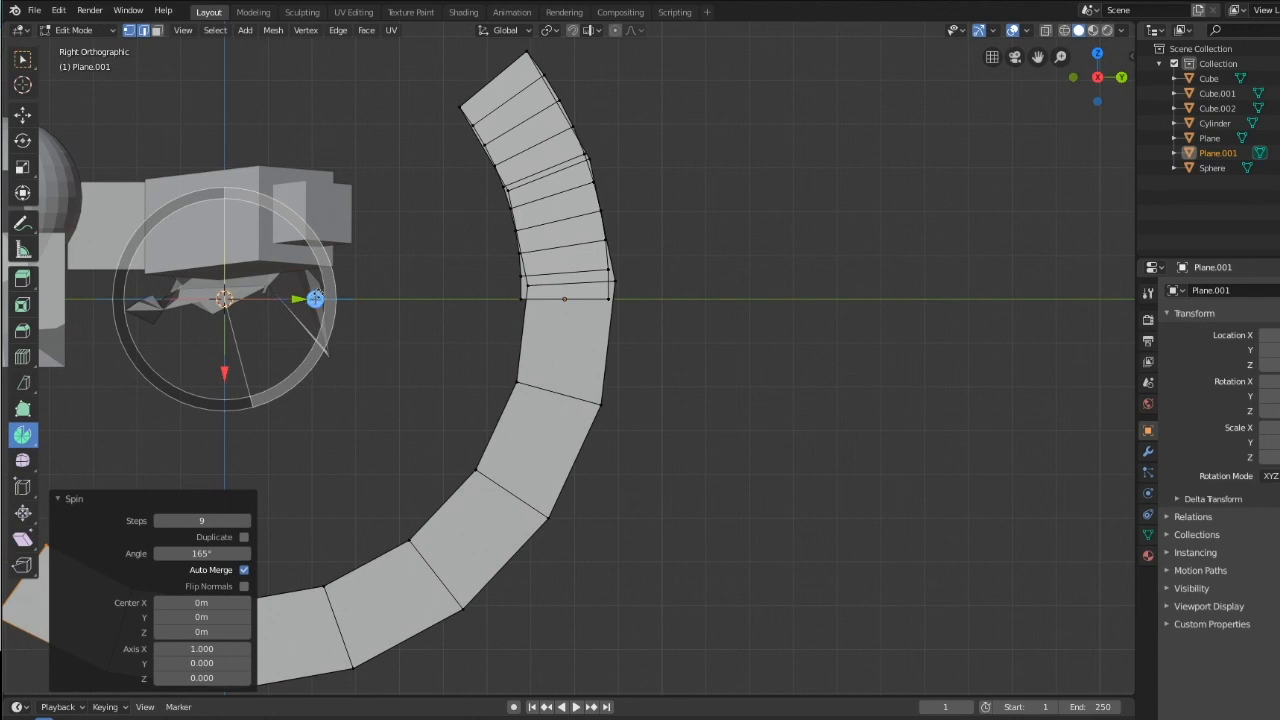
drag(310, 298, 393, 304)
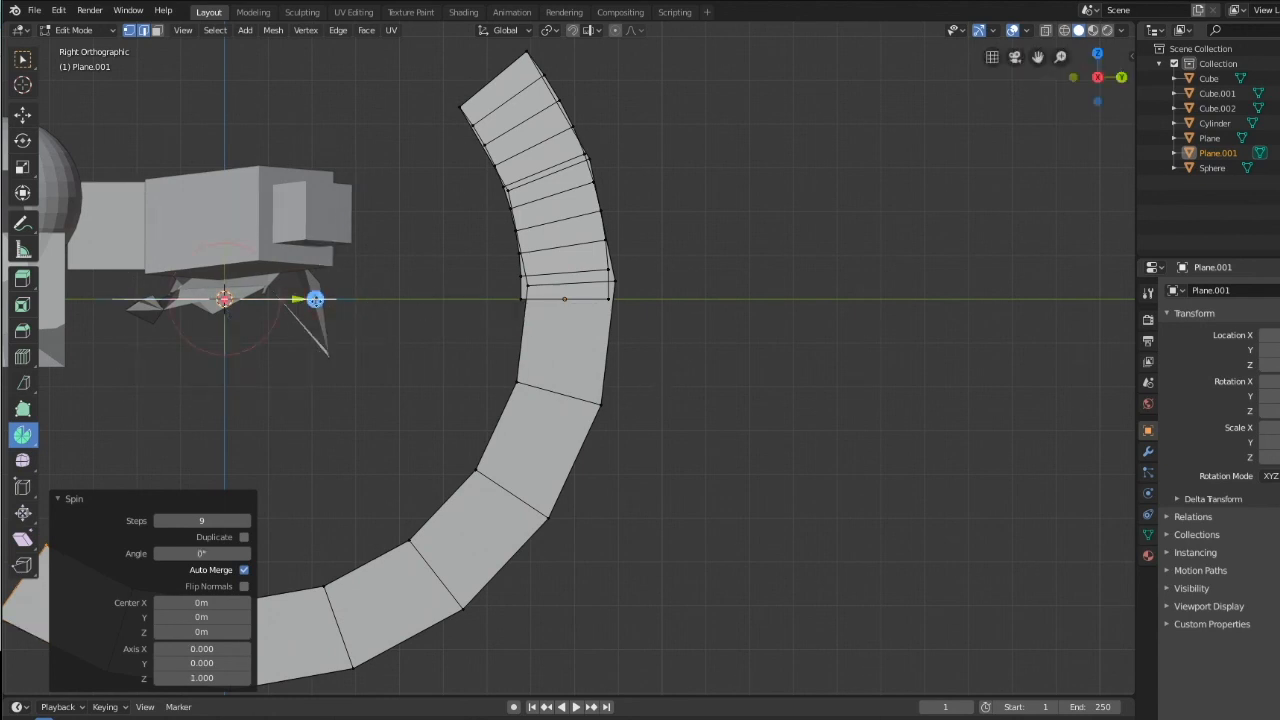
Spin the selected end of the curved strip -45.2° in 9 steps and tilt the spin axis to -0.933, -0.014, -0.358.
drag(298, 300, 277, 294)
middle_drag(620, 368, 597, 414)
click(597, 414)
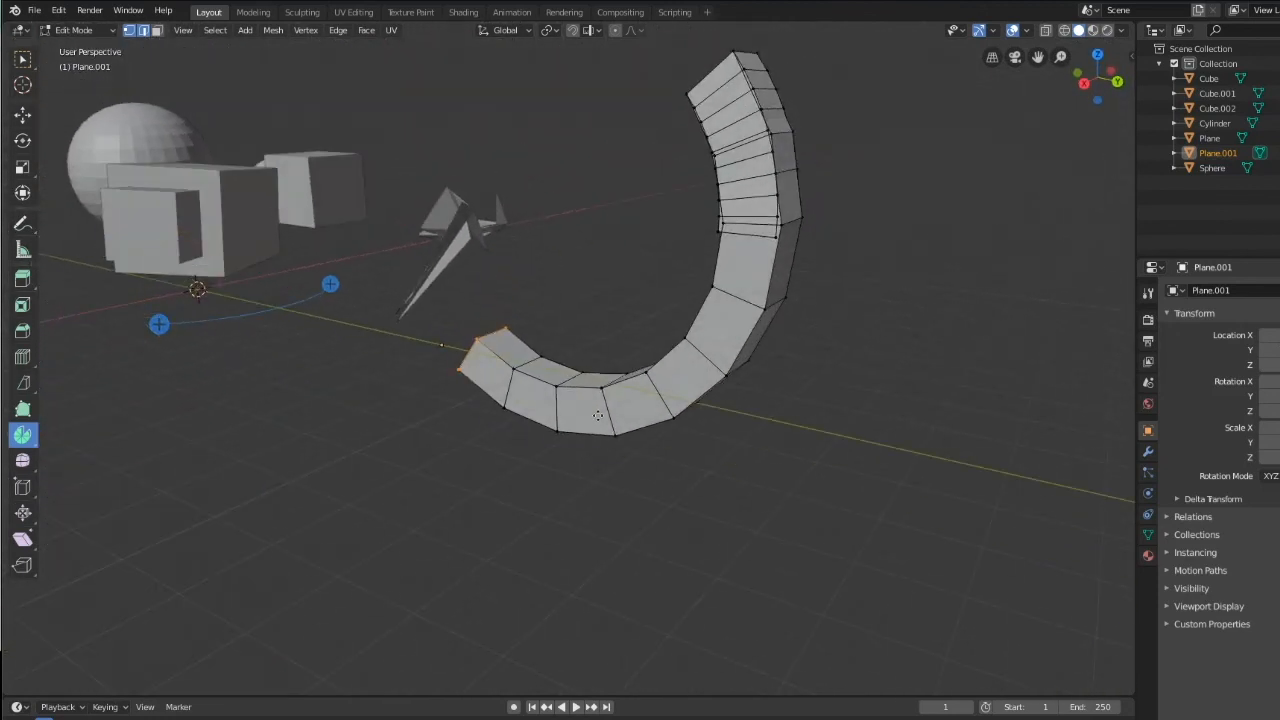
drag(330, 284, 276, 330)
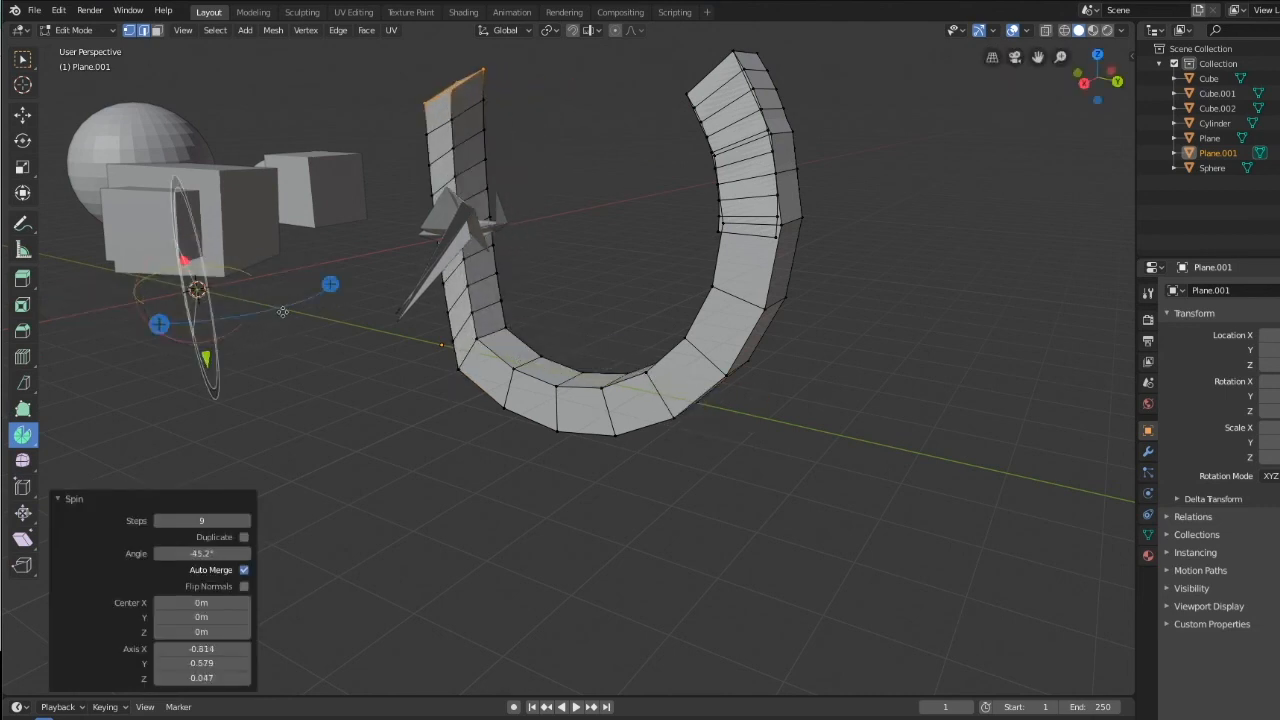
drag(219, 268, 240, 280)
middle_drag(812, 480, 738, 530)
scroll(738, 530, down, 2)
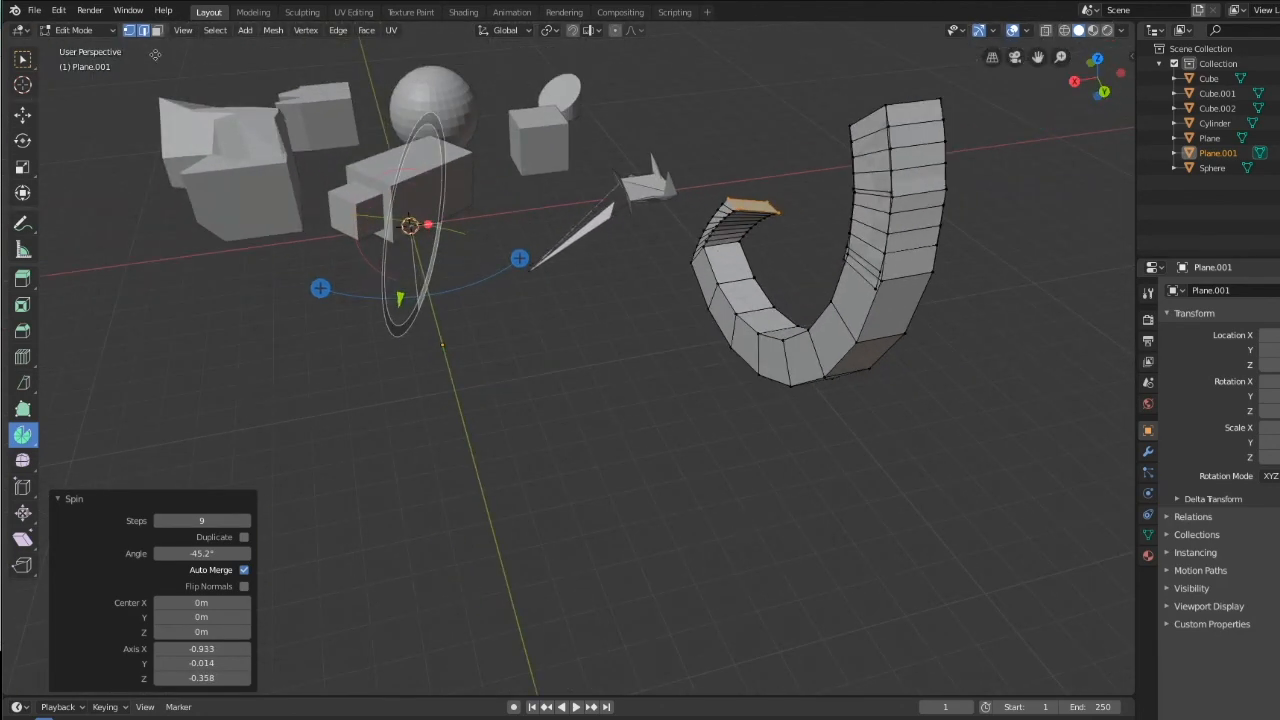
In Object Mode, add a 32-vertex mesh circle with a 1 m radius and move it 12.5 m along the X axis.
click(92, 31)
click(95, 43)
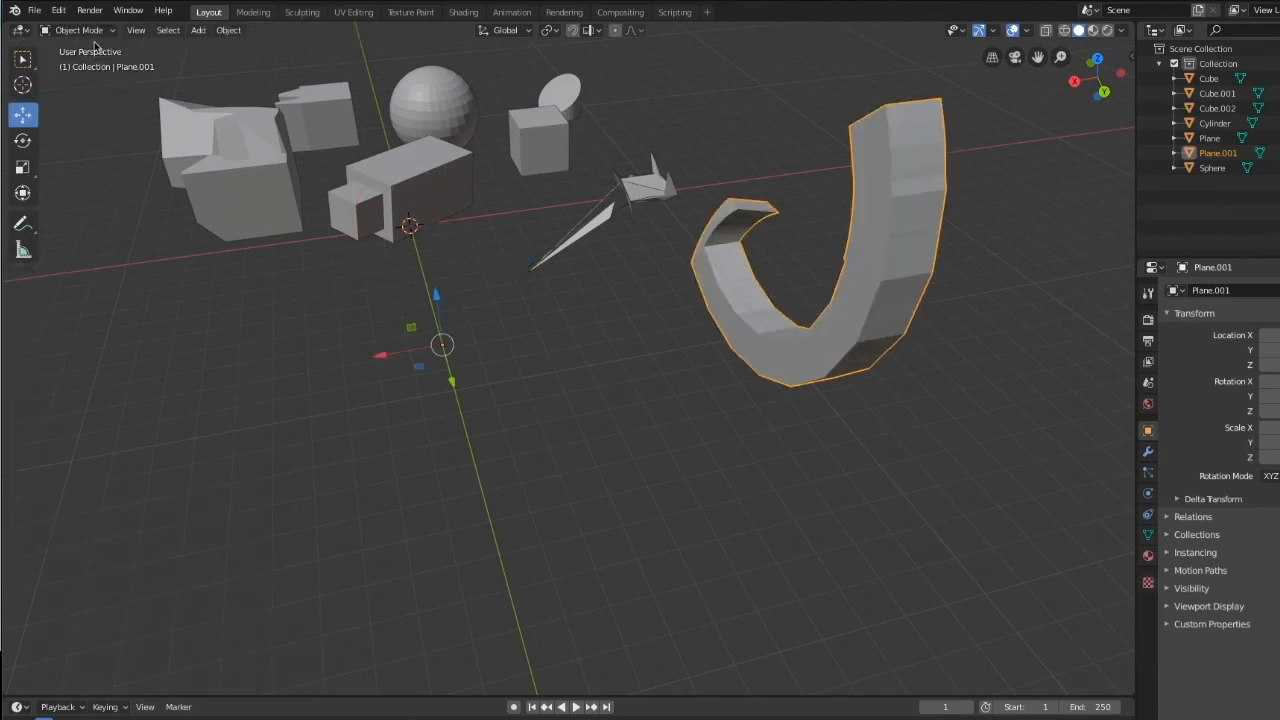
click(196, 31)
mouse_move(207, 50)
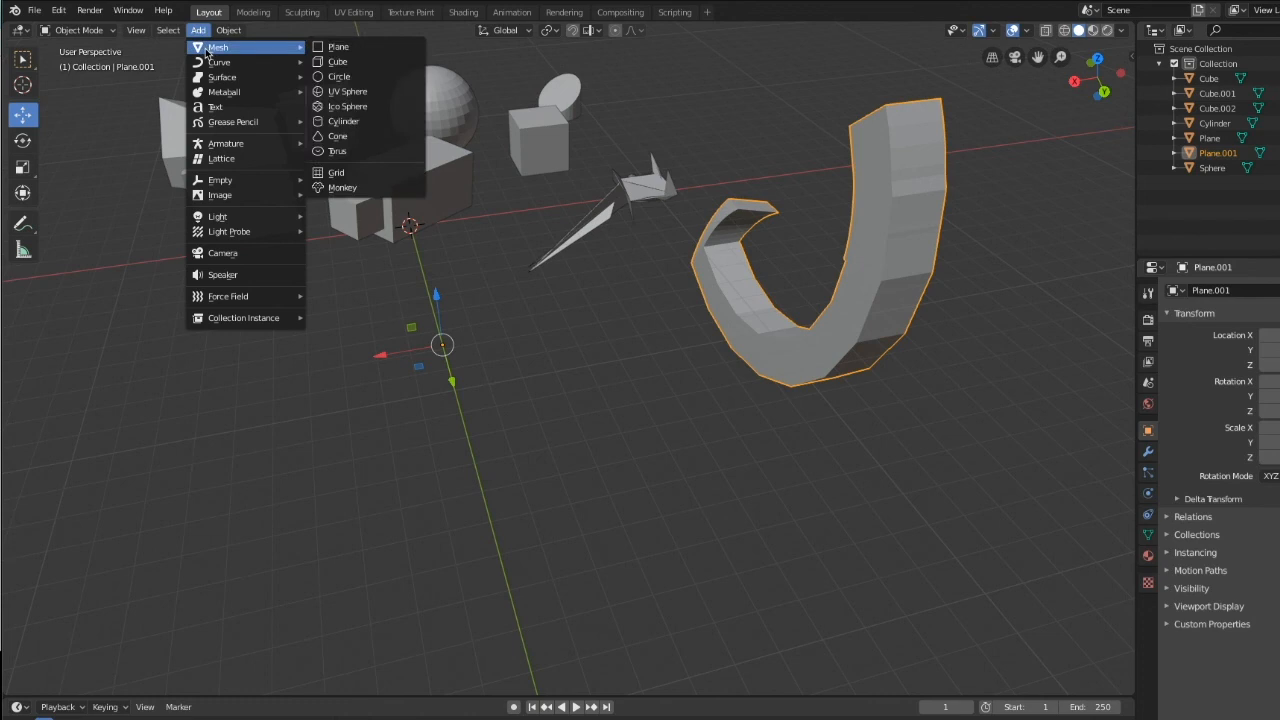
click(322, 80)
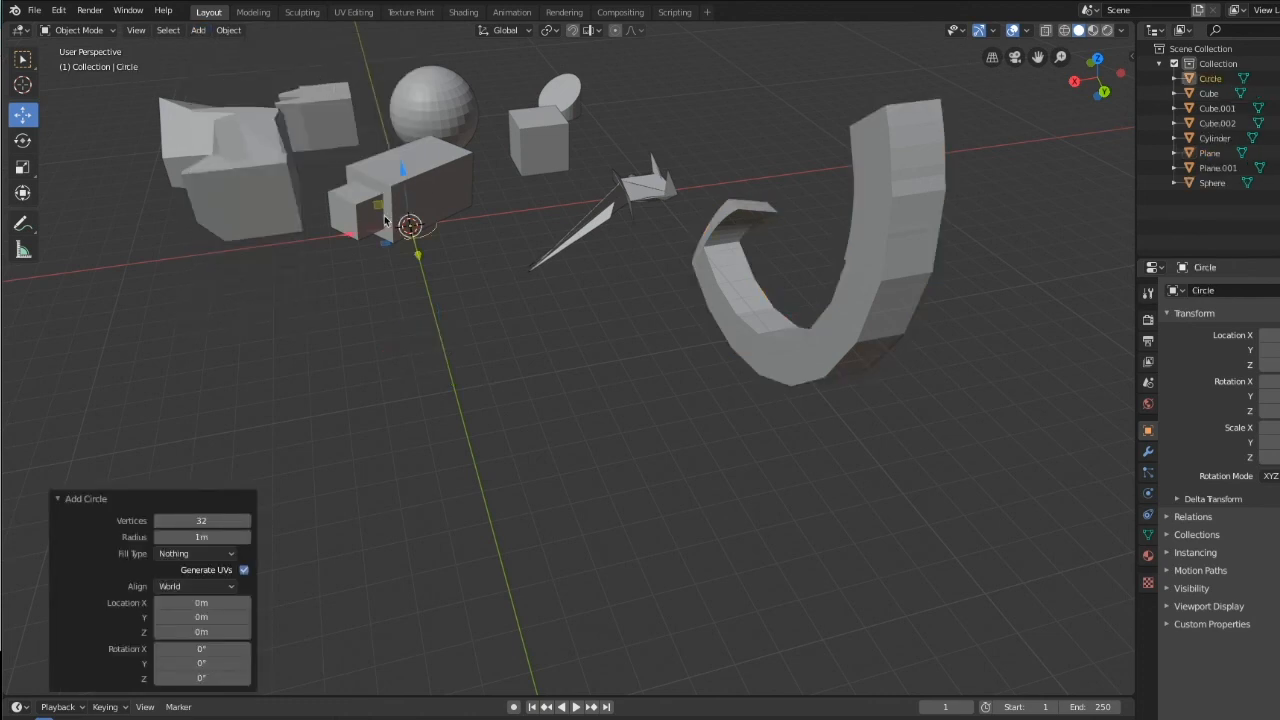
key(g)
click(1114, 278)
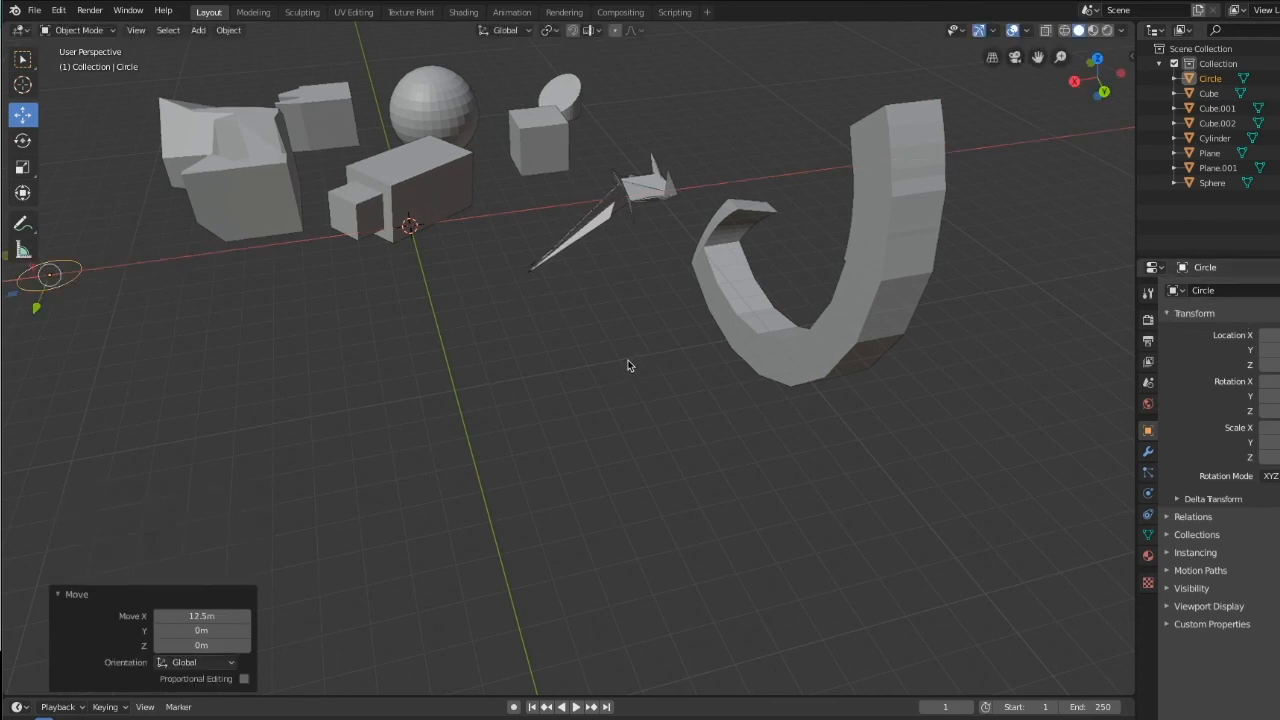
Switch to the Front viewpoint and enter Edit Mode on the new circle.
shift+middle_drag(470, 400, 891, 336)
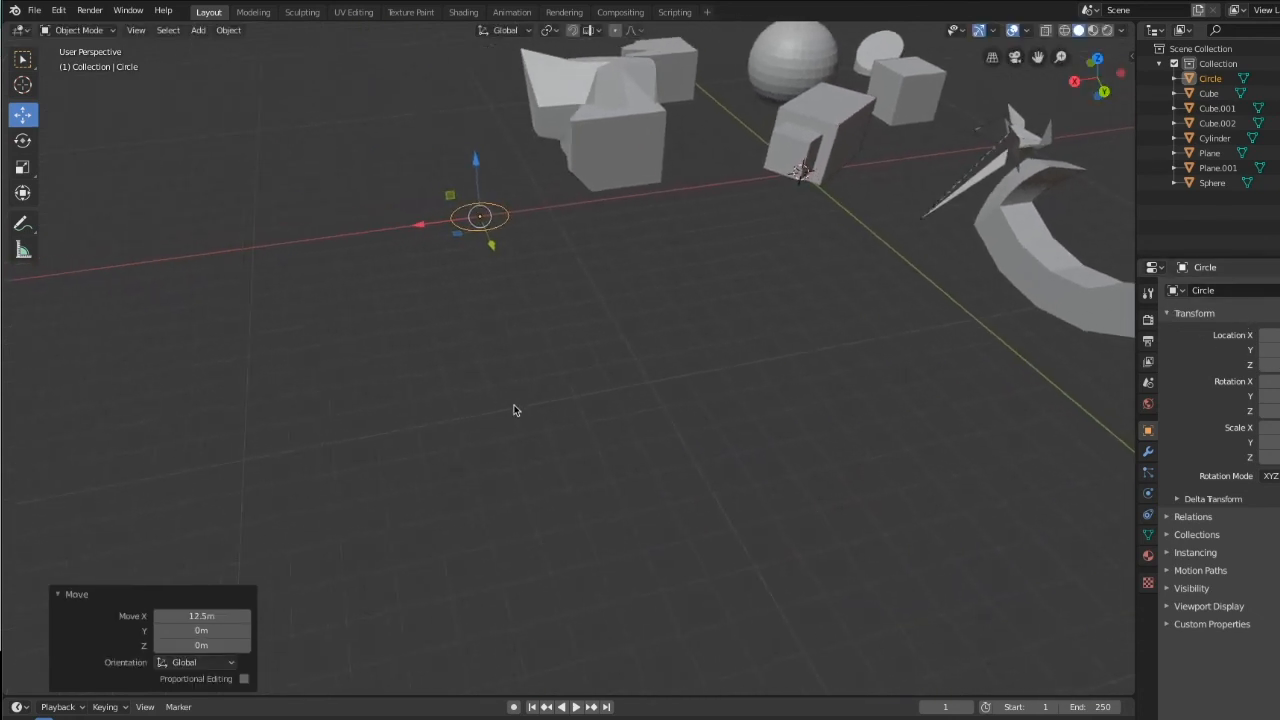
scroll(513, 410, up, 2)
middle_drag(519, 407, 536, 541)
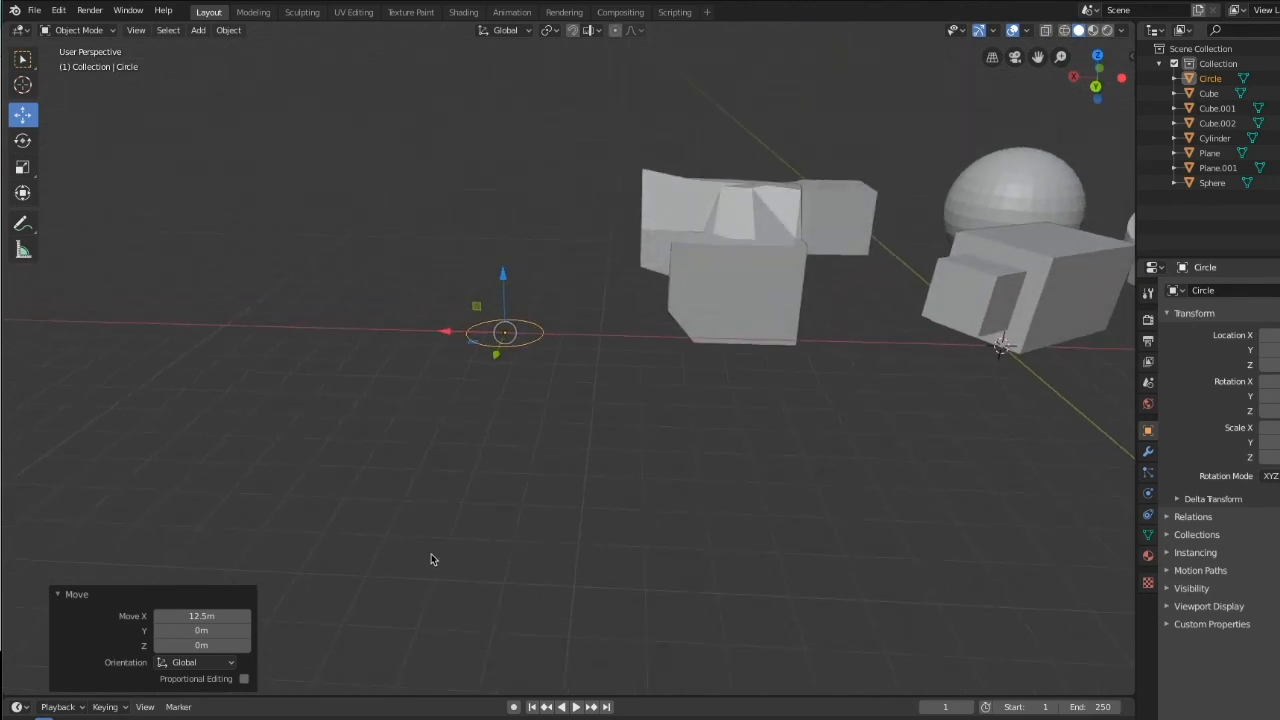
click(136, 30)
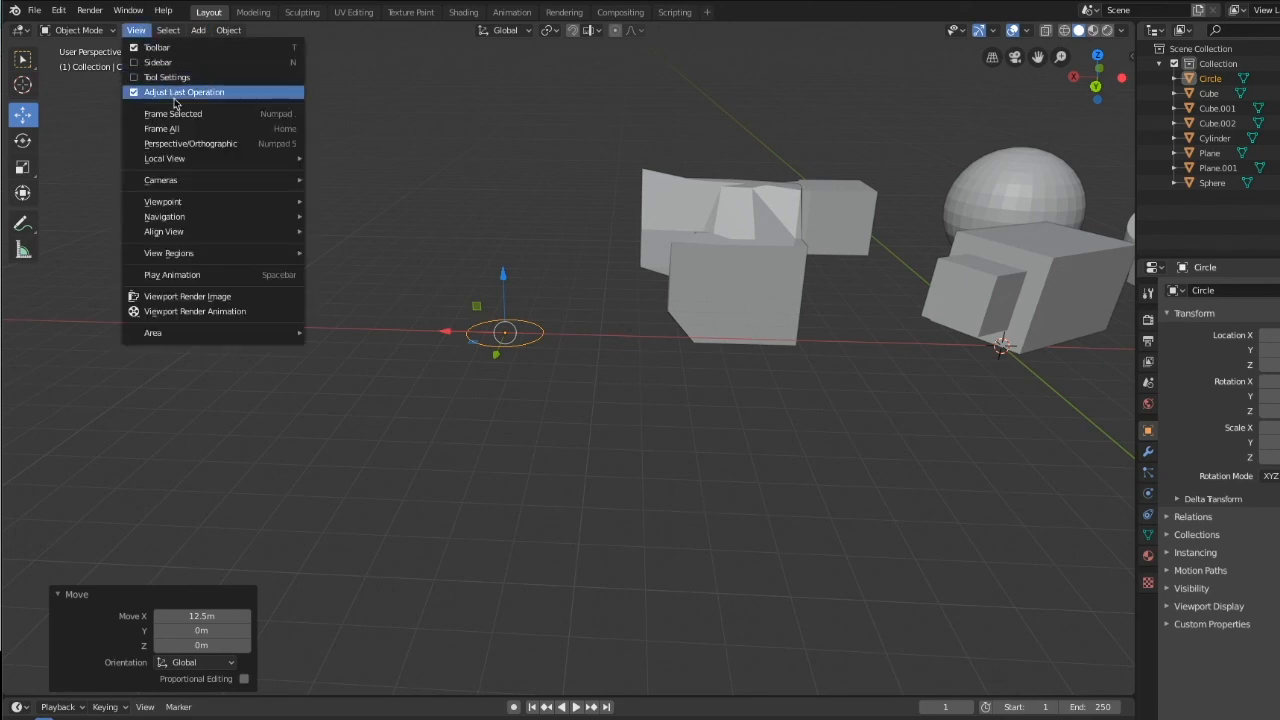
mouse_move(210, 203)
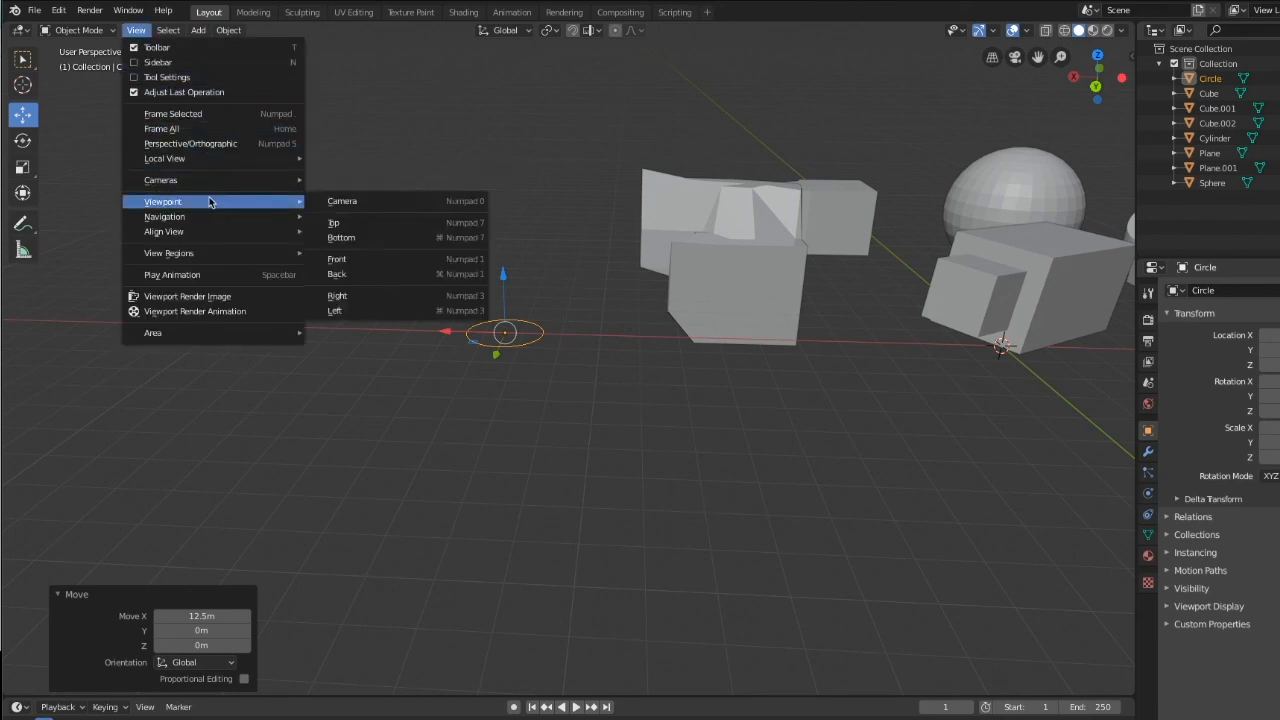
click(377, 258)
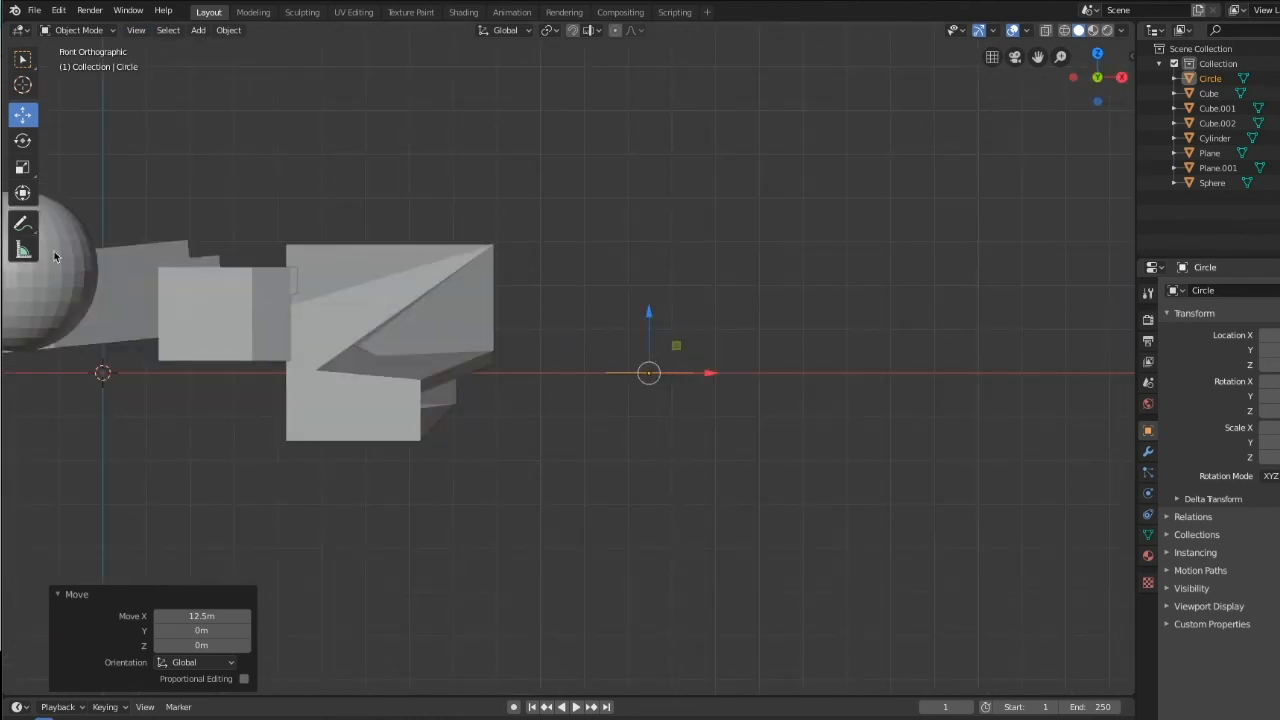
click(78, 30)
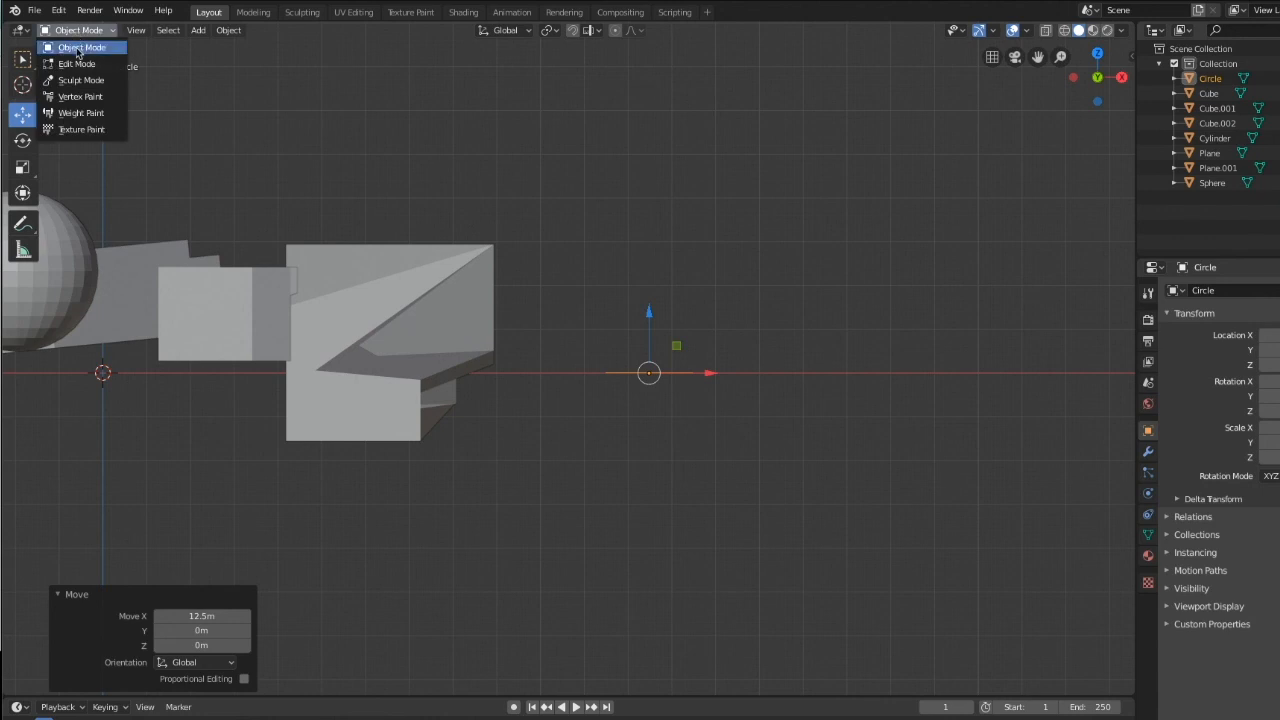
click(80, 62)
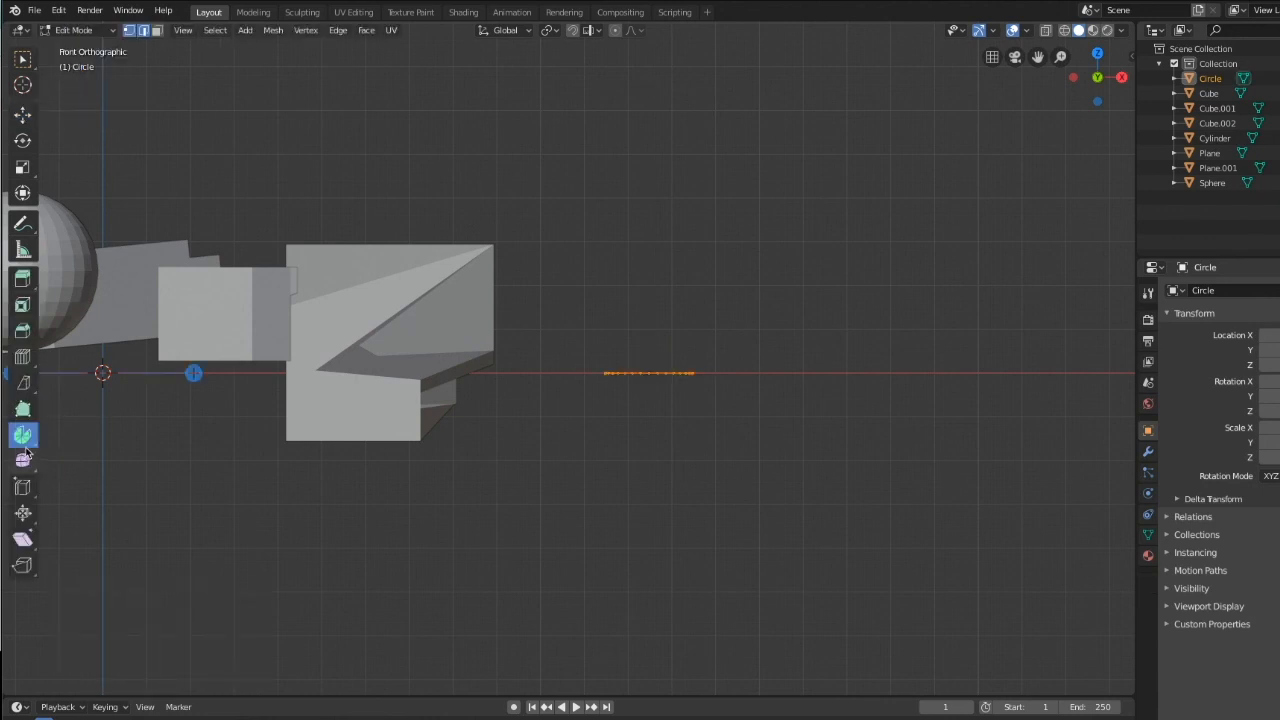